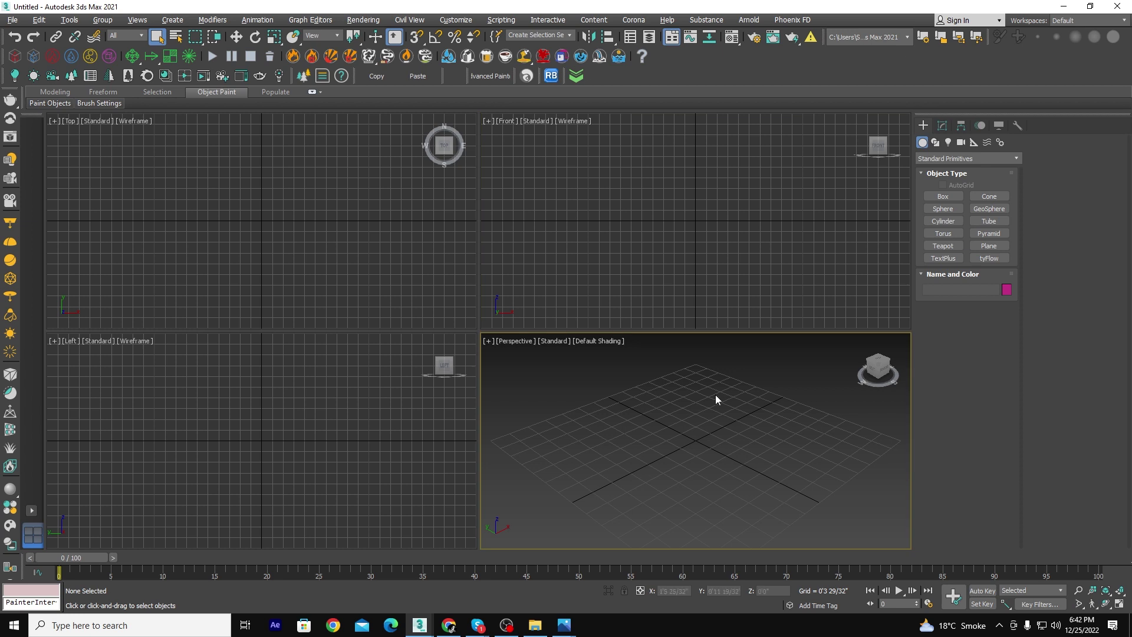
Maximize the Perspective viewport and look over the Compact Material Editor's materials.
{"action": "left_click", "coordinate": [723, 405]}
{"action": "key", "text": "alt+w"}
{"action": "left_click", "coordinate": [733, 38]}
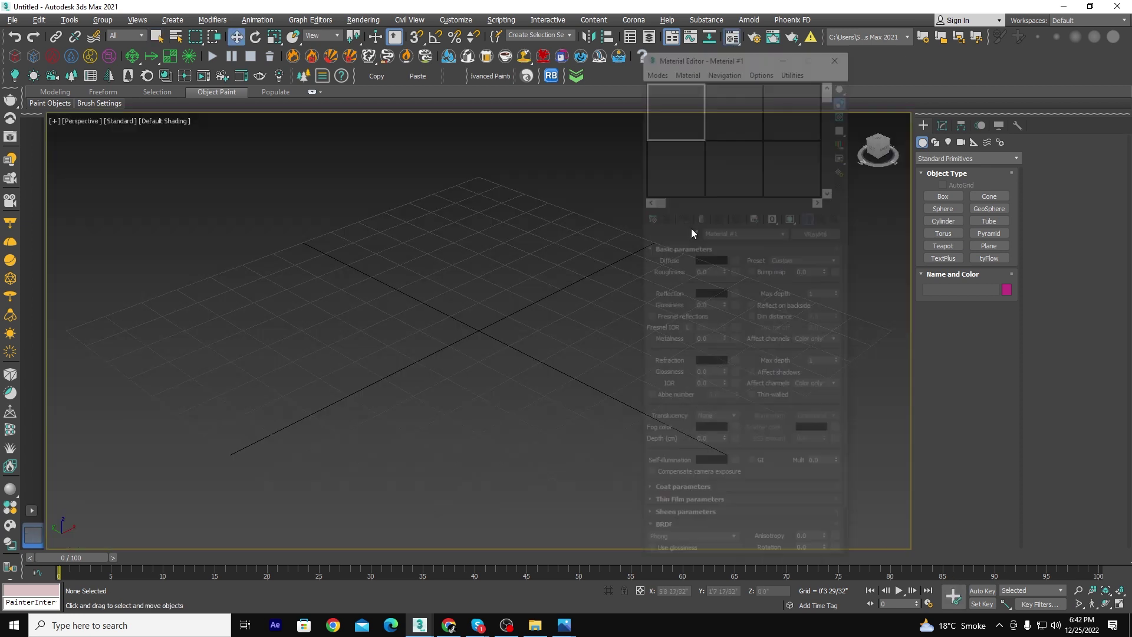
{"action": "left_click", "coordinate": [843, 53]}
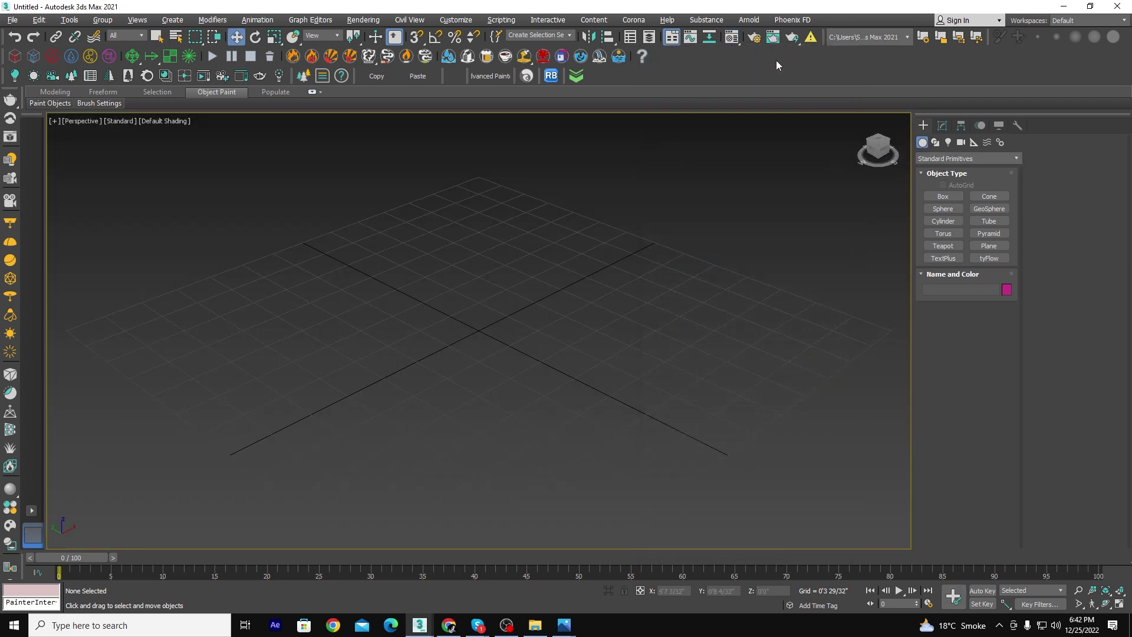
{"action": "left_click", "coordinate": [733, 39]}
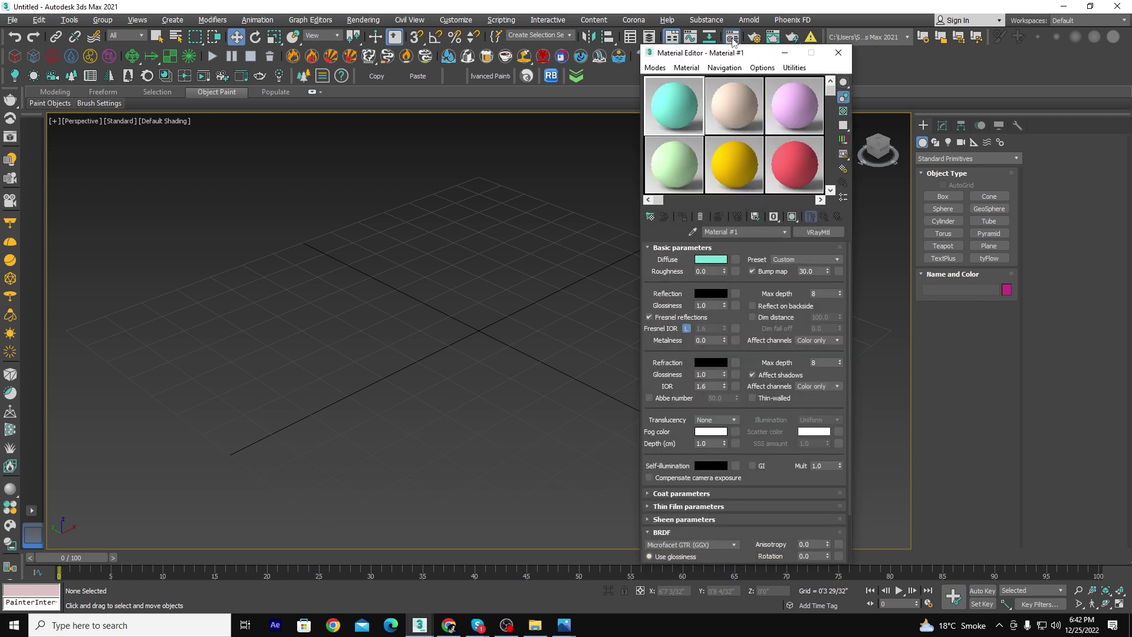
{"action": "left_click", "coordinate": [837, 54]}
{"action": "mouse_move", "coordinate": [419, 626]}
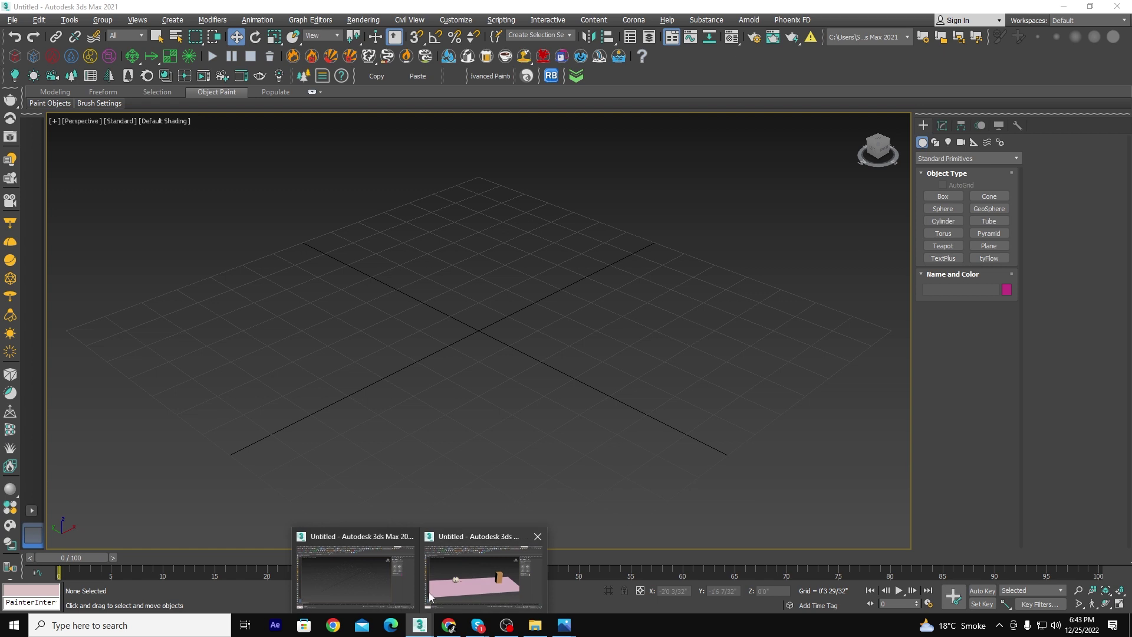
In the other 3ds Max scene, select the teapot, box and pink plane and frame them.
{"action": "left_click", "coordinate": [454, 581]}
{"action": "right_click", "coordinate": [429, 245]}
{"action": "left_click", "coordinate": [454, 269]}
{"action": "left_click", "coordinate": [455, 256]}
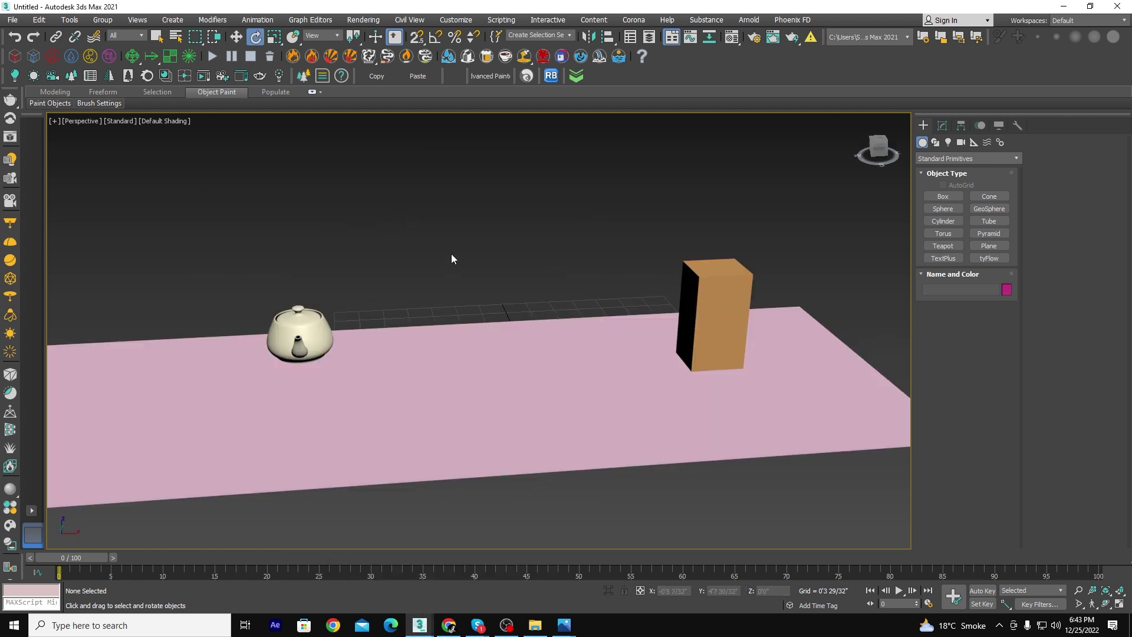
{"action": "scroll", "coordinate": [455, 255], "scroll_direction": "down", "scroll_amount": 3}
{"action": "left_click_drag", "start_coordinate": [676, 230], "coordinate": [221, 433]}
{"action": "key", "text": "w"}
{"action": "key", "text": "z"}
Reset the teapot scene to empty without saving changes.
{"action": "left_click", "coordinate": [12, 20]}
{"action": "left_click", "coordinate": [23, 53]}
{"action": "left_click", "coordinate": [557, 331]}
{"action": "left_click", "coordinate": [512, 325]}
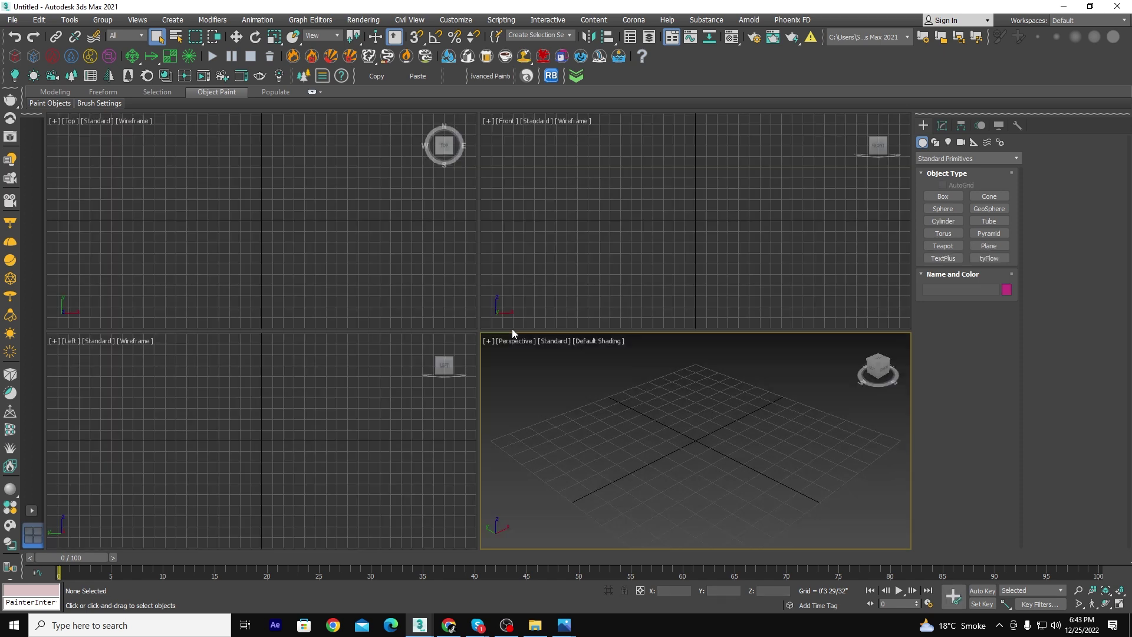
Search Google for "santora's mall" and switch the results to Images.
{"action": "left_click", "coordinate": [449, 625]}
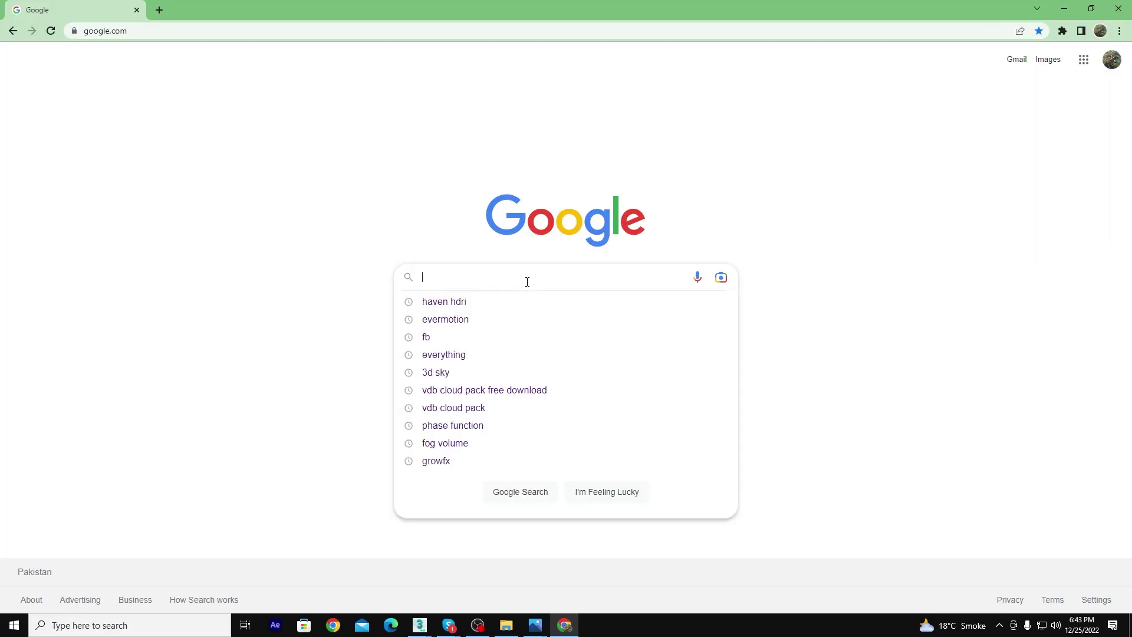
{"action": "type", "text": "isla"}
{"action": "key", "text": "BackSpace"}
{"action": "key", "text": "BackSpace"}
{"action": "key", "text": "BackSpace"}
{"action": "key", "text": "BackSpace"}
{"action": "type", "text": "ant"}
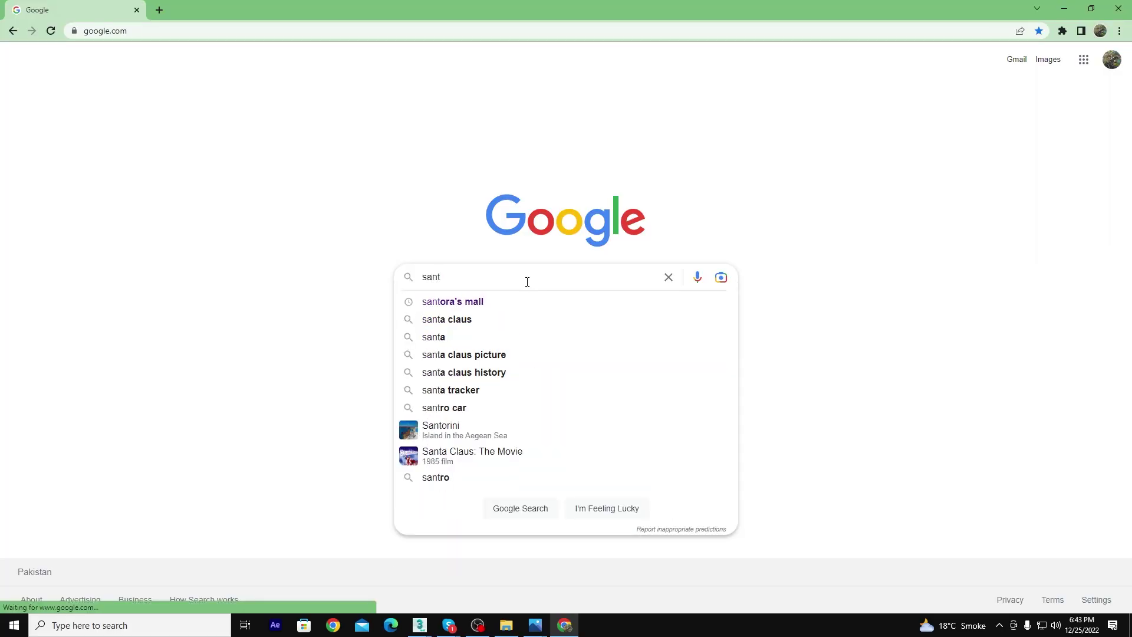
{"action": "type", "text": "o"}
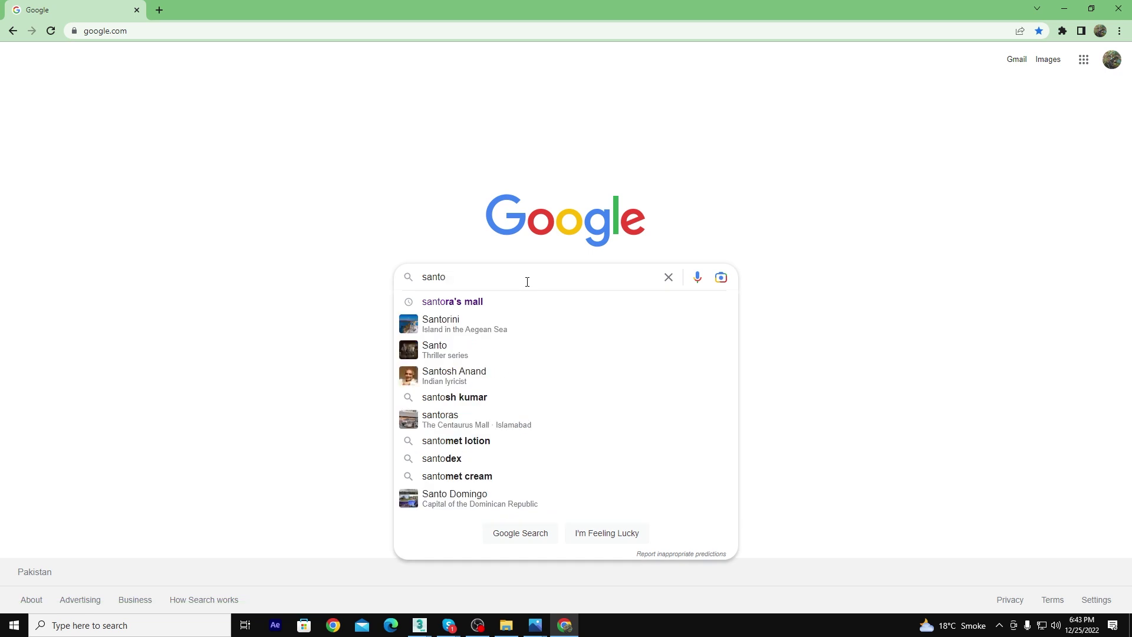
{"action": "key", "text": "Down"}
{"action": "key", "text": "Return"}
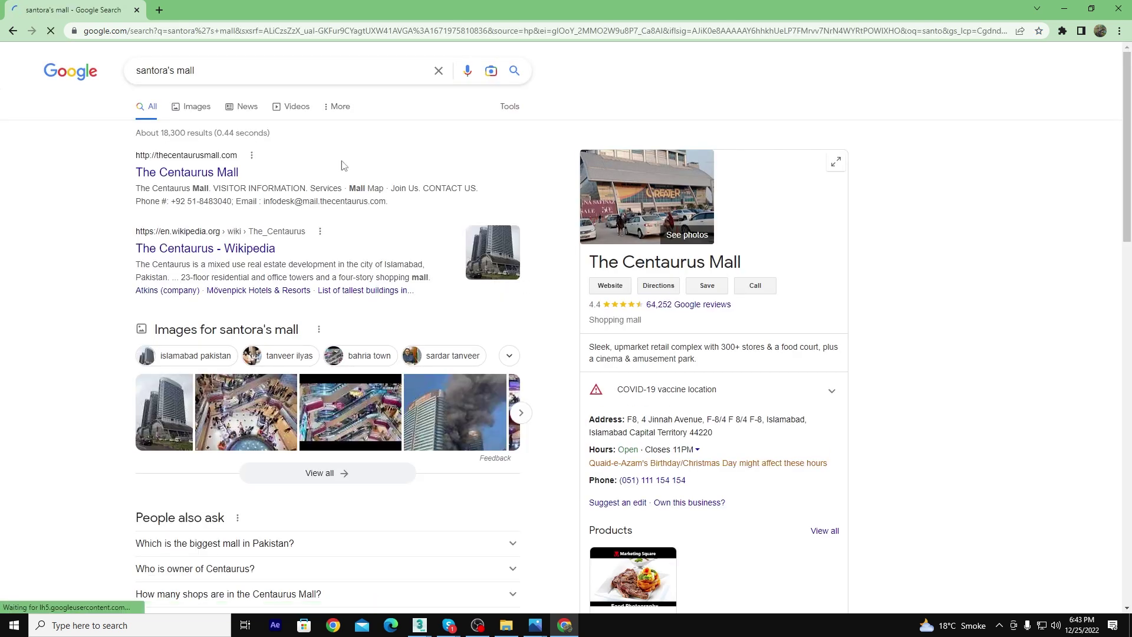
{"action": "left_click", "coordinate": [206, 118]}
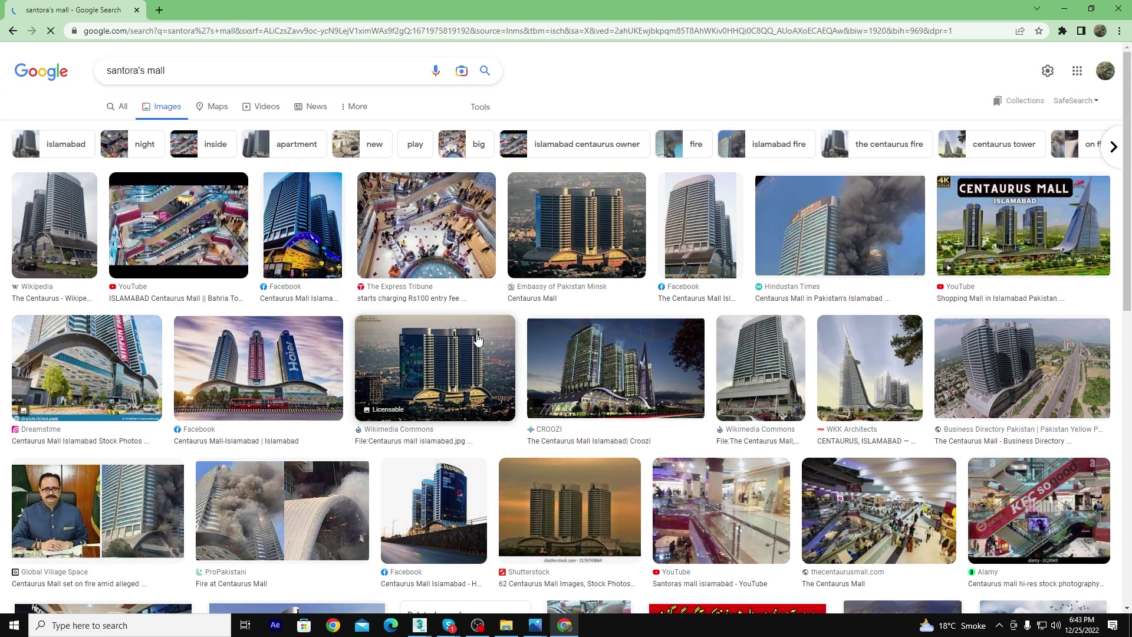
Refine the image search to "santora's mall fog" and preview the Twitter photo of towers above fog.
{"action": "left_click", "coordinate": [199, 76]}
{"action": "type", "text": "fog"}
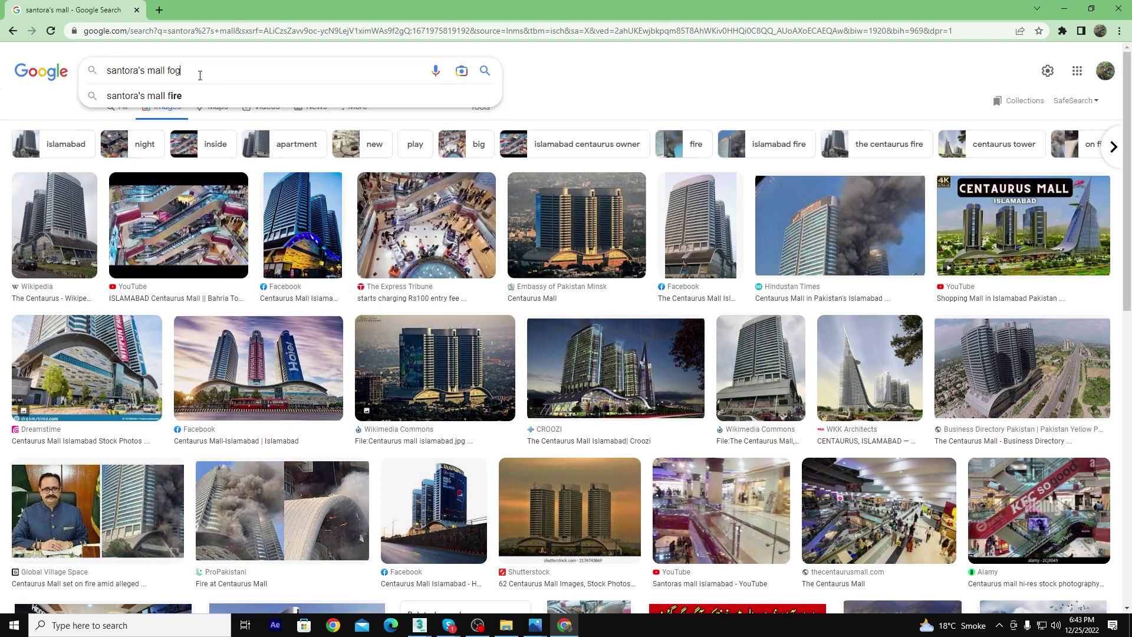
{"action": "key", "text": "Return"}
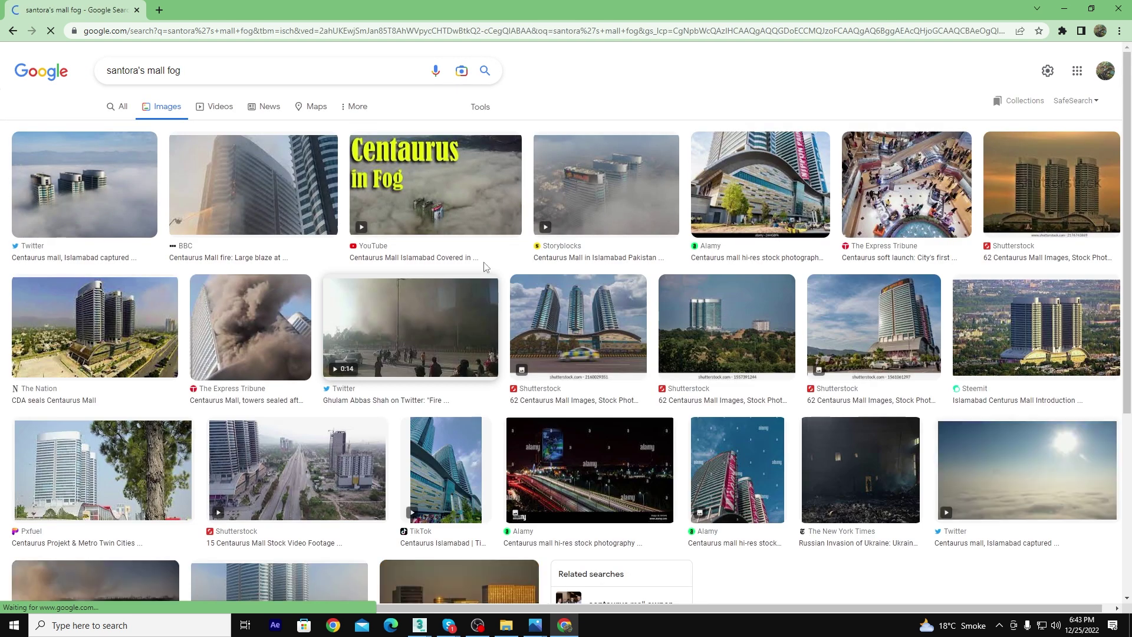
{"action": "left_click", "coordinate": [435, 184]}
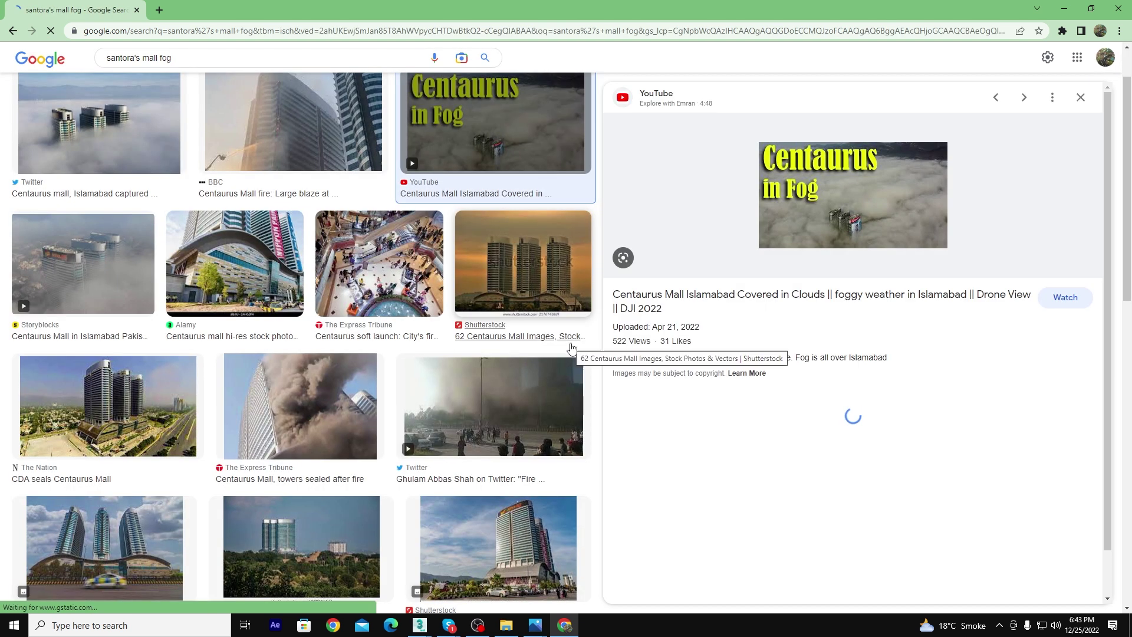
{"action": "left_click", "coordinate": [10, 31]}
{"action": "left_click", "coordinate": [595, 112]}
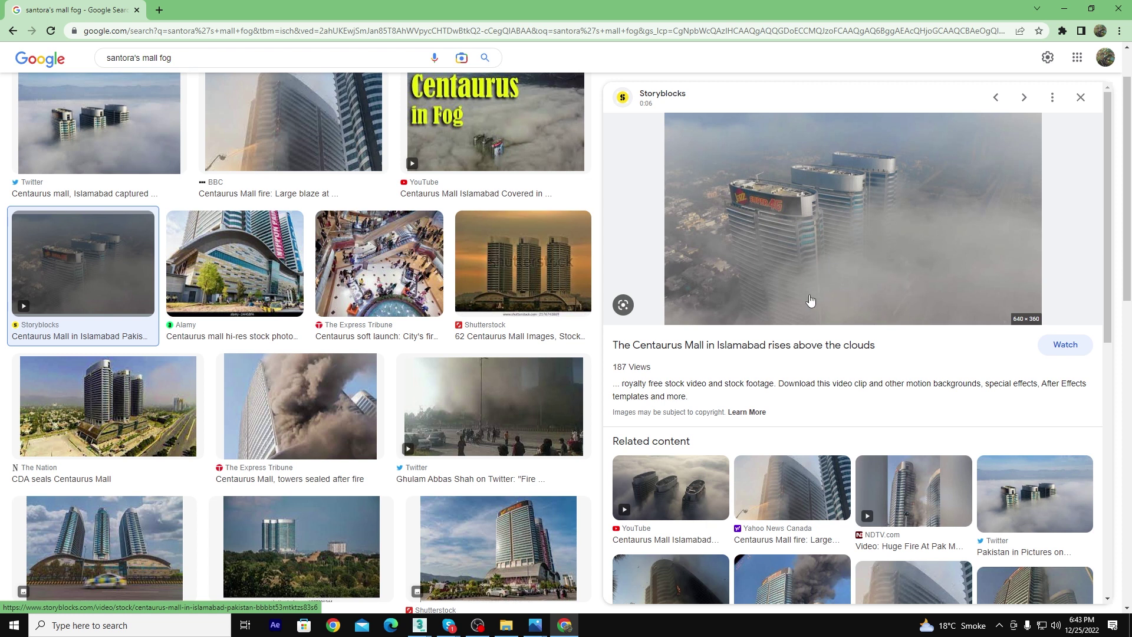
{"action": "left_click", "coordinate": [1031, 495]}
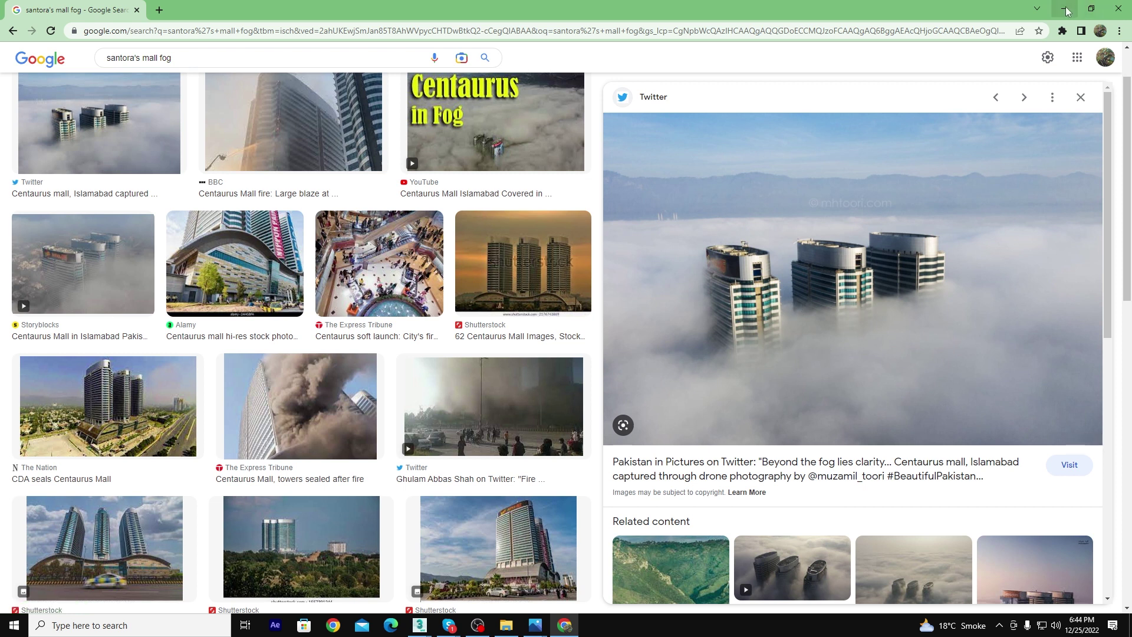
Back in 3ds Max, open Fog.max from recent files and dismiss the Missing Dlls notice.
{"action": "left_click", "coordinate": [1066, 11]}
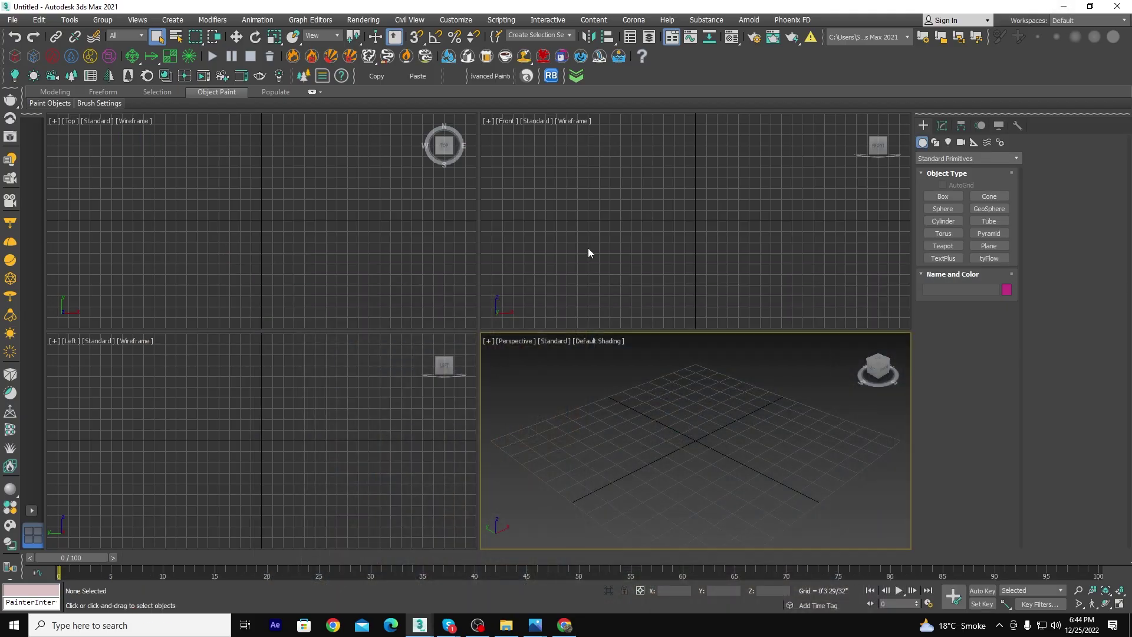
{"action": "key", "text": "w"}
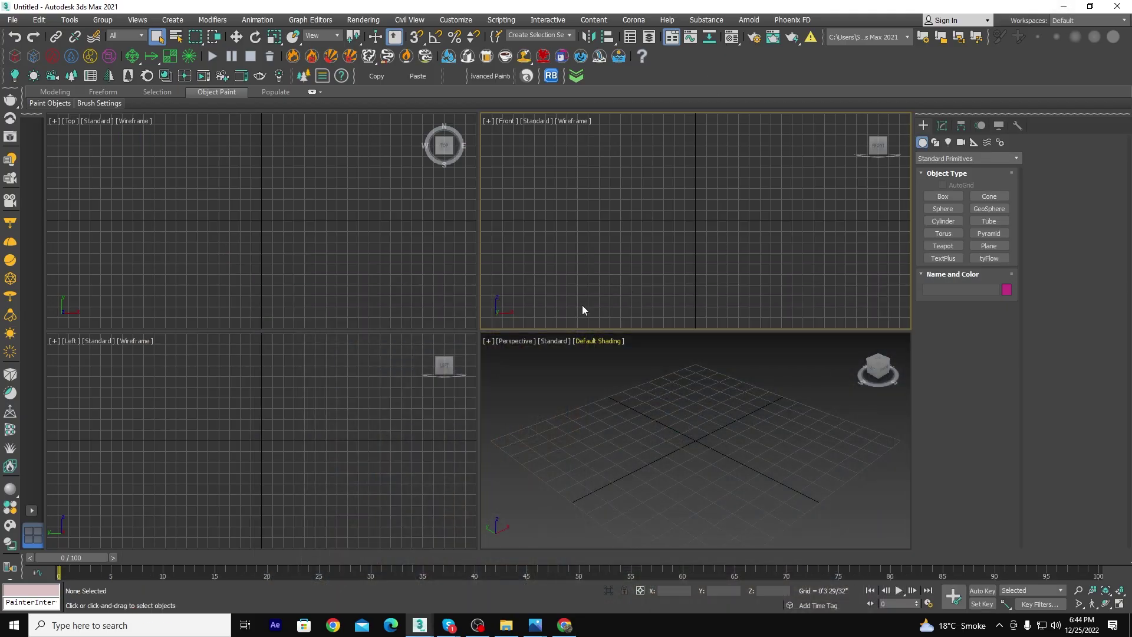
{"action": "left_click", "coordinate": [374, 408]}
{"action": "left_click", "coordinate": [12, 19]}
{"action": "mouse_move", "coordinate": [37, 79]}
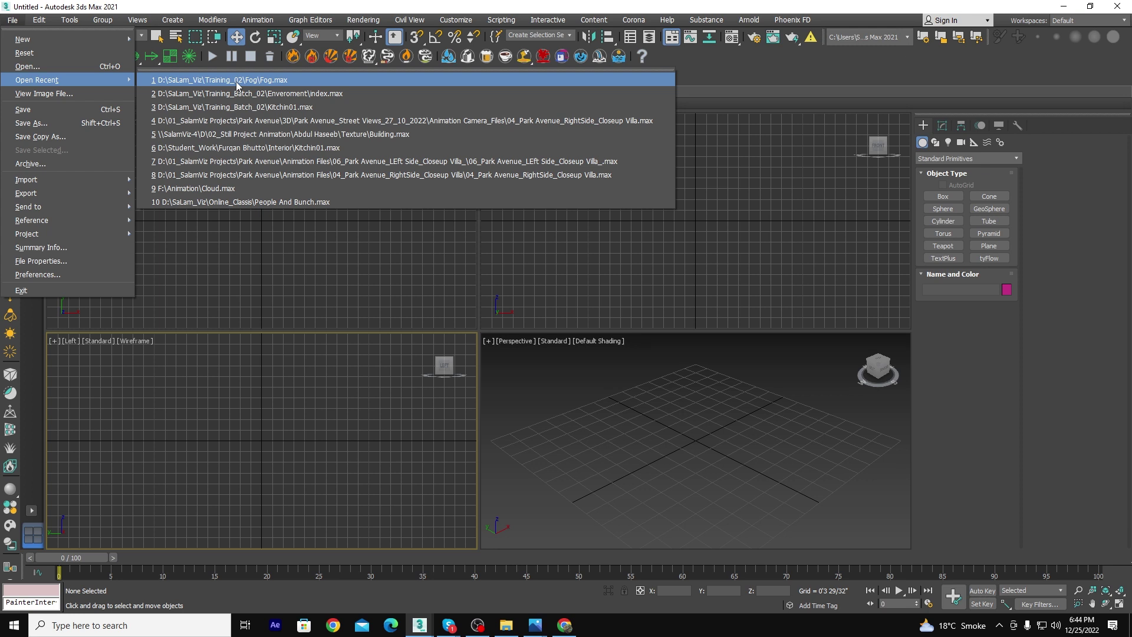
{"action": "left_click", "coordinate": [200, 80]}
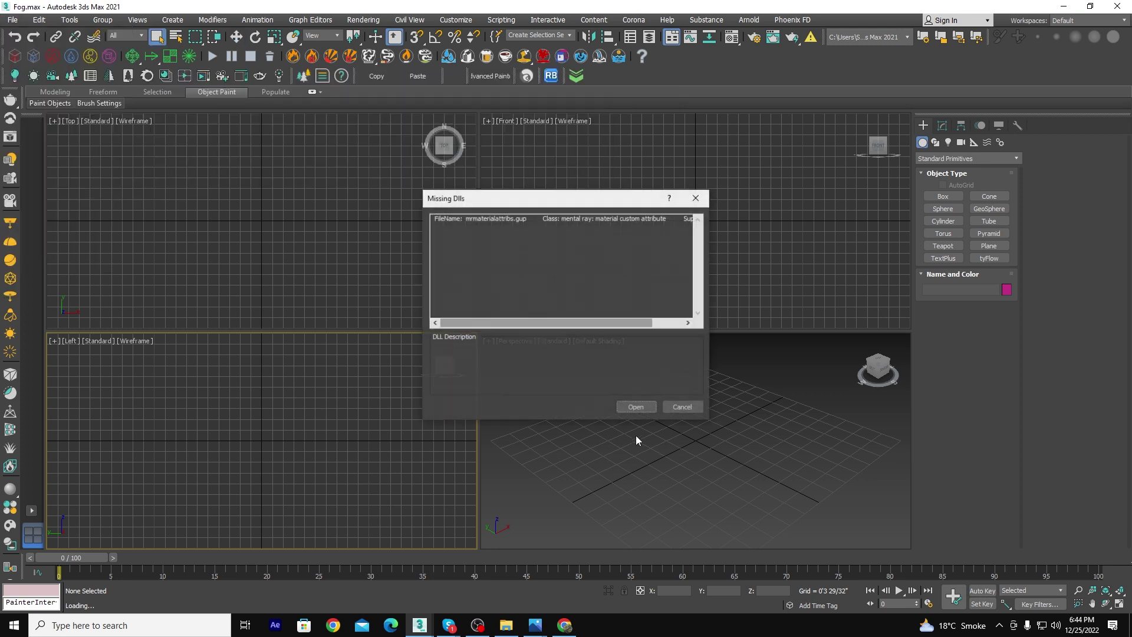
{"action": "left_click", "coordinate": [636, 411]}
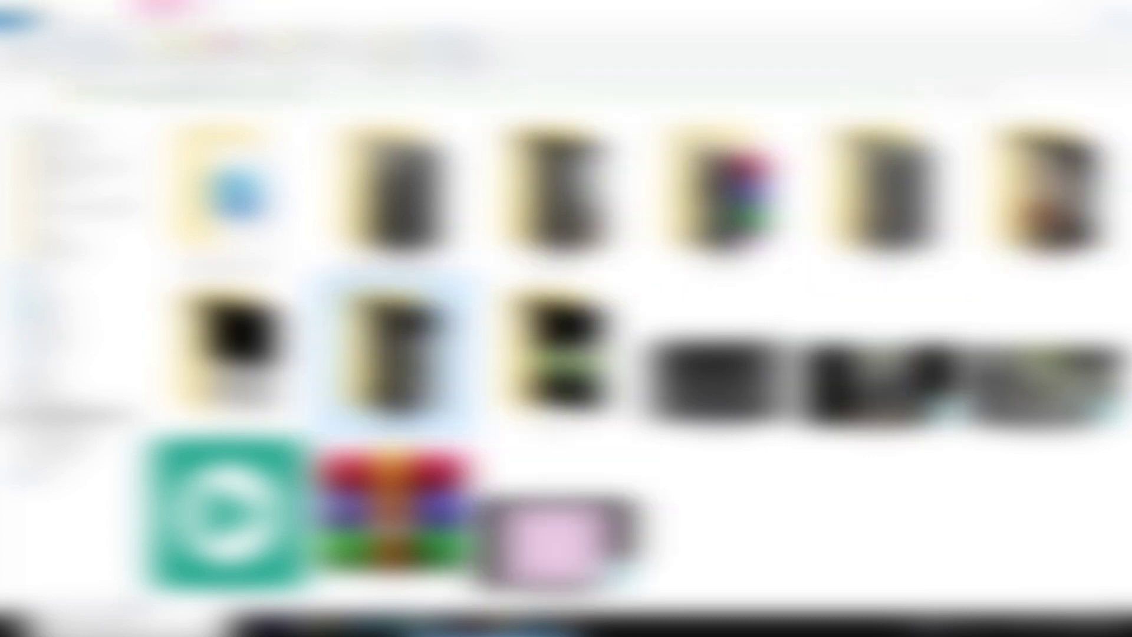
Browse the fog reference folder, view the brown foggy lights photo, then return to 3ds Max.
{"action": "double_click", "coordinate": [389, 353]}
{"action": "double_click", "coordinate": [227, 189]}
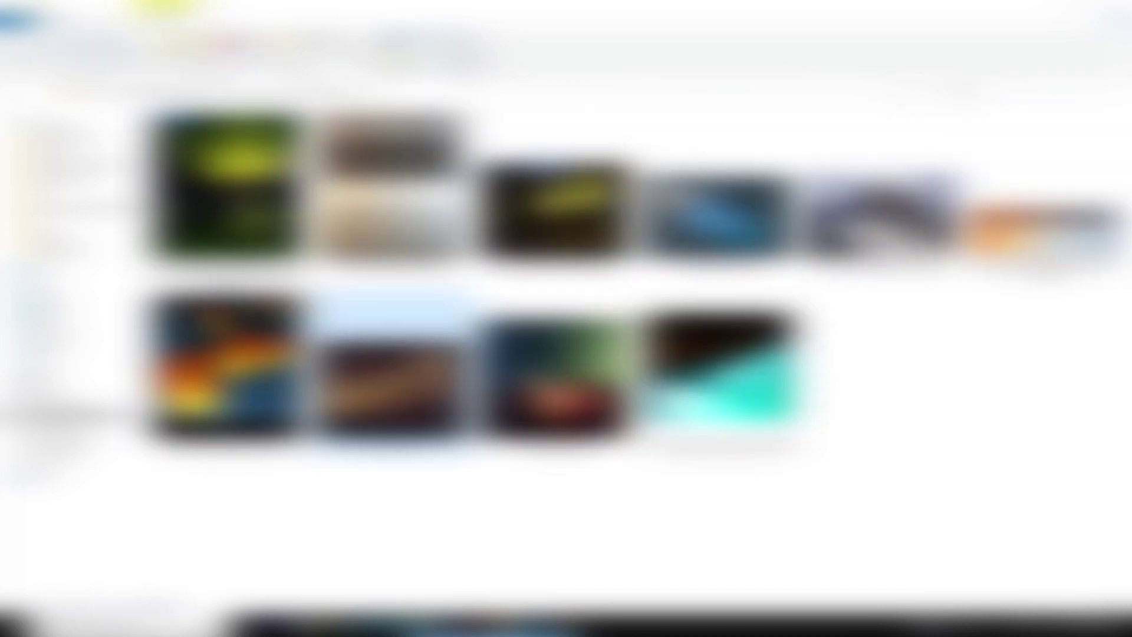
{"action": "double_click", "coordinate": [389, 371]}
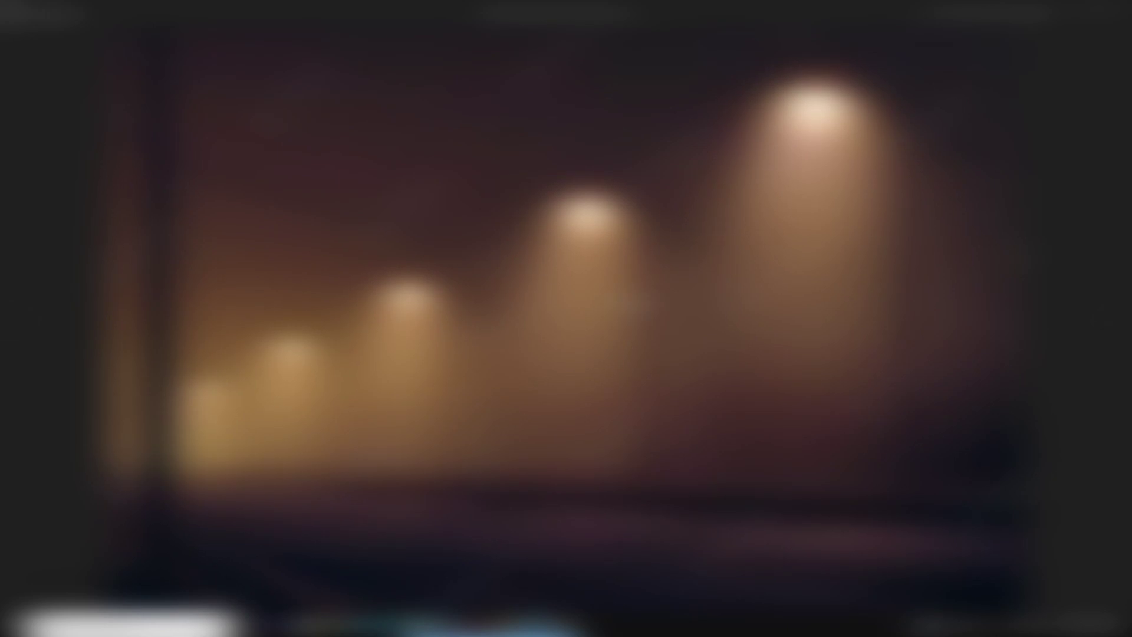
{"action": "key", "text": "Right"}
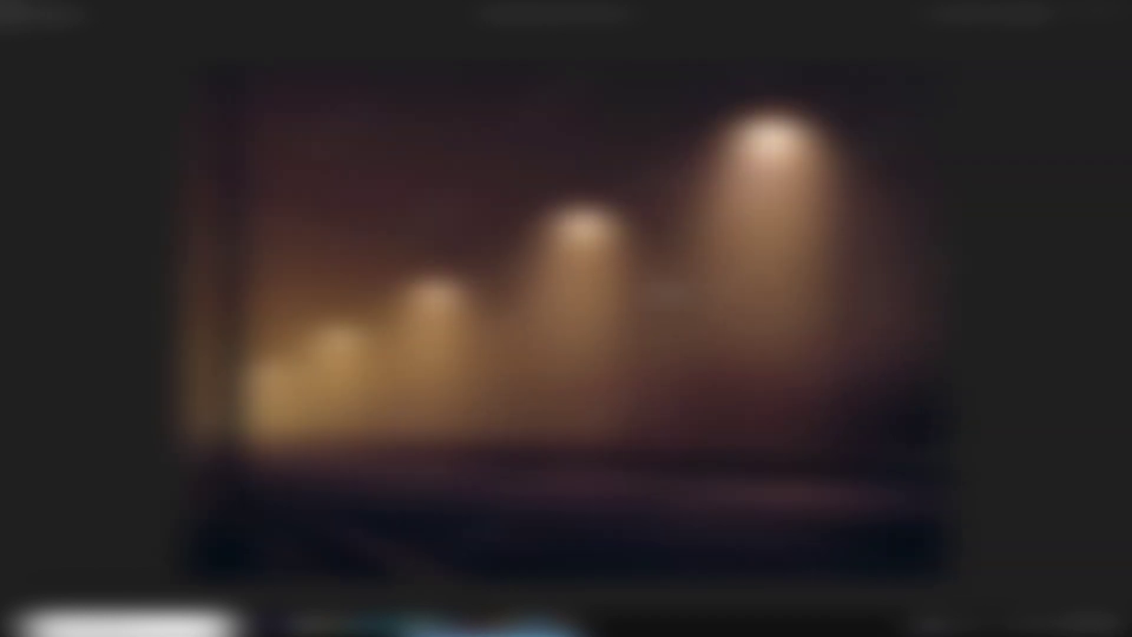
{"action": "key", "text": "alt+F4"}
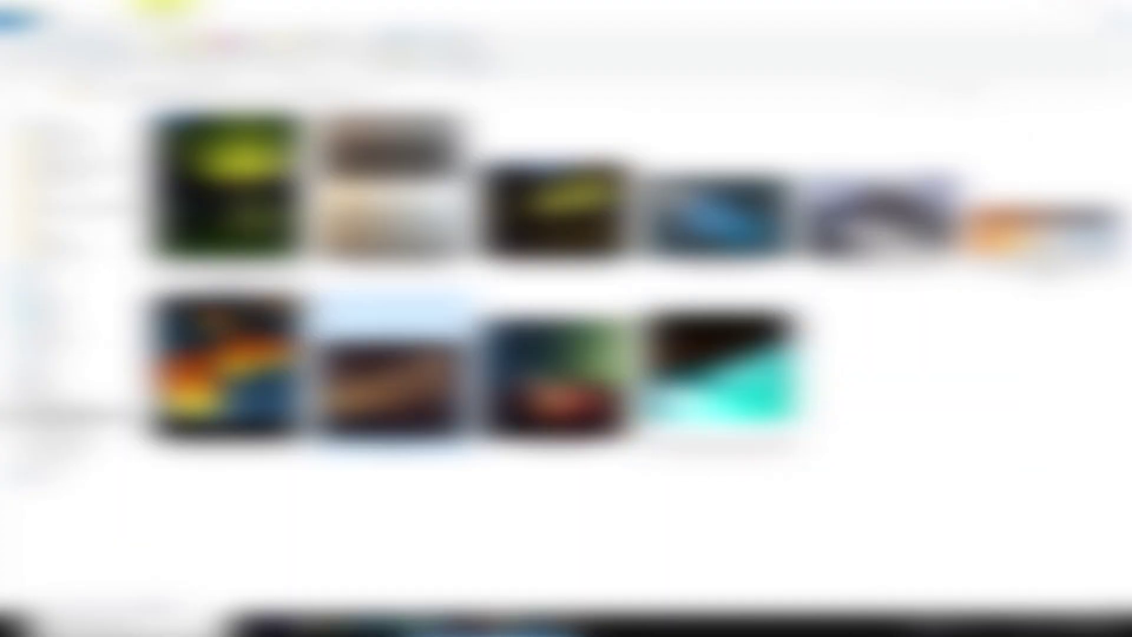
{"action": "mouse_move", "coordinate": [419, 625]}
{"action": "left_click", "coordinate": [455, 566]}
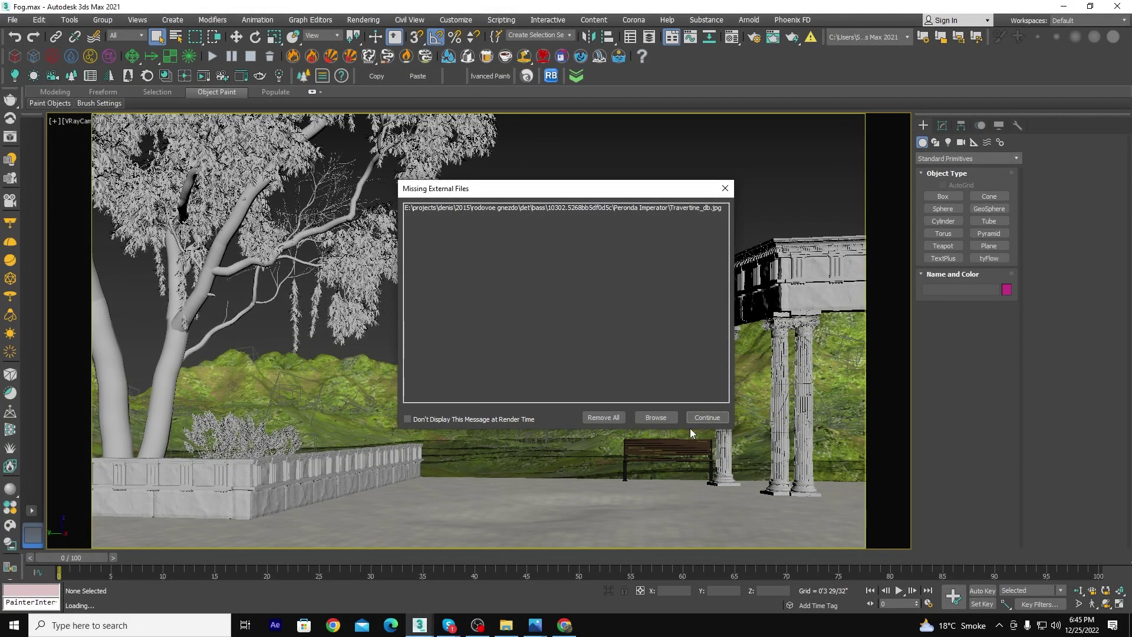
Continue past the missing external files notice and select the scatter object on the hillside.
{"action": "left_click", "coordinate": [701, 421]}
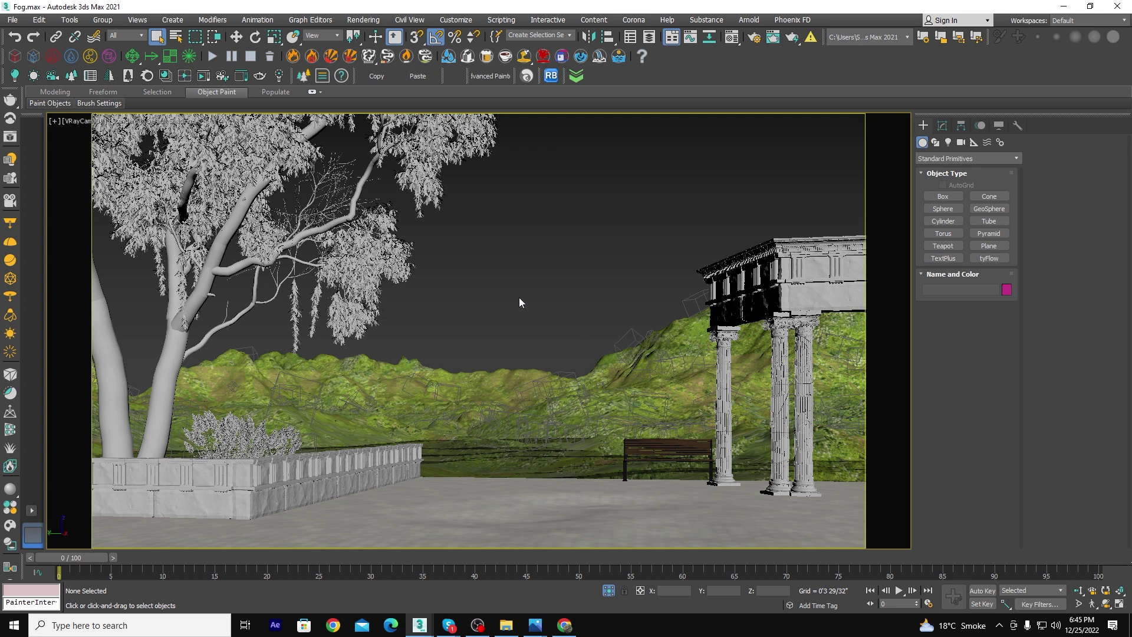
{"action": "left_click", "coordinate": [606, 370]}
{"action": "right_click", "coordinate": [535, 267]}
{"action": "left_click", "coordinate": [560, 277]}
{"action": "left_click", "coordinate": [578, 383]}
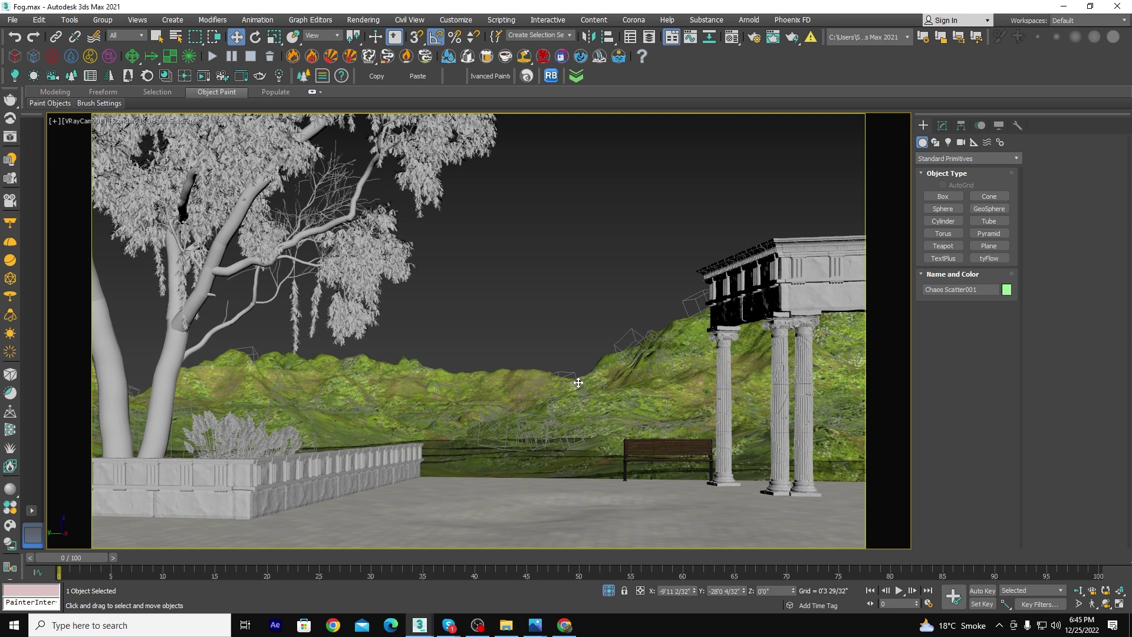
{"action": "right_click", "coordinate": [539, 263]}
{"action": "left_click", "coordinate": [547, 265]}
Clone the VRayCam001 camera as a copy named Top.
{"action": "left_click", "coordinate": [54, 125]}
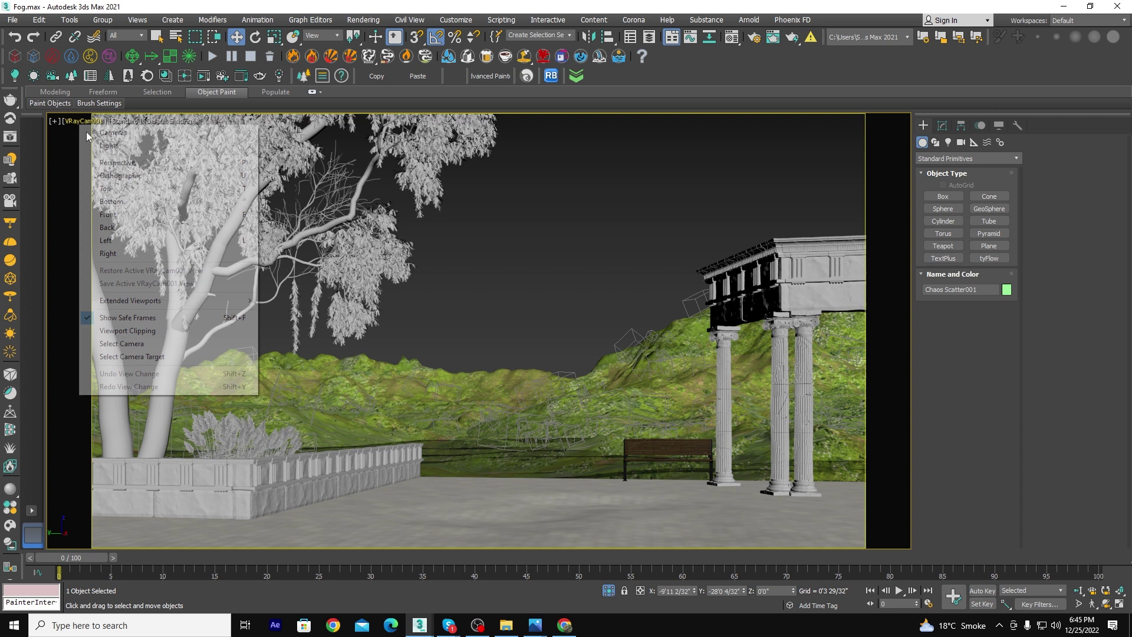
{"action": "left_click", "coordinate": [176, 341]}
{"action": "key", "text": "ctrl+v"}
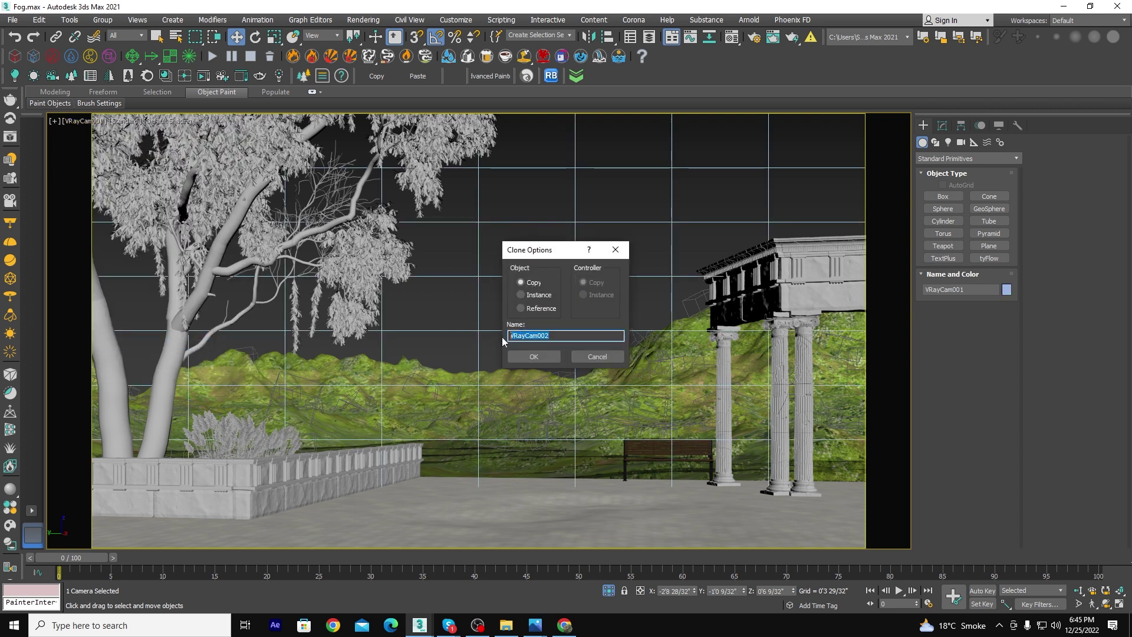
{"action": "type", "text": "Top"}
{"action": "key", "text": "Return"}
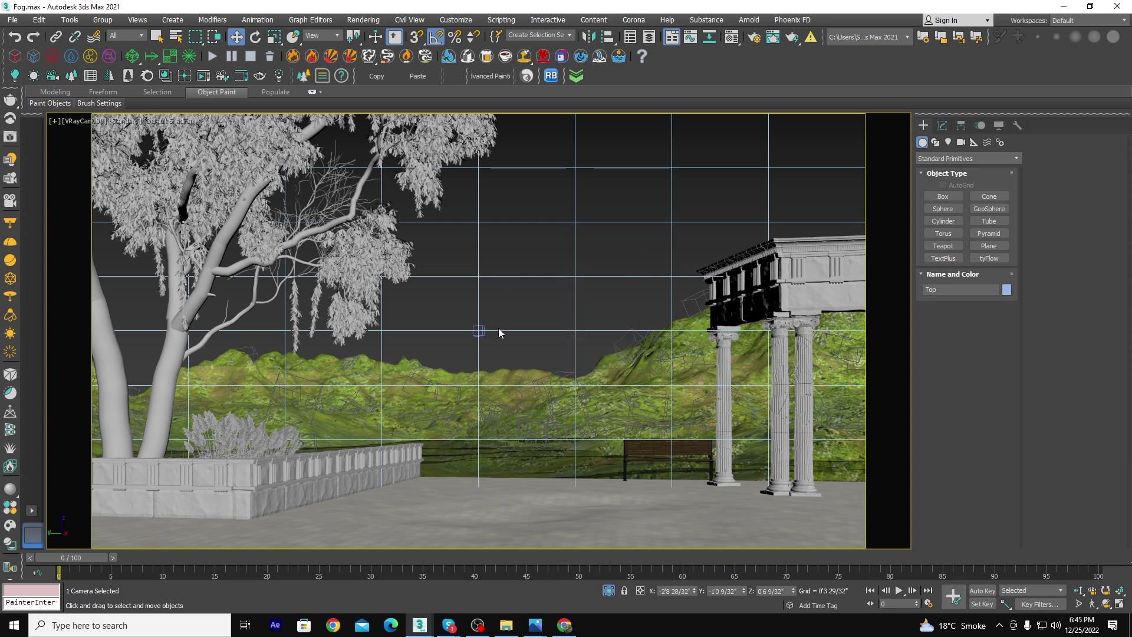
View through the Top camera, switch to perspective, and orbit to look down on the scene.
{"action": "left_click", "coordinate": [498, 328]}
{"action": "key", "text": "c"}
{"action": "double_click", "coordinate": [518, 230]}
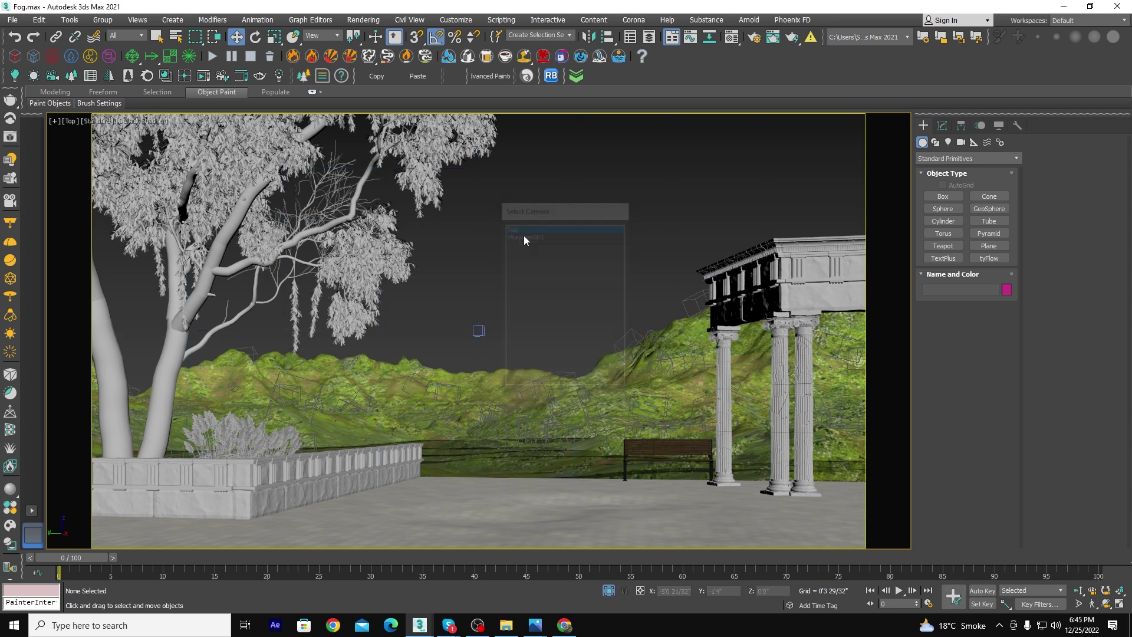
{"action": "left_click", "coordinate": [1105, 604]}
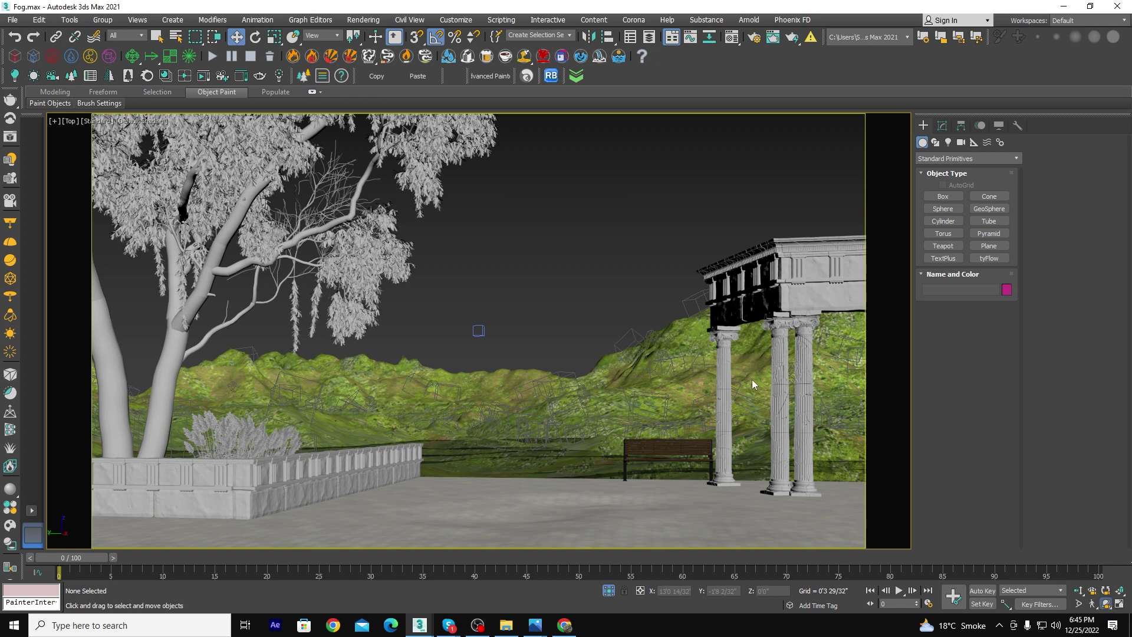
{"action": "key", "text": "p"}
{"action": "mouse_move", "coordinate": [660, 329]}
{"action": "left_mouse_down"}
{"action": "mouse_move", "coordinate": [648, 341]}
{"action": "mouse_move", "coordinate": [622, 281]}
{"action": "mouse_move", "coordinate": [530, 342]}
{"action": "mouse_move", "coordinate": [703, 318]}
{"action": "mouse_move", "coordinate": [681, 197]}
{"action": "left_mouse_up"}
View through the Top camera and dolly it in close to the dark terrain ridges.
{"action": "key", "text": "shift+z"}
{"action": "key", "text": "shift+z"}
{"action": "key", "text": "shift+z"}
{"action": "key", "text": "c"}
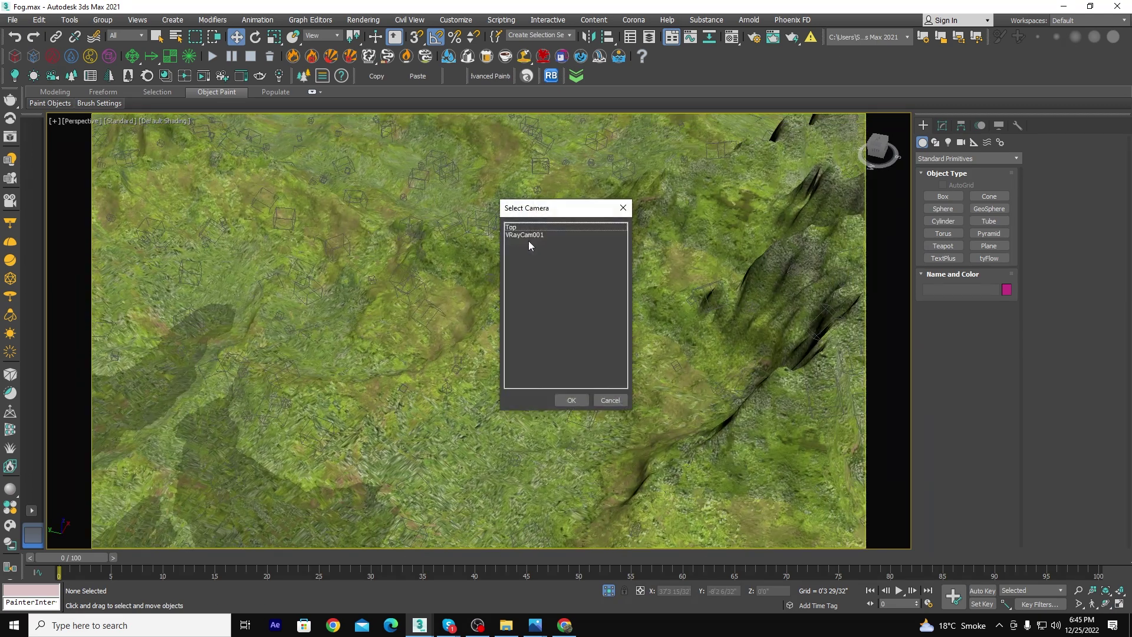
{"action": "double_click", "coordinate": [511, 228]}
{"action": "left_click", "coordinate": [1079, 590]}
{"action": "mouse_move", "coordinate": [667, 319]}
{"action": "left_mouse_down"}
{"action": "mouse_move", "coordinate": [625, 246]}
{"action": "mouse_move", "coordinate": [611, 364]}
{"action": "left_mouse_up"}
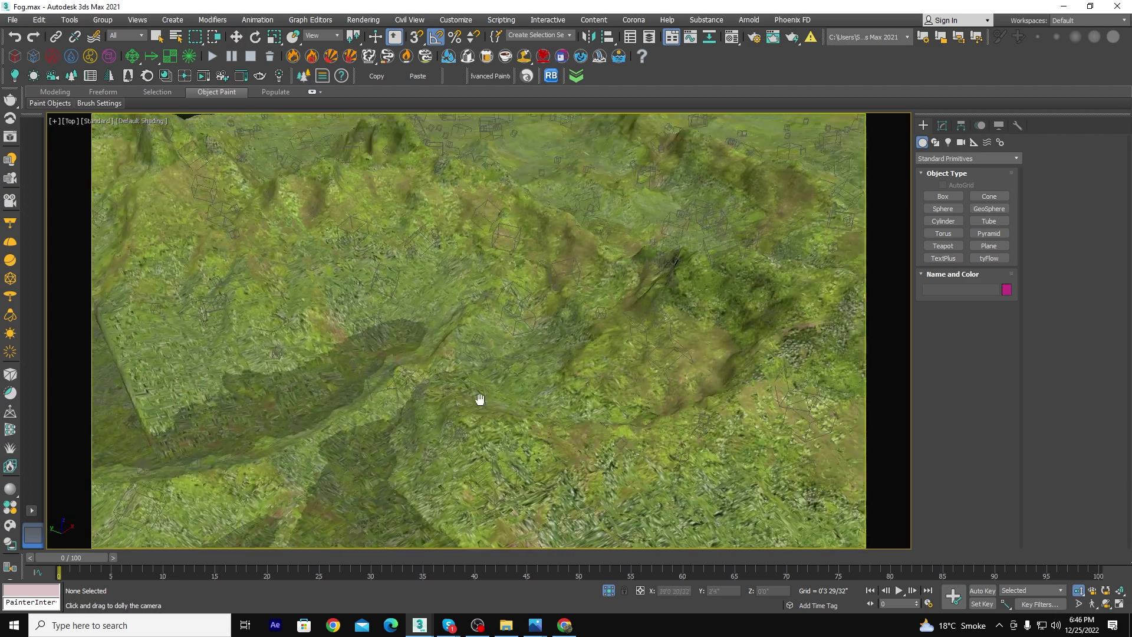
{"action": "mouse_move", "coordinate": [611, 364]}
{"action": "middle_mouse_down"}
{"action": "mouse_move", "coordinate": [545, 414]}
{"action": "mouse_move", "coordinate": [676, 362]}
{"action": "middle_mouse_up"}
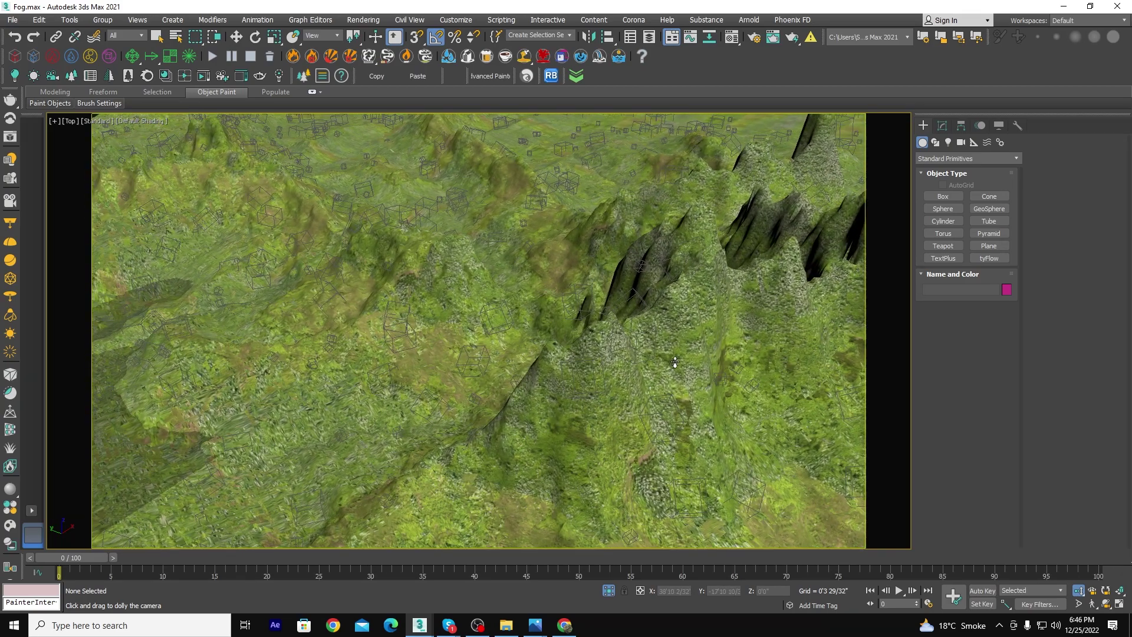
{"action": "right_click", "coordinate": [676, 362]}
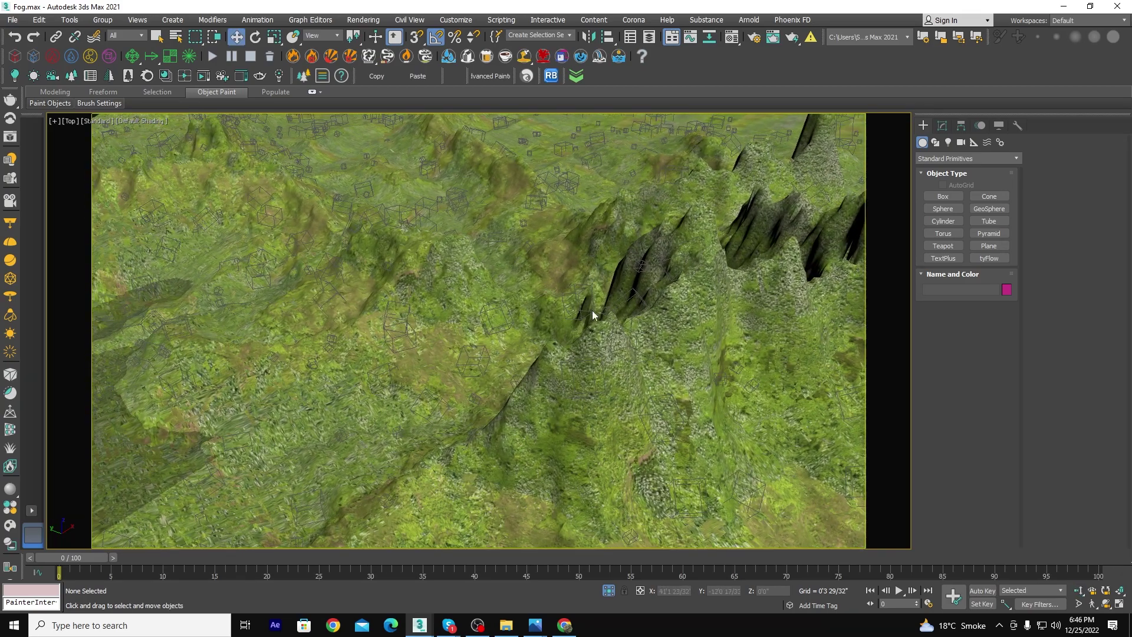
Create a tall box on the terrain, position and enlarge it, then clone a second copy.
{"action": "right_click", "coordinate": [410, 354]}
{"action": "mouse_move", "coordinate": [424, 346]}
{"action": "left_mouse_down"}
{"action": "mouse_move", "coordinate": [396, 348]}
{"action": "mouse_move", "coordinate": [459, 385]}
{"action": "left_mouse_up"}
{"action": "left_click", "coordinate": [422, 170]}
{"action": "right_click", "coordinate": [423, 169]}
{"action": "mouse_move", "coordinate": [471, 342]}
{"action": "left_mouse_down"}
{"action": "mouse_move", "coordinate": [363, 428]}
{"action": "mouse_move", "coordinate": [373, 426]}
{"action": "left_mouse_up"}
{"action": "key", "text": "e"}
{"action": "key", "text": "w"}
{"action": "key", "text": "r"}
{"action": "mouse_move", "coordinate": [372, 427]}
{"action": "left_mouse_down"}
{"action": "mouse_move", "coordinate": [378, 413]}
{"action": "mouse_move", "coordinate": [373, 454]}
{"action": "mouse_move", "coordinate": [457, 368]}
{"action": "mouse_move", "coordinate": [205, 369]}
{"action": "mouse_move", "coordinate": [210, 394]}
{"action": "left_mouse_up"}
{"action": "key", "text": "w"}
{"action": "key", "text": "Return"}
Reset the material slots and assign the light green VRayMtl to both boxes, renamed 'dasda'.
{"action": "left_click", "coordinate": [420, 325], "text": "ctrl"}
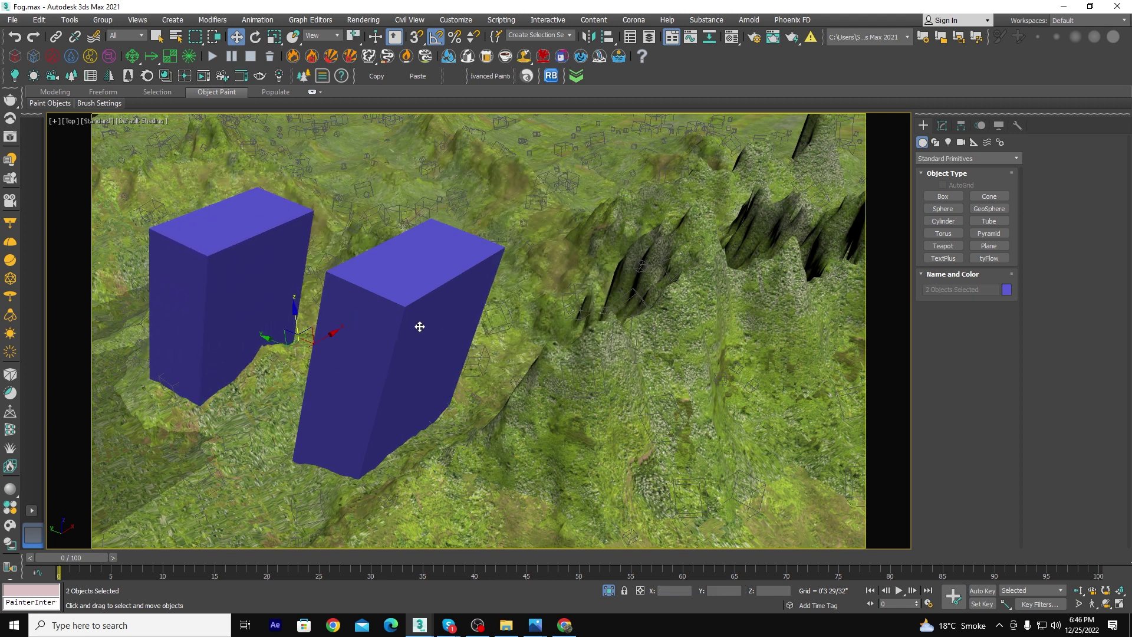
{"action": "key", "text": "m"}
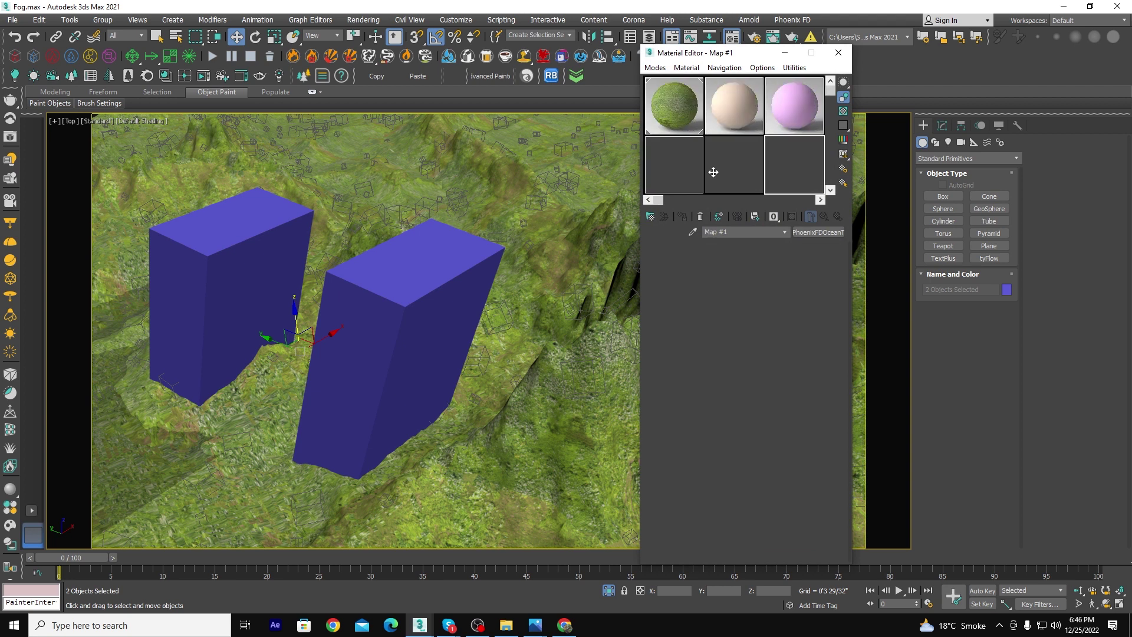
{"action": "left_click", "coordinate": [799, 74]}
{"action": "left_click", "coordinate": [816, 137]}
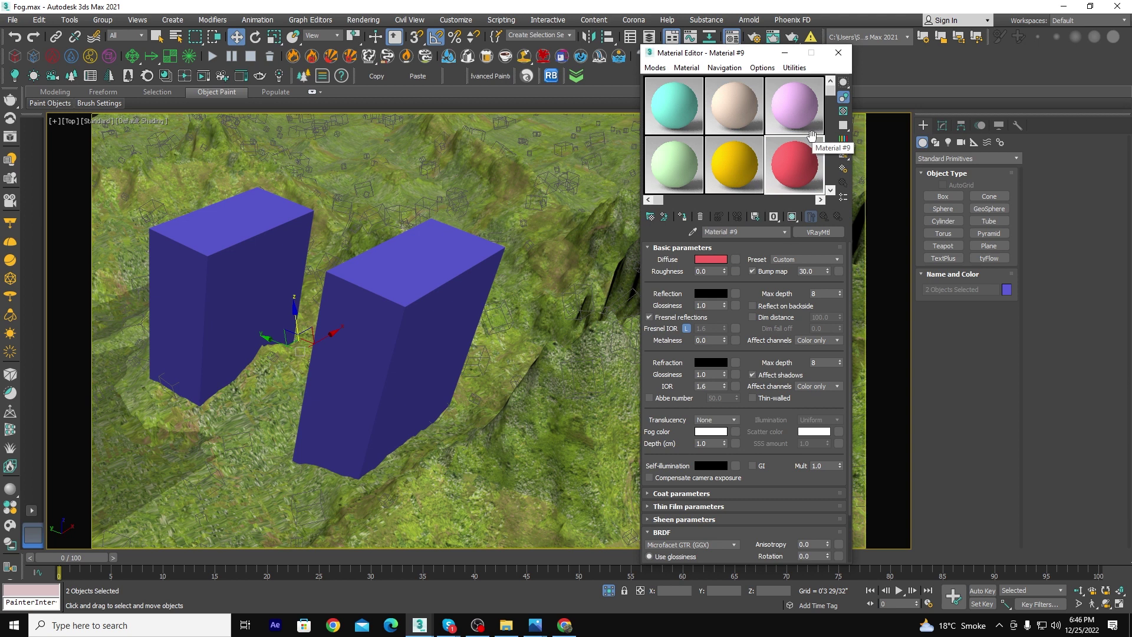
{"action": "left_click", "coordinate": [674, 166]}
{"action": "left_click", "coordinate": [684, 217]}
{"action": "left_click", "coordinate": [494, 305]}
{"action": "type", "text": "dasda"}
{"action": "left_click", "coordinate": [575, 356]}
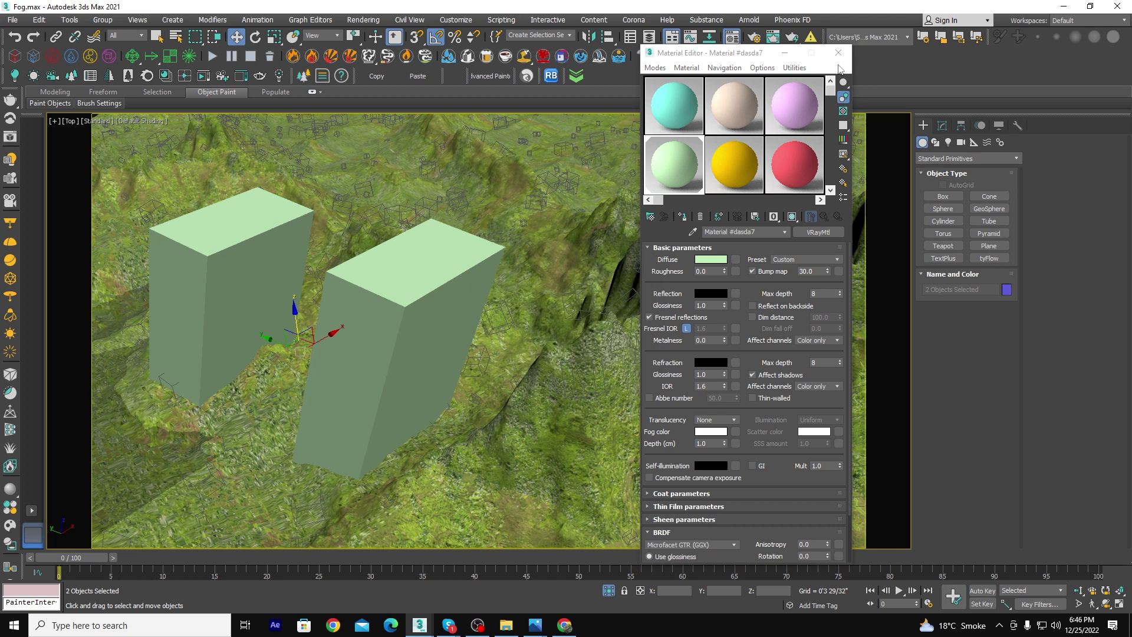
{"action": "left_click", "coordinate": [838, 52]}
{"action": "right_click", "coordinate": [481, 272]}
{"action": "left_click", "coordinate": [498, 288]}
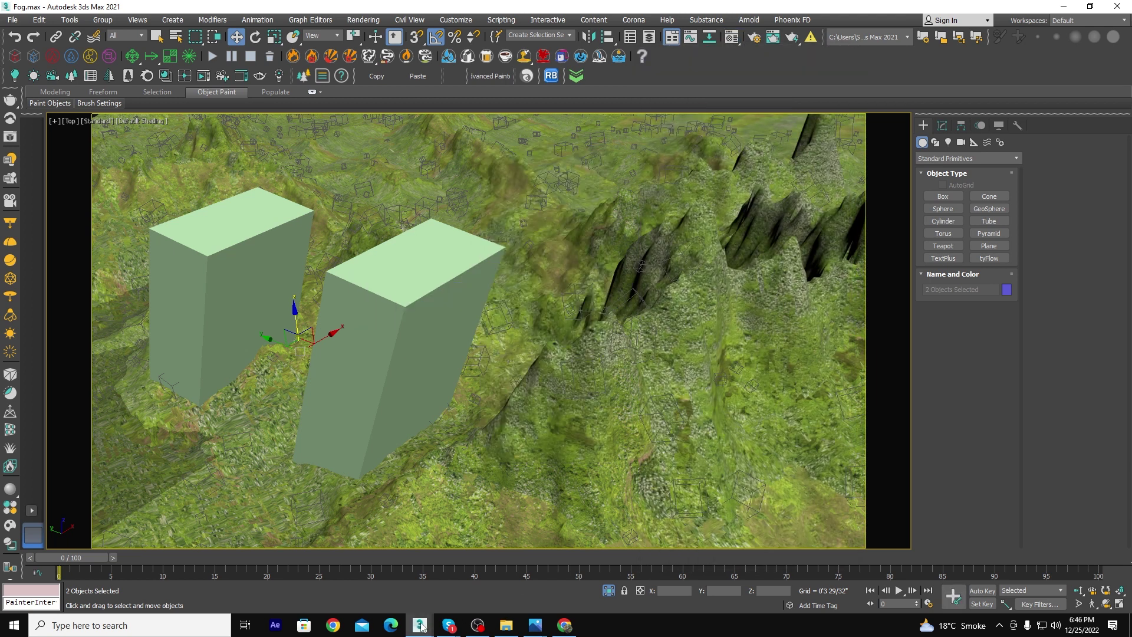
In Chrome, open the SalamViz.com Animations gallery and view a foggy aerial render full-size.
{"action": "left_click", "coordinate": [564, 625]}
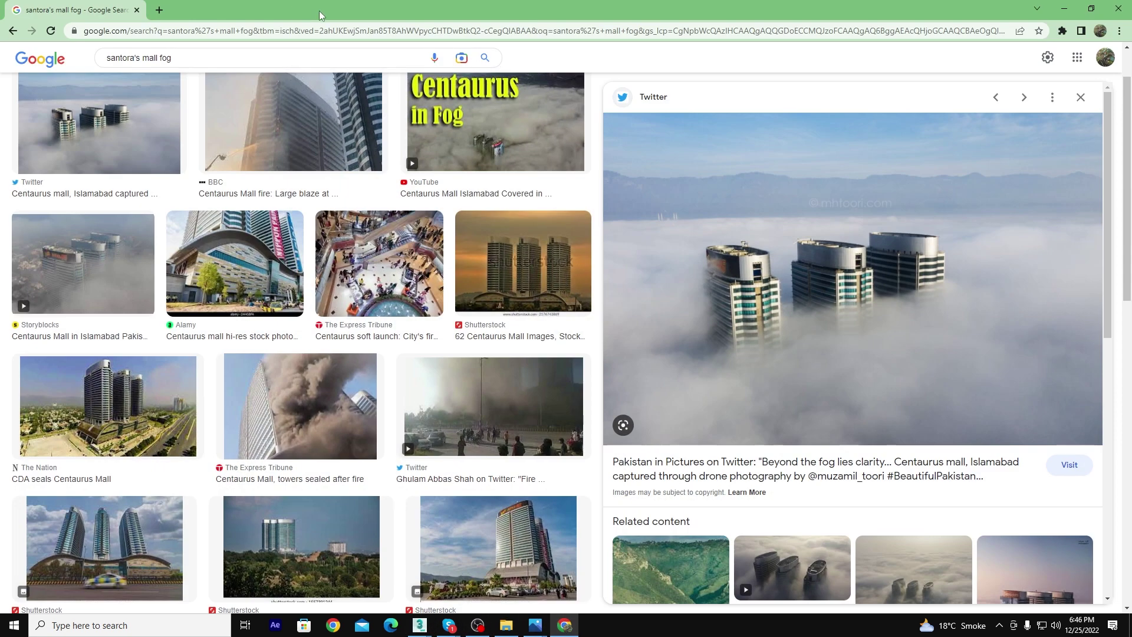
{"action": "left_click", "coordinate": [159, 9]}
{"action": "left_click", "coordinate": [29, 51]}
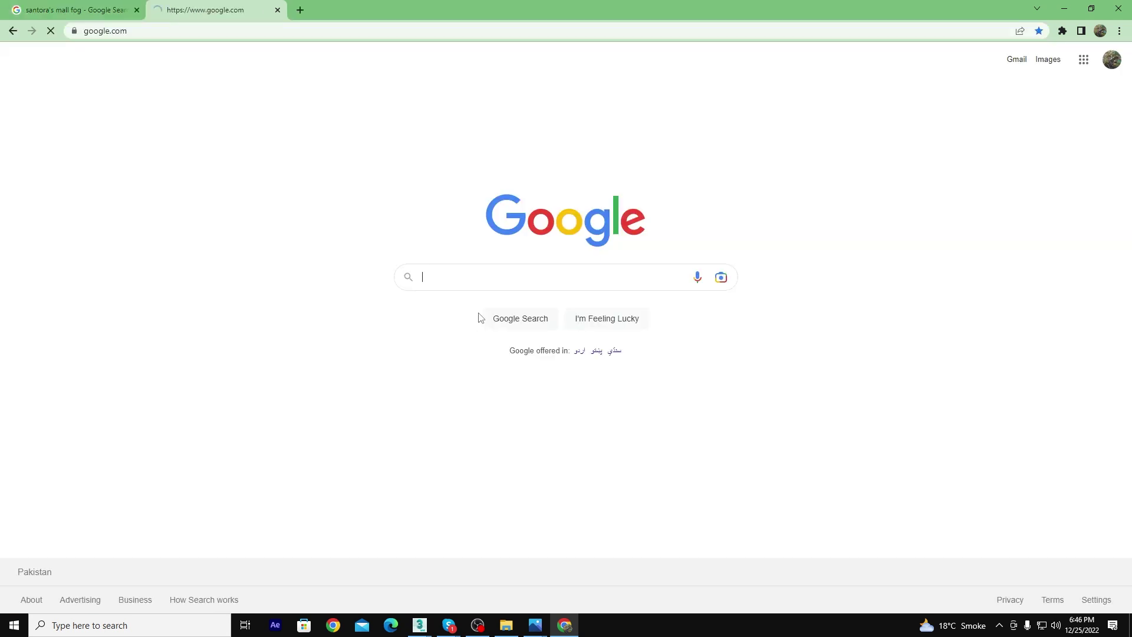
{"action": "left_click", "coordinate": [300, 10]}
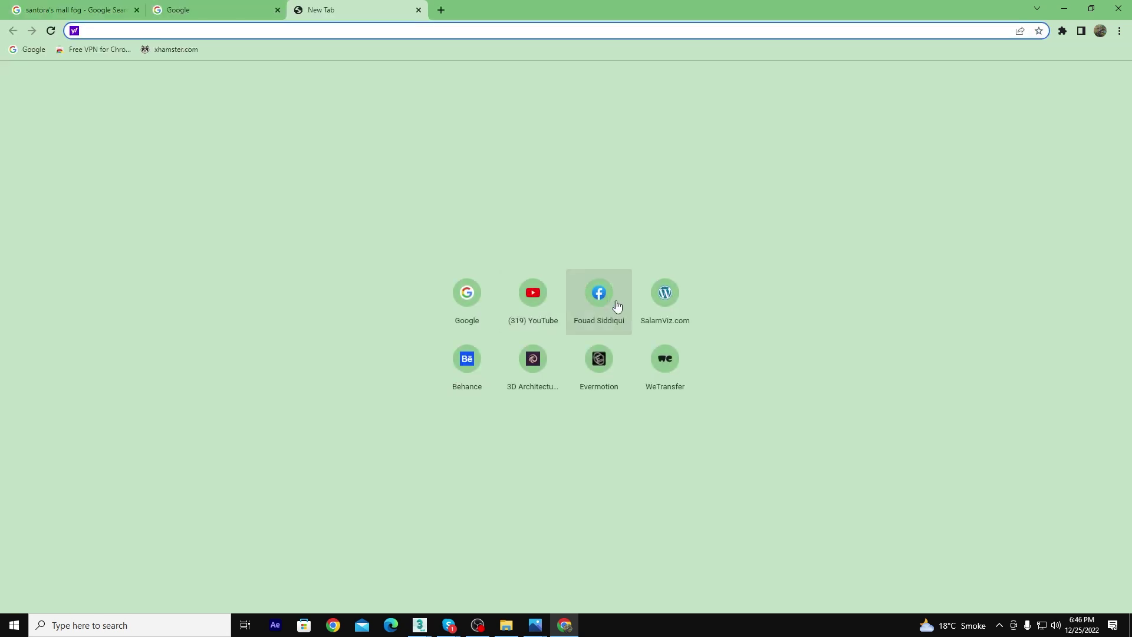
{"action": "left_click", "coordinate": [665, 301]}
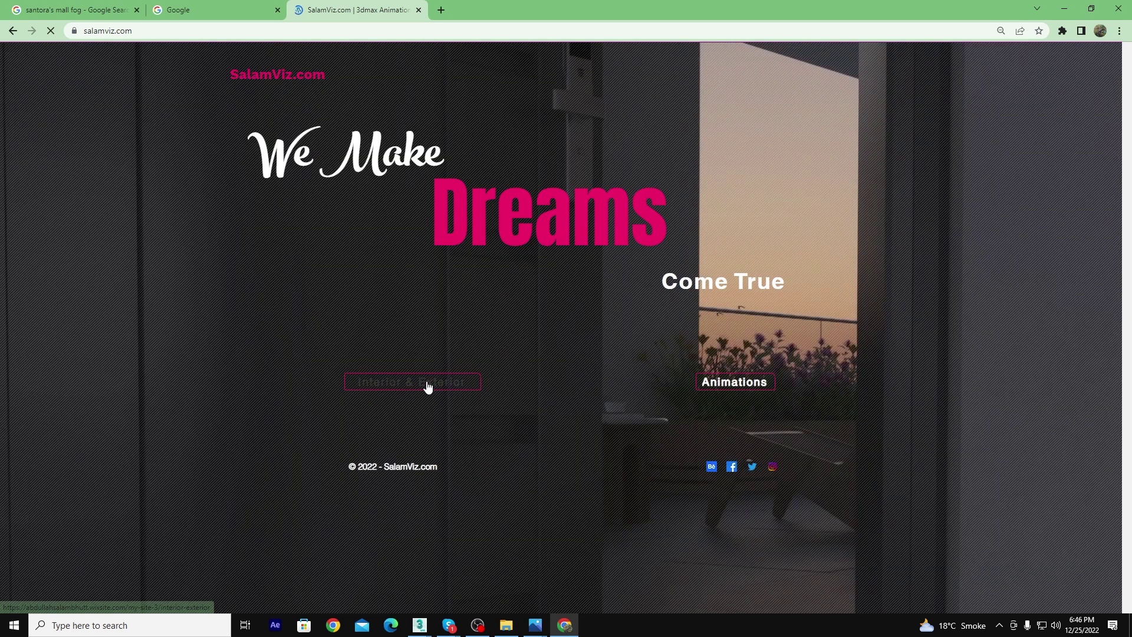
{"action": "left_click", "coordinate": [738, 381]}
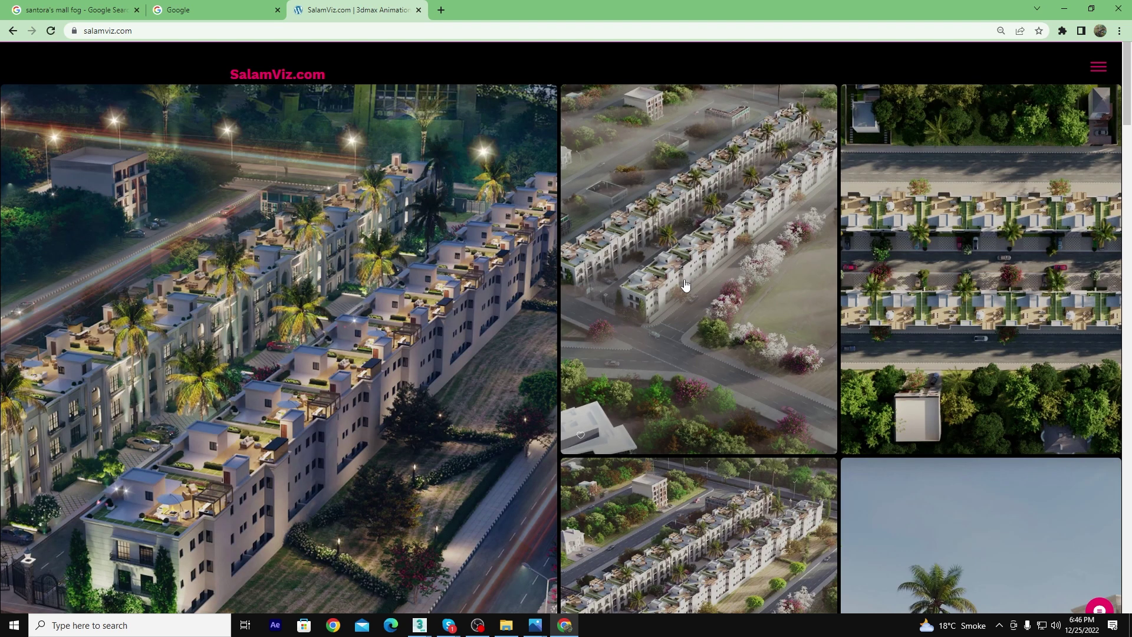
{"action": "left_click", "coordinate": [682, 292]}
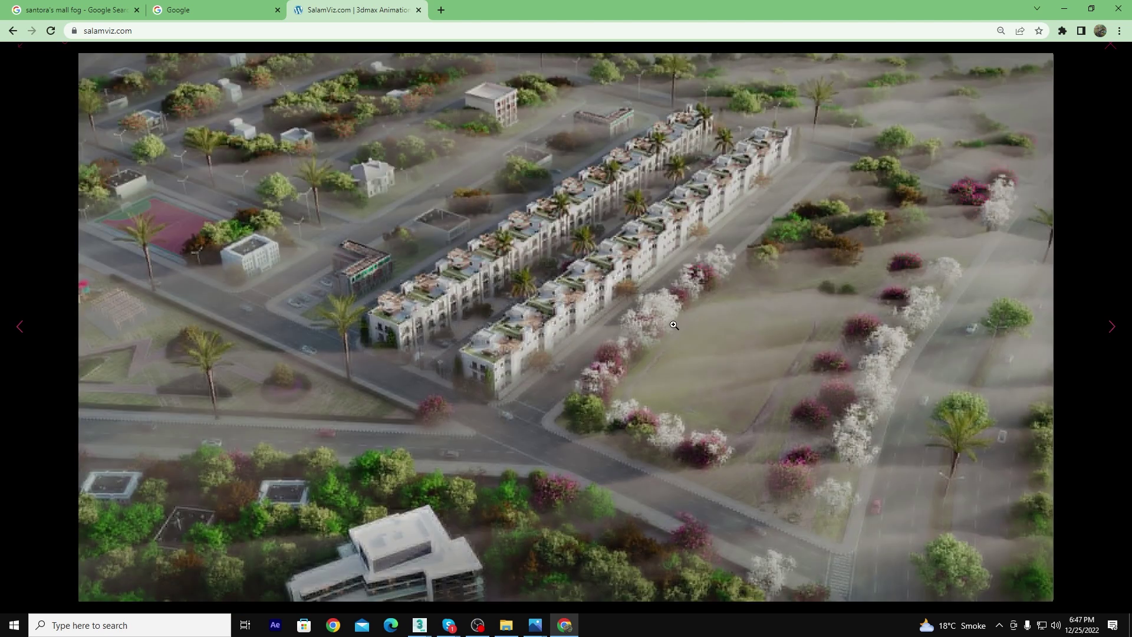
Zoom in and out on the fog among the trees and townhouses, then minimize Chrome.
{"action": "left_click", "coordinate": [686, 330]}
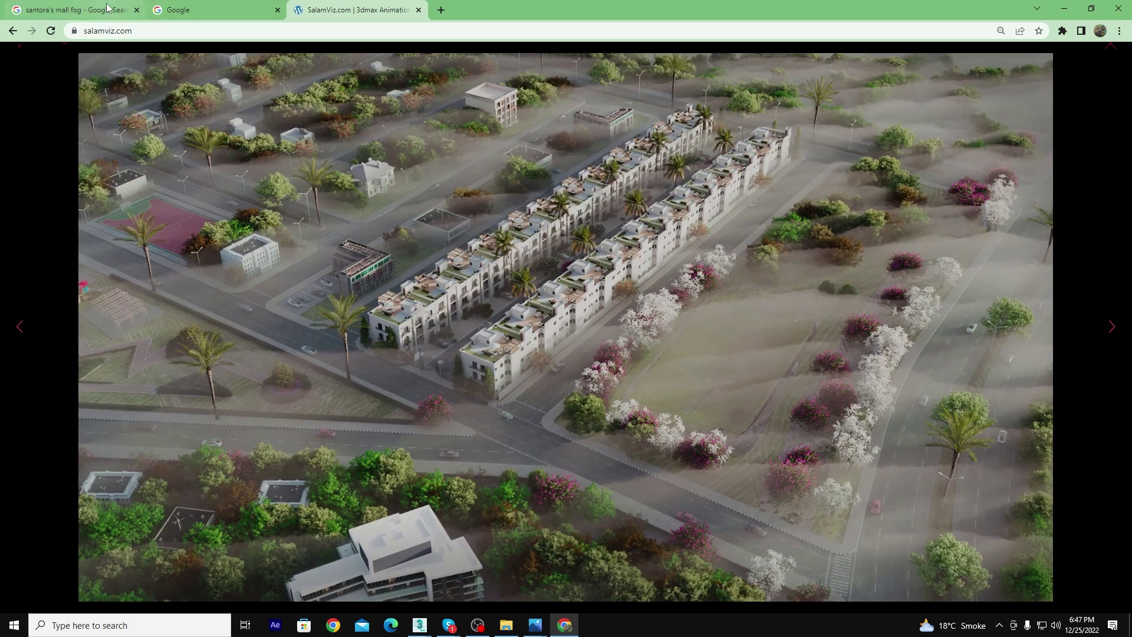
{"action": "left_click", "coordinate": [76, 9]}
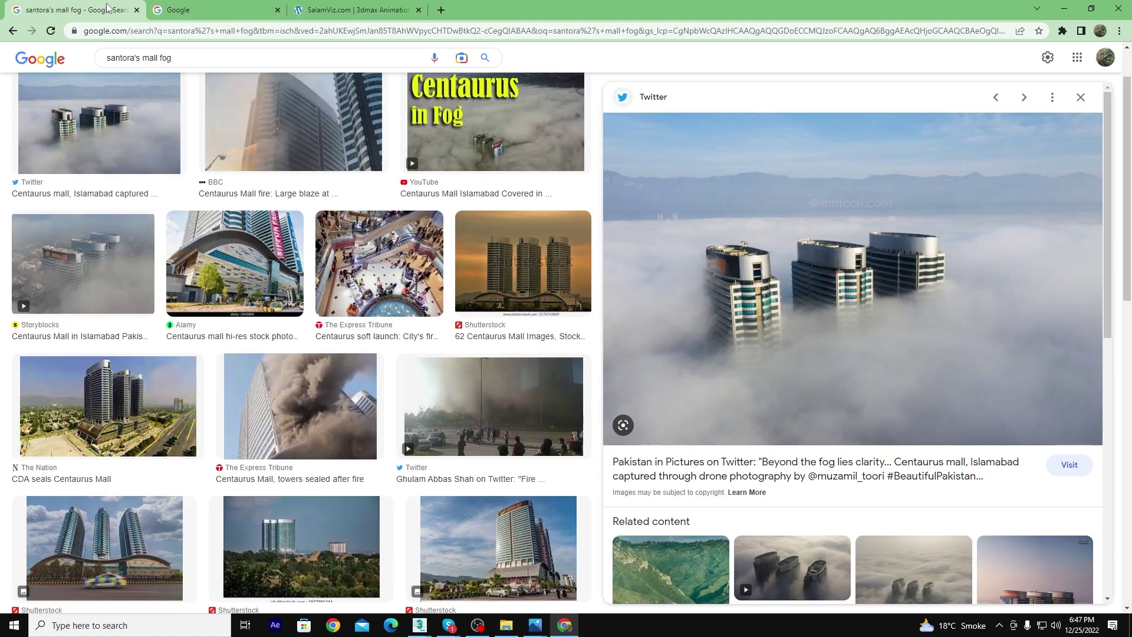
{"action": "left_click", "coordinate": [357, 10]}
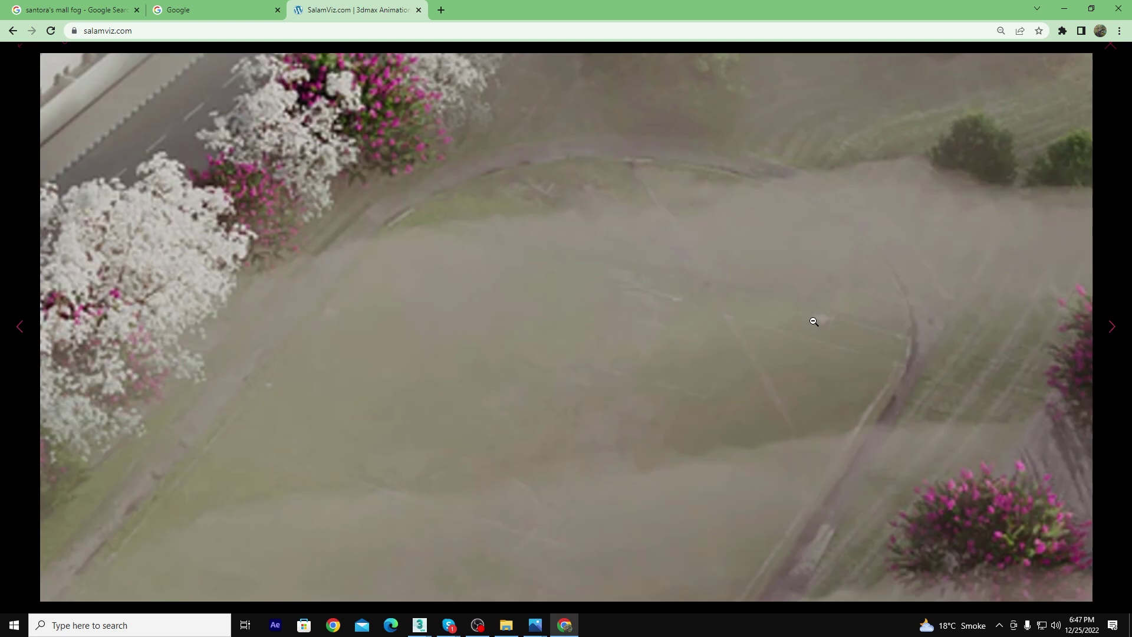
{"action": "left_click", "coordinate": [838, 291]}
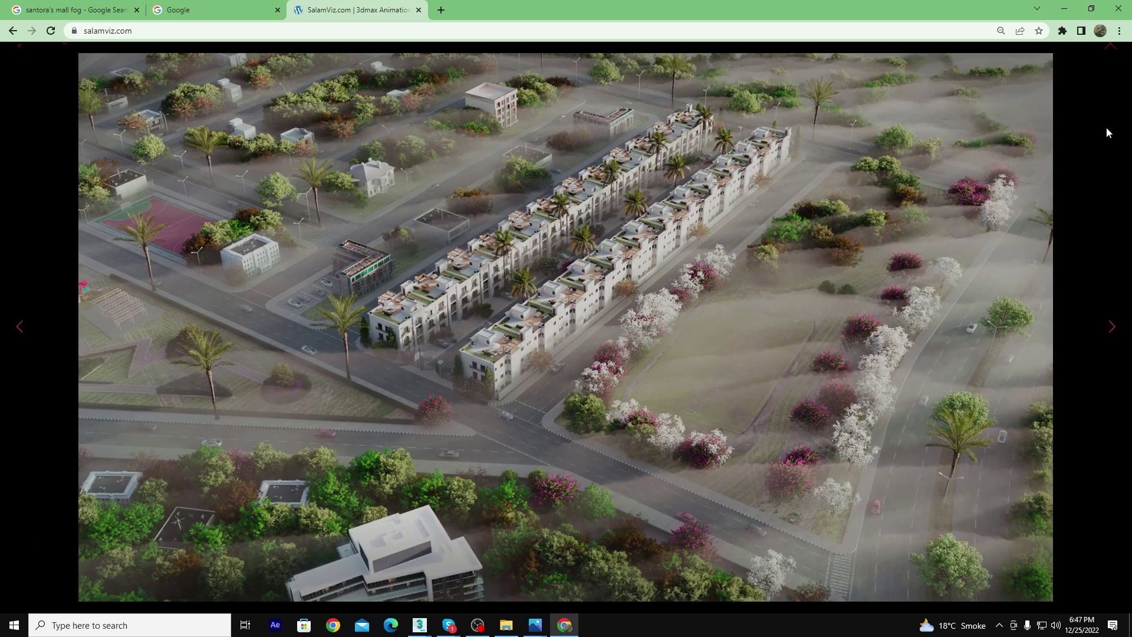
{"action": "left_click", "coordinate": [1011, 142]}
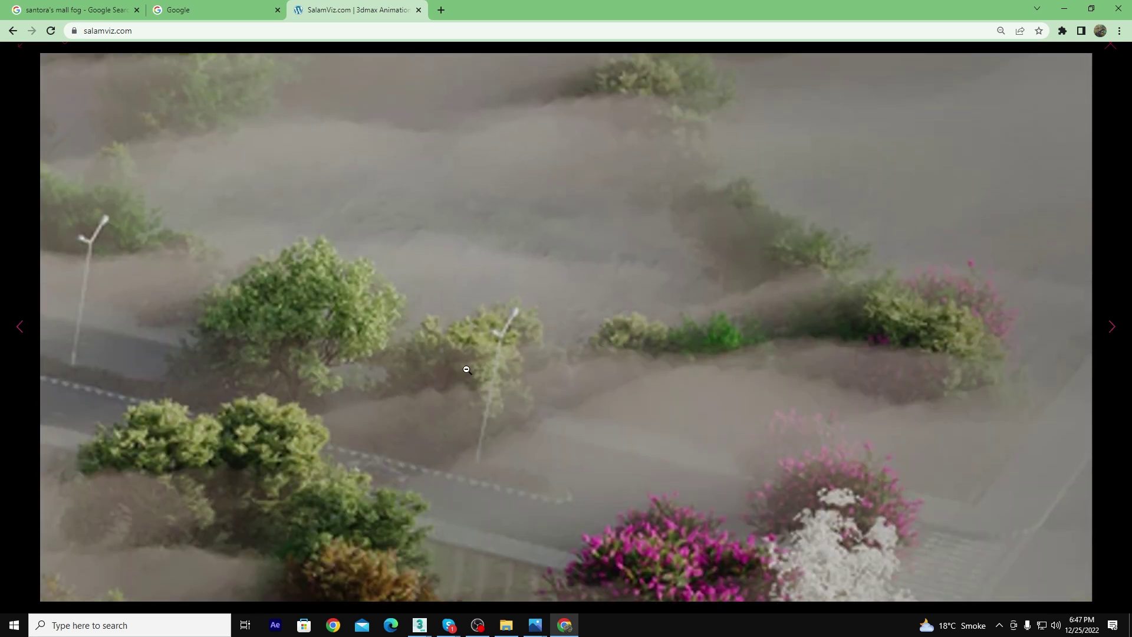
{"action": "left_click", "coordinate": [734, 274]}
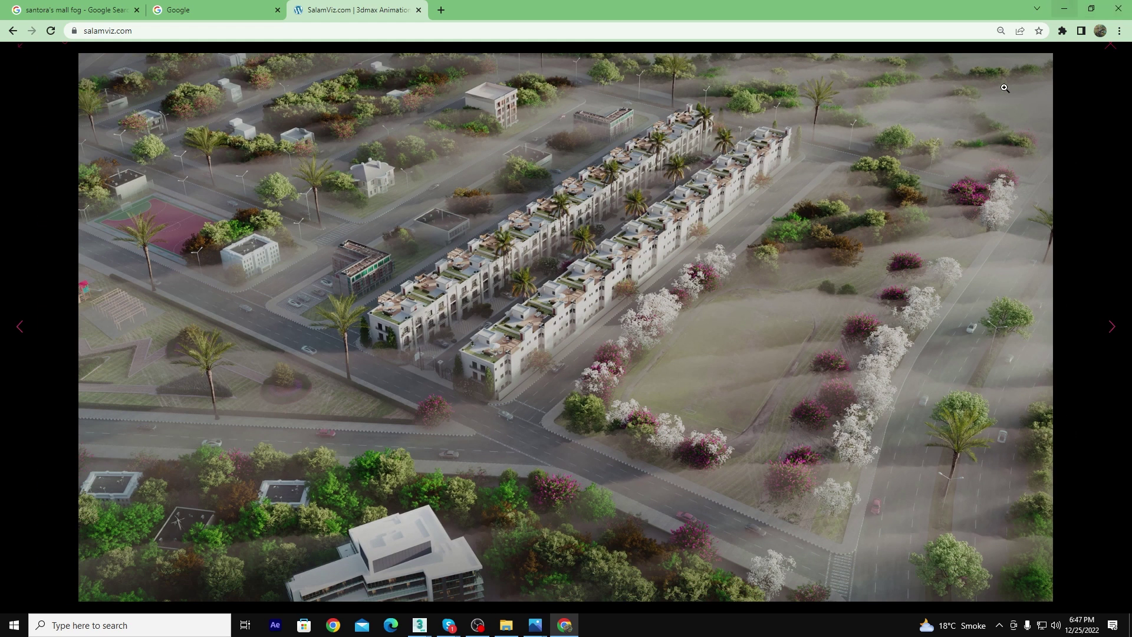
{"action": "left_click", "coordinate": [1065, 8]}
Hide the paved plane, tree and camera so only the terrain remains visible.
{"action": "right_click", "coordinate": [575, 263]}
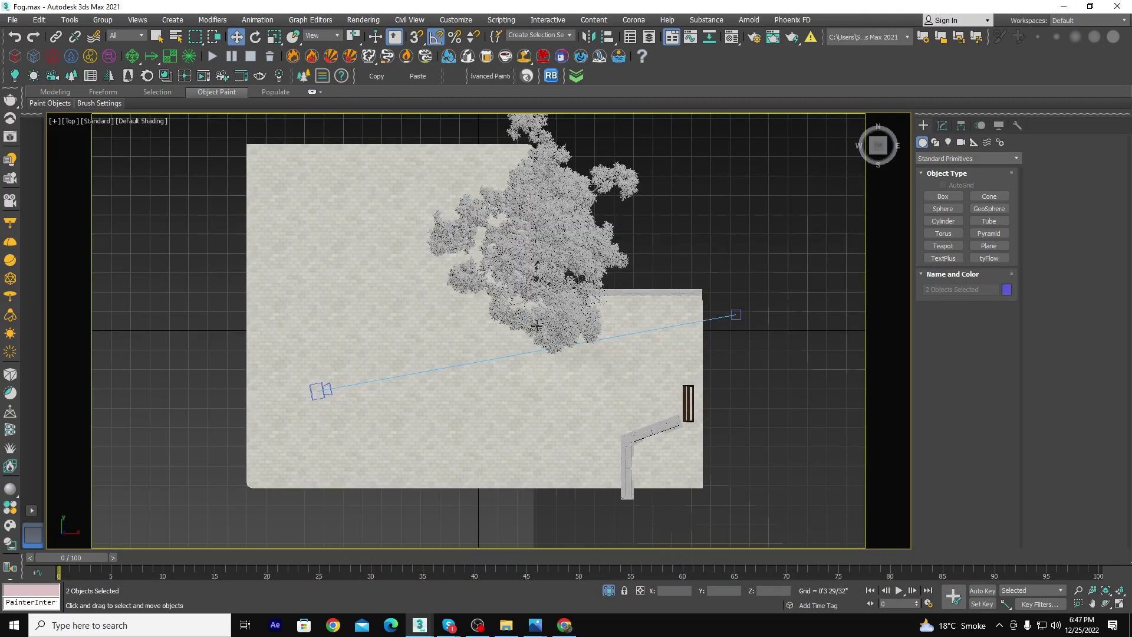
{"action": "right_click", "coordinate": [504, 312]}
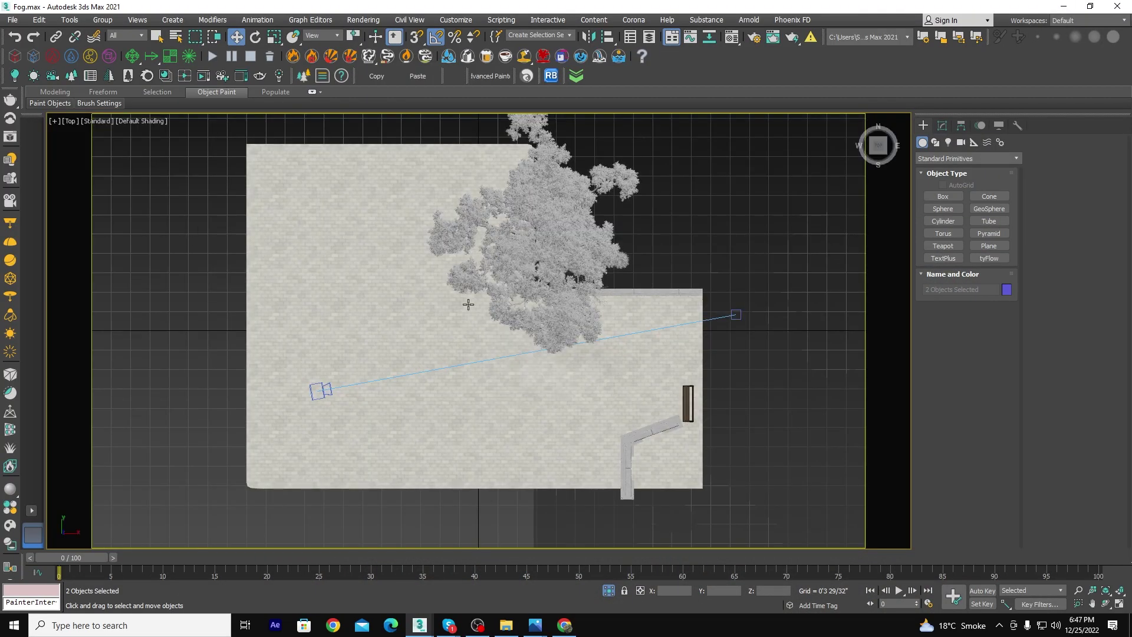
{"action": "scroll", "coordinate": [467, 302], "scroll_direction": "down", "scroll_amount": 4}
{"action": "scroll", "coordinate": [468, 302], "scroll_direction": "down", "scroll_amount": 4}
{"action": "left_click_drag", "start_coordinate": [261, 204], "coordinate": [519, 547]}
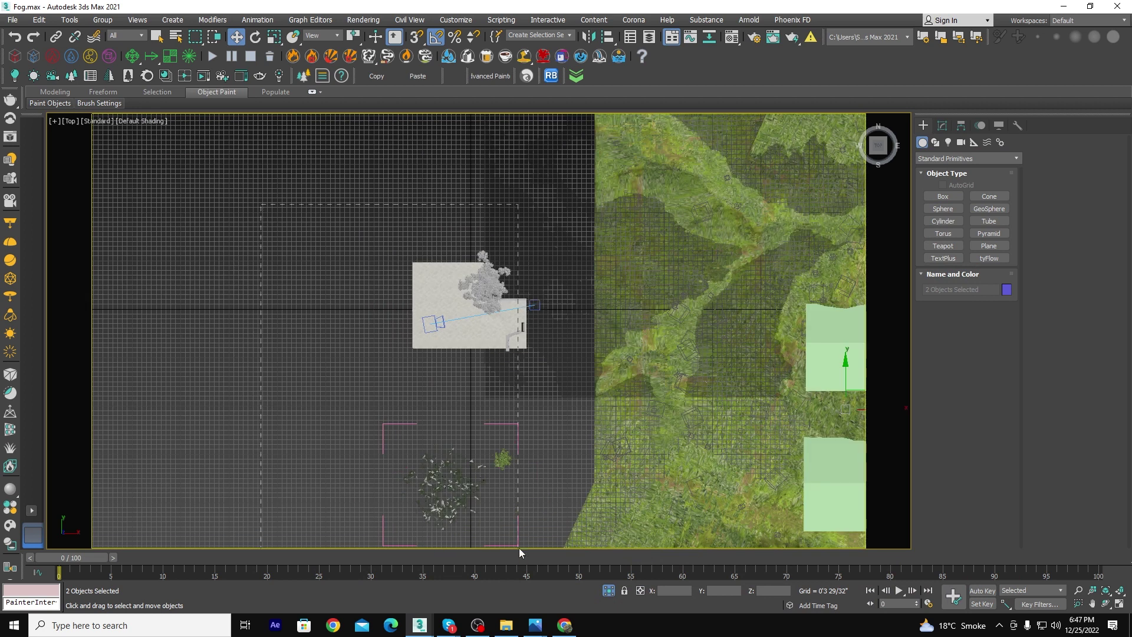
{"action": "right_click", "coordinate": [526, 448]}
{"action": "left_click", "coordinate": [551, 404]}
{"action": "mouse_move", "coordinate": [553, 407]}
{"action": "middle_mouse_down"}
{"action": "mouse_move", "coordinate": [476, 397]}
{"action": "mouse_move", "coordinate": [506, 369]}
{"action": "middle_mouse_up"}
Draw a large plane, Plane004, spanning the terrain around the green boxes.
{"action": "right_click", "coordinate": [549, 309]}
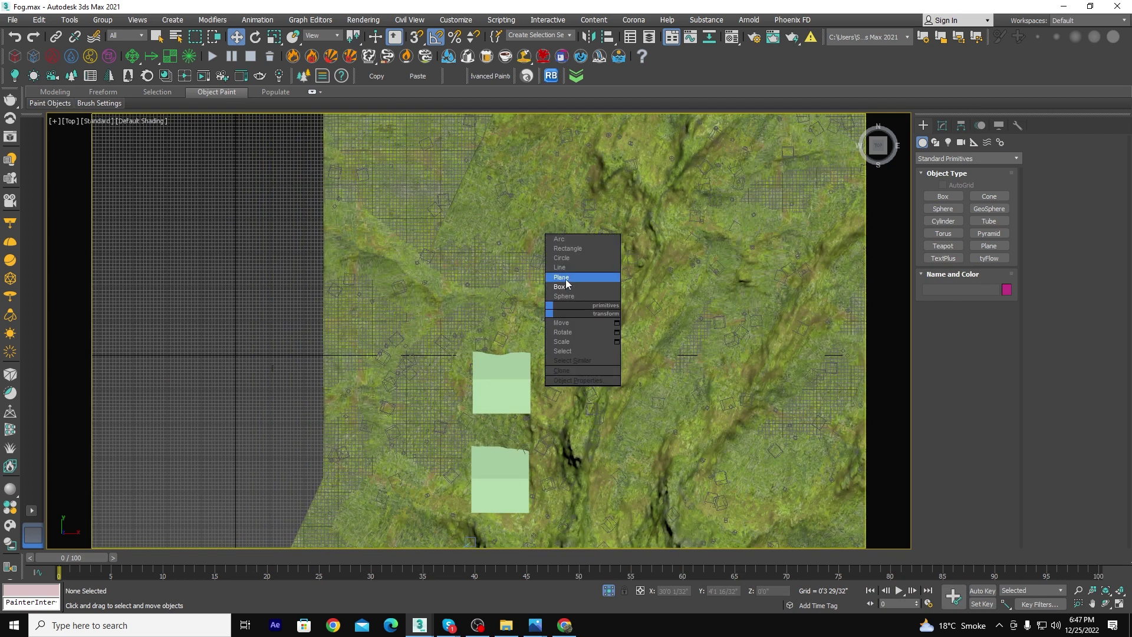
{"action": "left_click", "coordinate": [567, 278]}
{"action": "scroll", "coordinate": [467, 300], "scroll_direction": "down", "scroll_amount": 3}
{"action": "scroll", "coordinate": [467, 300], "scroll_direction": "down", "scroll_amount": 2}
{"action": "left_click_drag", "start_coordinate": [381, 181], "coordinate": [710, 478]}
{"action": "key", "text": "w"}
Raise Plane004 along Z to about 2'10" so only the green peaks poke through.
{"action": "middle_click_drag", "start_coordinate": [722, 416], "coordinate": [600, 348], "text": "alt"}
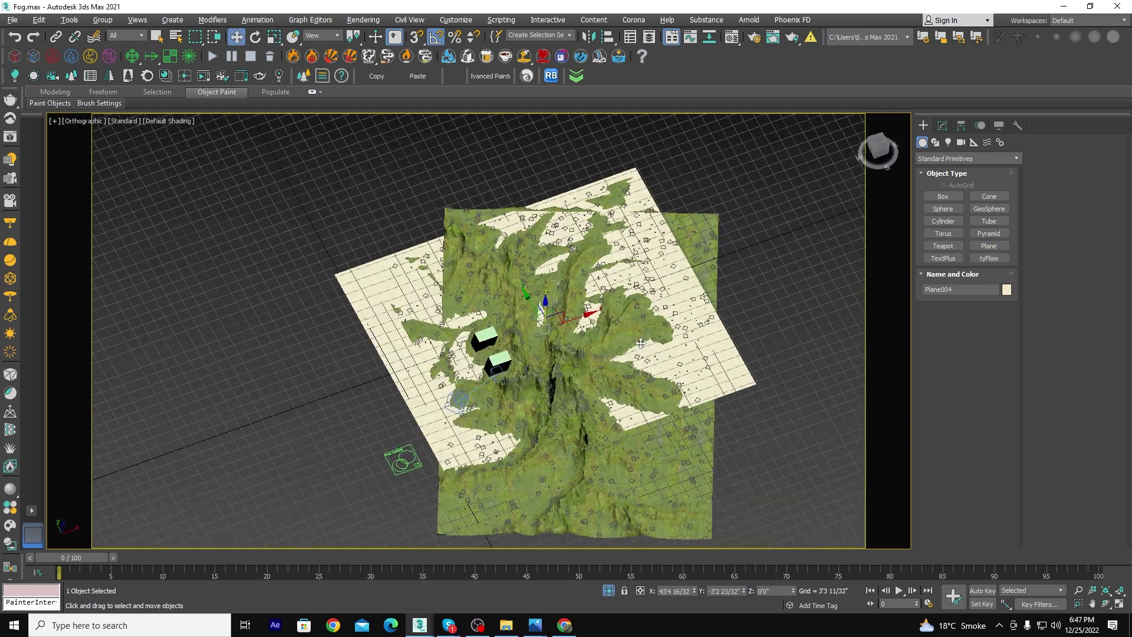
{"action": "left_click_drag", "start_coordinate": [599, 348], "coordinate": [609, 328]}
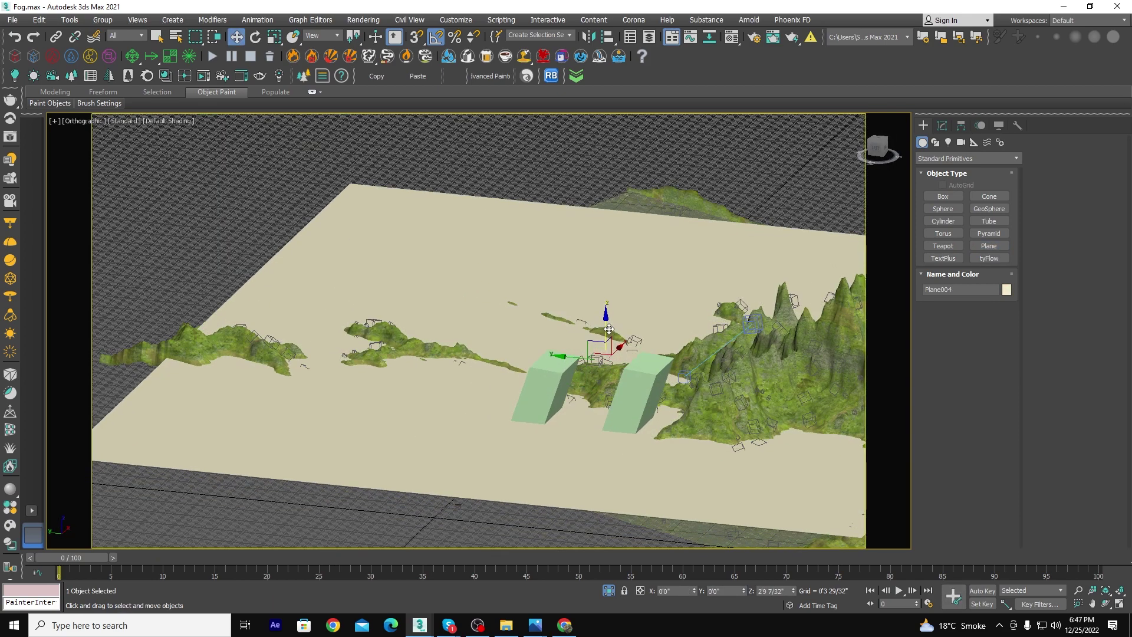
{"action": "key", "text": "p"}
{"action": "mouse_move", "coordinate": [609, 328]}
{"action": "middle_mouse_down", "text": "alt"}
{"action": "mouse_move", "coordinate": [451, 350]}
{"action": "mouse_move", "coordinate": [519, 269]}
{"action": "middle_mouse_up", "text": "alt"}
{"action": "left_click_drag", "start_coordinate": [522, 275], "coordinate": [521, 273]}
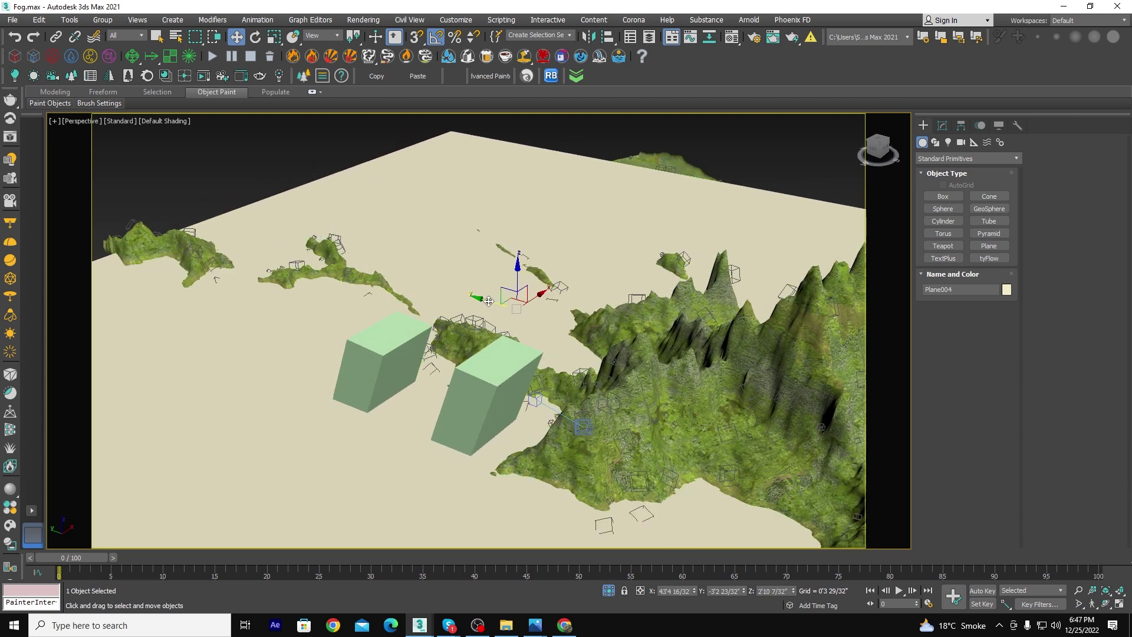
{"action": "mouse_move", "coordinate": [489, 302]}
{"action": "middle_mouse_down", "text": "alt"}
{"action": "mouse_move", "coordinate": [674, 425]}
{"action": "mouse_move", "coordinate": [697, 412]}
{"action": "middle_mouse_up", "text": "alt"}
Check the buried terrain in the Top view and from several perspective angles.
{"action": "key", "text": "c"}
{"action": "double_click", "coordinate": [522, 227]}
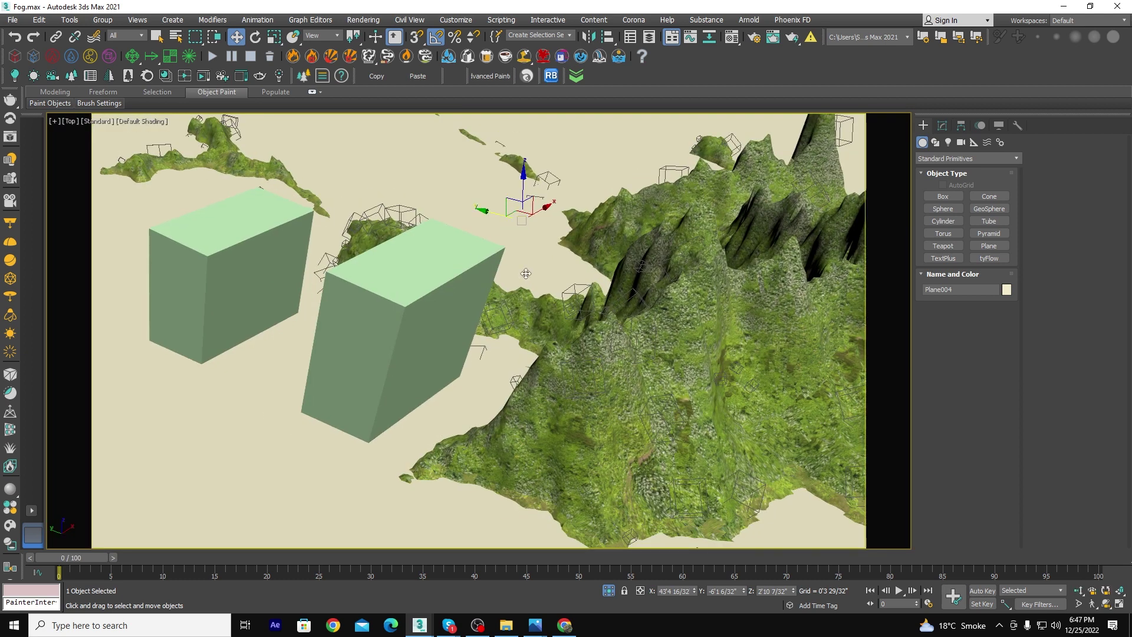
{"action": "key", "text": "p"}
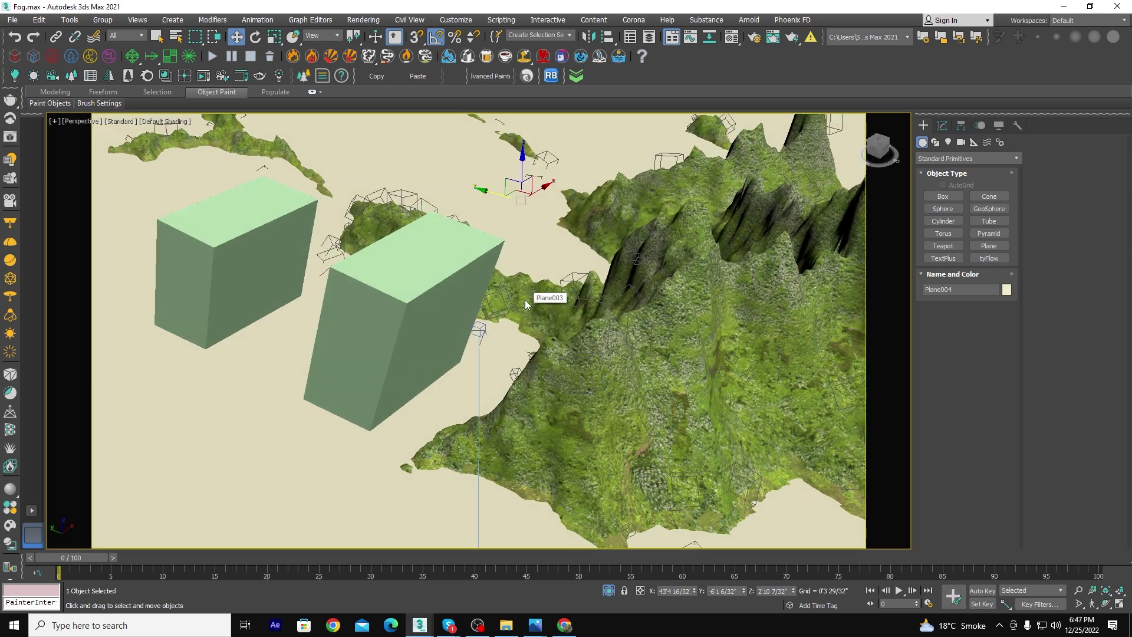
{"action": "scroll", "coordinate": [526, 303], "scroll_direction": "down", "scroll_amount": 10}
{"action": "middle_click_drag", "start_coordinate": [527, 304], "coordinate": [443, 384], "text": "alt"}
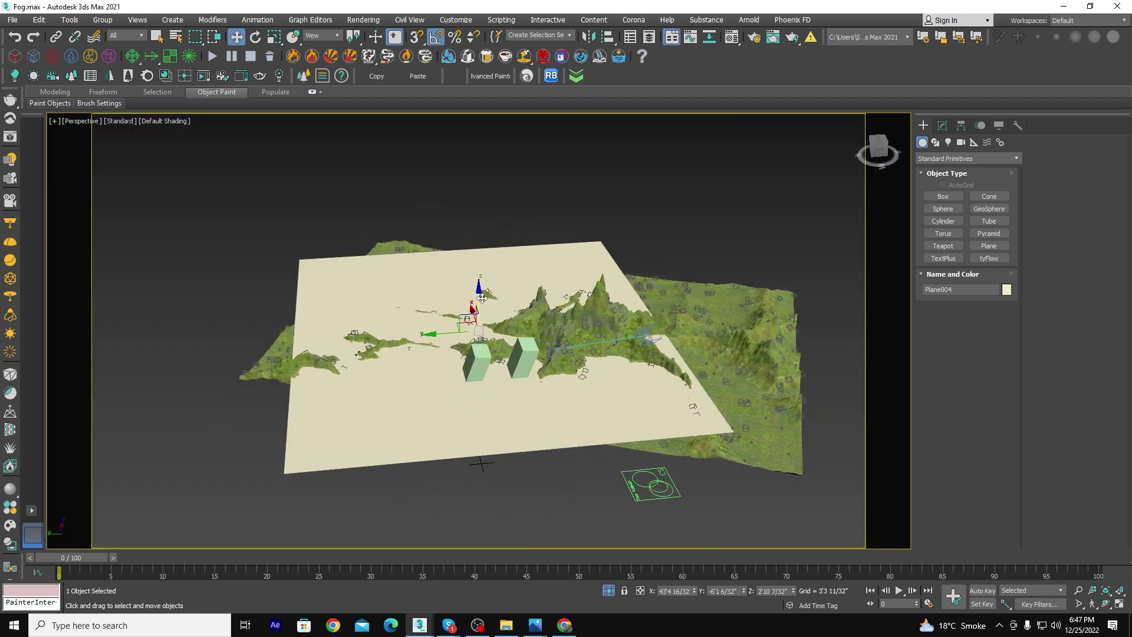
{"action": "middle_click_drag", "start_coordinate": [483, 299], "coordinate": [523, 382], "text": "alt"}
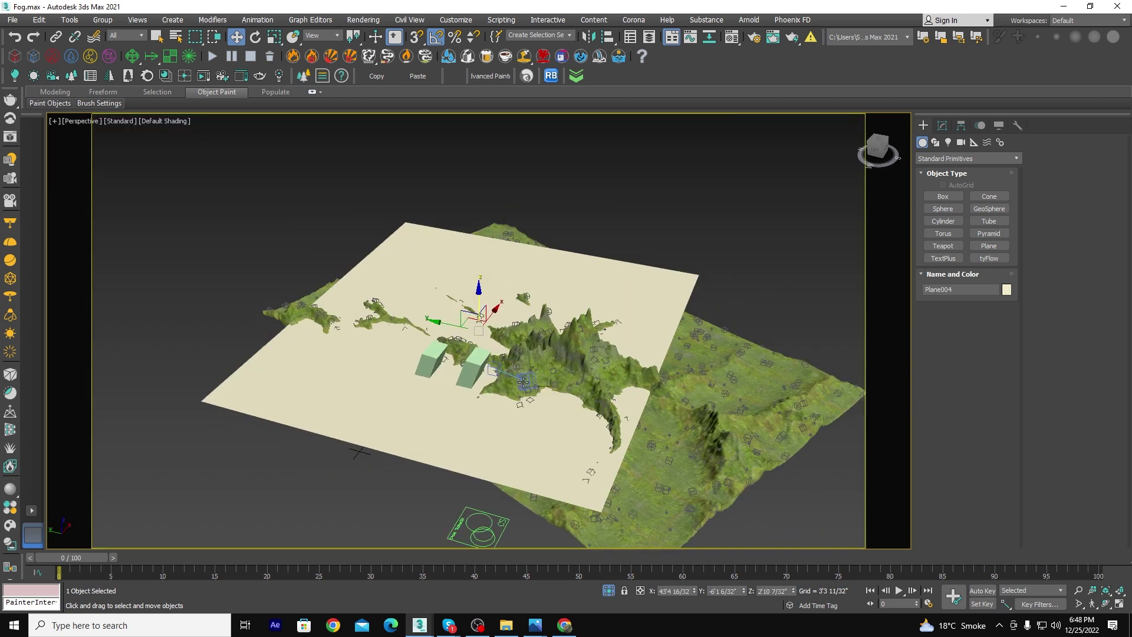
{"action": "scroll", "coordinate": [681, 274], "scroll_direction": "up", "scroll_amount": 3}
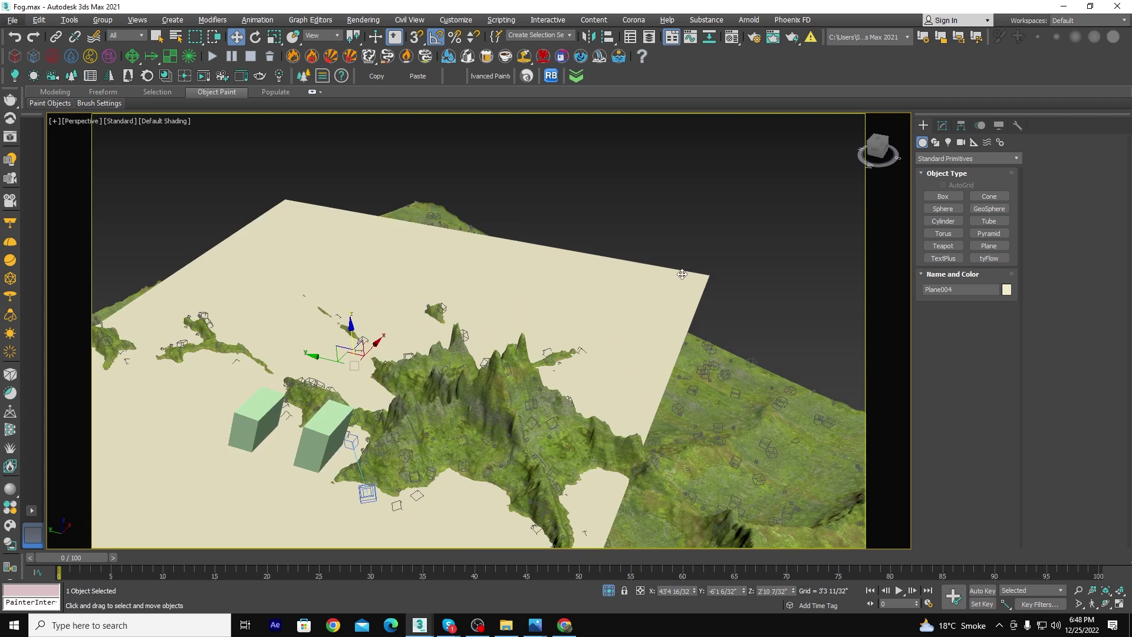
{"action": "scroll", "coordinate": [683, 284], "scroll_direction": "up", "scroll_amount": 5}
{"action": "scroll", "coordinate": [682, 283], "scroll_direction": "down", "scroll_amount": 8}
{"action": "scroll", "coordinate": [663, 320], "scroll_direction": "up", "scroll_amount": 3}
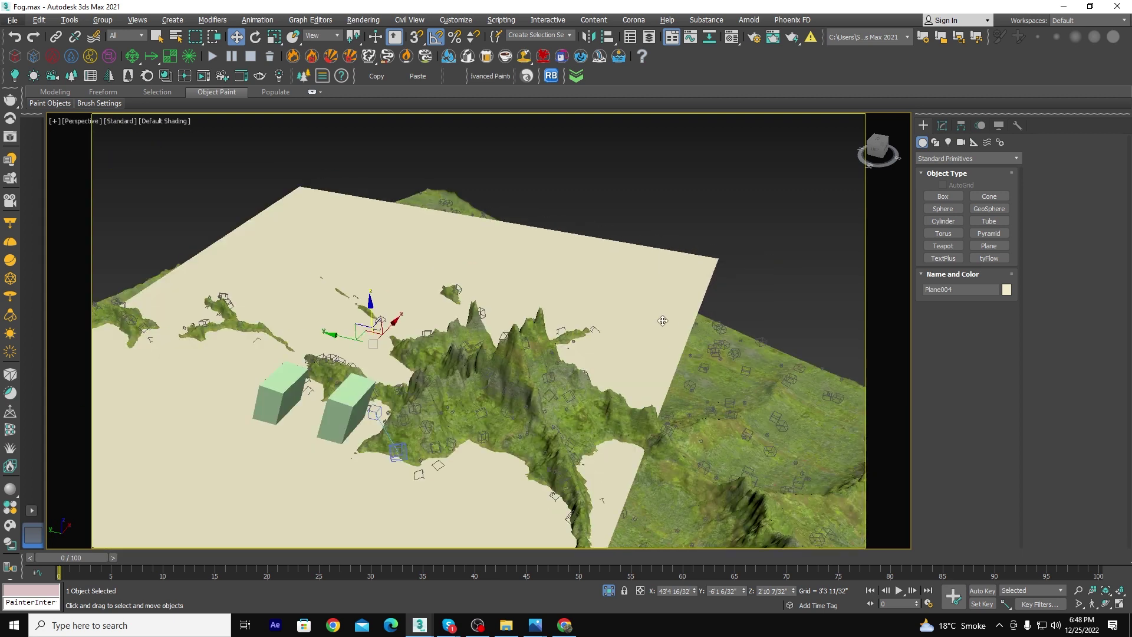
Review viewport shading options and reselect the ground plane Plane004.
{"action": "left_click", "coordinate": [751, 364]}
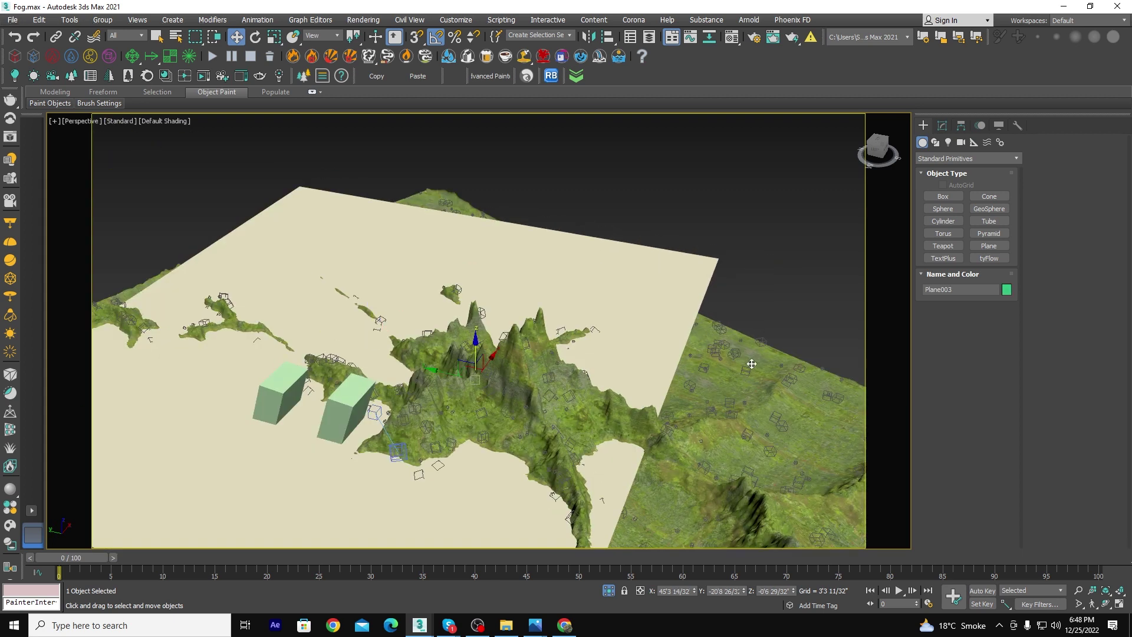
{"action": "left_click", "coordinate": [188, 122]}
{"action": "left_click", "coordinate": [354, 270]}
{"action": "right_click", "coordinate": [560, 199]}
{"action": "left_click", "coordinate": [677, 167]}
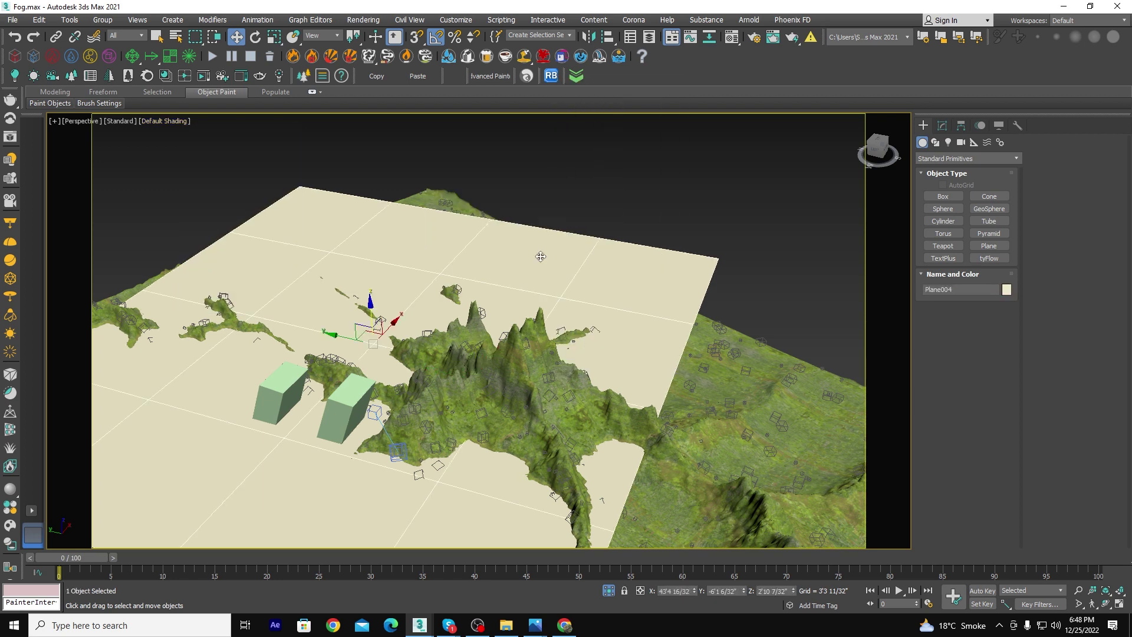
Set Plane004's length and width segments to 500 each.
{"action": "left_click", "coordinate": [941, 125]}
{"action": "middle_click_drag", "start_coordinate": [522, 360], "coordinate": [546, 321]}
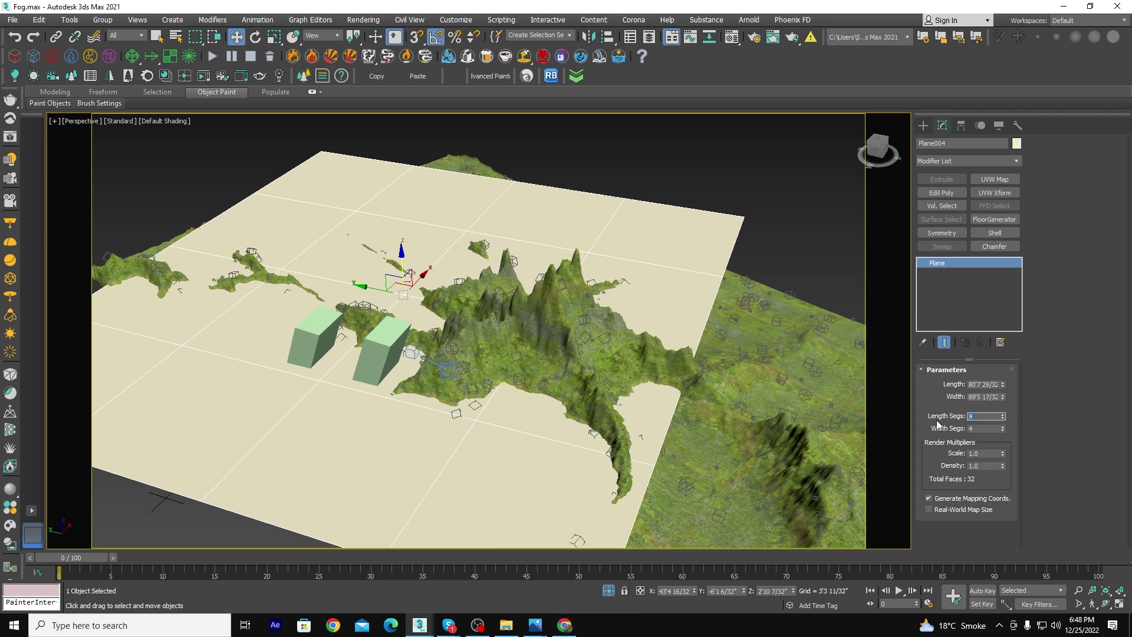
{"action": "key", "text": "Tab"}
{"action": "type", "text": "500"}
{"action": "key", "text": "Return"}
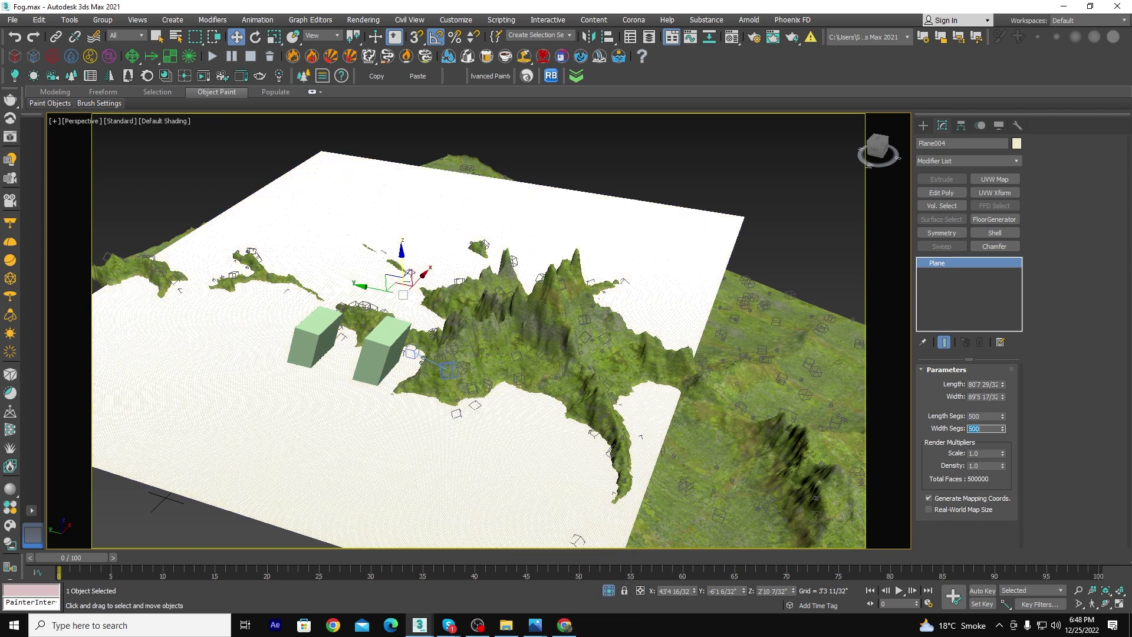
{"action": "mouse_move", "coordinate": [405, 168]}
{"action": "middle_mouse_down", "text": "alt"}
{"action": "mouse_move", "coordinate": [679, 290]}
{"action": "mouse_move", "coordinate": [614, 290]}
{"action": "middle_mouse_up", "text": "alt"}
Add a Displace modifier to the ground plane.
{"action": "left_click", "coordinate": [947, 161]}
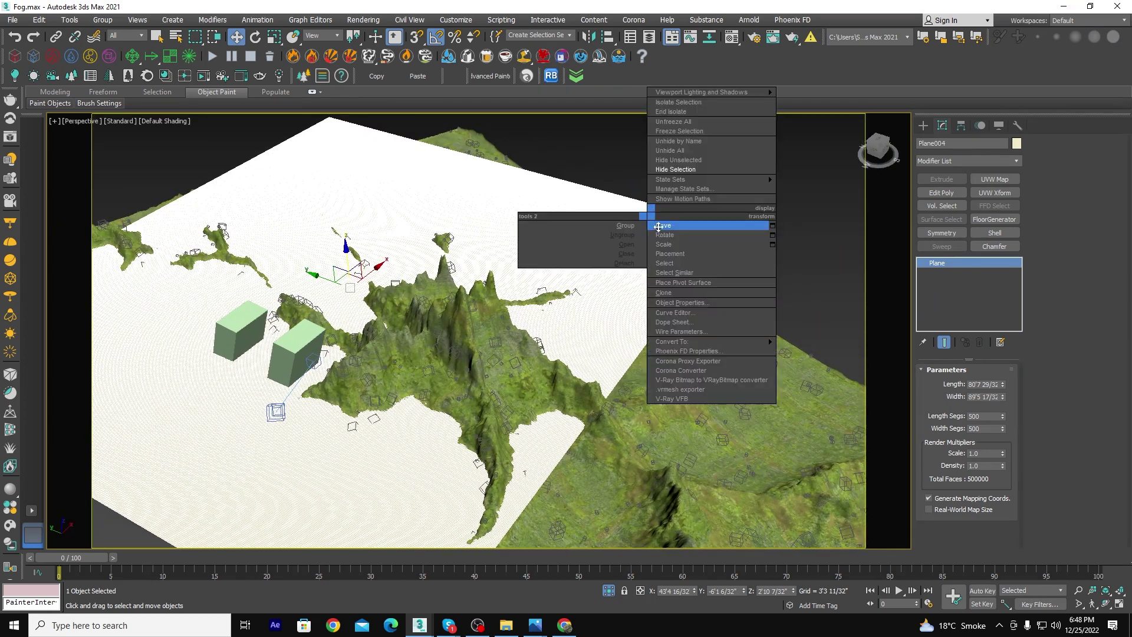
{"action": "left_click", "coordinate": [947, 157]}
{"action": "scroll", "coordinate": [946, 192], "scroll_direction": "down", "scroll_amount": 2}
{"action": "scroll", "coordinate": [947, 200], "scroll_direction": "down", "scroll_amount": 3}
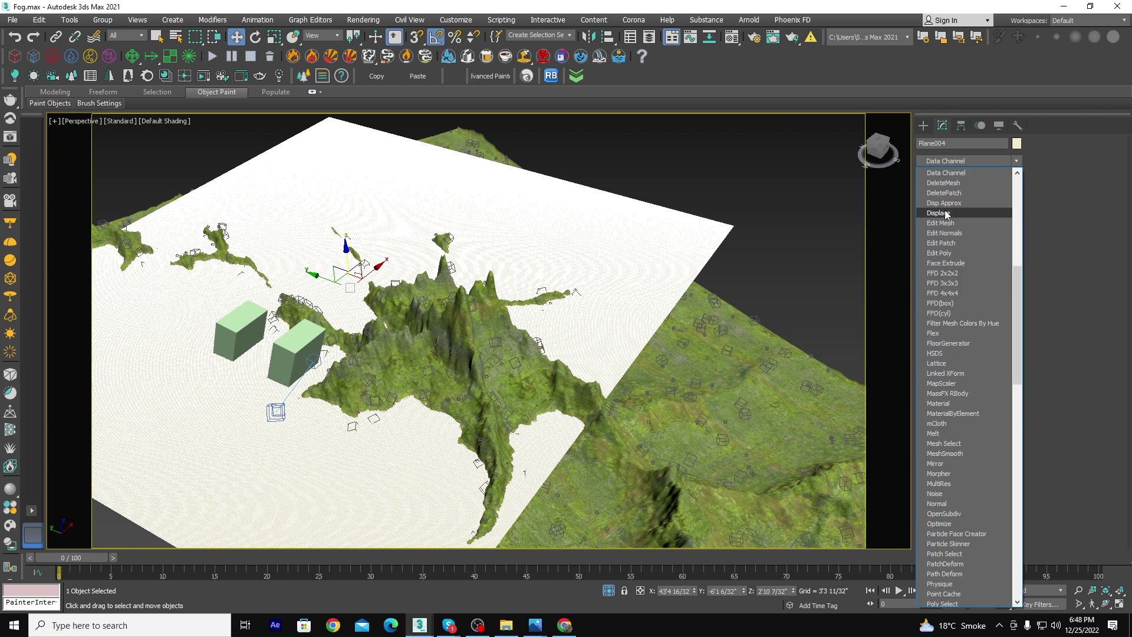
{"action": "left_click", "coordinate": [942, 214]}
{"action": "middle_click_drag", "start_coordinate": [578, 259], "coordinate": [619, 259], "text": "alt"}
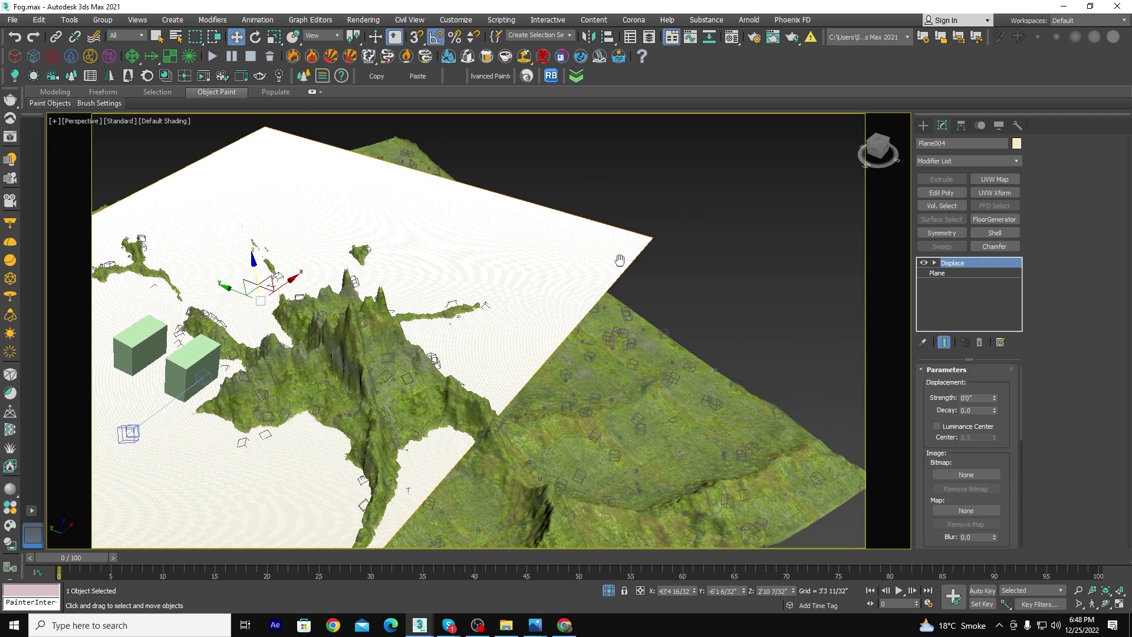
Give beige Material #2 a Fractal Noise diffuse map shown in the viewport.
{"action": "key", "text": "m"}
{"action": "left_click", "coordinate": [725, 129]}
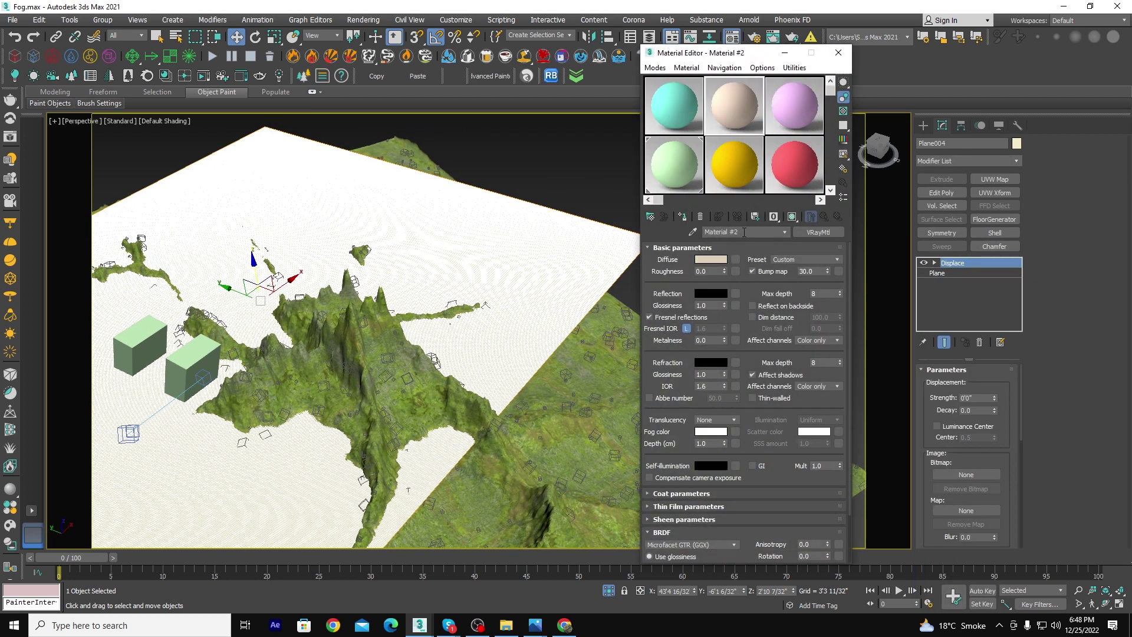
{"action": "left_click", "coordinate": [736, 263]}
{"action": "scroll", "coordinate": [500, 331], "scroll_direction": "down", "scroll_amount": 5}
{"action": "left_click", "coordinate": [434, 423]}
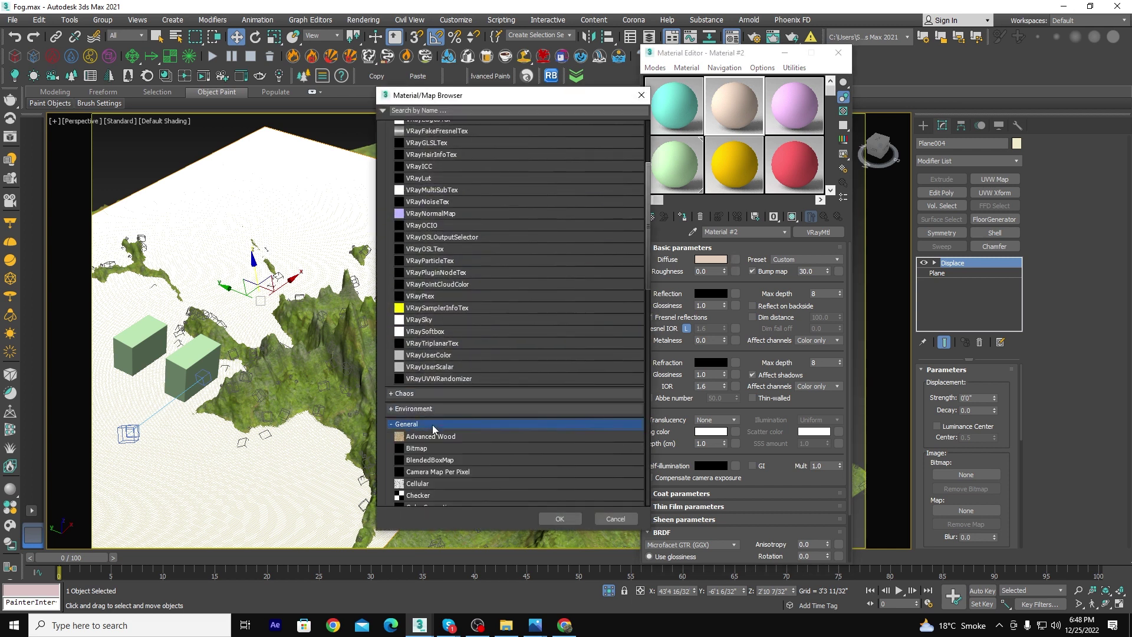
{"action": "scroll", "coordinate": [433, 419], "scroll_direction": "down", "scroll_amount": 3}
{"action": "scroll", "coordinate": [430, 417], "scroll_direction": "down", "scroll_amount": 2}
{"action": "scroll", "coordinate": [431, 417], "scroll_direction": "down", "scroll_amount": 2}
{"action": "scroll", "coordinate": [433, 402], "scroll_direction": "down", "scroll_amount": 1}
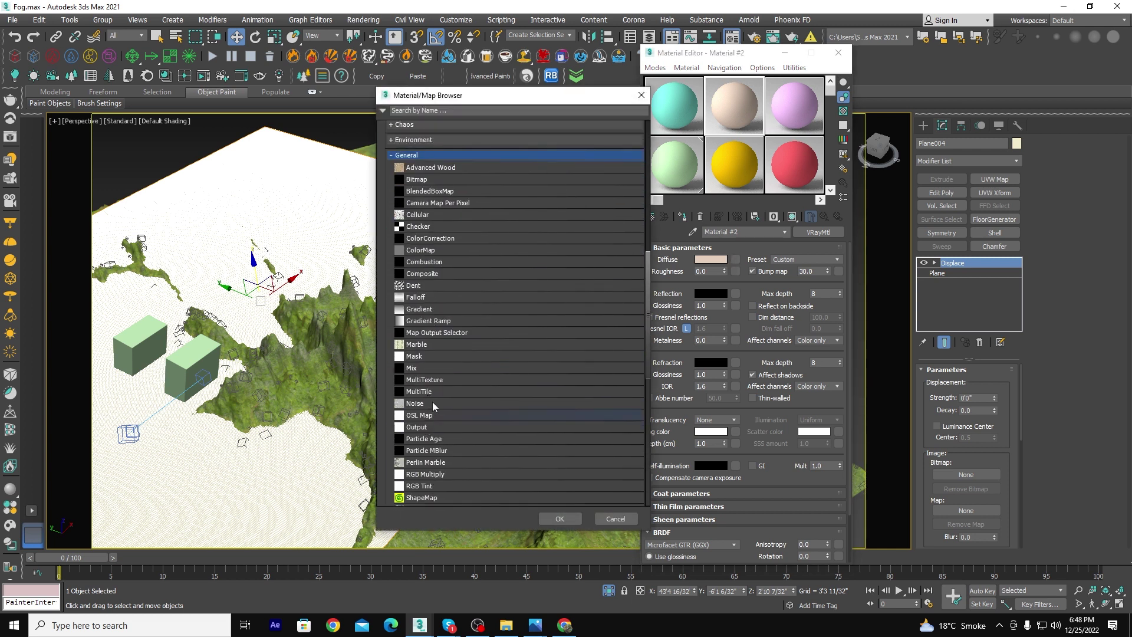
{"action": "double_click", "coordinate": [415, 404]}
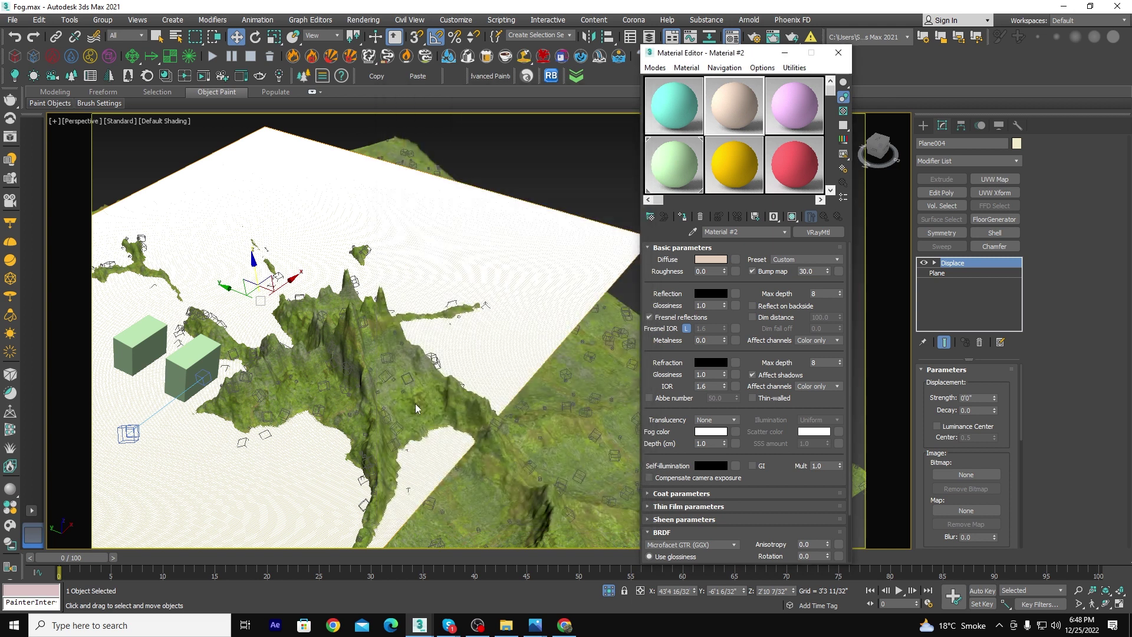
{"action": "left_click", "coordinate": [793, 217]}
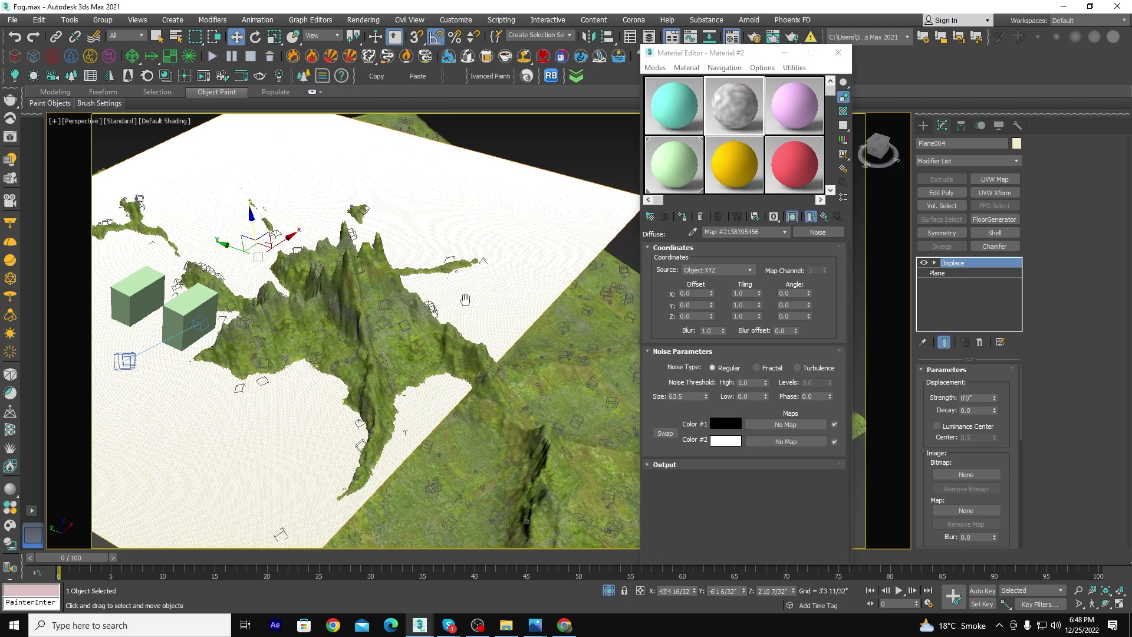
{"action": "left_click", "coordinate": [757, 368]}
Drag the Noise map into the Displace modifier's map slot.
{"action": "scroll", "coordinate": [263, 208], "scroll_direction": "up", "scroll_amount": 2}
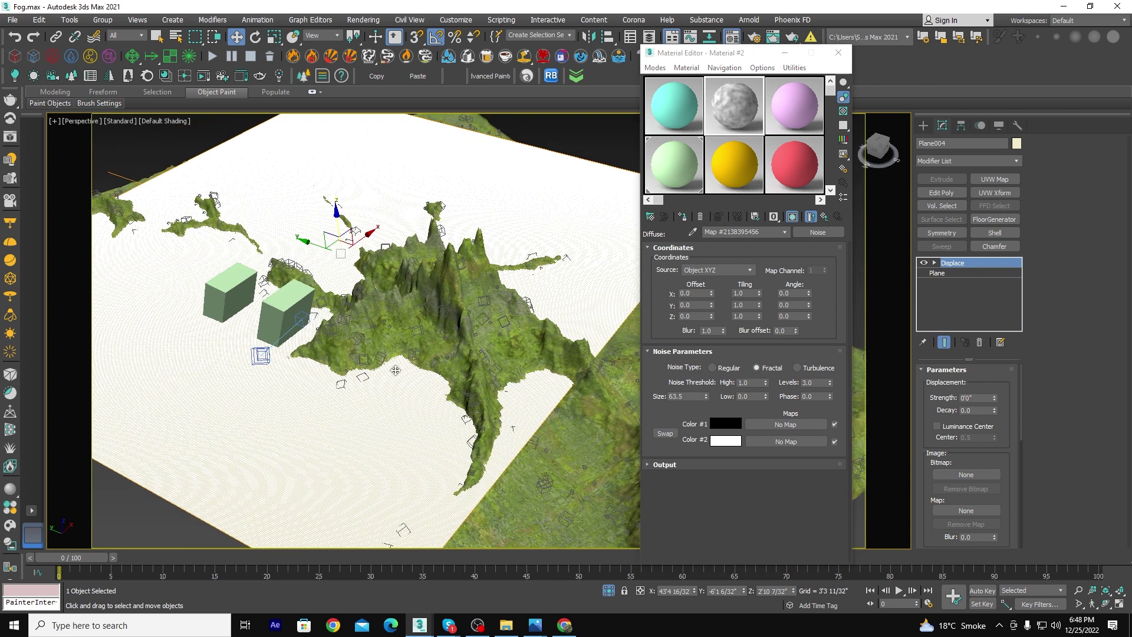
{"action": "scroll", "coordinate": [264, 209], "scroll_direction": "up", "scroll_amount": 2}
{"action": "left_click", "coordinate": [176, 125]}
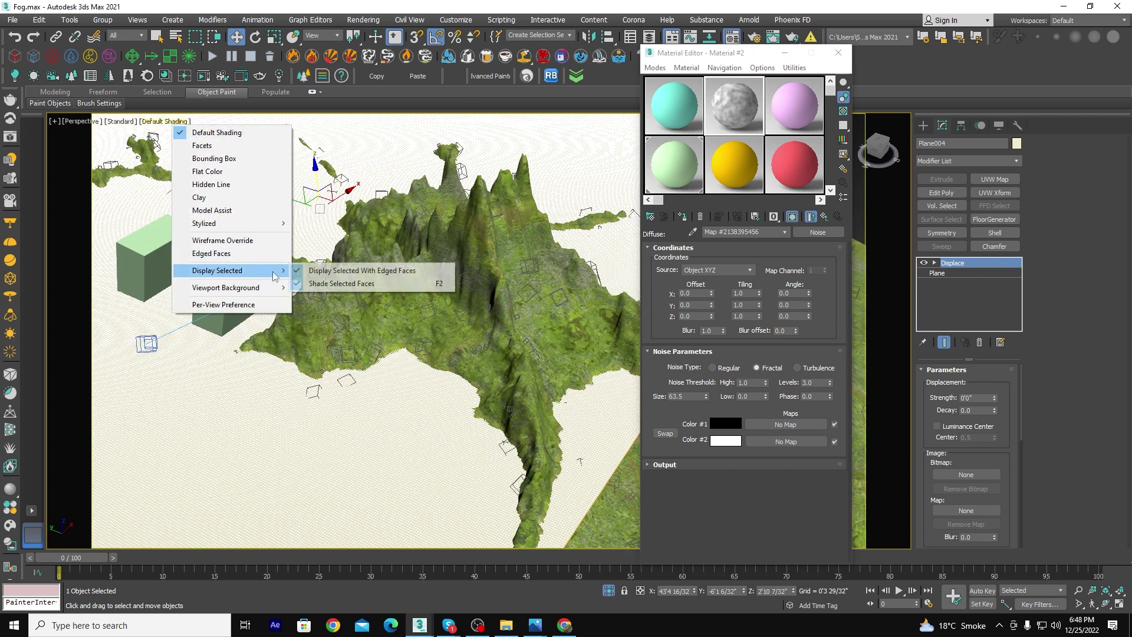
{"action": "scroll", "coordinate": [326, 282], "scroll_direction": "down", "scroll_amount": 4}
{"action": "scroll", "coordinate": [326, 282], "scroll_direction": "down", "scroll_amount": 3}
{"action": "scroll", "coordinate": [339, 236], "scroll_direction": "up", "scroll_amount": 2}
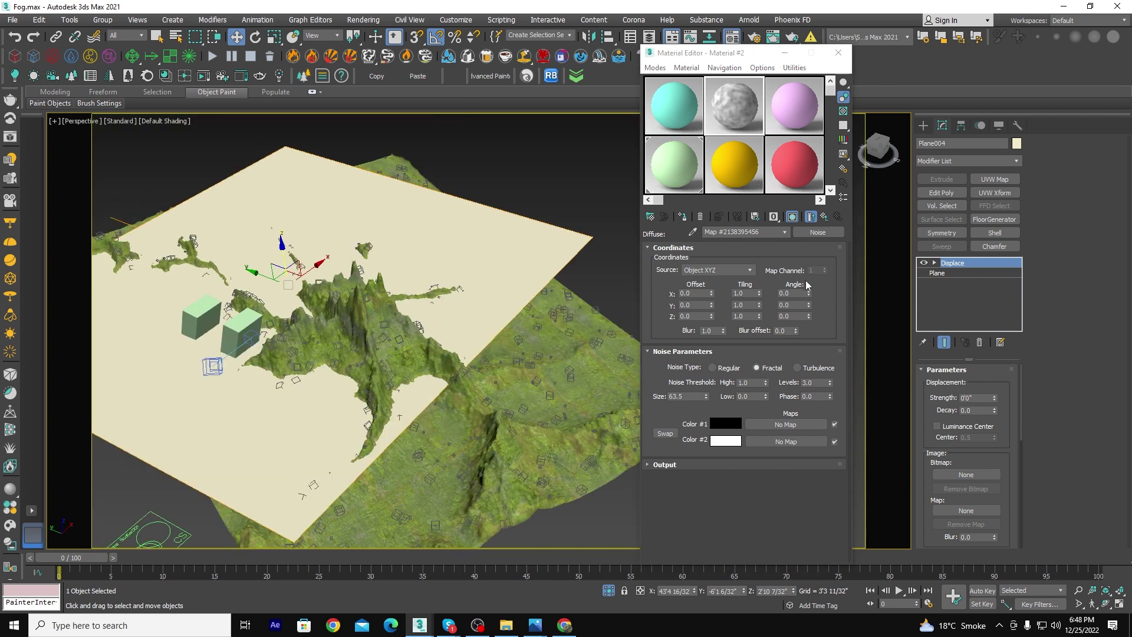
{"action": "left_click_drag", "start_coordinate": [817, 232], "coordinate": [968, 468]}
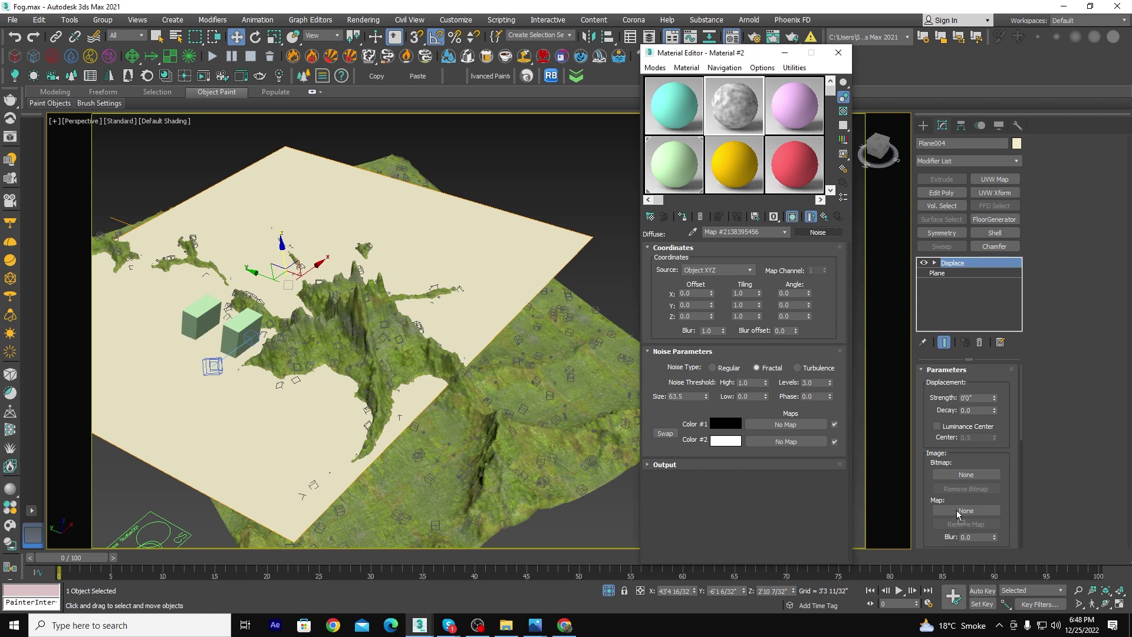
{"action": "left_click_drag", "start_coordinate": [958, 515], "coordinate": [960, 513]}
Share the Noise as an instance and raise Displace strength to about 1'2".
{"action": "left_click", "coordinate": [551, 342]}
{"action": "mouse_move", "coordinate": [552, 342]}
{"action": "middle_mouse_down", "text": "alt"}
{"action": "mouse_move", "coordinate": [429, 293]}
{"action": "mouse_move", "coordinate": [458, 320]}
{"action": "mouse_move", "coordinate": [446, 319]}
{"action": "middle_mouse_up", "text": "alt"}
{"action": "left_click_drag", "start_coordinate": [997, 400], "coordinate": [995, 375]}
{"action": "mouse_move", "coordinate": [990, 199]}
{"action": "left_mouse_down"}
{"action": "mouse_move", "coordinate": [902, 3]}
{"action": "mouse_move", "coordinate": [866, 289]}
{"action": "left_mouse_up"}
{"action": "scroll", "coordinate": [342, 395], "scroll_direction": "up", "scroll_amount": 5}
{"action": "scroll", "coordinate": [341, 395], "scroll_direction": "down", "scroll_amount": 5}
{"action": "scroll", "coordinate": [413, 354], "scroll_direction": "up", "scroll_amount": 2}
{"action": "mouse_move", "coordinate": [413, 354]}
{"action": "middle_mouse_down"}
{"action": "mouse_move", "coordinate": [483, 318]}
{"action": "mouse_move", "coordinate": [413, 366]}
{"action": "mouse_move", "coordinate": [594, 363]}
{"action": "middle_mouse_up"}
{"action": "scroll", "coordinate": [483, 319], "scroll_direction": "down", "scroll_amount": 5}
{"action": "scroll", "coordinate": [406, 373], "scroll_direction": "up", "scroll_amount": 4}
Try noise sizes 50, 20 and 100 and several X tilings, with Z angle 90.
{"action": "left_click", "coordinate": [760, 297]}
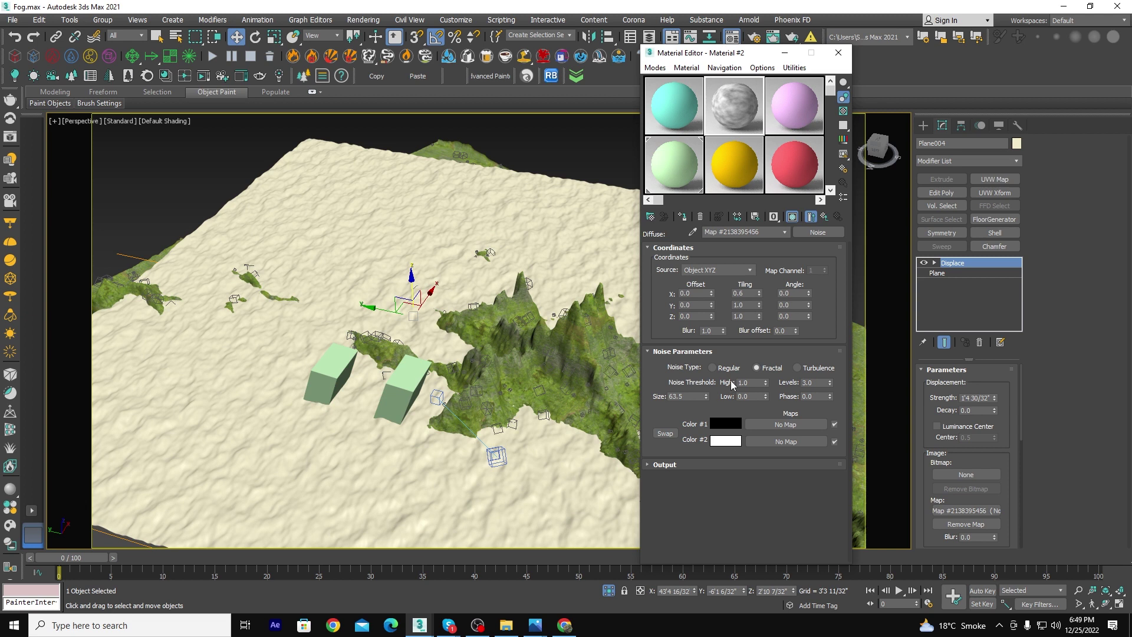
{"action": "type", "text": "50"}
{"action": "key", "text": "Return"}
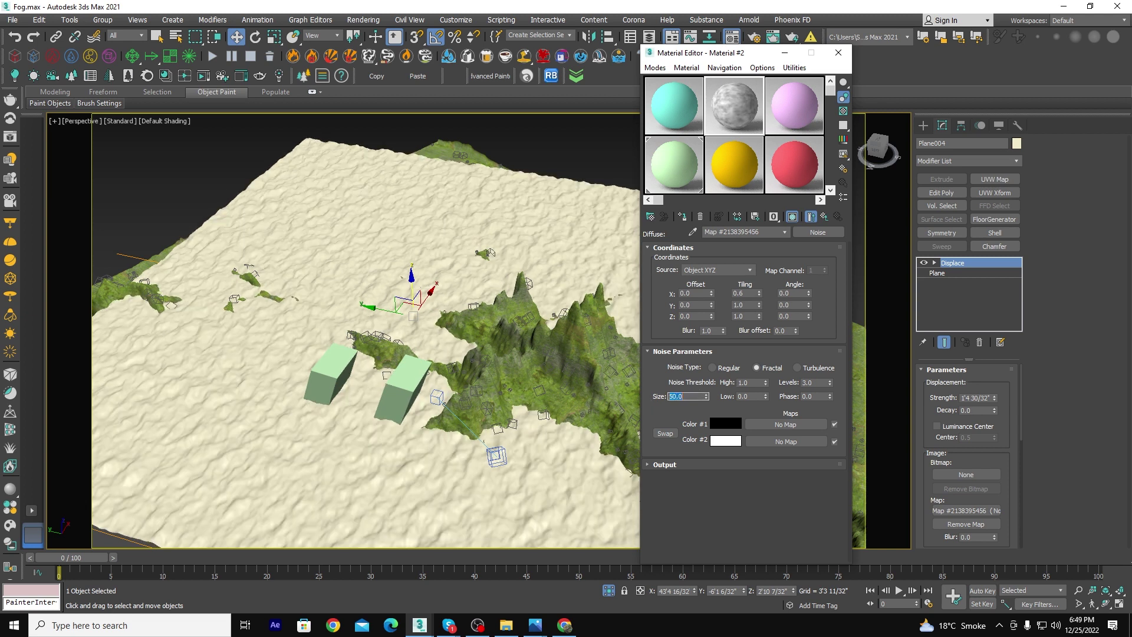
{"action": "type", "text": "100"}
{"action": "key", "text": "Return"}
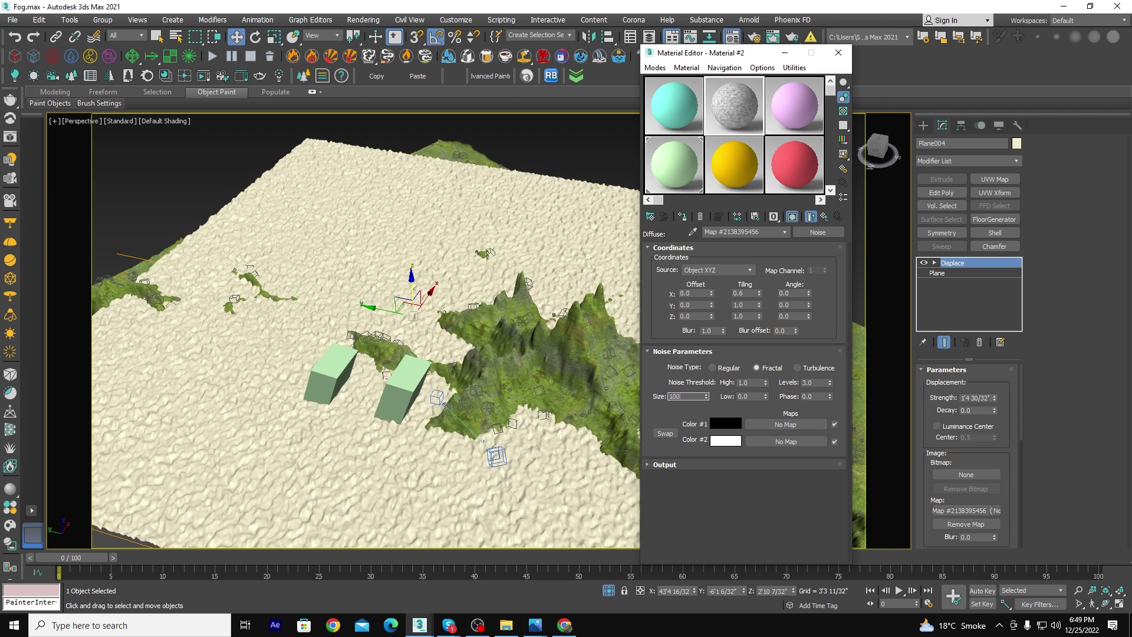
{"action": "key", "text": "Return"}
{"action": "middle_click_drag", "start_coordinate": [418, 359], "coordinate": [397, 333]}
{"action": "left_click_drag", "start_coordinate": [756, 295], "coordinate": [760, 298]}
{"action": "left_click", "coordinate": [760, 292]}
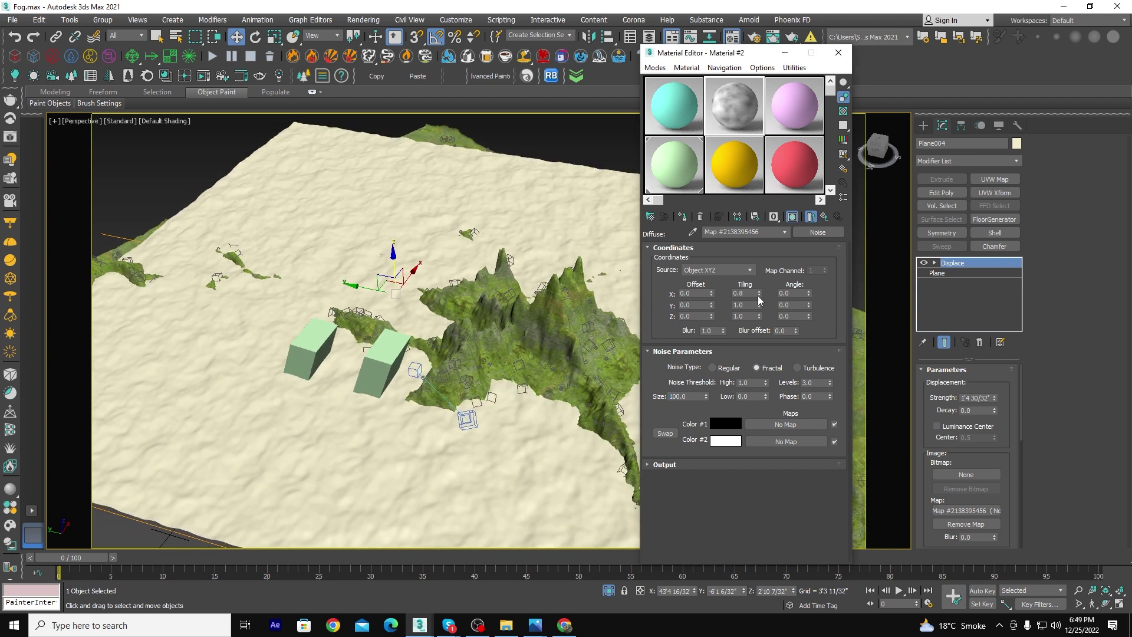
{"action": "left_click", "coordinate": [759, 296]}
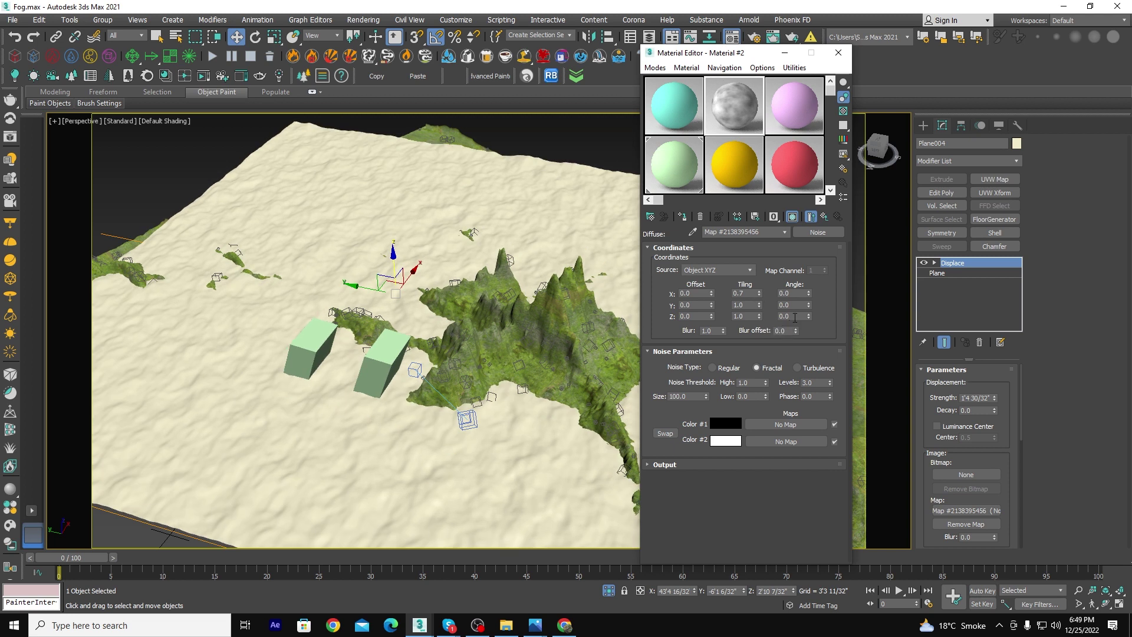
{"action": "type", "text": "90"}
{"action": "key", "text": "Return"}
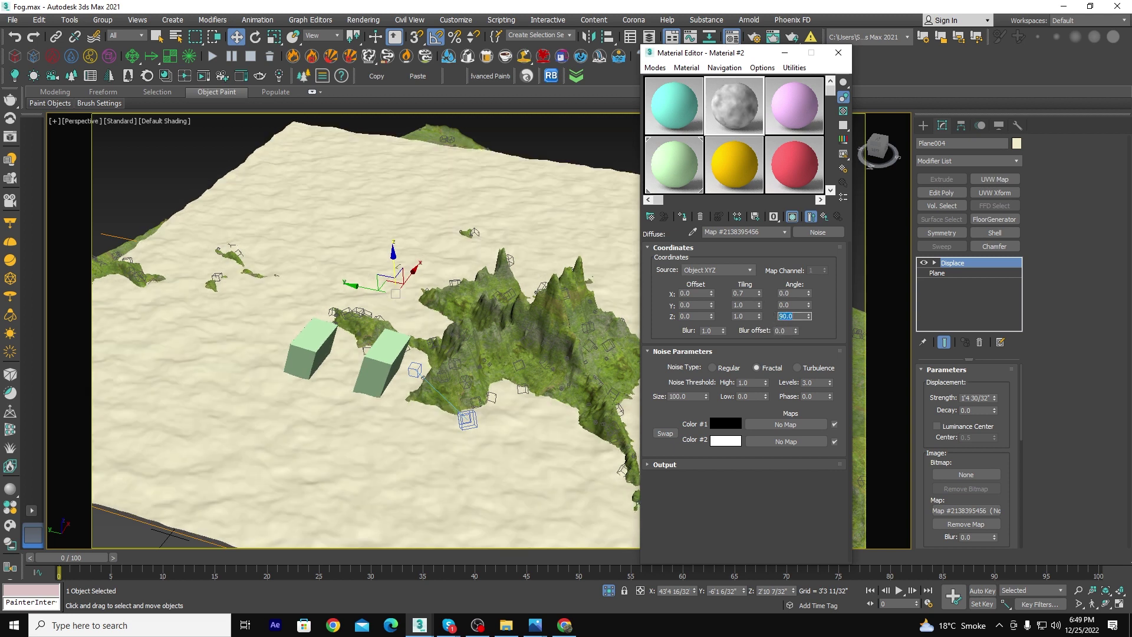
In the camera view, set noise size 50 and X tiling 0.5, adjusting displacement strength.
{"action": "key", "text": "c"}
{"action": "double_click", "coordinate": [530, 235]}
{"action": "left_click_drag", "start_coordinate": [995, 397], "coordinate": [996, 358]}
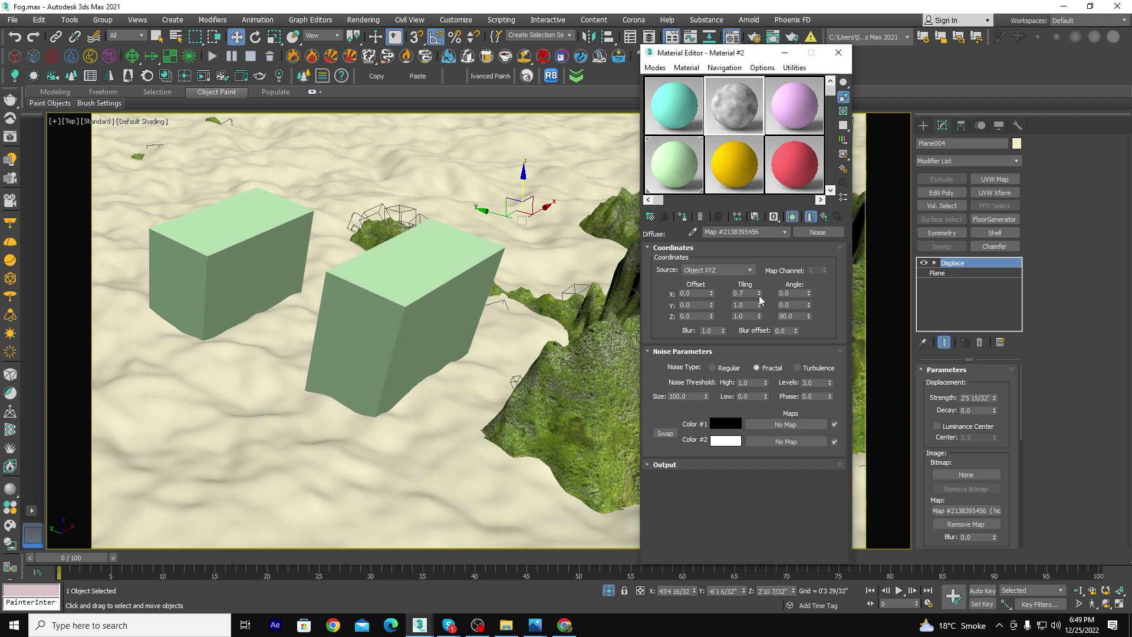
{"action": "left_click_drag", "start_coordinate": [759, 294], "coordinate": [760, 299]}
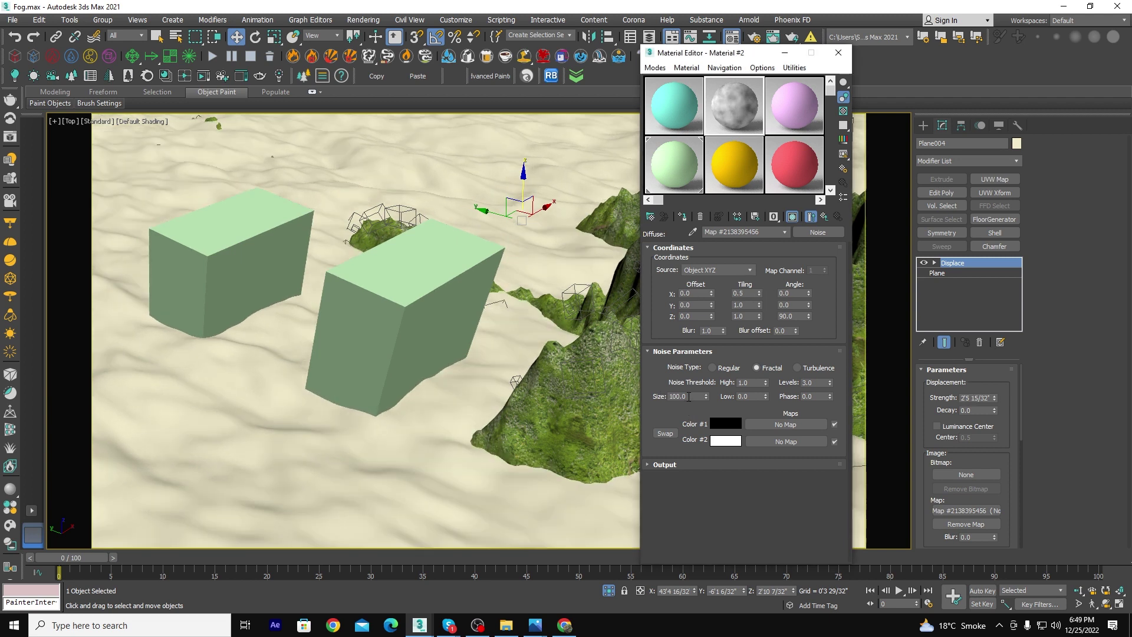
{"action": "type", "text": "50"}
{"action": "key", "text": "Return"}
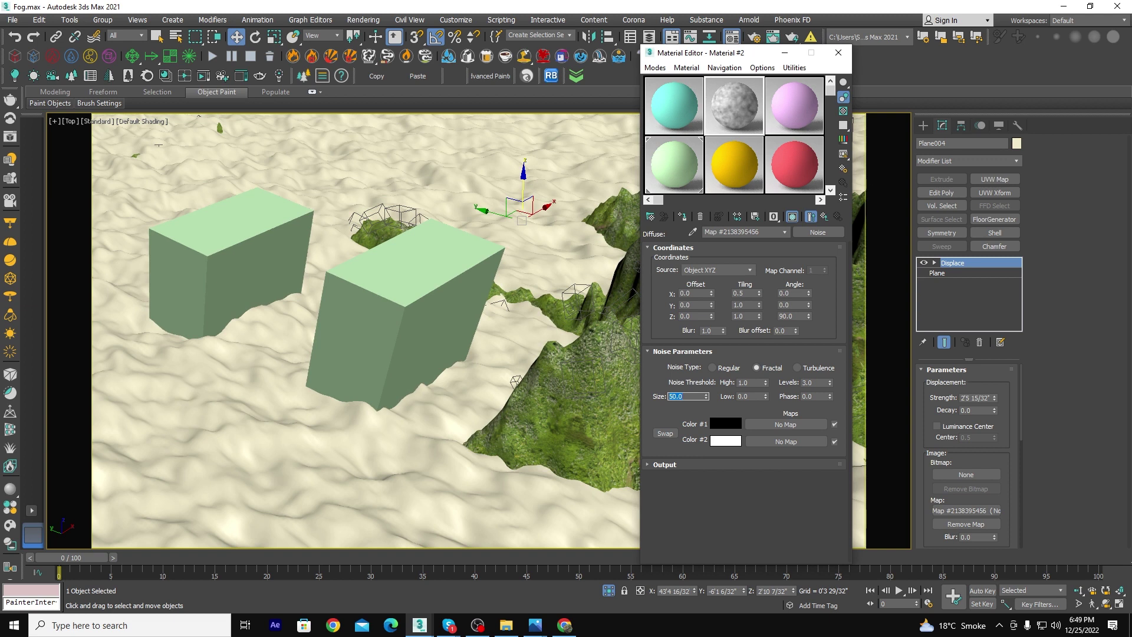
{"action": "left_click_drag", "start_coordinate": [993, 400], "coordinate": [994, 426]}
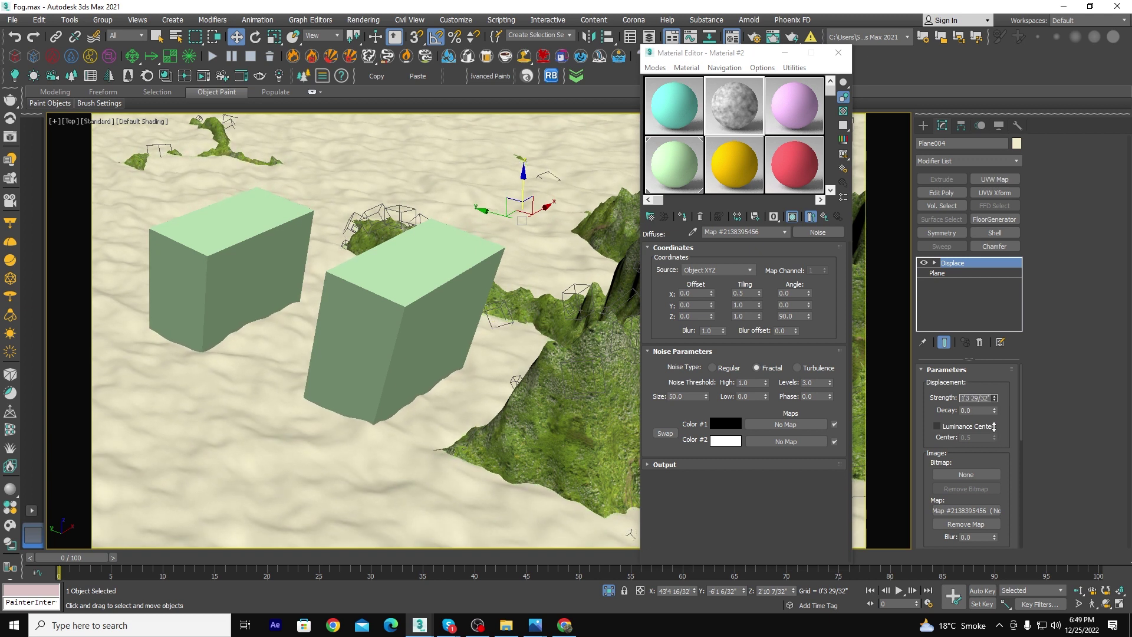
{"action": "left_click_drag", "start_coordinate": [520, 184], "coordinate": [524, 183]}
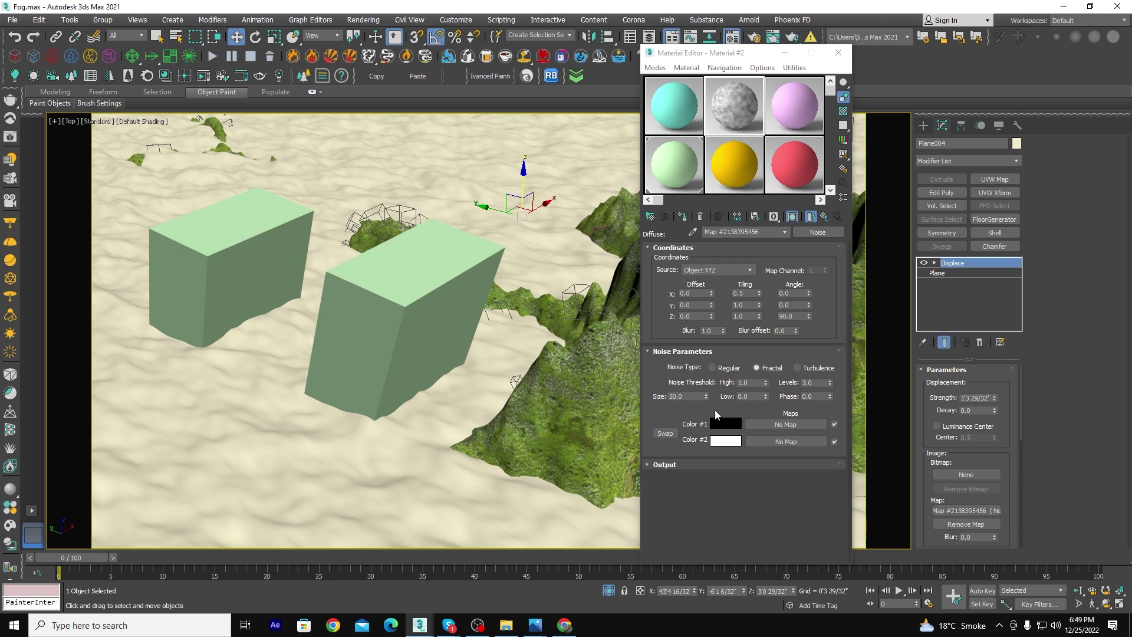
Set noise thresholds 0.155–0.855, 10 levels, X tiling 0.4, and gentler Displace strength.
{"action": "mouse_move", "coordinate": [765, 398]}
{"action": "left_mouse_down"}
{"action": "mouse_move", "coordinate": [768, 386]}
{"action": "mouse_move", "coordinate": [764, 400]}
{"action": "left_mouse_up"}
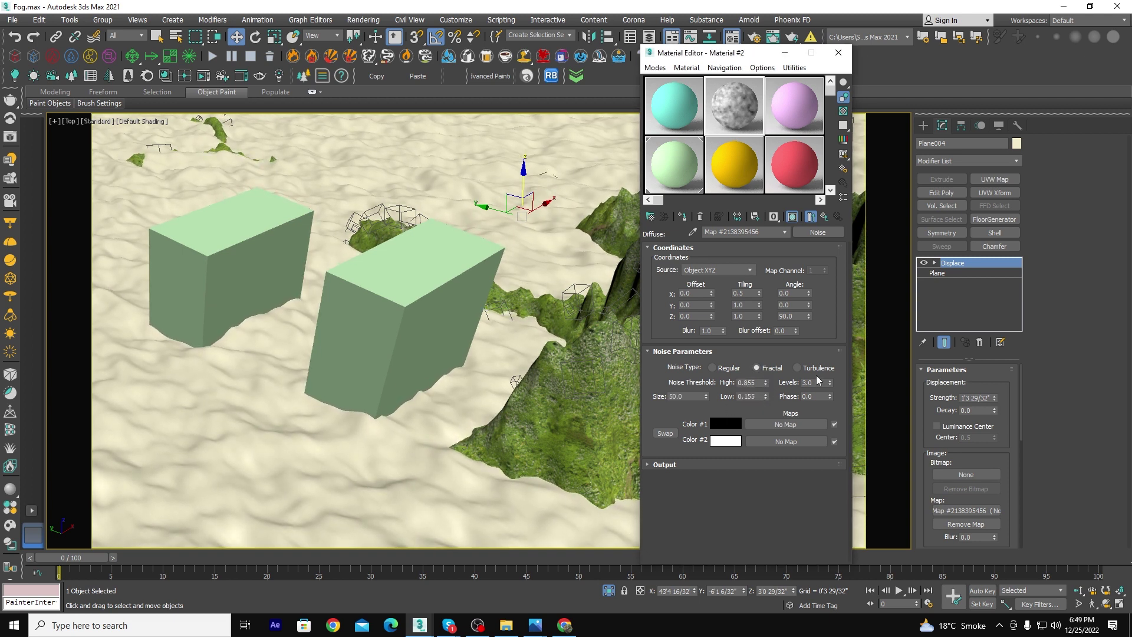
{"action": "type", "text": "10"}
{"action": "key", "text": "Return"}
{"action": "left_click", "coordinate": [995, 400]}
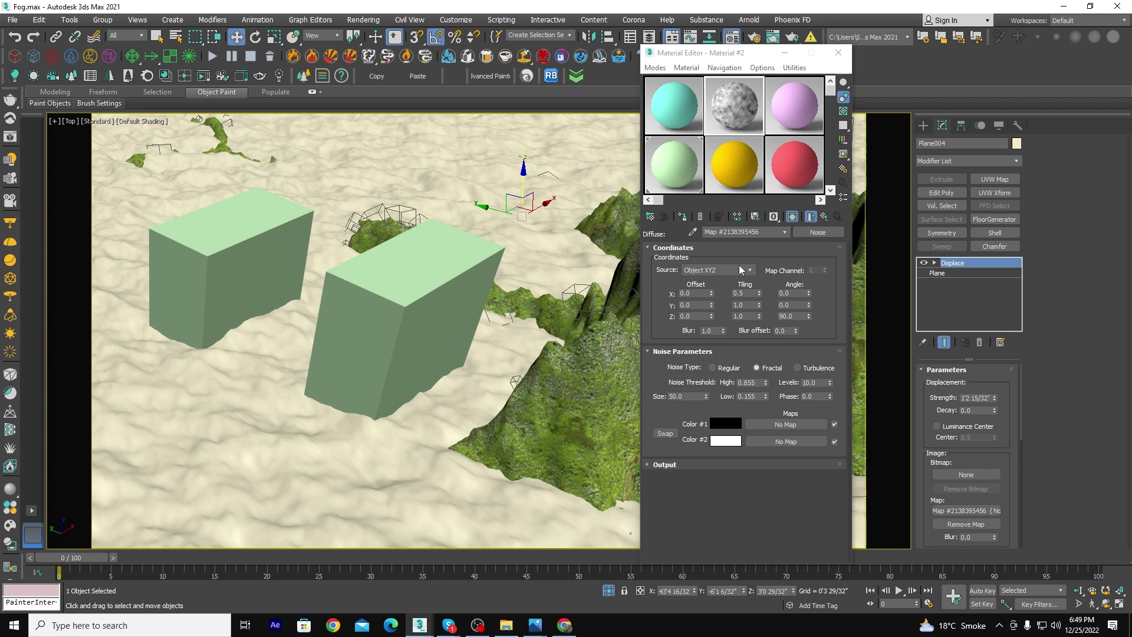
{"action": "left_click", "coordinate": [759, 296]}
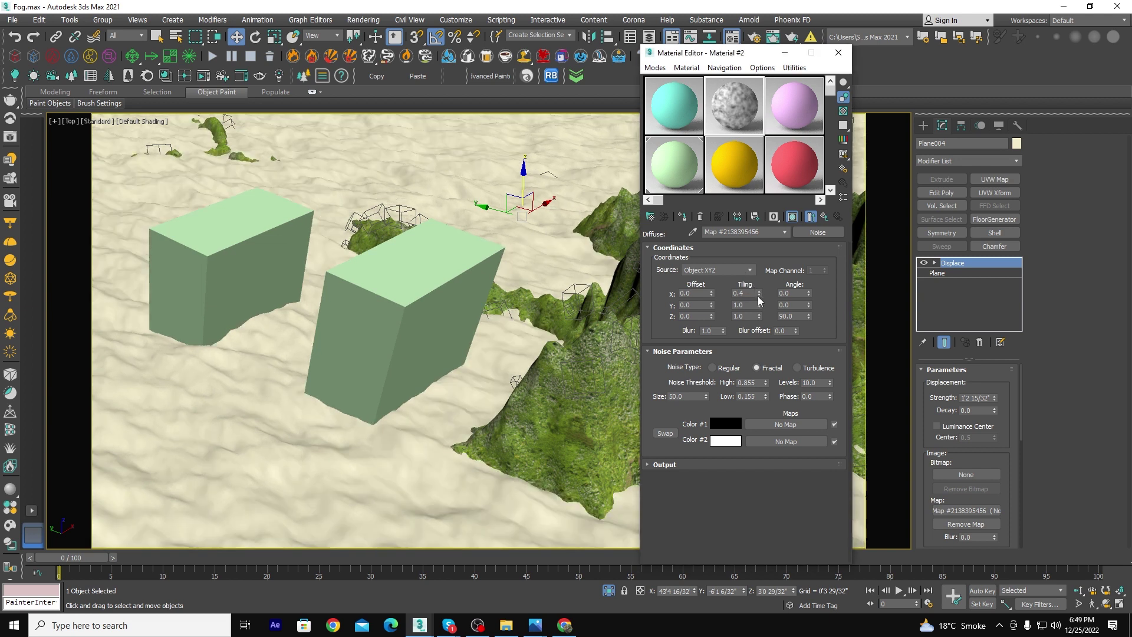
{"action": "scroll", "coordinate": [474, 318], "scroll_direction": "down", "scroll_amount": 1}
{"action": "key", "text": "p"}
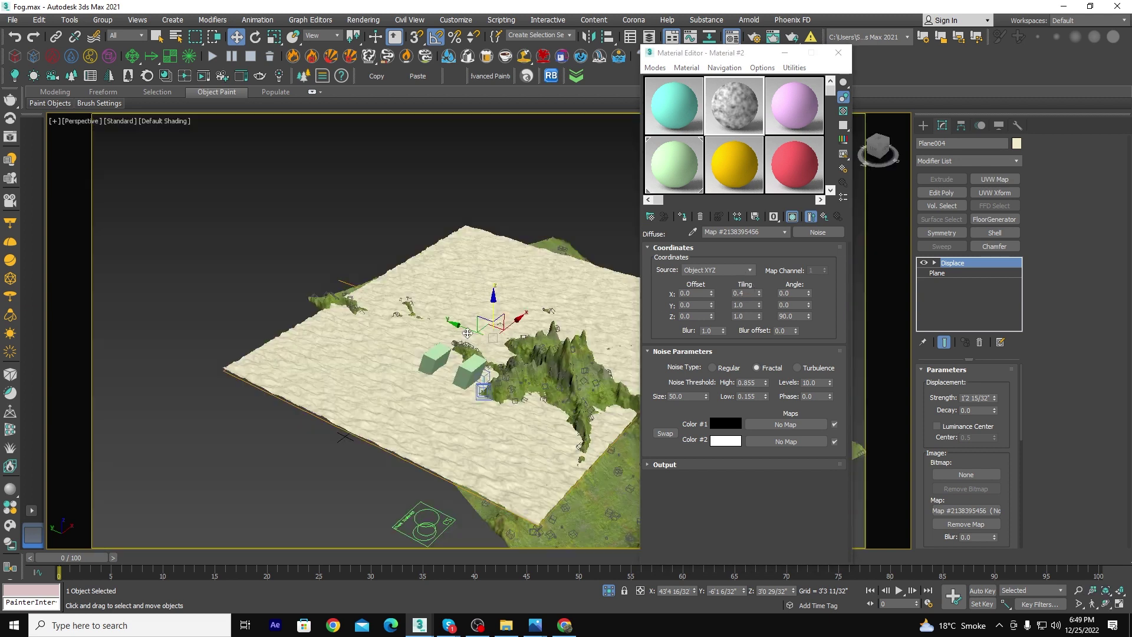
{"action": "scroll", "coordinate": [447, 340], "scroll_direction": "up", "scroll_amount": 2}
{"action": "scroll", "coordinate": [447, 340], "scroll_direction": "up", "scroll_amount": 3}
{"action": "scroll", "coordinate": [447, 340], "scroll_direction": "down", "scroll_amount": 1}
{"action": "key", "text": "w"}
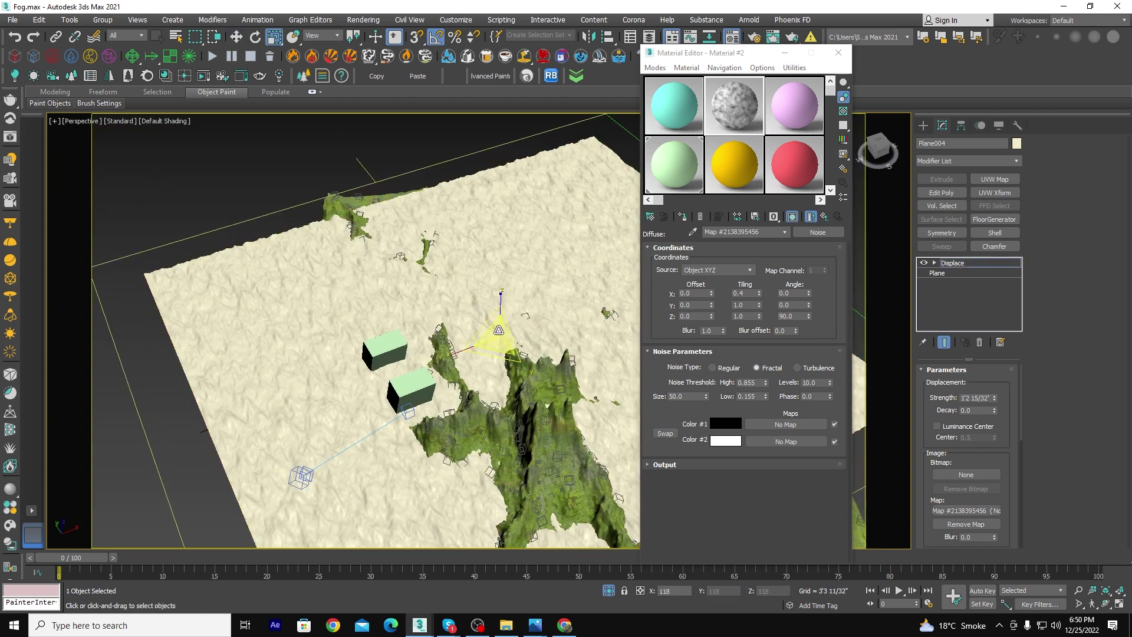
View through the Top camera and select the green box material slot.
{"action": "key", "text": "c"}
{"action": "double_click", "coordinate": [512, 228]}
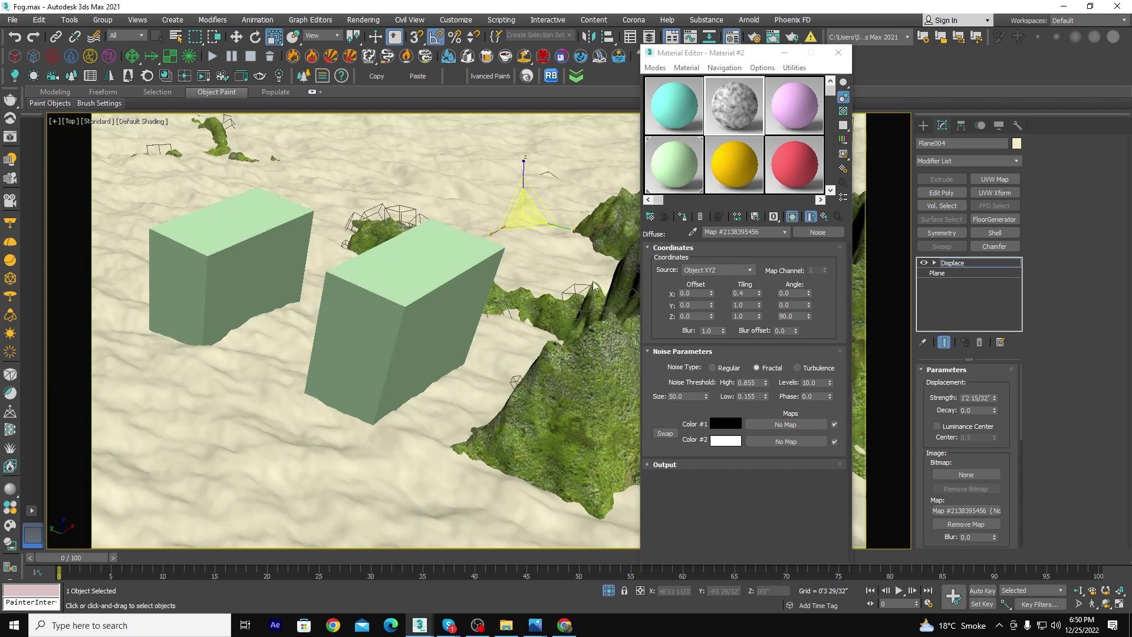
{"action": "left_click", "coordinate": [944, 263]}
{"action": "right_click", "coordinate": [387, 208]}
{"action": "left_click", "coordinate": [407, 219]}
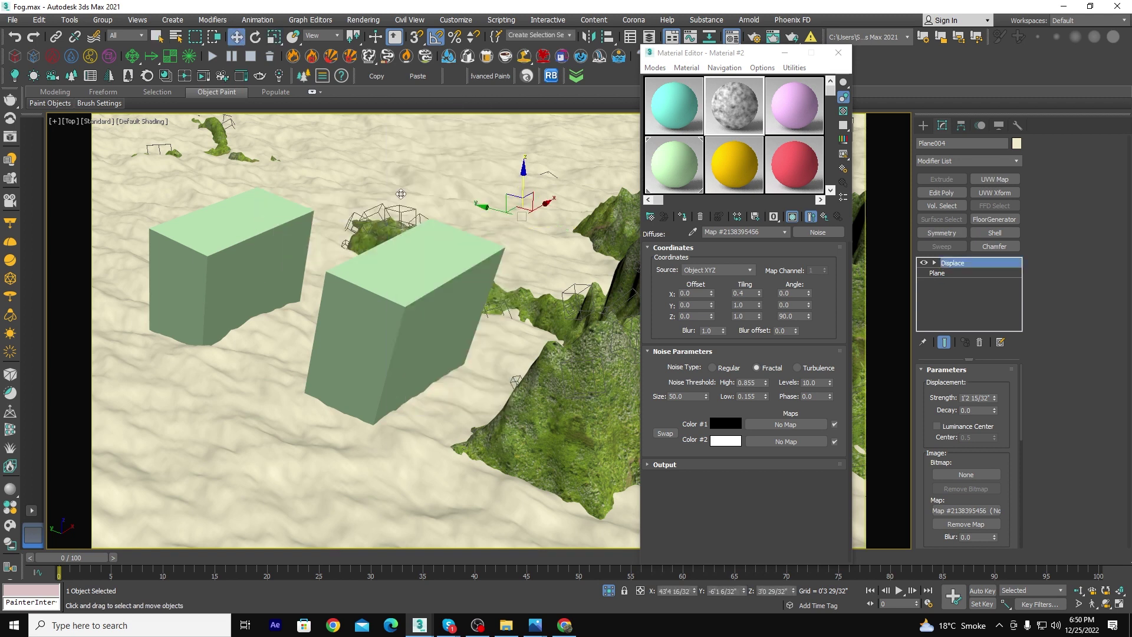
{"action": "left_click", "coordinate": [684, 163]}
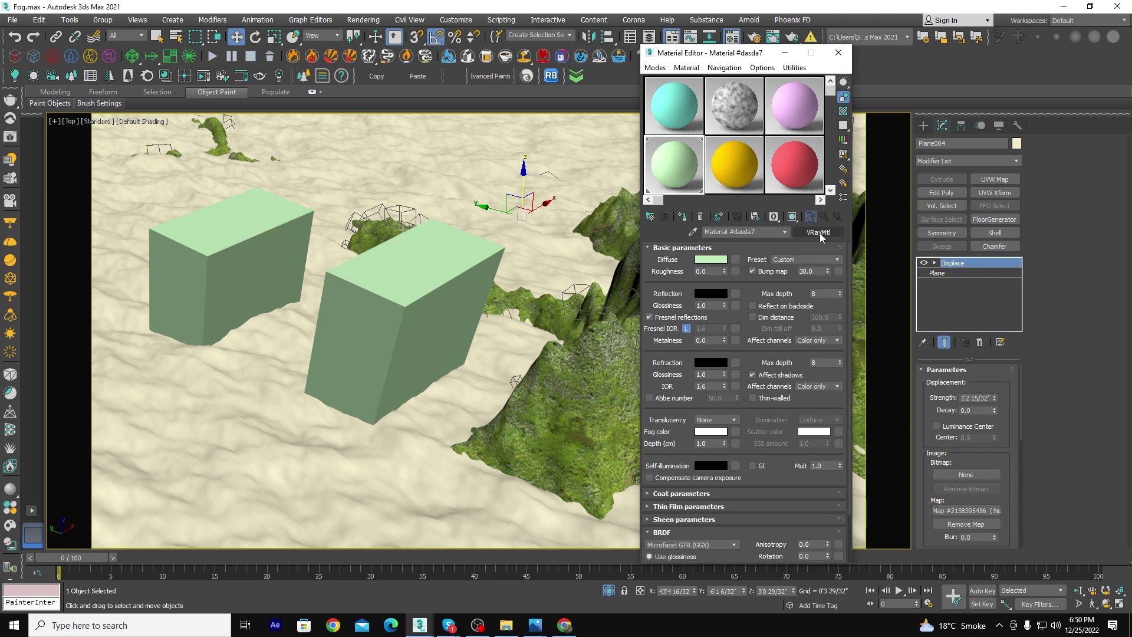
Convert the green box material to VRayScatterVolume, keeping phase function at 0.0.
{"action": "left_click", "coordinate": [820, 237]}
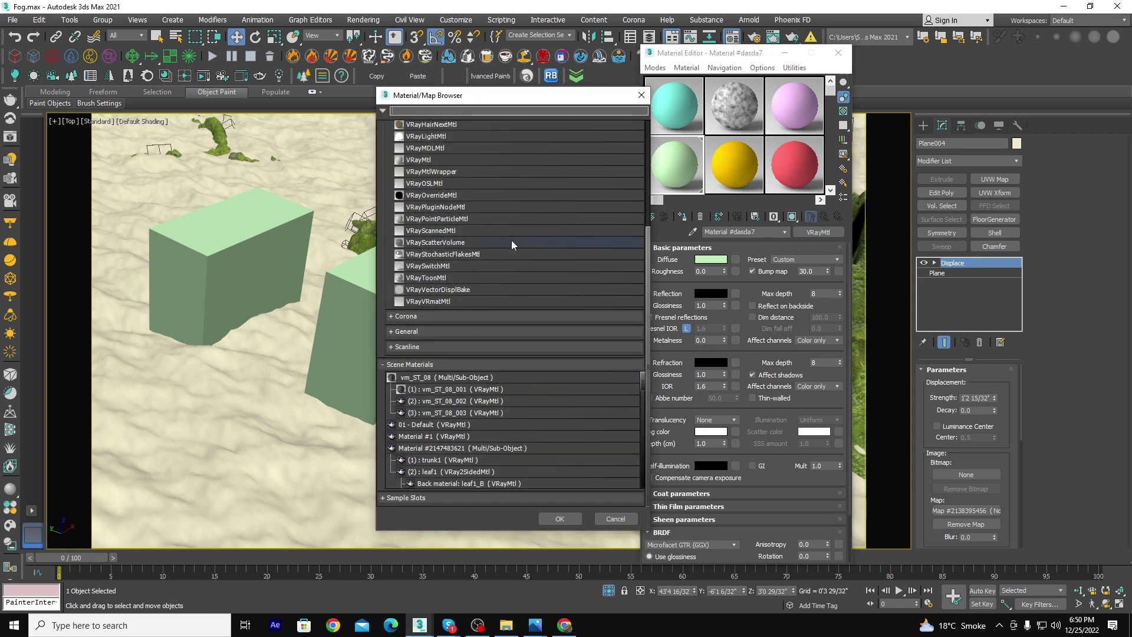
{"action": "scroll", "coordinate": [415, 299], "scroll_direction": "up", "scroll_amount": 2}
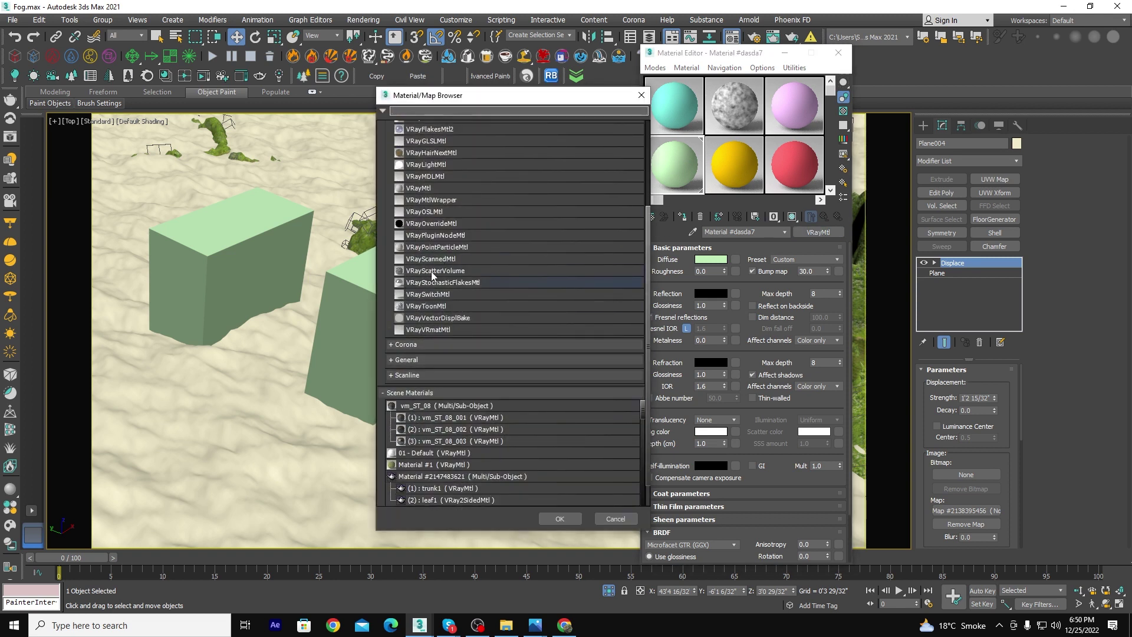
{"action": "double_click", "coordinate": [432, 271]}
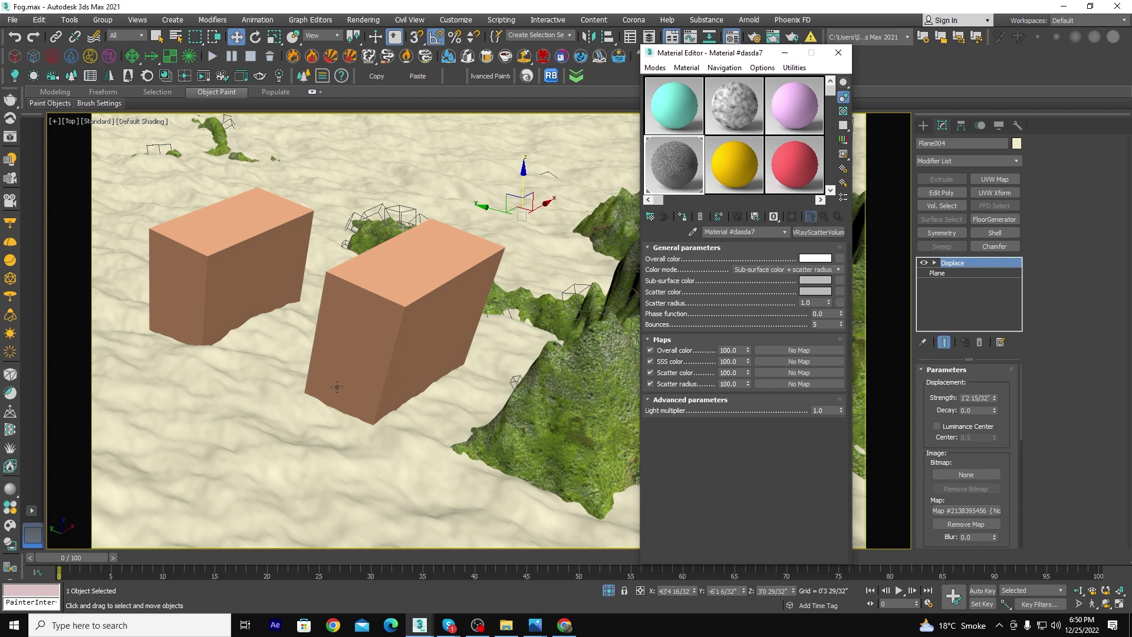
{"action": "right_click", "coordinate": [367, 326]}
{"action": "left_click", "coordinate": [488, 296]}
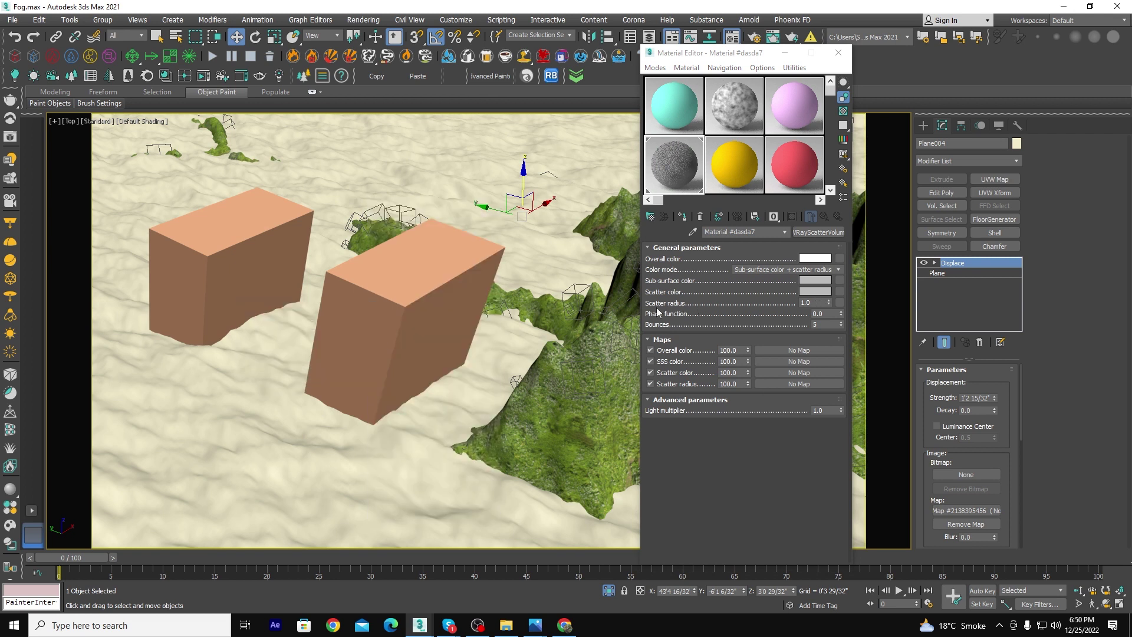
{"action": "left_click", "coordinate": [814, 304]}
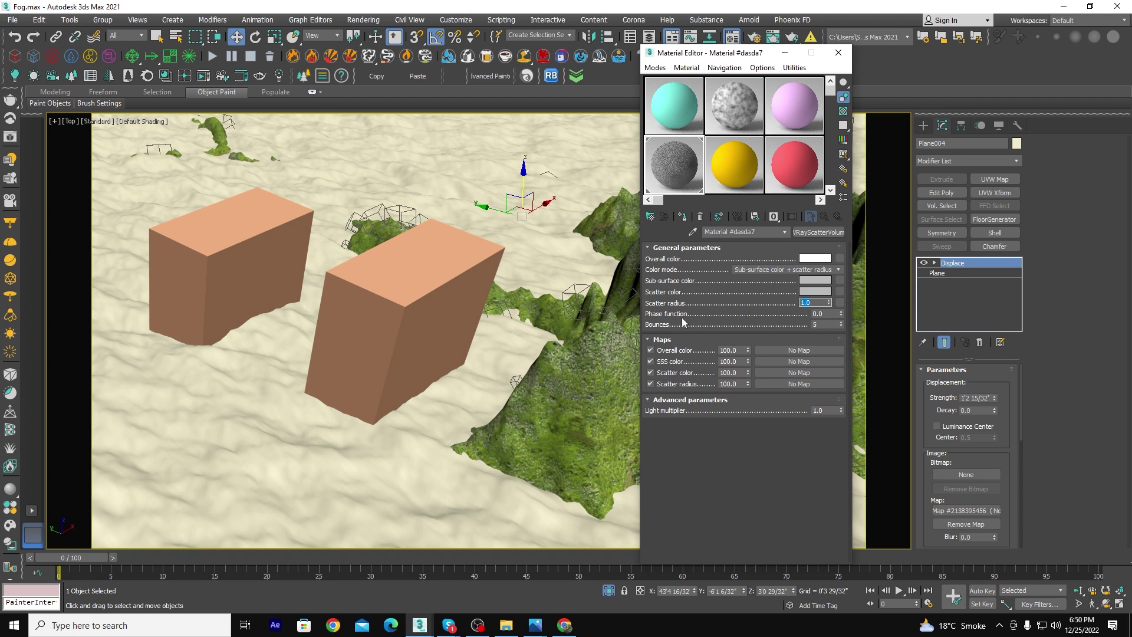
{"action": "left_click", "coordinate": [813, 314]}
{"action": "left_click", "coordinate": [760, 297]}
Assign the VRayScatterVolume material to the dune ground plane and return to the Top camera.
{"action": "left_click", "coordinate": [684, 218]}
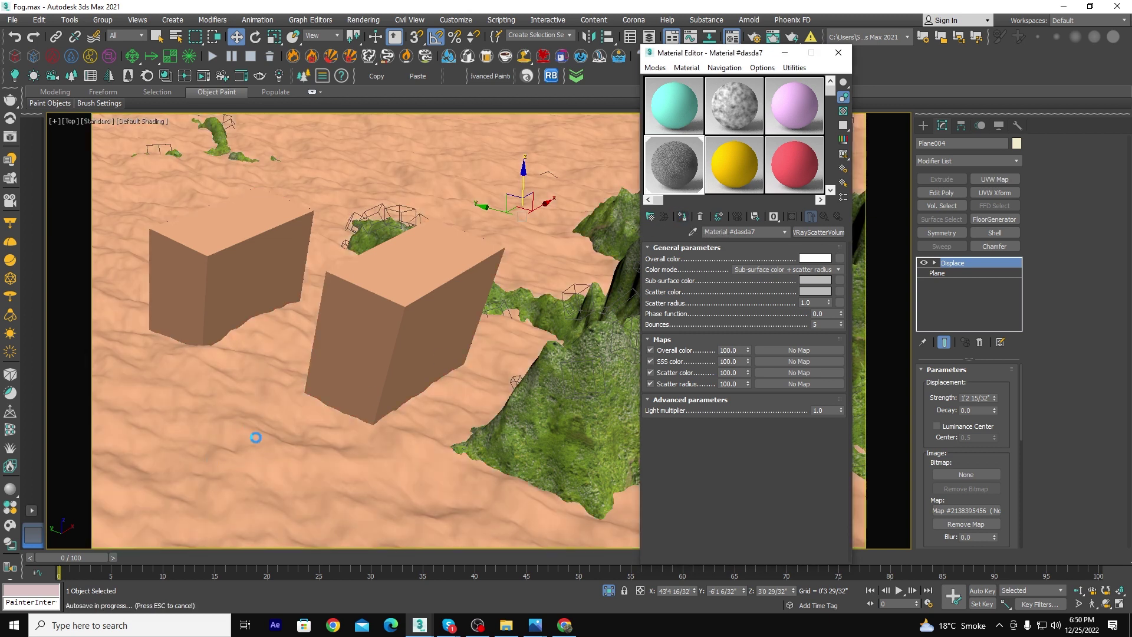
{"action": "key", "text": "Escape"}
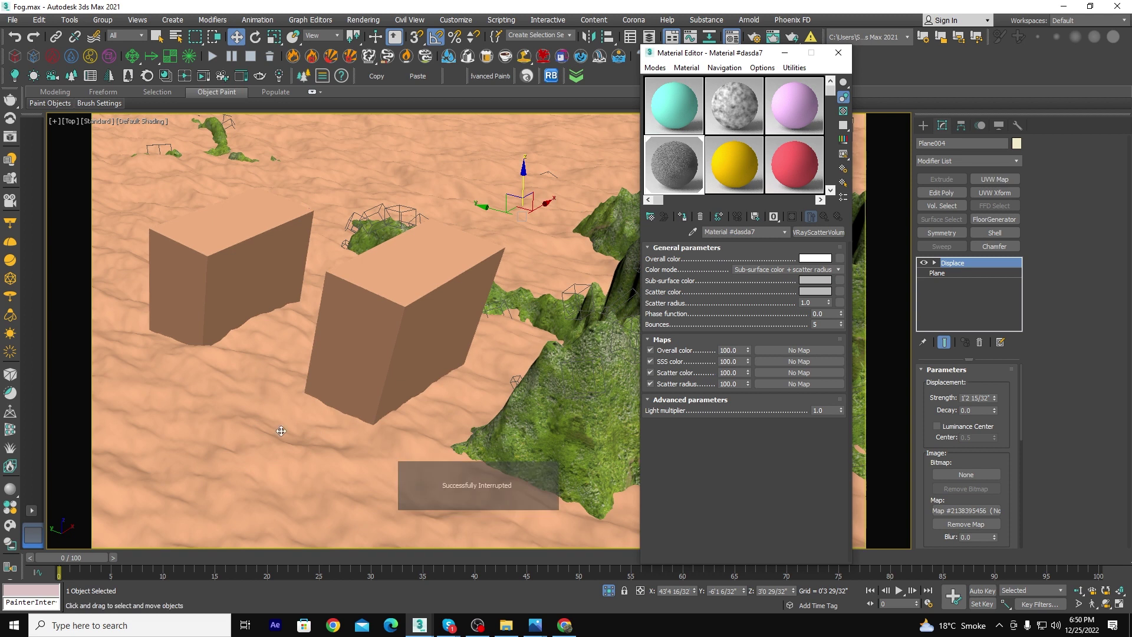
{"action": "key", "text": "p"}
{"action": "key", "text": "z"}
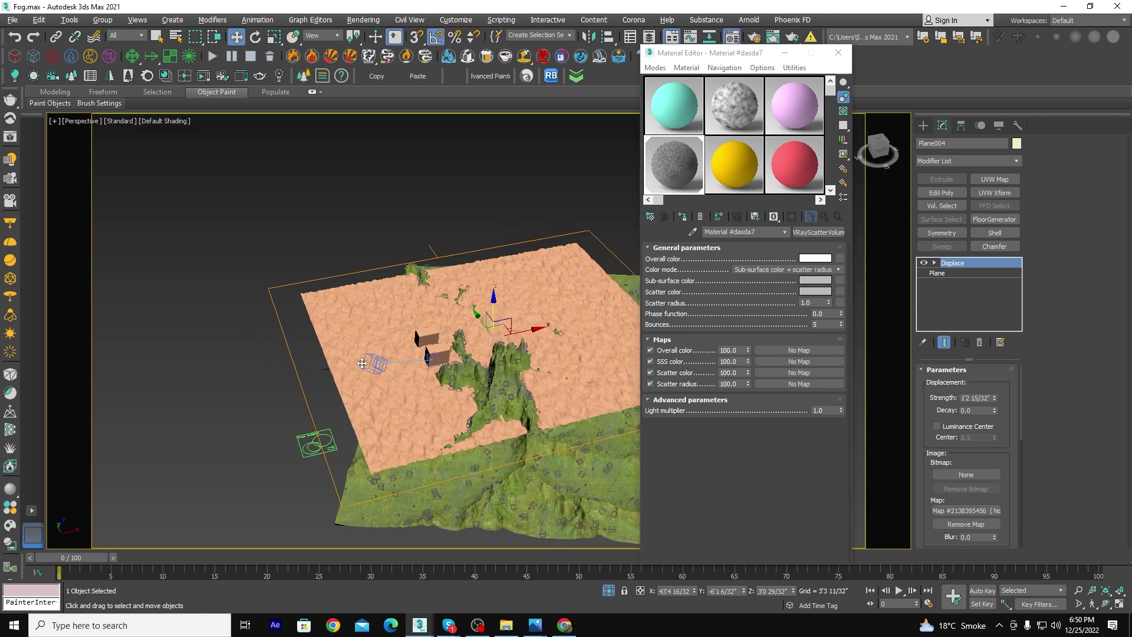
{"action": "scroll", "coordinate": [362, 363], "scroll_direction": "up", "scroll_amount": 5}
{"action": "key", "text": "c"}
{"action": "double_click", "coordinate": [519, 228]}
Select both boxes and give their shared material a dark maroon diffuse colour (RGB 37,20,20).
{"action": "left_click", "coordinate": [447, 303]}
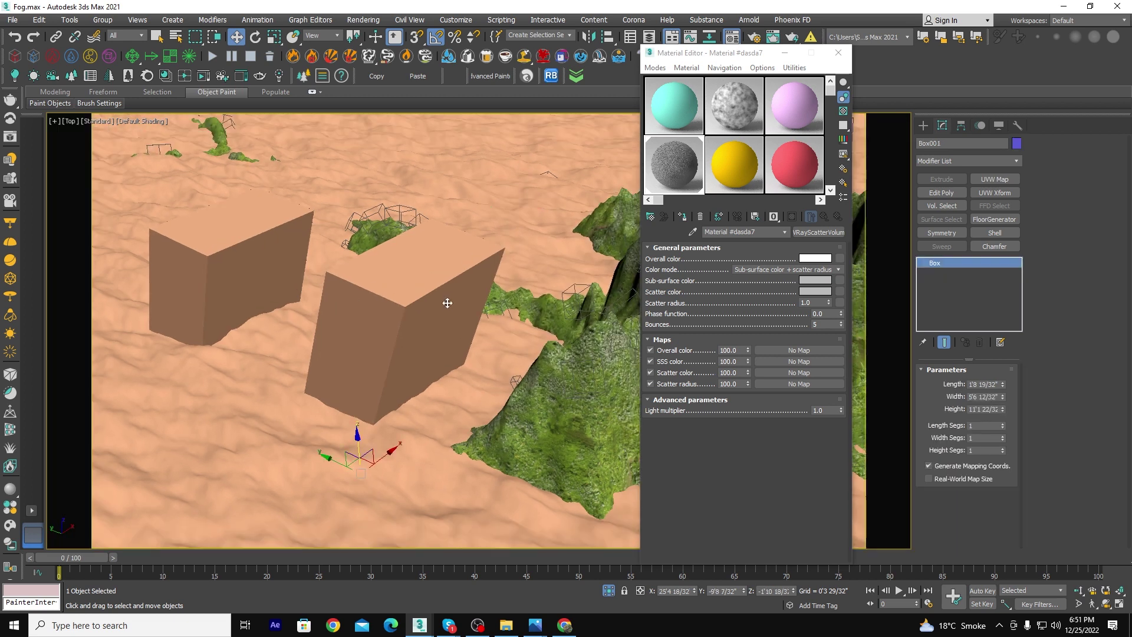
{"action": "left_click", "coordinate": [236, 267], "text": "ctrl"}
{"action": "left_click", "coordinate": [747, 144]}
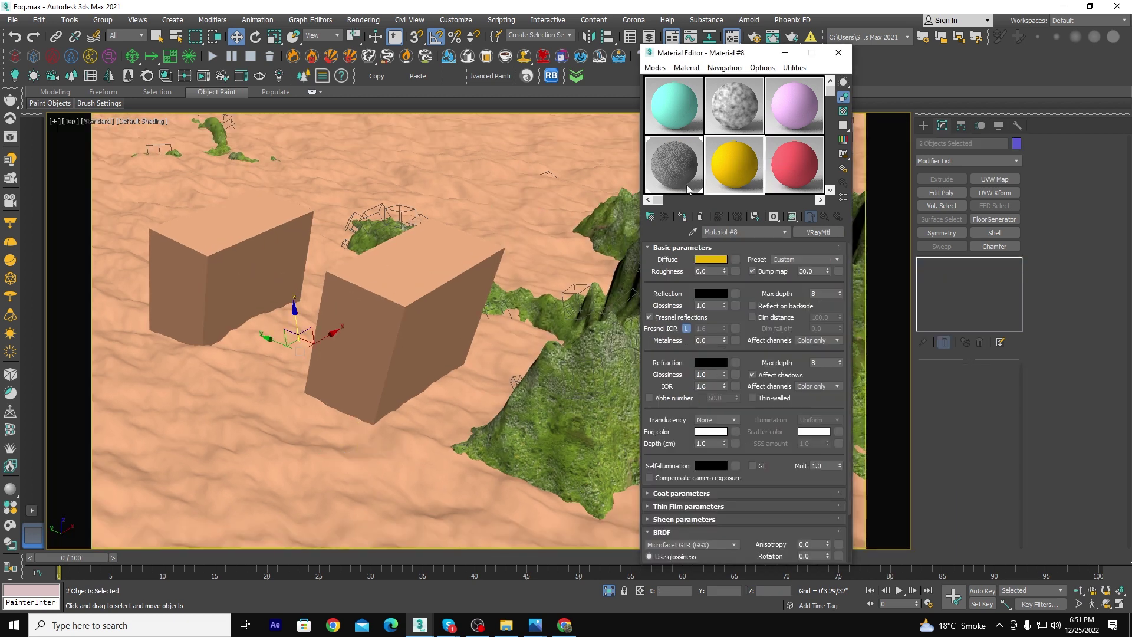
{"action": "left_click", "coordinate": [682, 218]}
{"action": "left_click", "coordinate": [713, 264]}
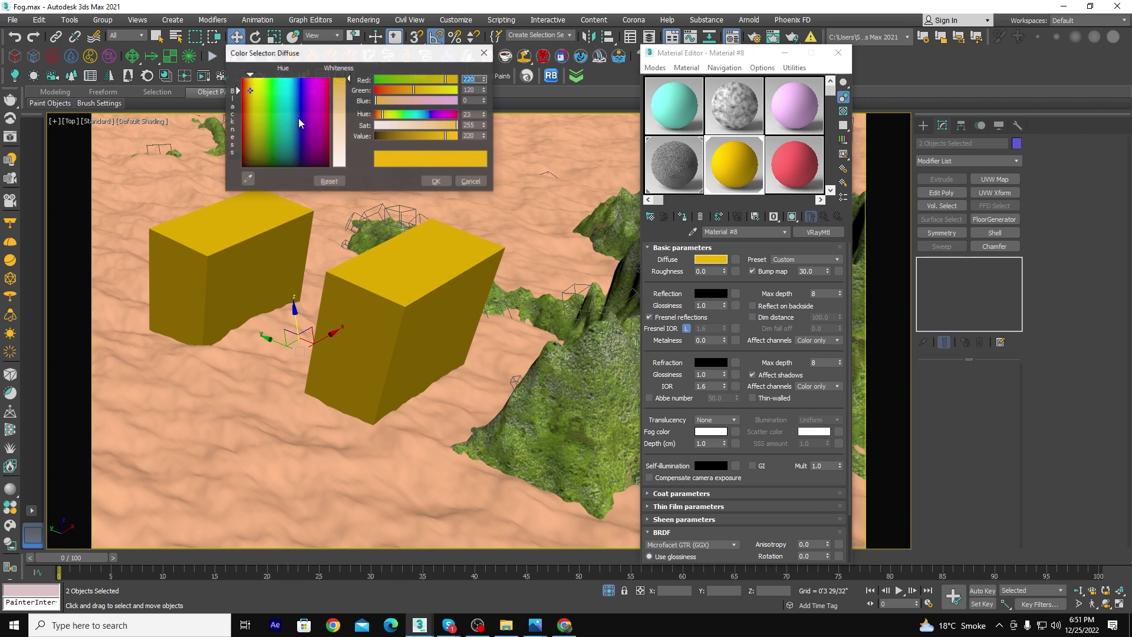
{"action": "left_click_drag", "start_coordinate": [335, 130], "coordinate": [334, 96]}
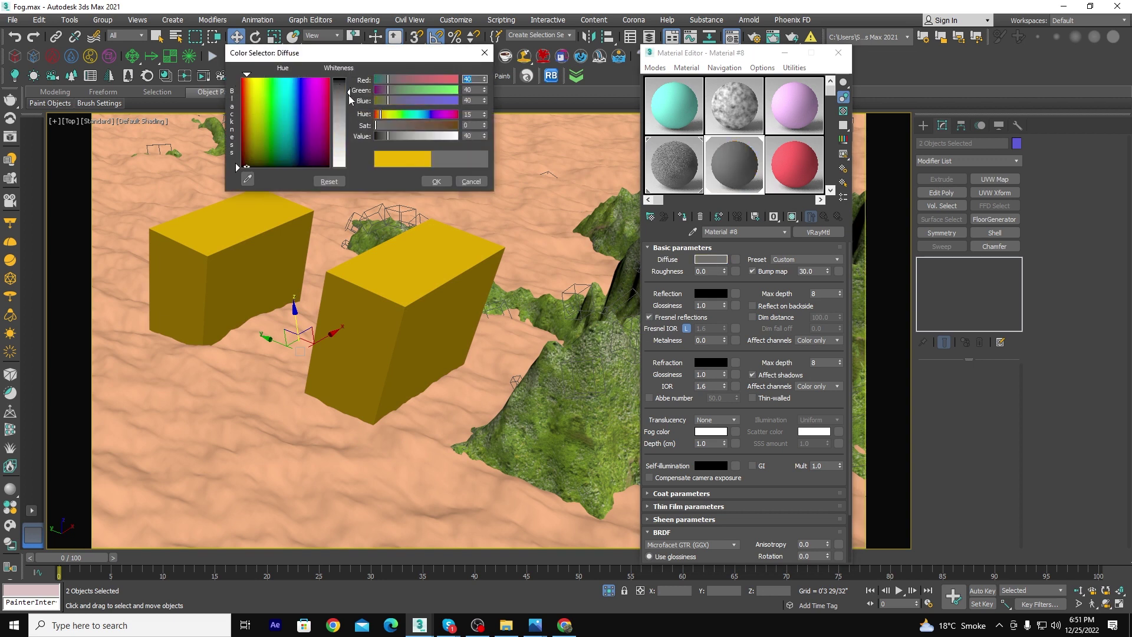
{"action": "left_click", "coordinate": [436, 182]}
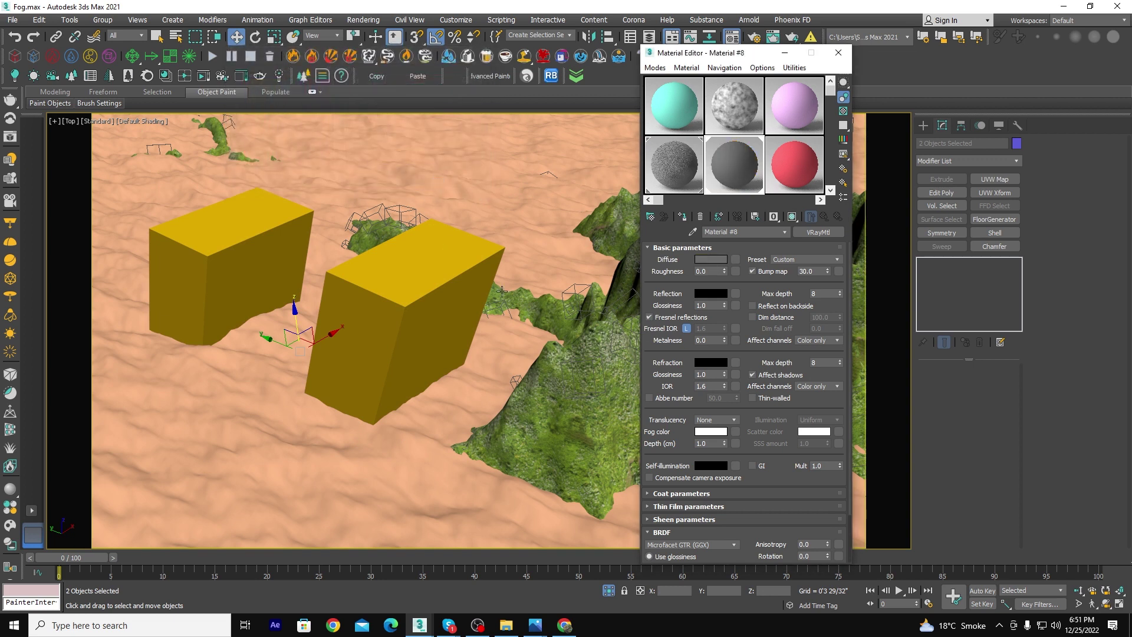
{"action": "left_click", "coordinate": [684, 219]}
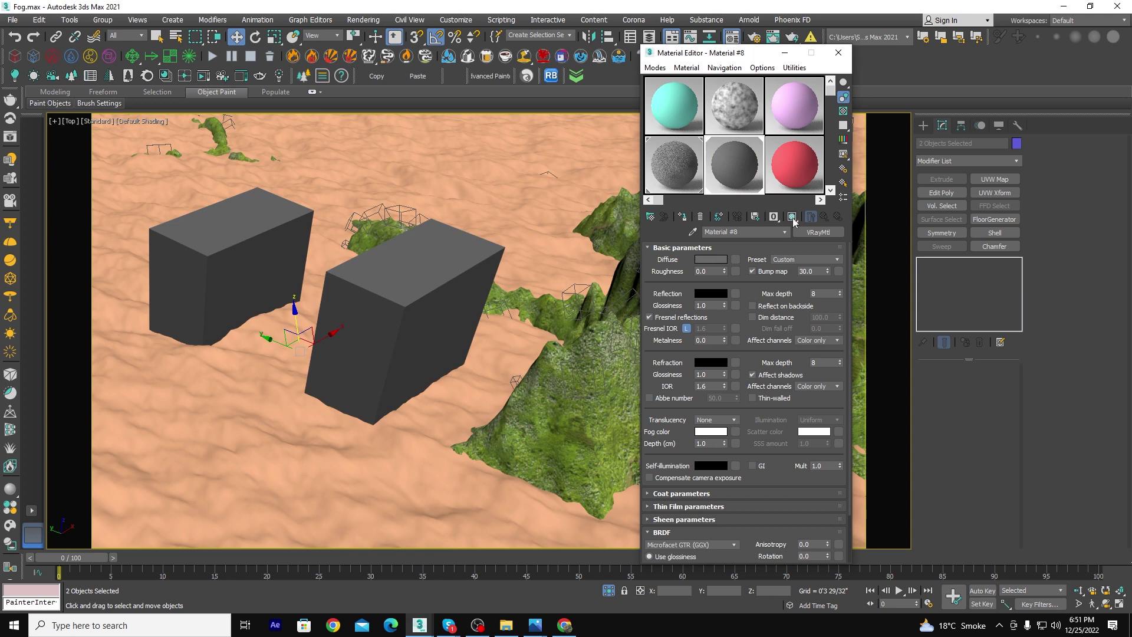
{"action": "left_click", "coordinate": [711, 260]}
{"action": "left_click", "coordinate": [411, 125]}
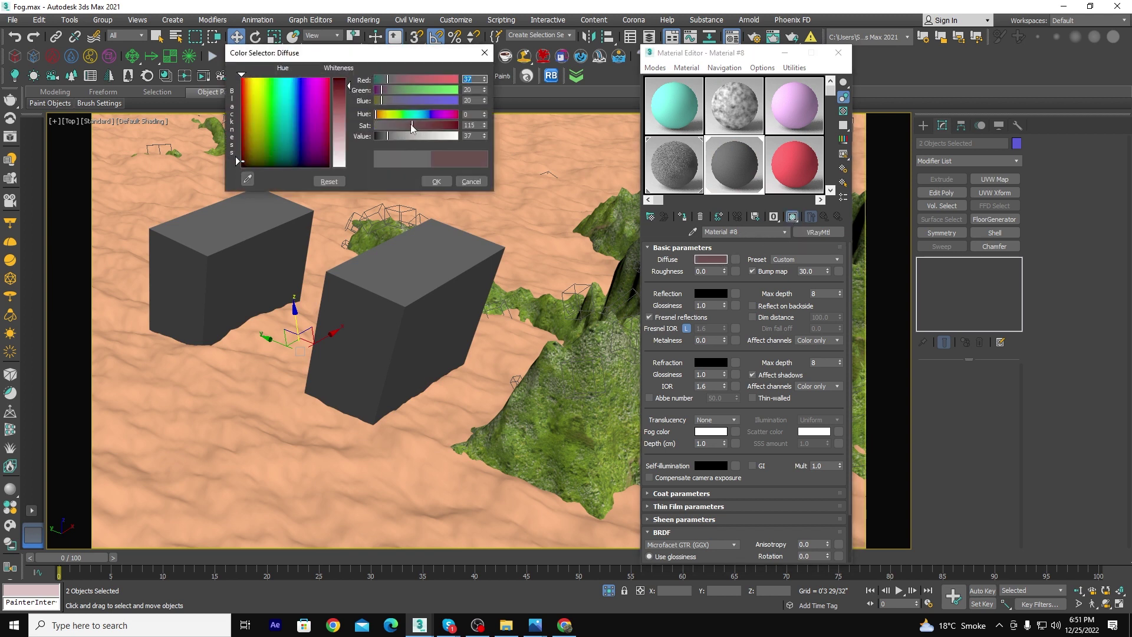
{"action": "left_click", "coordinate": [436, 182]}
Assign the VRayScatterVolume material to the ground plane Plane004 and restore the two-viewport layout.
{"action": "right_click", "coordinate": [447, 190]}
{"action": "left_click", "coordinate": [456, 205]}
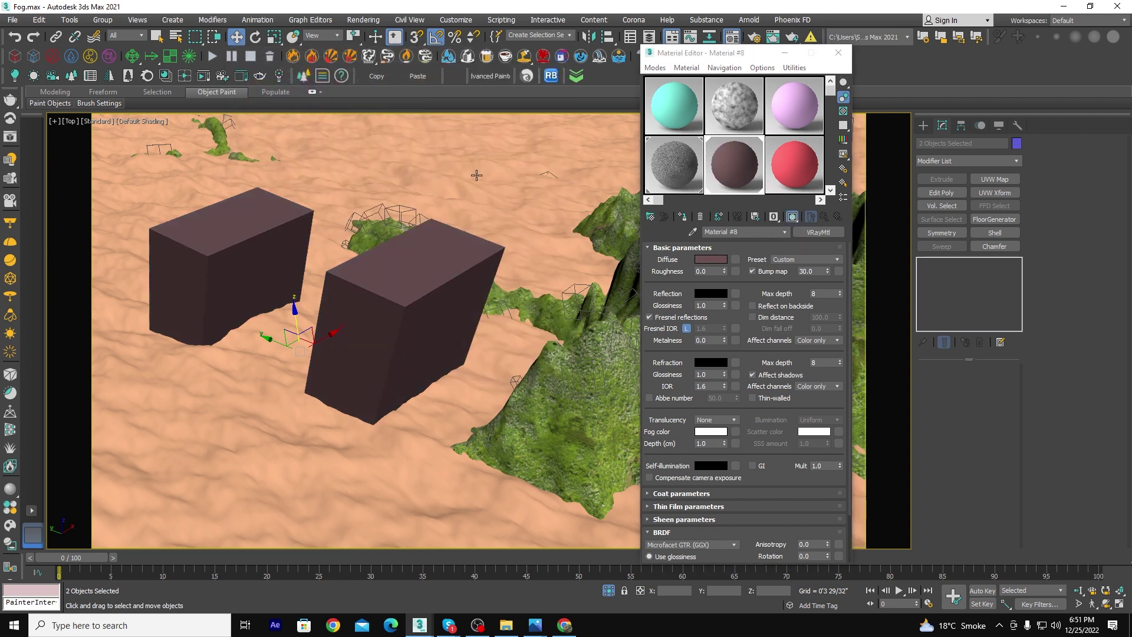
{"action": "left_click", "coordinate": [677, 165]}
{"action": "left_click", "coordinate": [684, 219]}
{"action": "key", "text": "alt+w"}
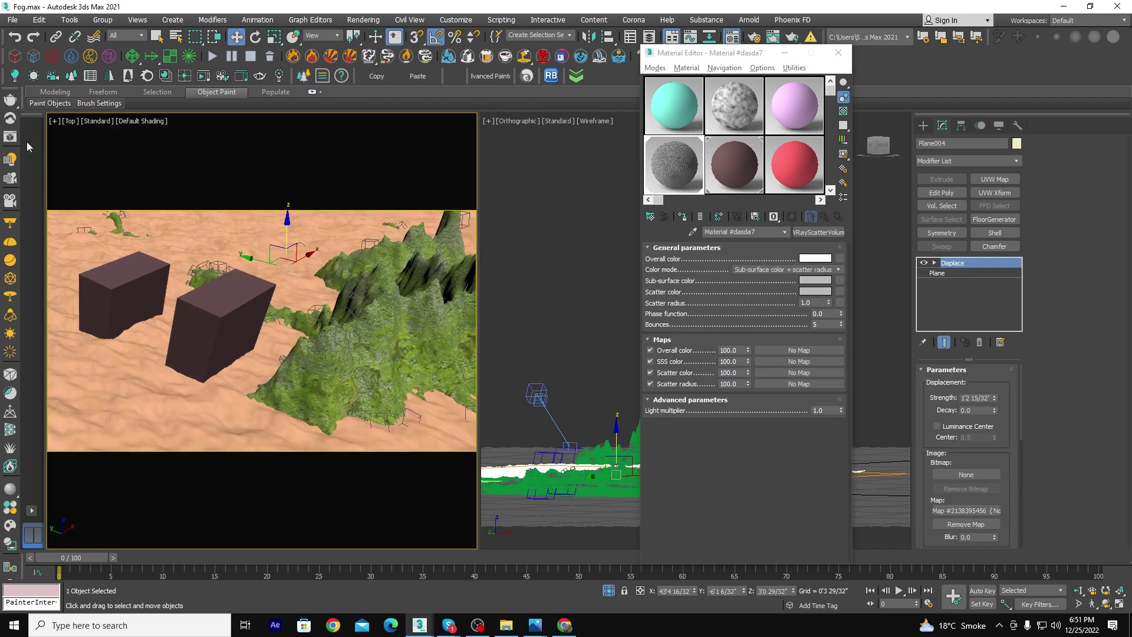
Render the scene in V-Ray and move the narrowed frame buffer aside.
{"action": "key", "text": "shift+q"}
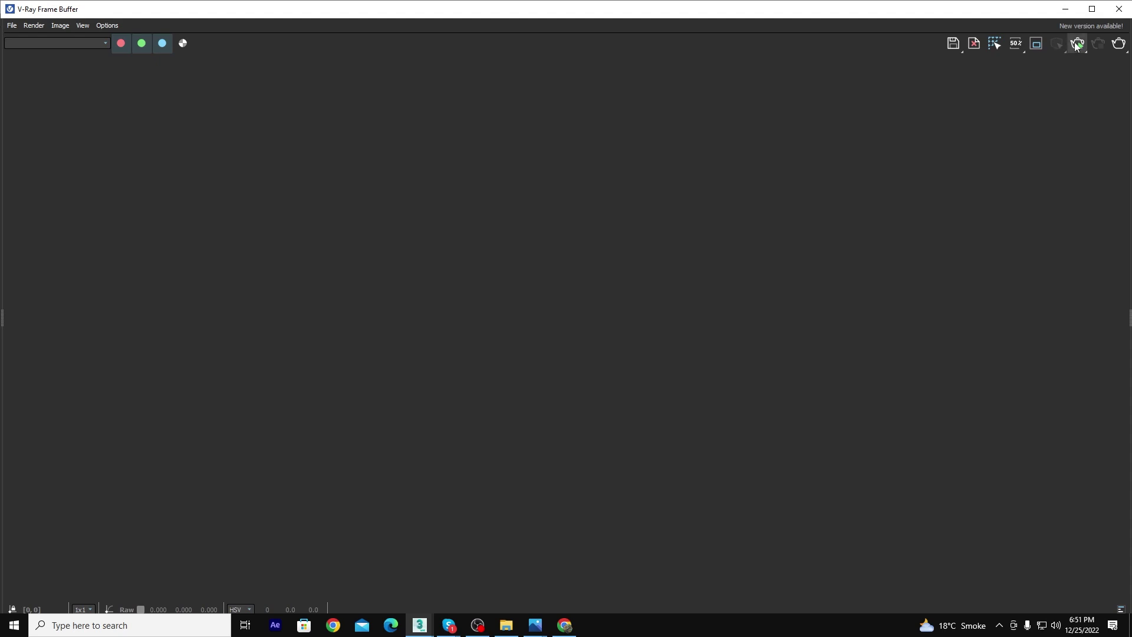
{"action": "left_click", "coordinate": [1077, 43]}
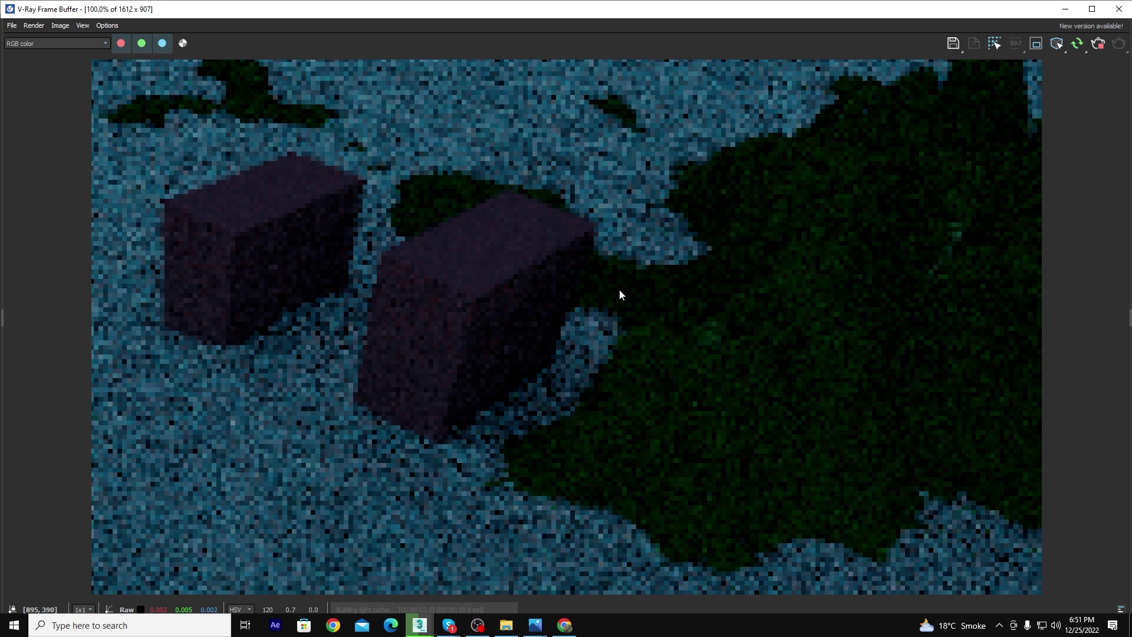
{"action": "mouse_move", "coordinate": [677, 9]}
{"action": "left_mouse_down"}
{"action": "mouse_move", "coordinate": [476, 48]}
{"action": "mouse_move", "coordinate": [501, 94]}
{"action": "left_mouse_up"}
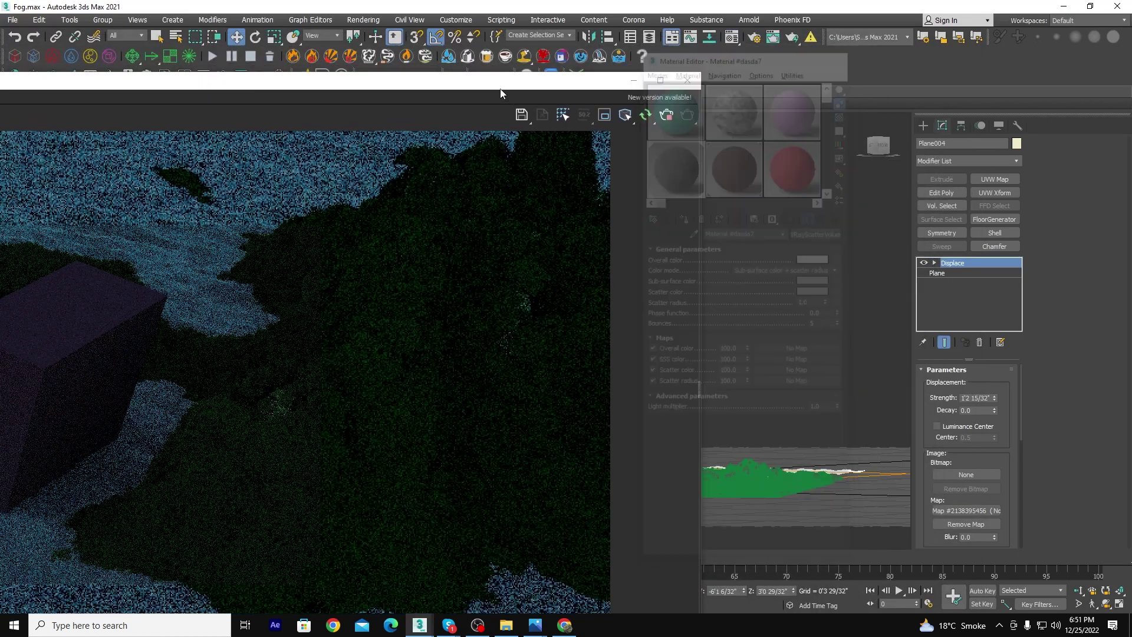
{"action": "left_click_drag", "start_coordinate": [700, 318], "coordinate": [564, 318]}
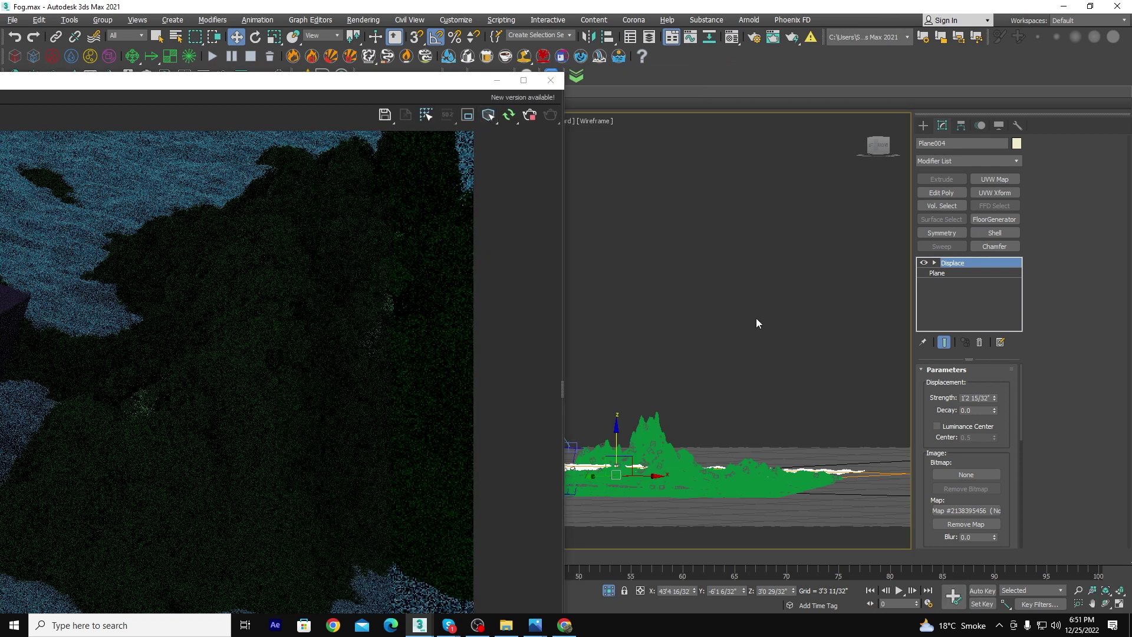
Switch the viewport to Top and check the render at full window size.
{"action": "key", "text": "t"}
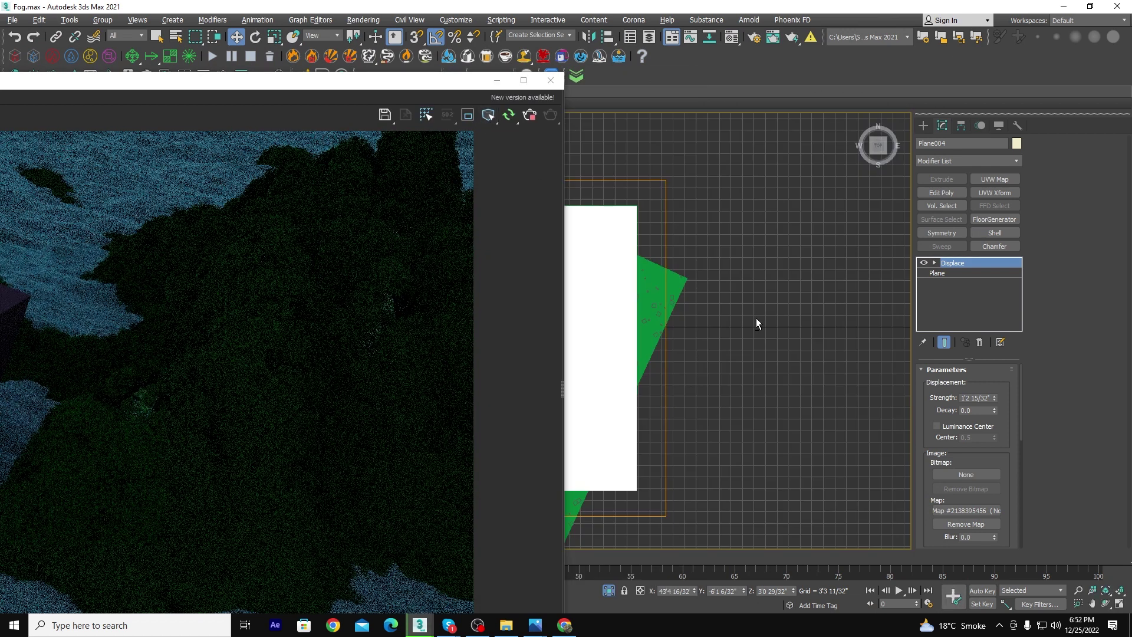
{"action": "scroll", "coordinate": [749, 323], "scroll_direction": "down", "scroll_amount": 6}
{"action": "scroll", "coordinate": [737, 324], "scroll_direction": "up", "scroll_amount": 2}
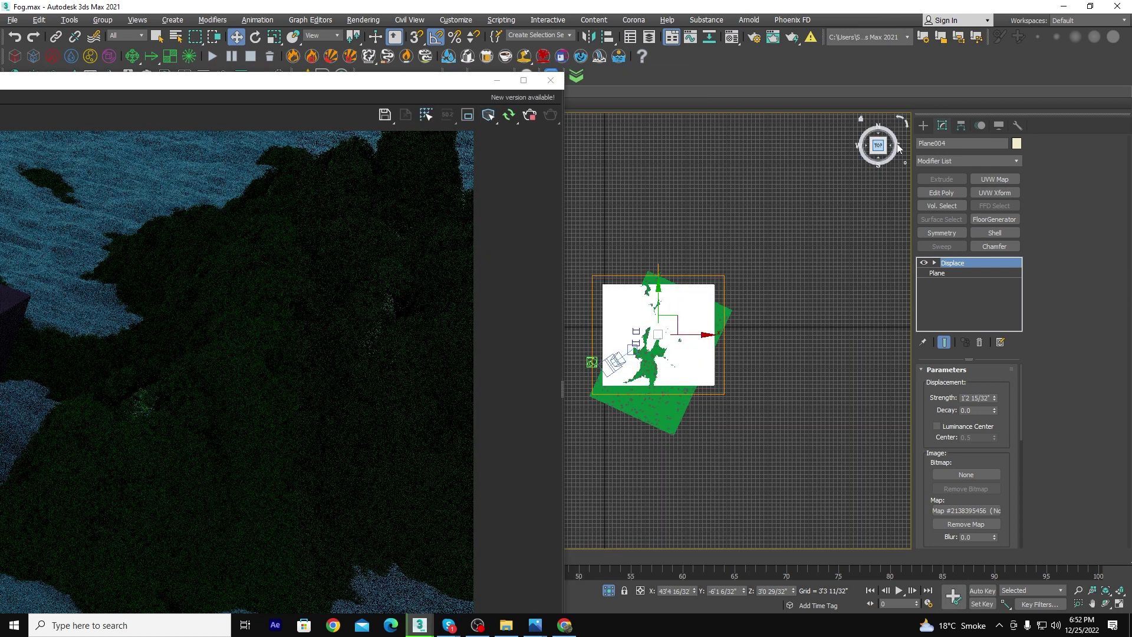
{"action": "double_click", "coordinate": [251, 79]}
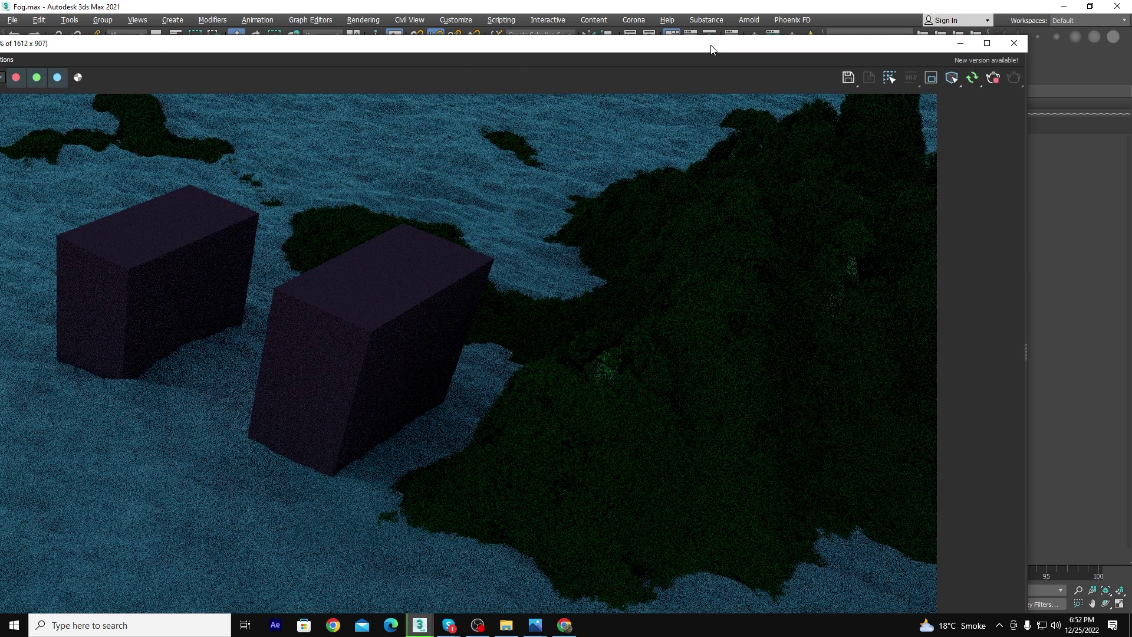
{"action": "double_click", "coordinate": [711, 46]}
Create a VRaySun in the Top view aimed at the ground plane, declining the VRaySky map.
{"action": "left_click", "coordinate": [923, 125]}
{"action": "left_click", "coordinate": [948, 142]}
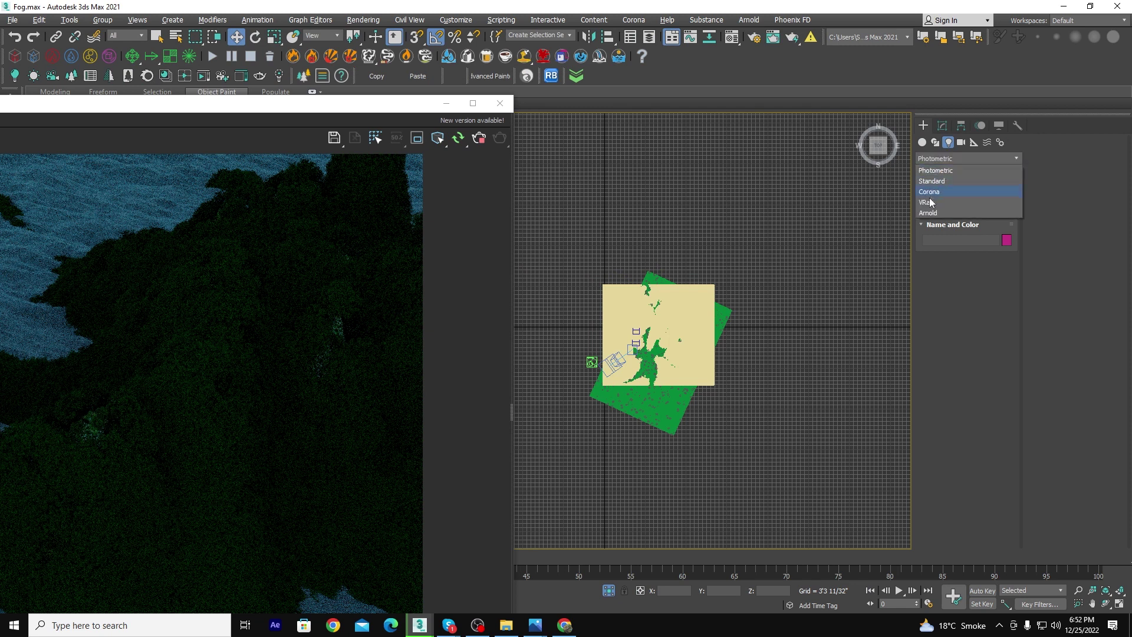
{"action": "left_click", "coordinate": [930, 203]}
{"action": "left_click", "coordinate": [974, 209]}
{"action": "scroll", "coordinate": [654, 367], "scroll_direction": "down", "scroll_amount": 2}
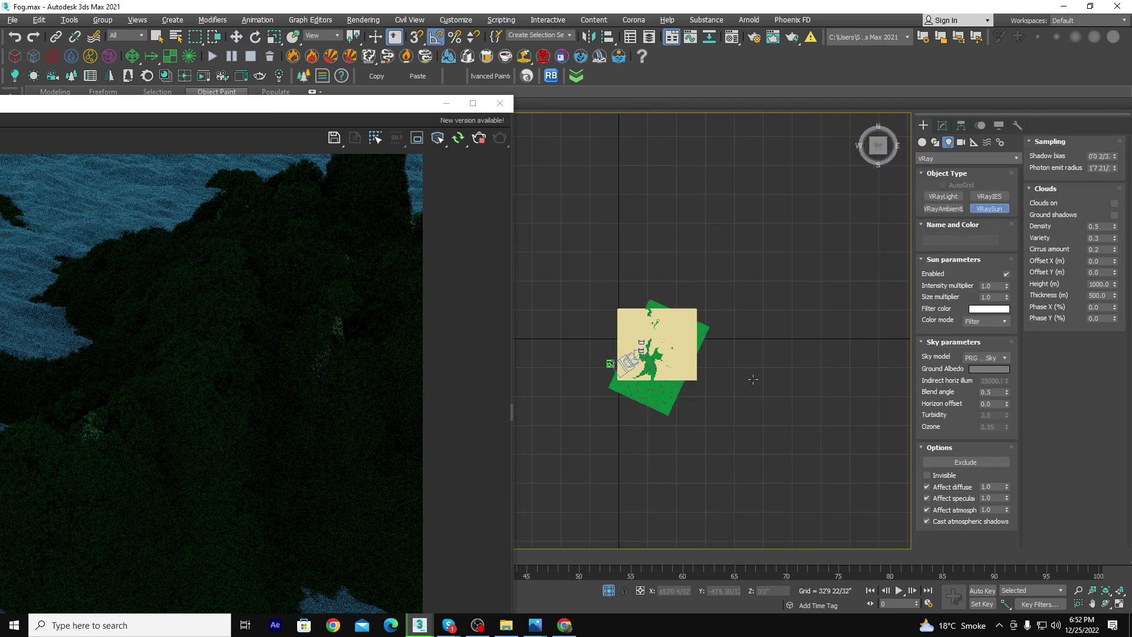
{"action": "left_click_drag", "start_coordinate": [883, 441], "coordinate": [849, 417]}
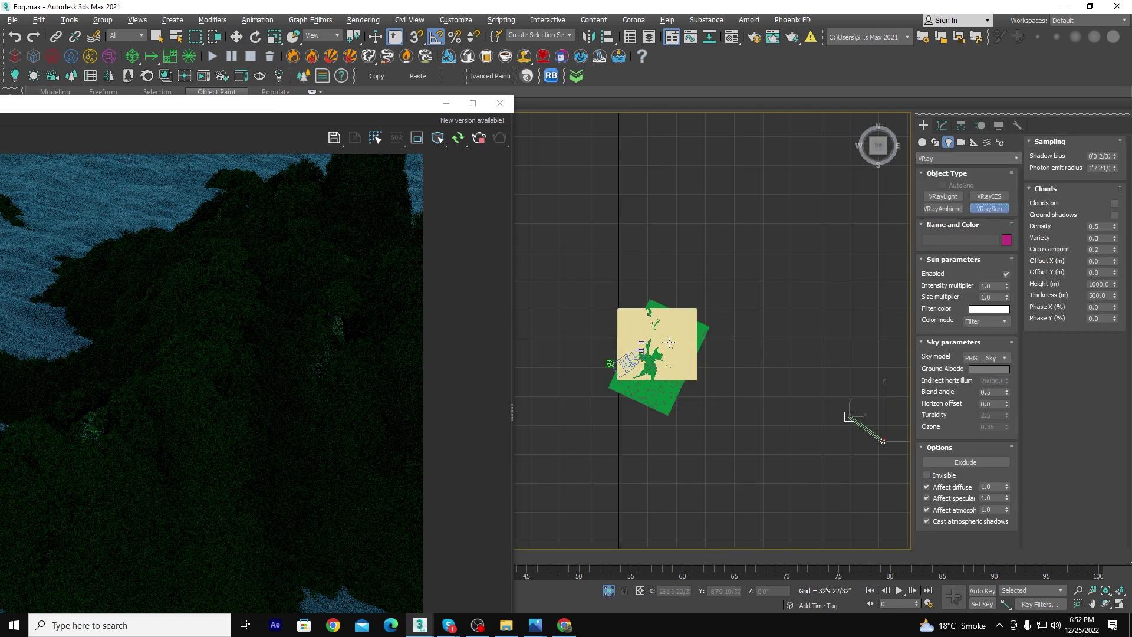
{"action": "left_click_drag", "start_coordinate": [669, 342], "coordinate": [669, 342]}
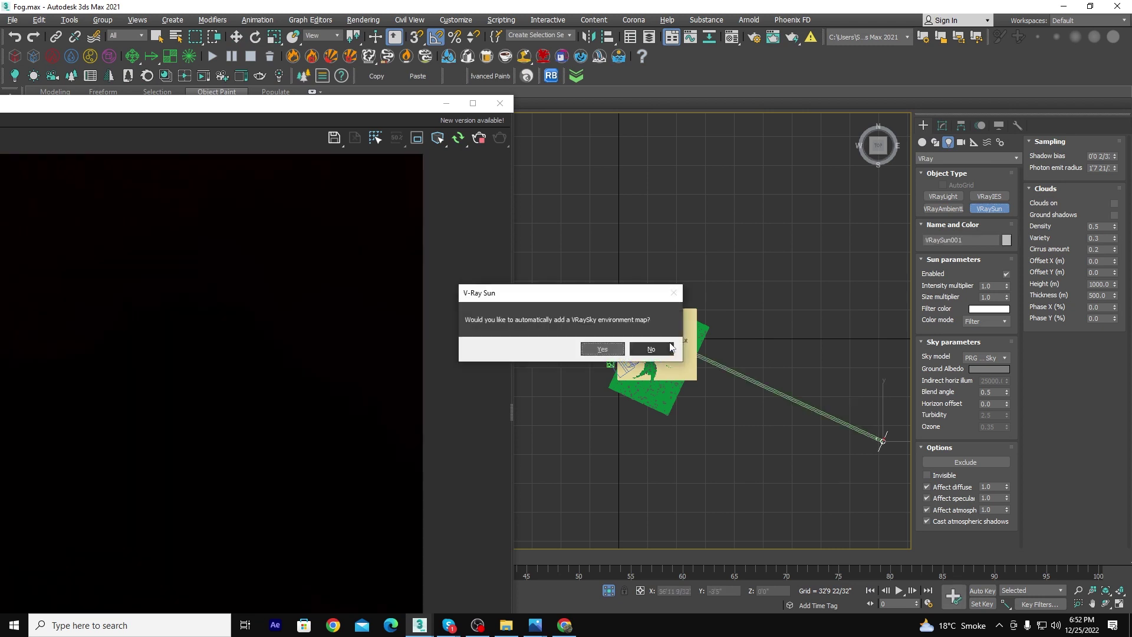
{"action": "left_click", "coordinate": [616, 353]}
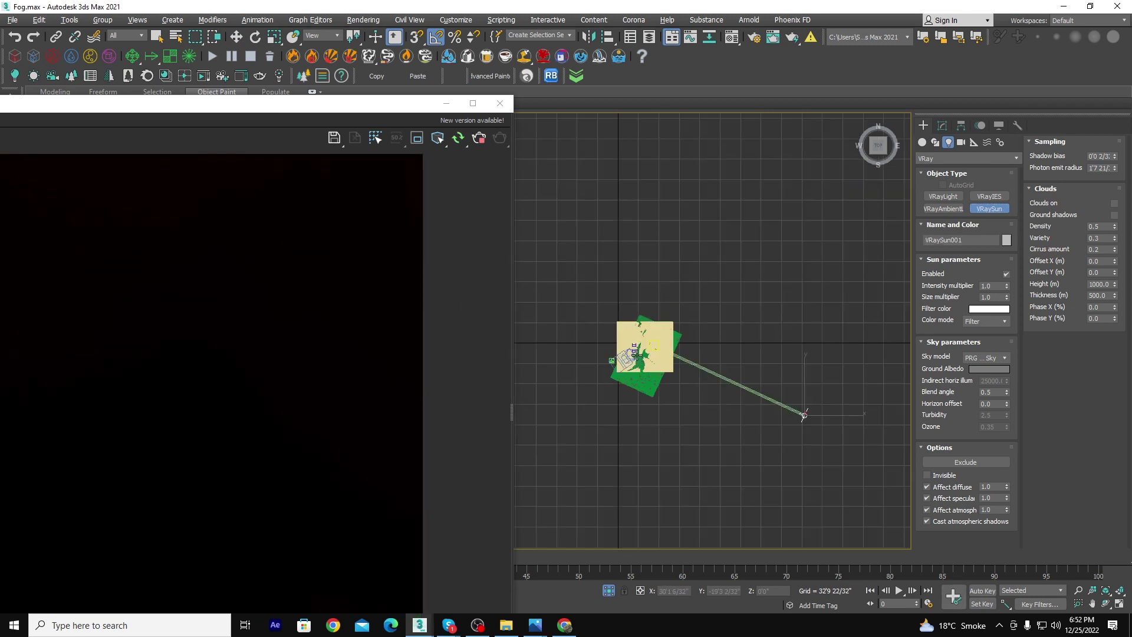
{"action": "right_click", "coordinate": [809, 366]}
Raise the sun high above the ground and move the render window down.
{"action": "middle_click_drag", "start_coordinate": [809, 366], "coordinate": [859, 263], "text": "alt"}
{"action": "left_click_drag", "start_coordinate": [811, 337], "coordinate": [812, 246]}
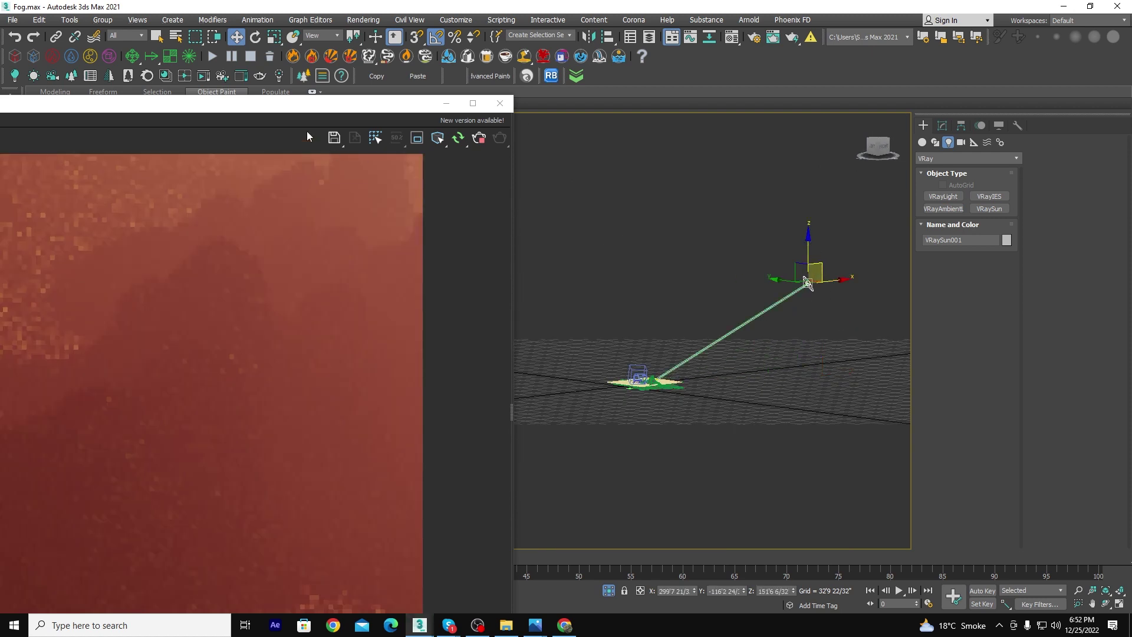
{"action": "double_click", "coordinate": [304, 106]}
{"action": "left_click_drag", "start_coordinate": [645, 78], "coordinate": [651, 263]}
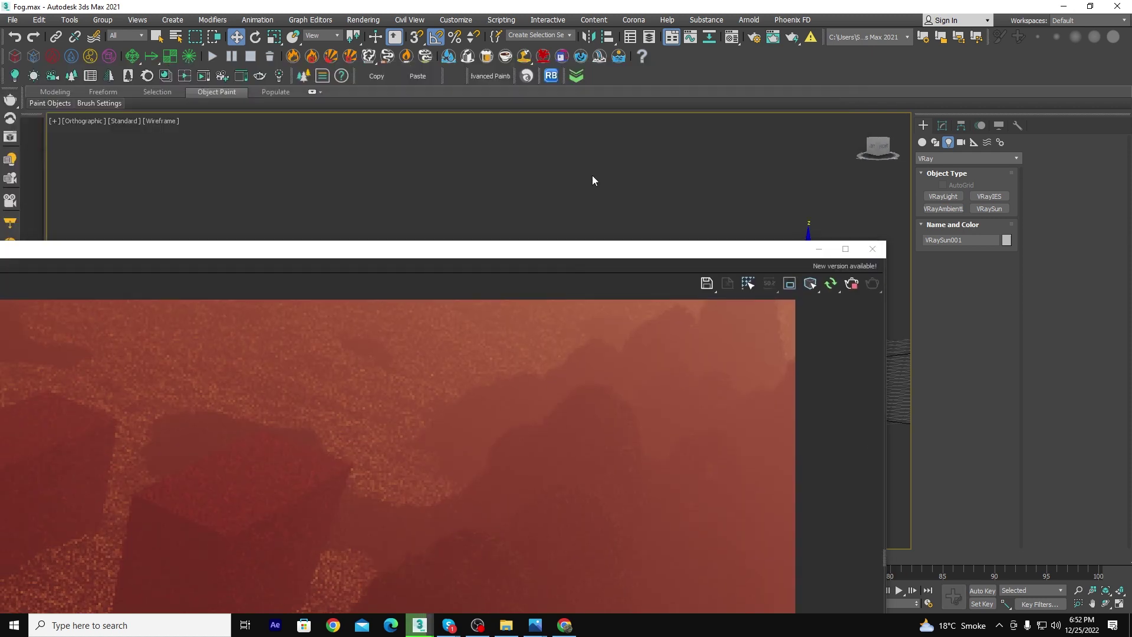
Delete the VRayAerialPerspective atmosphere effect in Environment and Effects.
{"action": "key", "text": "8"}
{"action": "left_click", "coordinate": [755, 304]}
{"action": "left_click", "coordinate": [856, 317]}
{"action": "left_click", "coordinate": [879, 65]}
Reposition and resize the V-Ray frame buffer to inspect the new render.
{"action": "mouse_move", "coordinate": [406, 257]}
{"action": "left_mouse_down"}
{"action": "mouse_move", "coordinate": [610, 61]}
{"action": "mouse_move", "coordinate": [628, 60]}
{"action": "left_mouse_up"}
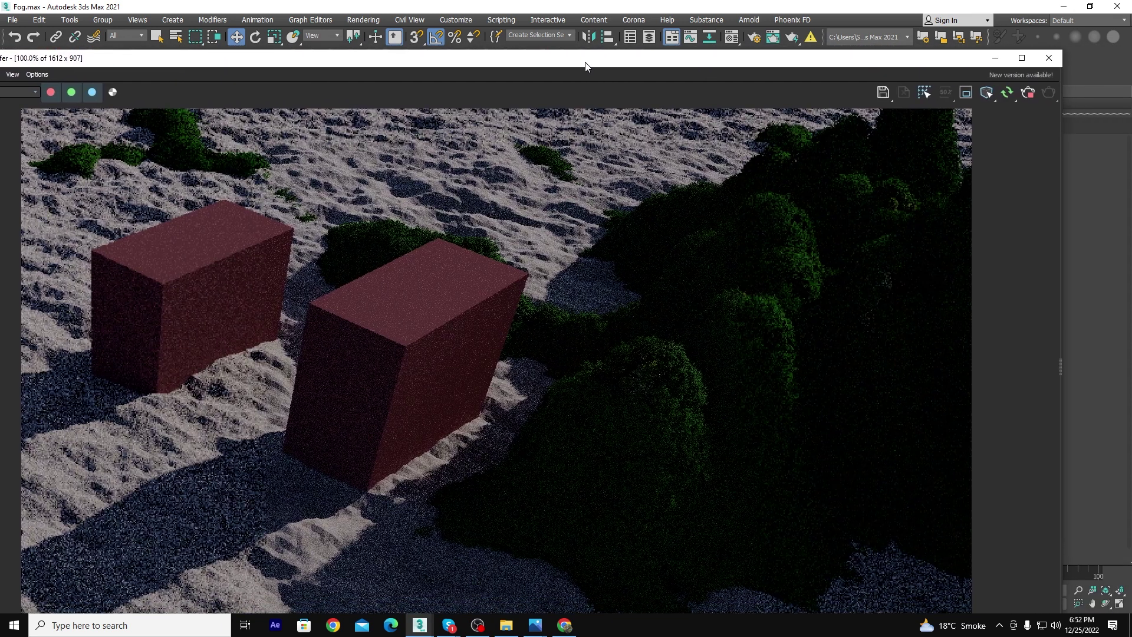
{"action": "left_click_drag", "start_coordinate": [628, 60], "coordinate": [639, 75]}
{"action": "left_click_drag", "start_coordinate": [84, 72], "coordinate": [322, 162]}
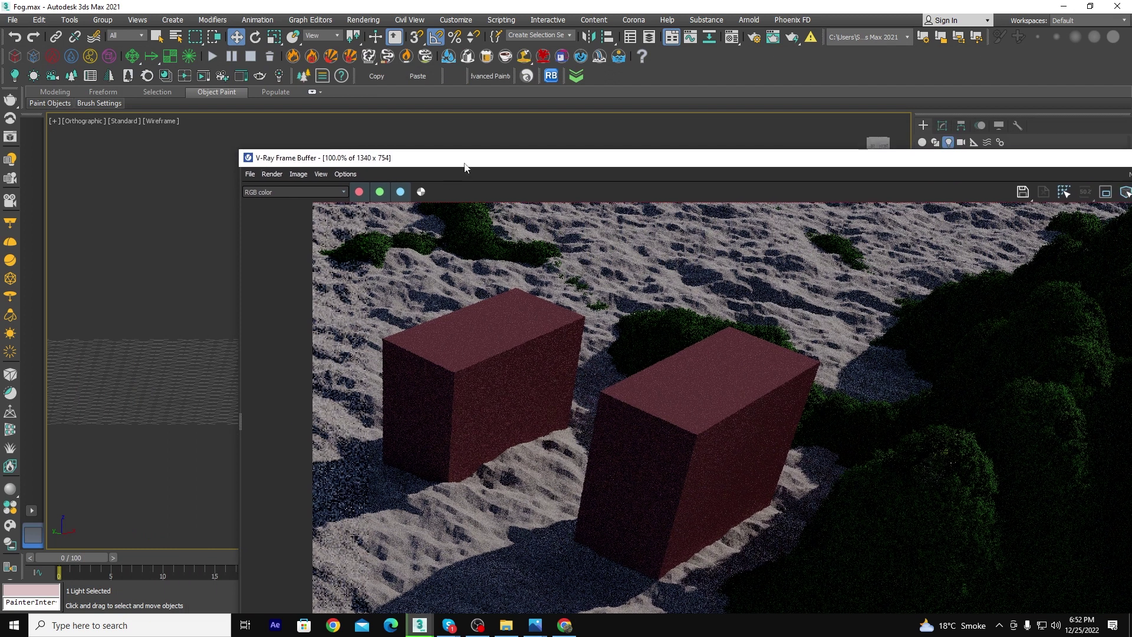
{"action": "mouse_move", "coordinate": [466, 160]}
{"action": "left_mouse_down"}
{"action": "mouse_move", "coordinate": [167, 77]}
{"action": "mouse_move", "coordinate": [190, 77]}
{"action": "left_mouse_up"}
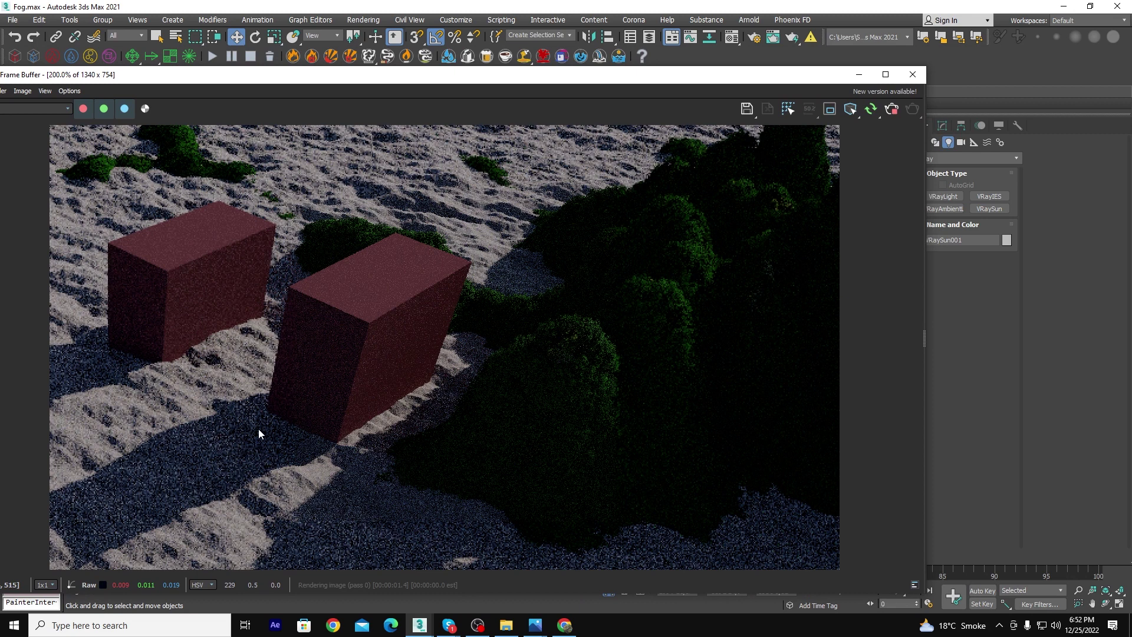
{"action": "scroll", "coordinate": [258, 429], "scroll_direction": "up", "scroll_amount": 1}
{"action": "scroll", "coordinate": [473, 372], "scroll_direction": "down", "scroll_amount": 1}
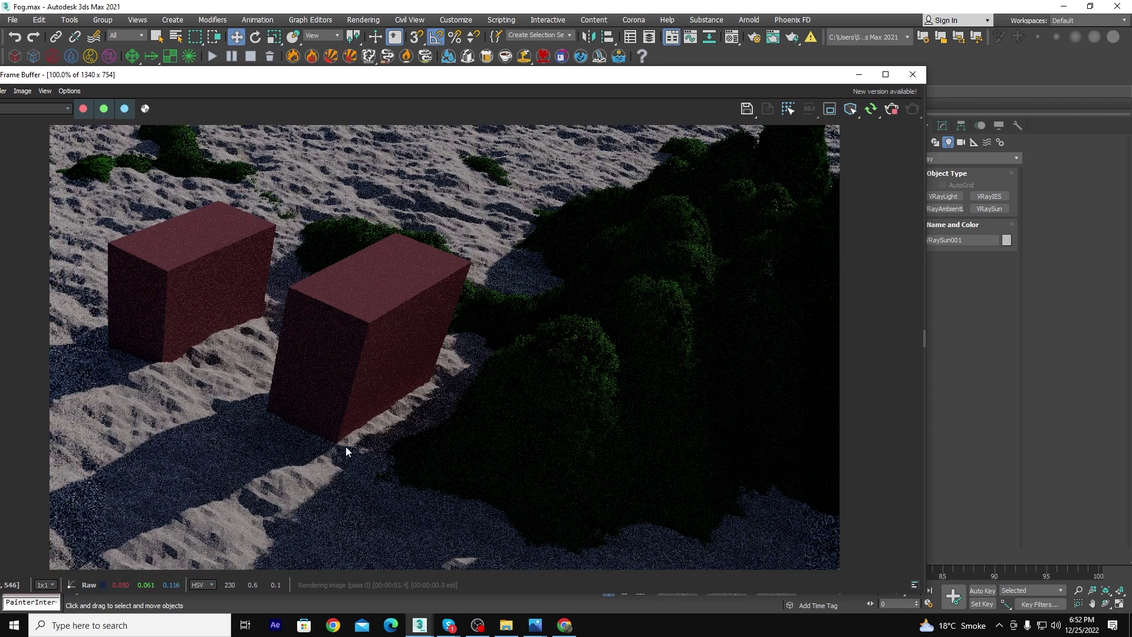
{"action": "left_click_drag", "start_coordinate": [390, 76], "coordinate": [381, 437]}
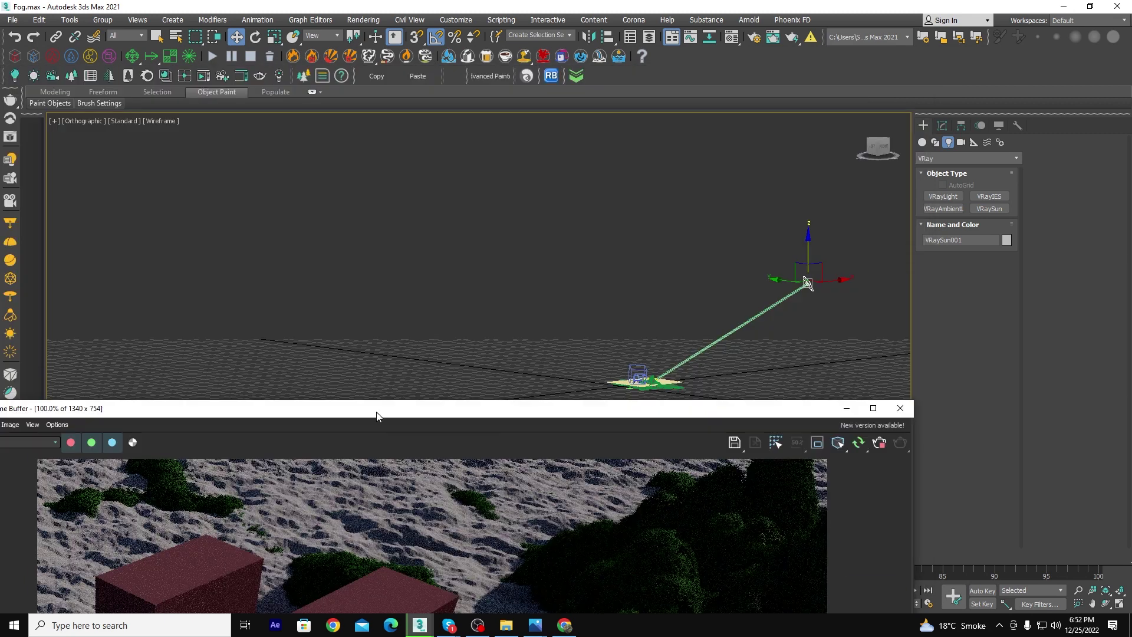
Switch to the Top view, tilt it over the terrain, and enable shaded display.
{"action": "key", "text": "t"}
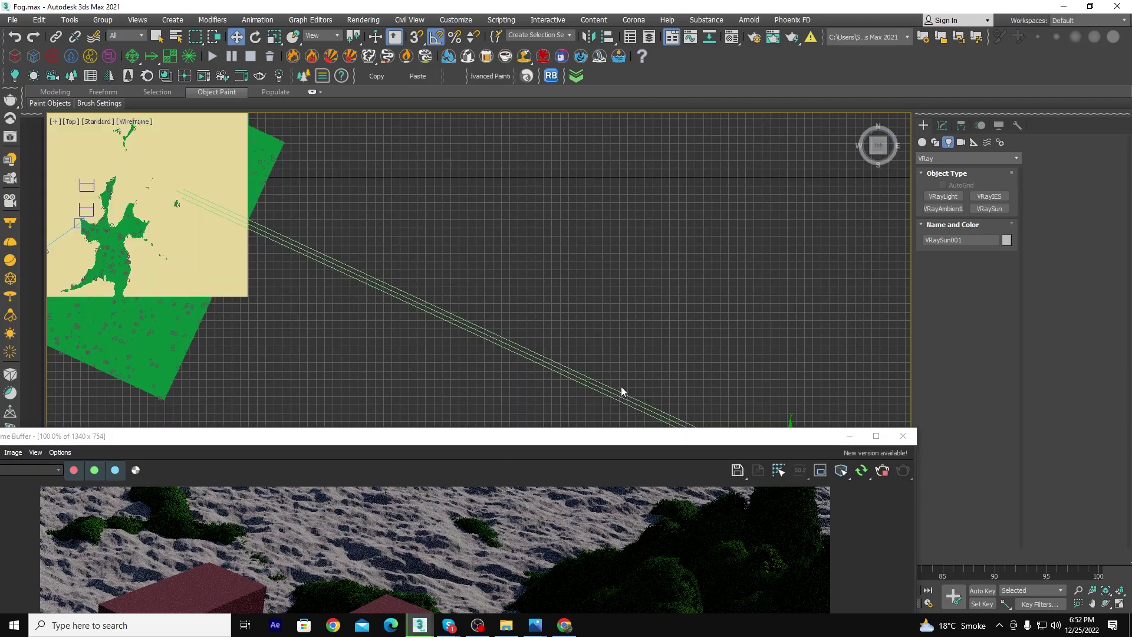
{"action": "left_click", "coordinate": [233, 255]}
{"action": "mouse_move", "coordinate": [234, 254]}
{"action": "middle_mouse_down", "text": "alt"}
{"action": "mouse_move", "coordinate": [450, 334]}
{"action": "mouse_move", "coordinate": [478, 322]}
{"action": "mouse_move", "coordinate": [487, 298]}
{"action": "middle_mouse_up", "text": "alt"}
{"action": "key", "text": "F3"}
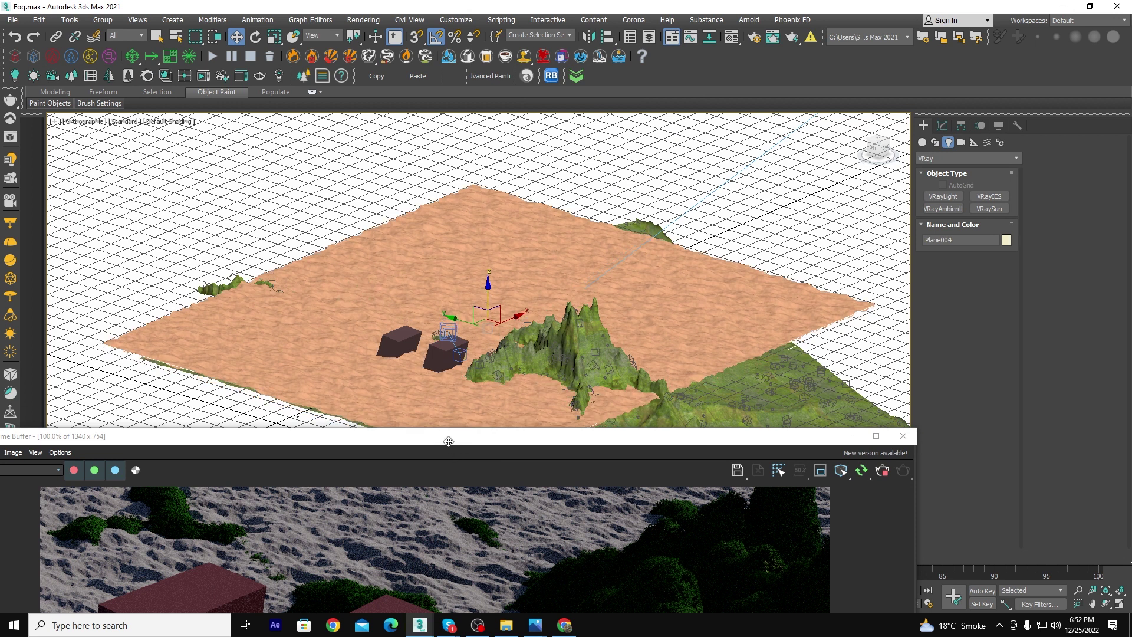
{"action": "left_click_drag", "start_coordinate": [448, 446], "coordinate": [520, 112]}
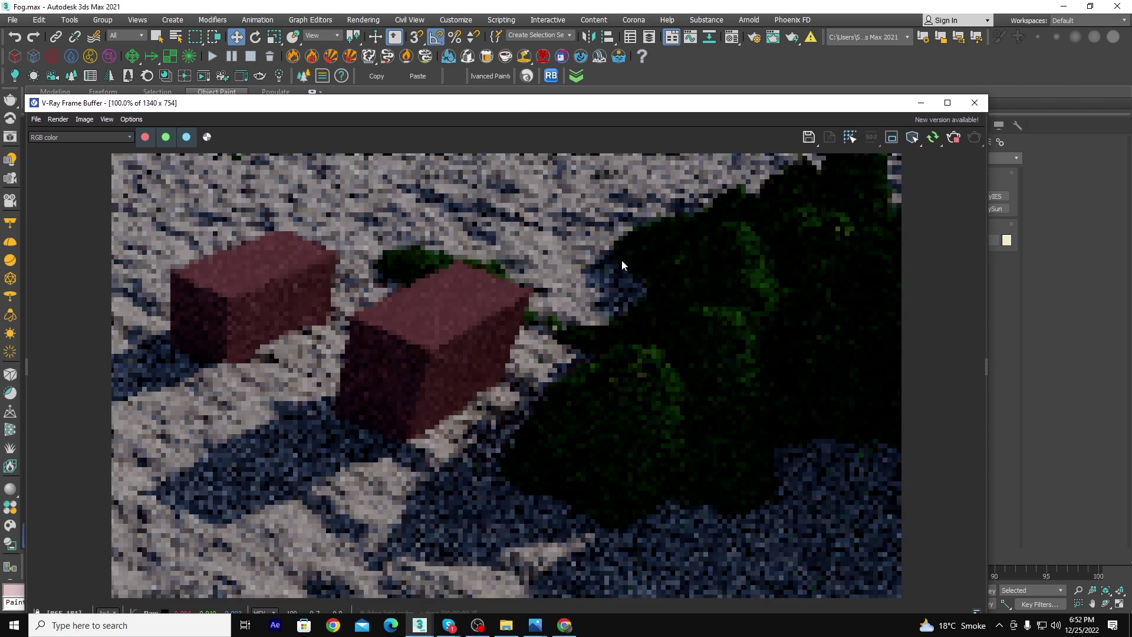
Close the Material Editor and move the render window off the viewport.
{"action": "left_click", "coordinate": [732, 38]}
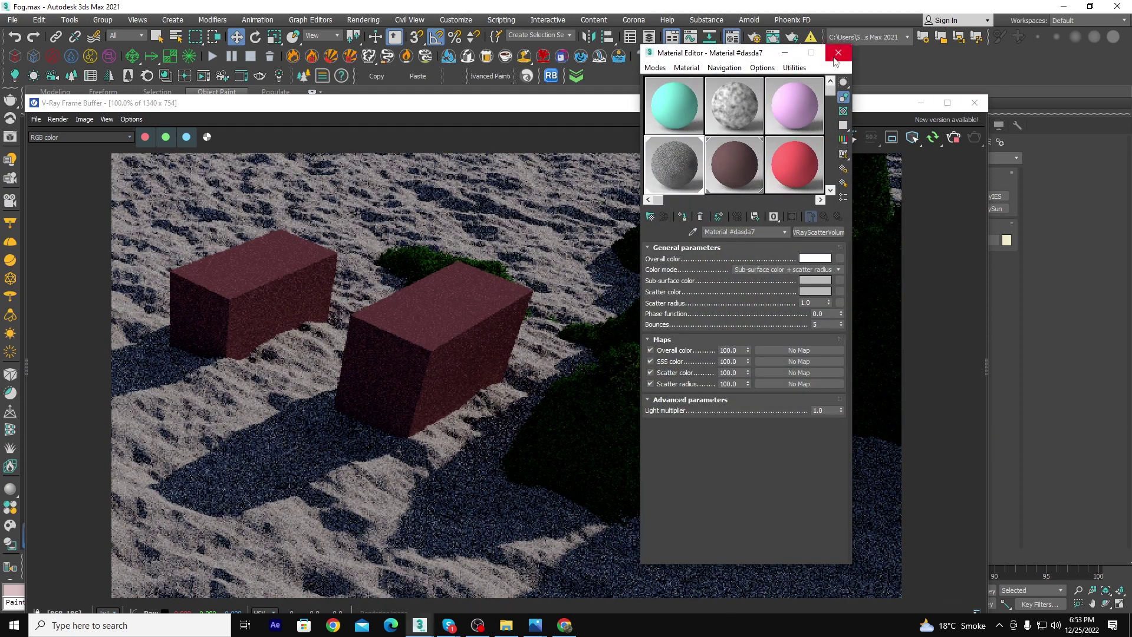
{"action": "left_click", "coordinate": [837, 54]}
{"action": "left_click_drag", "start_coordinate": [866, 112], "coordinate": [421, 178]}
{"action": "scroll", "coordinate": [676, 252], "scroll_direction": "down", "scroll_amount": 5}
{"action": "scroll", "coordinate": [676, 252], "scroll_direction": "down", "scroll_amount": 3}
Select VRaySun001 and set its intensity multiplier to 2.0.
{"action": "left_click_drag", "start_coordinate": [707, 260], "coordinate": [581, 369]}
{"action": "middle_click_drag", "start_coordinate": [606, 346], "coordinate": [703, 293]}
{"action": "scroll", "coordinate": [692, 311], "scroll_direction": "up", "scroll_amount": 3}
{"action": "left_click", "coordinate": [935, 125]}
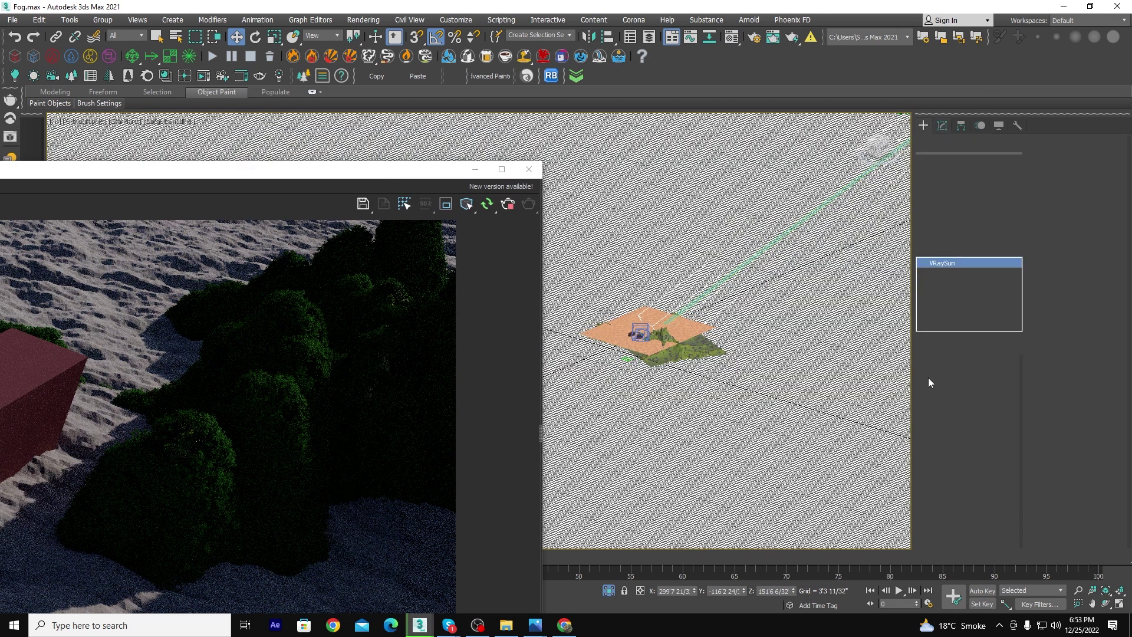
{"action": "left_click_drag", "start_coordinate": [1003, 396], "coordinate": [974, 397]}
{"action": "type", "text": "2"}
{"action": "key", "text": "Return"}
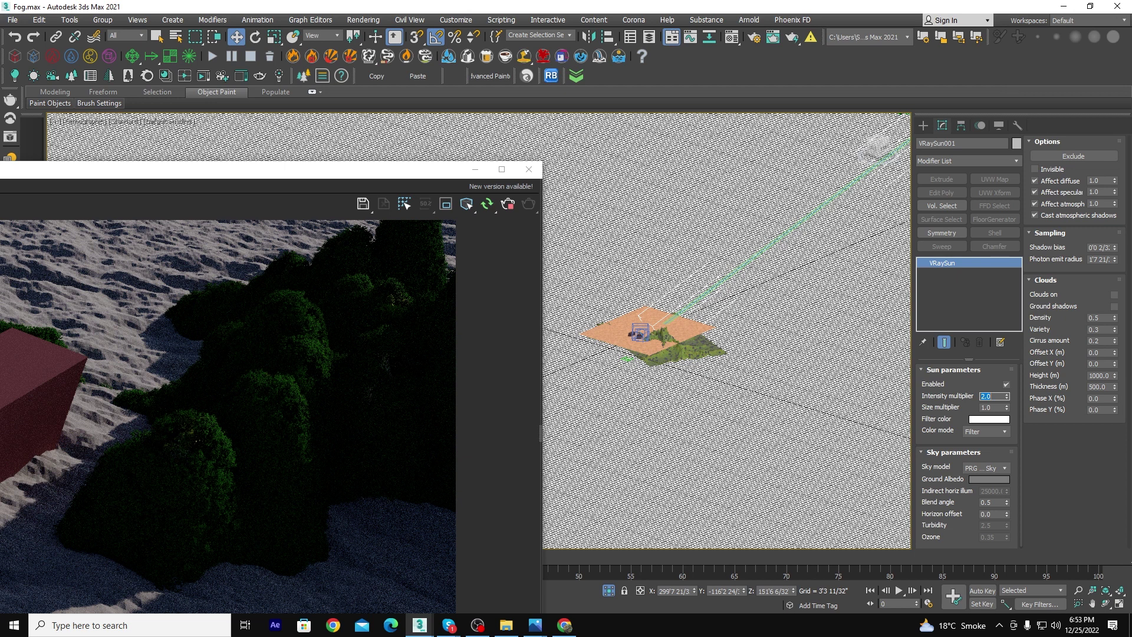
{"action": "mouse_move", "coordinate": [213, 171]}
{"action": "left_mouse_down"}
{"action": "mouse_move", "coordinate": [556, 90]}
{"action": "mouse_move", "coordinate": [634, 98]}
{"action": "left_mouse_up"}
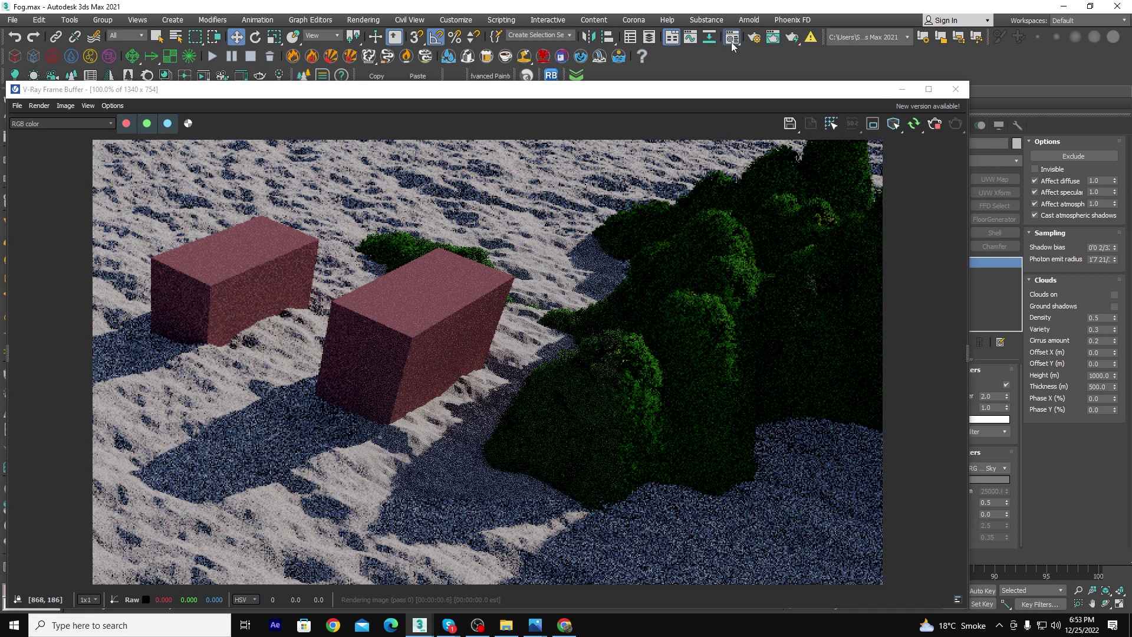
Place the Material Editor at the right edge and the frame buffer up-left, showing the VRayScatterVolume settings.
{"action": "left_click", "coordinate": [731, 39]}
{"action": "left_click_drag", "start_coordinate": [737, 53], "coordinate": [991, 46]}
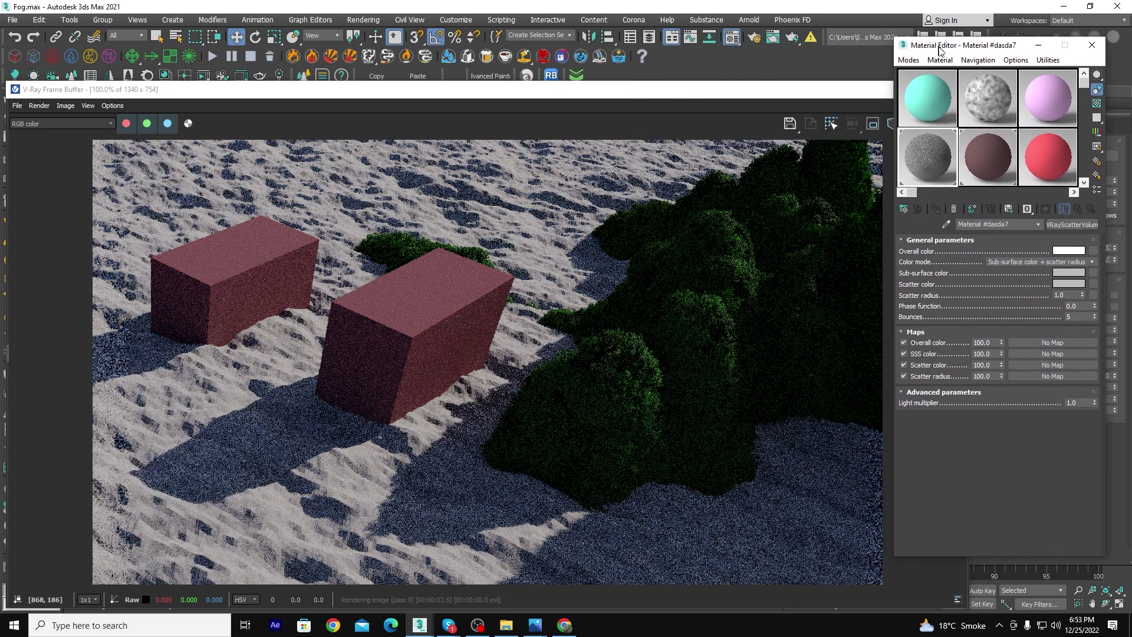
{"action": "left_click_drag", "start_coordinate": [648, 97], "coordinate": [625, 66]}
{"action": "mouse_move", "coordinate": [977, 52]}
{"action": "left_mouse_down"}
{"action": "mouse_move", "coordinate": [996, 55]}
{"action": "mouse_move", "coordinate": [980, 46]}
{"action": "left_mouse_up"}
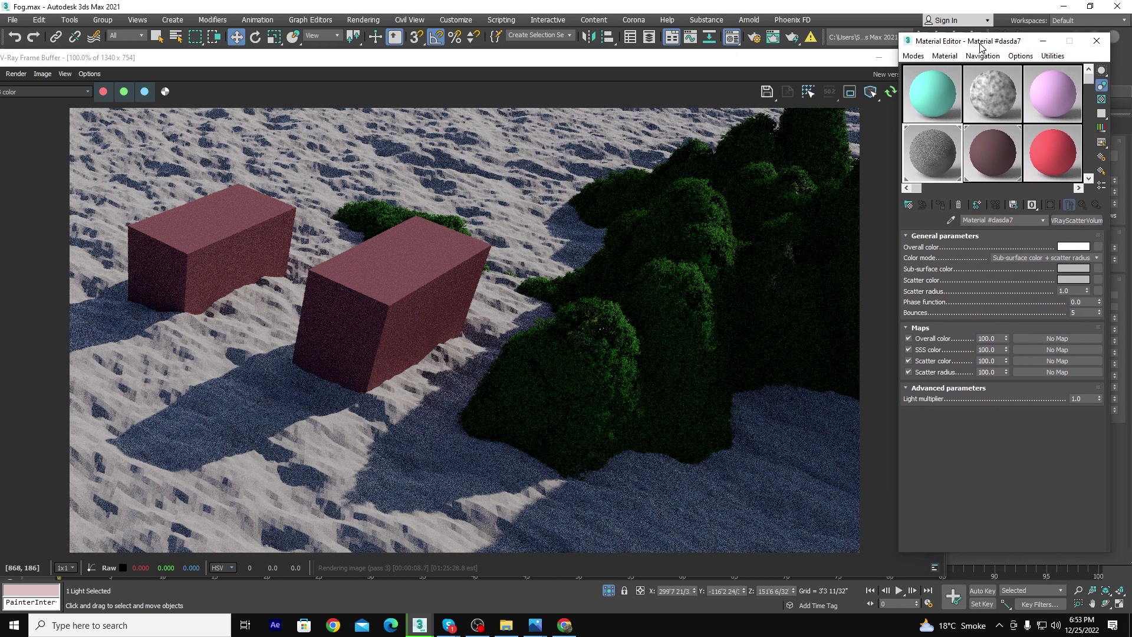
{"action": "left_click_drag", "start_coordinate": [675, 62], "coordinate": [646, 38]}
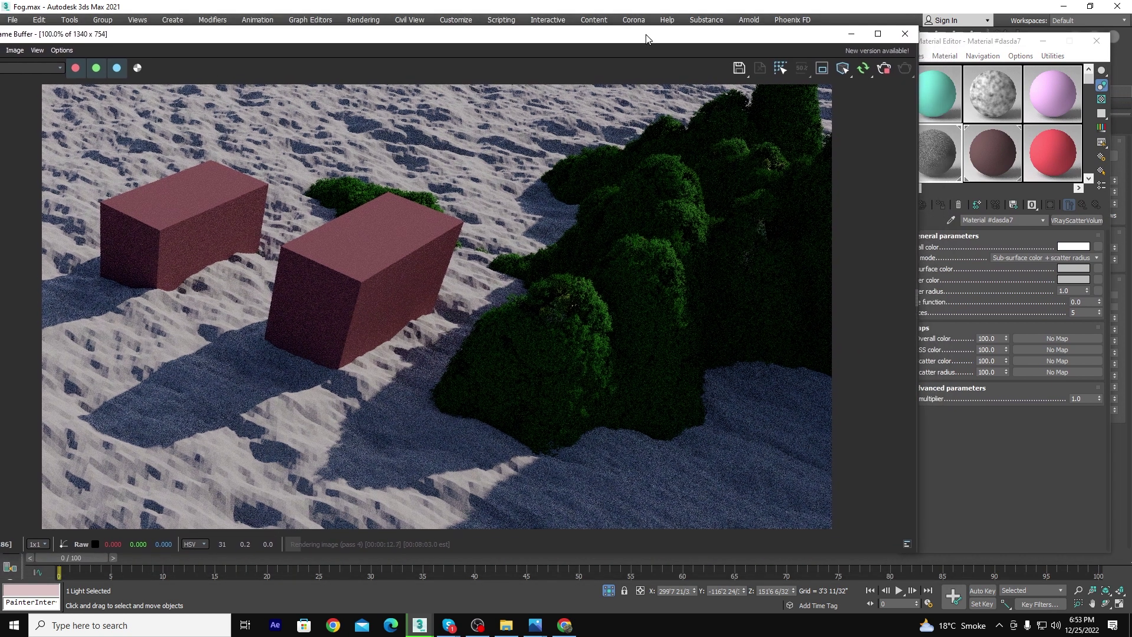
{"action": "left_click", "coordinate": [1058, 304]}
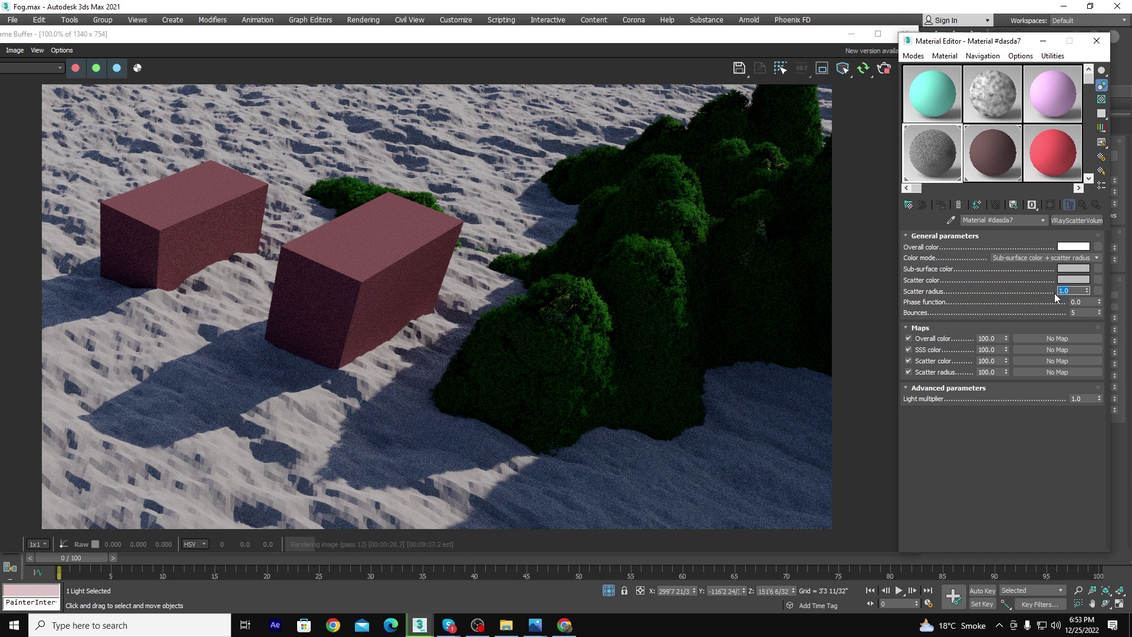
Try fog scatter radius values of 10, 50 and 500, checking the render.
{"action": "scroll", "coordinate": [423, 321], "scroll_direction": "up", "scroll_amount": 3}
{"action": "left_click", "coordinate": [334, 293]}
{"action": "scroll", "coordinate": [334, 293], "scroll_direction": "down", "scroll_amount": 1}
{"action": "scroll", "coordinate": [452, 303], "scroll_direction": "down", "scroll_amount": 2}
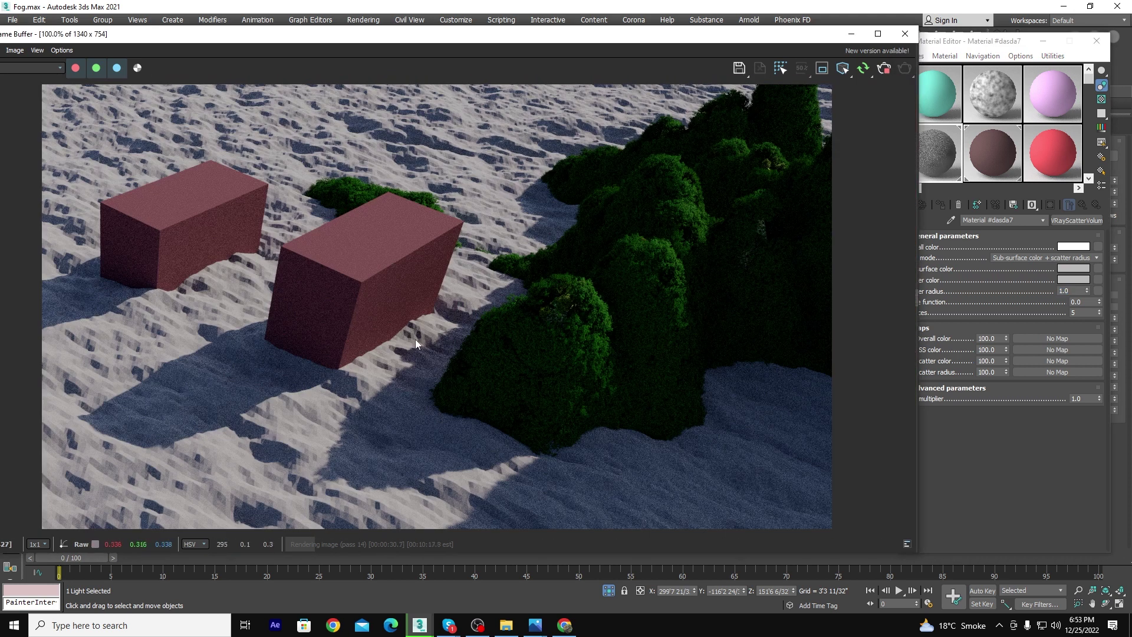
{"action": "left_click", "coordinate": [1078, 289]}
{"action": "type", "text": "10"}
{"action": "key", "text": "Return"}
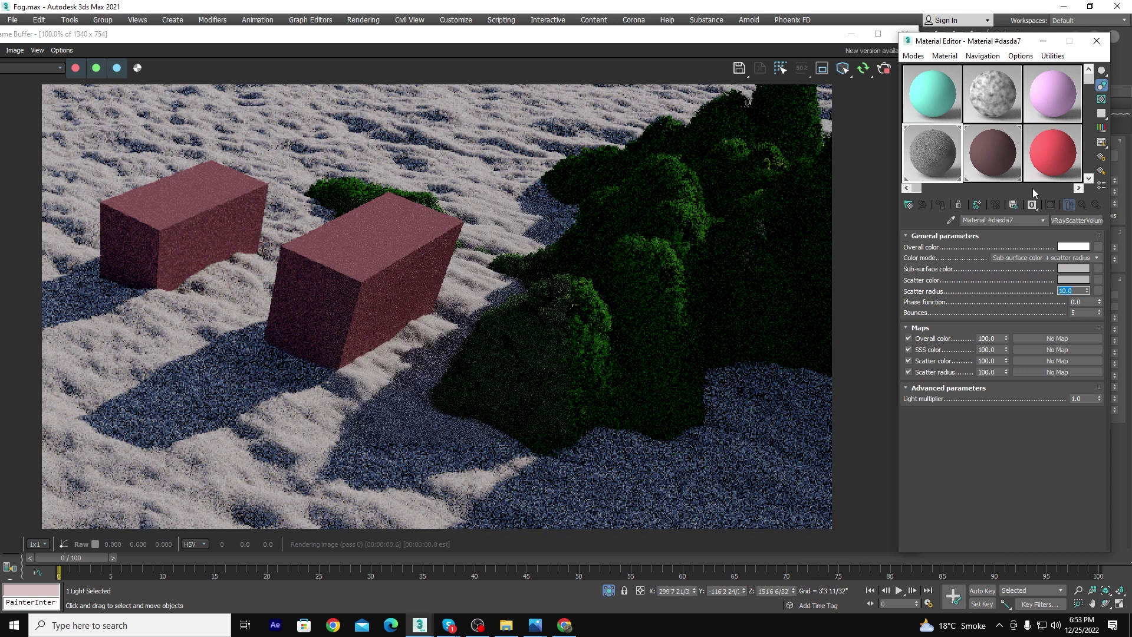
{"action": "type", "text": "50"}
{"action": "key", "text": "Return"}
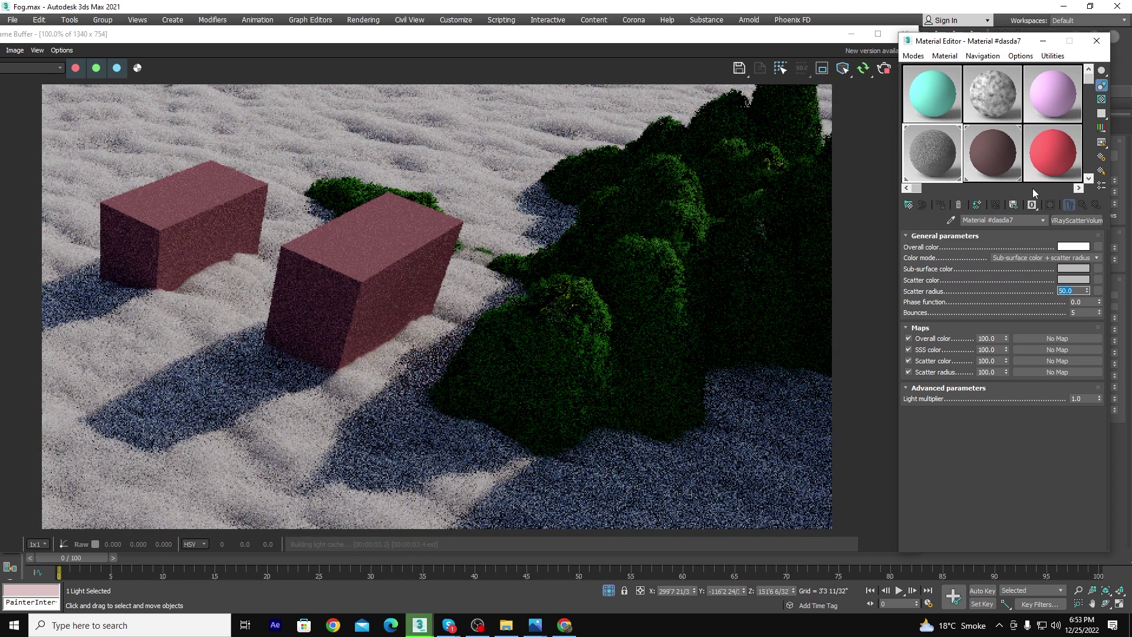
{"action": "type", "text": "500"}
{"action": "key", "text": "Return"}
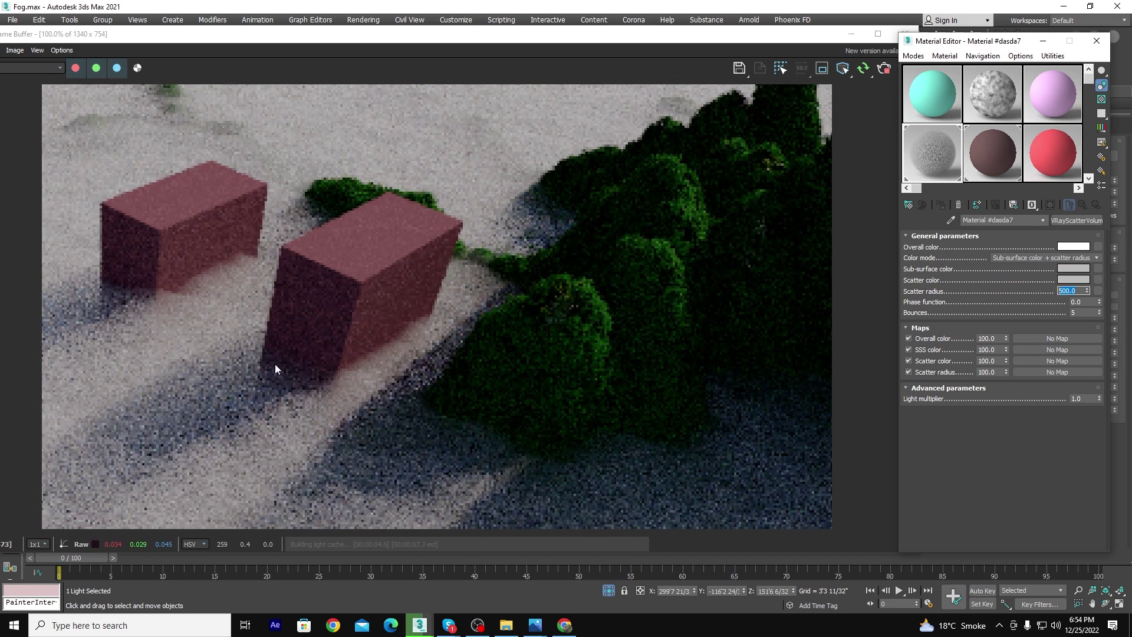
Raise the scatter radius to 1500 and compare the render.
{"action": "scroll", "coordinate": [374, 351], "scroll_direction": "up", "scroll_amount": 1}
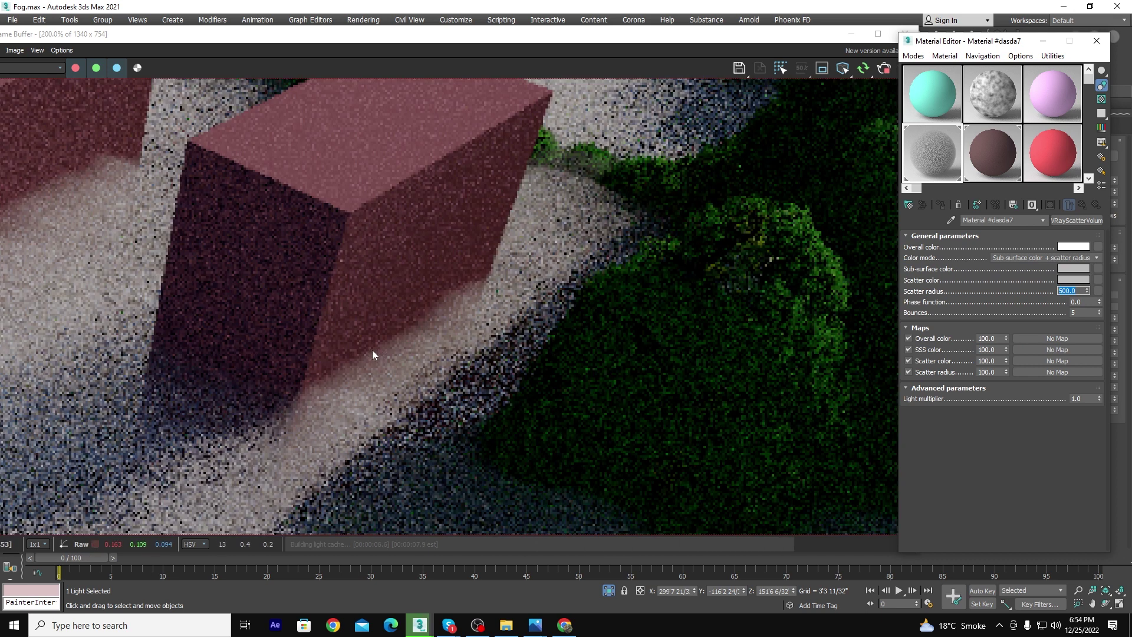
{"action": "left_click", "coordinate": [373, 350]}
{"action": "scroll", "coordinate": [369, 348], "scroll_direction": "down", "scroll_amount": 2}
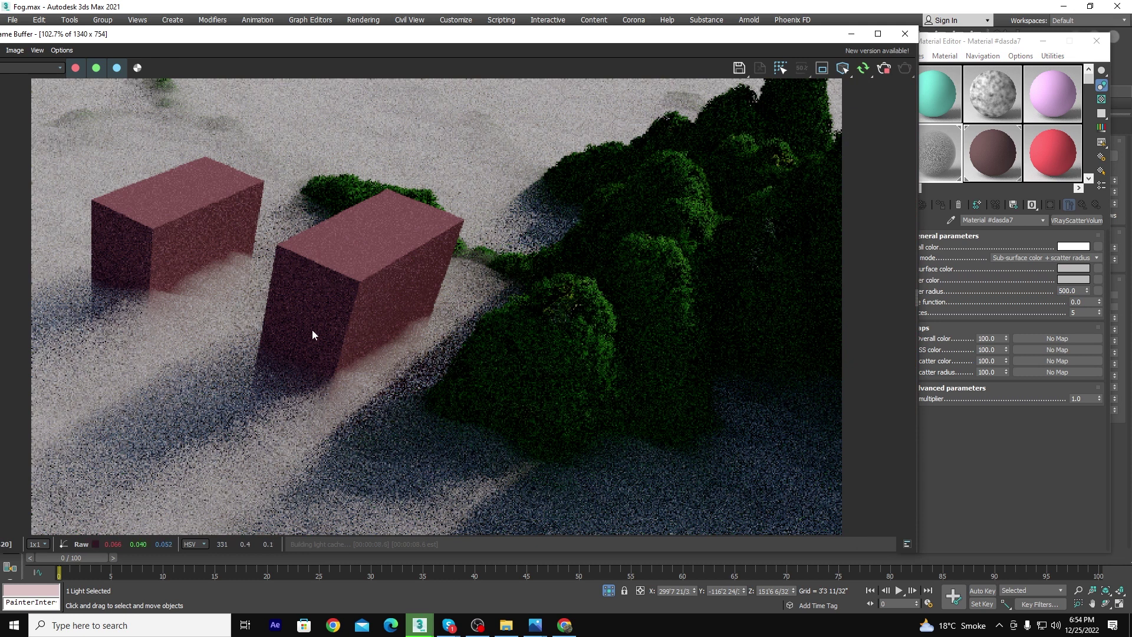
{"action": "middle_click_drag", "start_coordinate": [370, 348], "coordinate": [358, 332]}
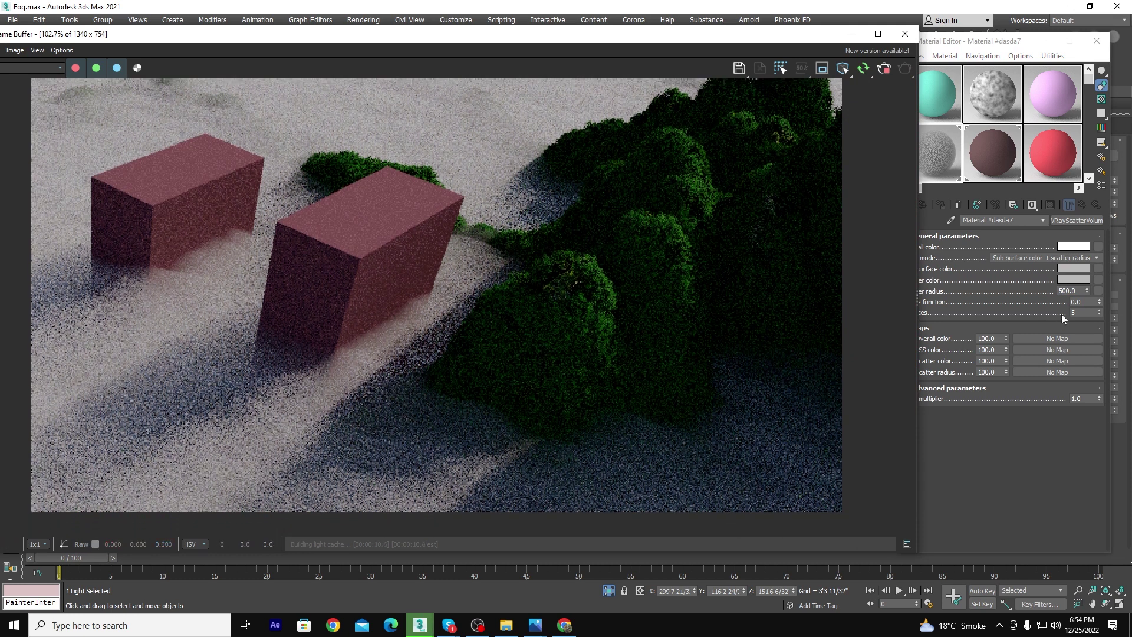
{"action": "double_click", "coordinate": [1058, 292]}
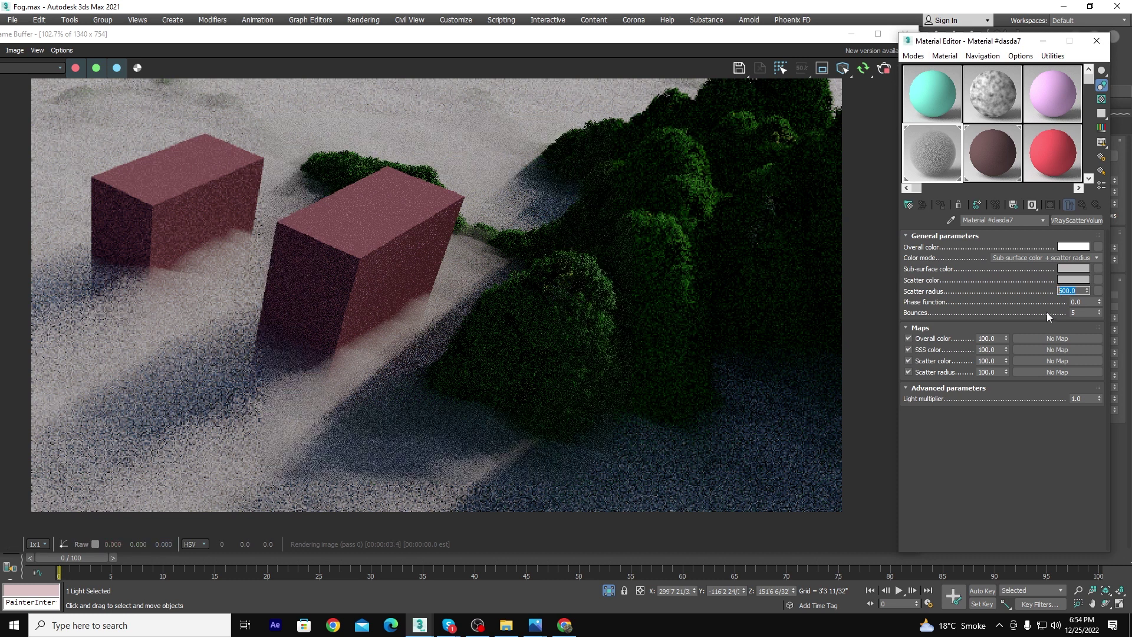
{"action": "type", "text": "1500"}
{"action": "key", "text": "Return"}
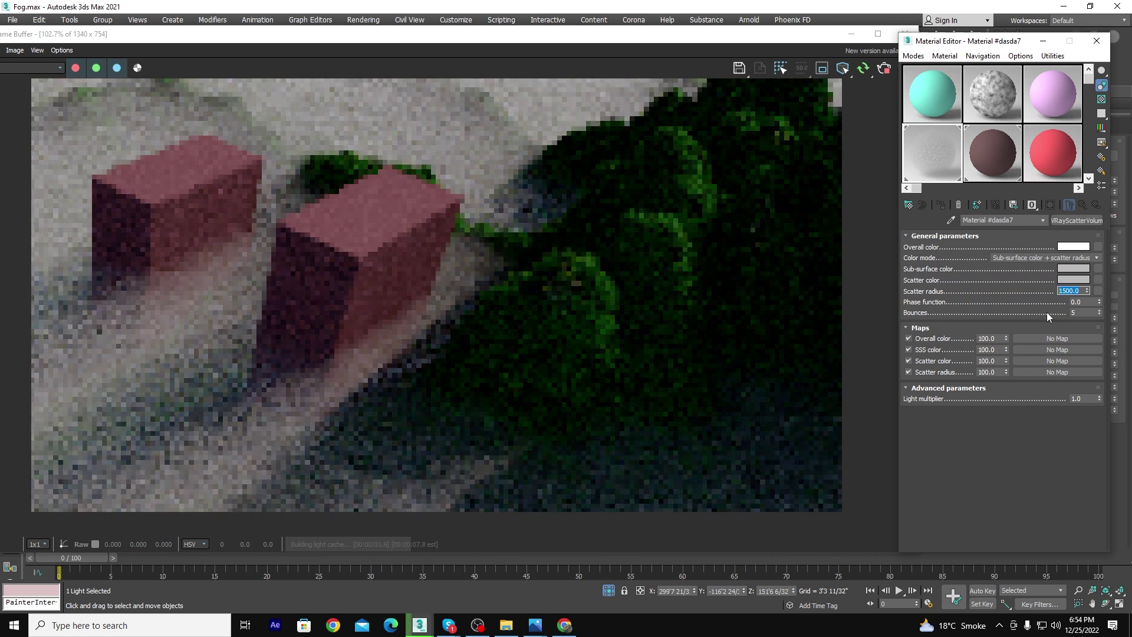
Set the scatter radius to 2200 for thick white fog.
{"action": "left_click", "coordinate": [499, 312]}
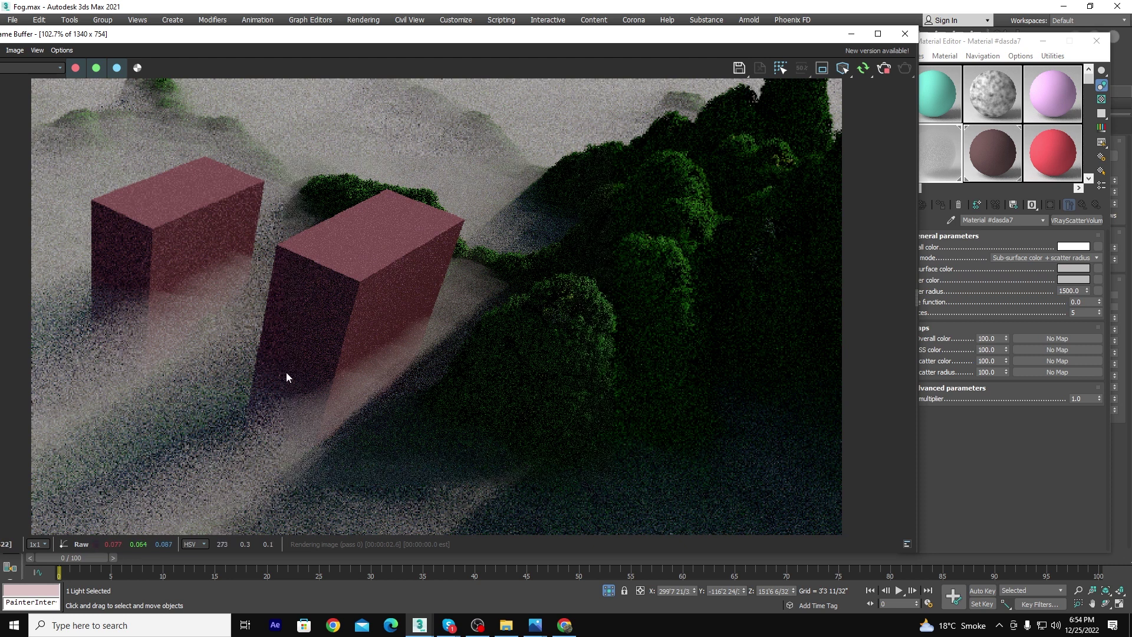
{"action": "scroll", "coordinate": [318, 349], "scroll_direction": "up", "scroll_amount": 2}
{"action": "scroll", "coordinate": [384, 356], "scroll_direction": "down", "scroll_amount": 4}
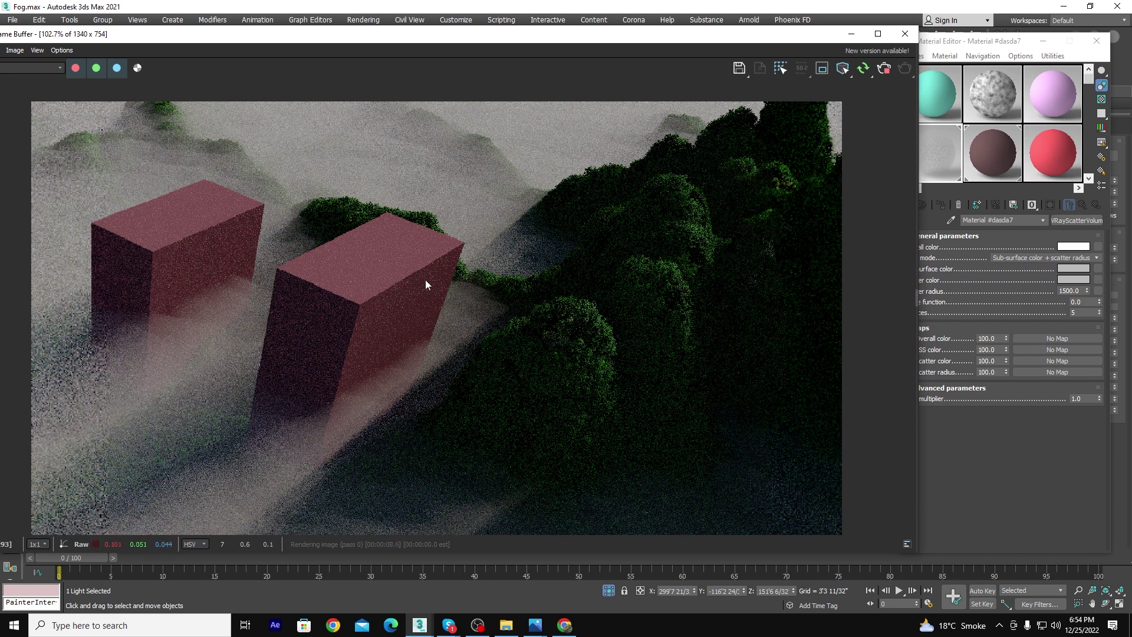
{"action": "scroll", "coordinate": [370, 254], "scroll_direction": "down", "scroll_amount": 2}
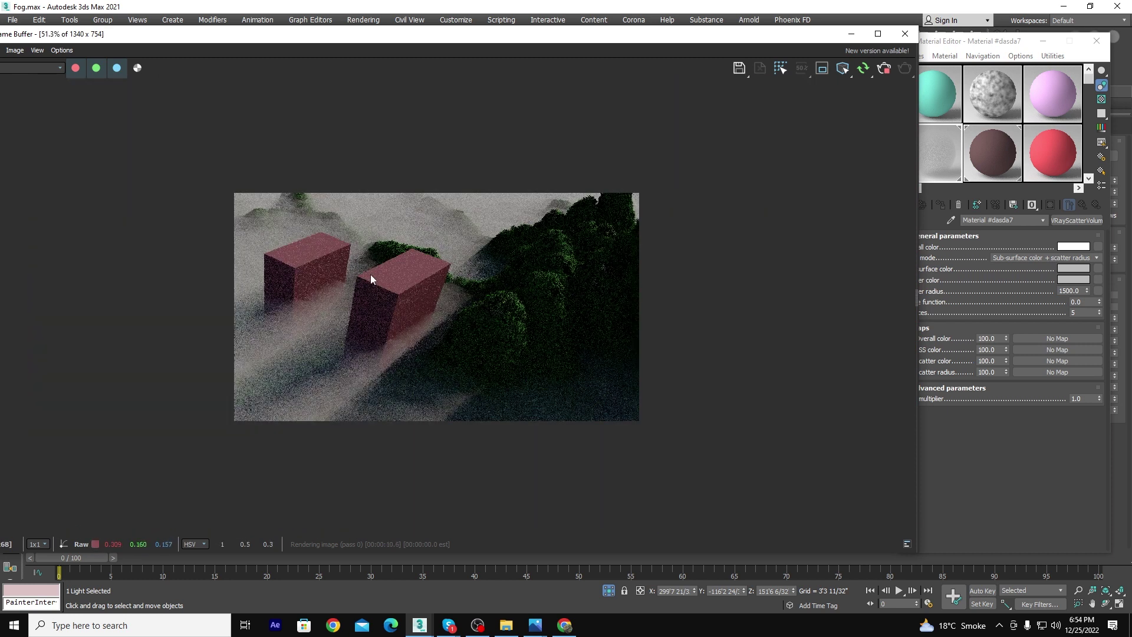
{"action": "scroll", "coordinate": [371, 277], "scroll_direction": "up", "scroll_amount": 2}
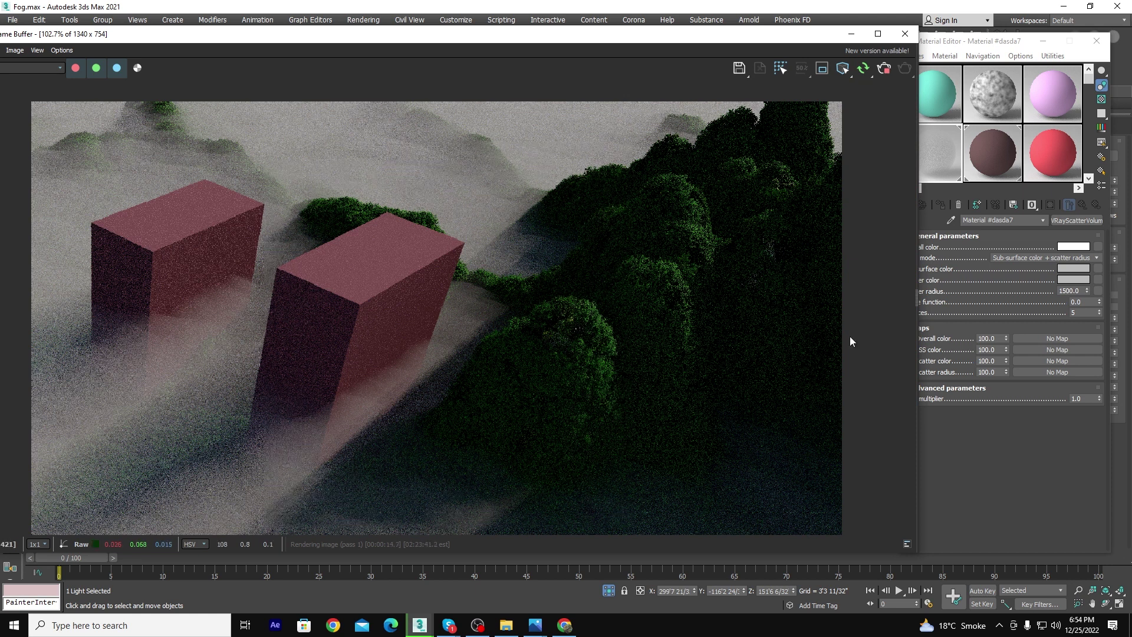
{"action": "left_click", "coordinate": [1041, 291]}
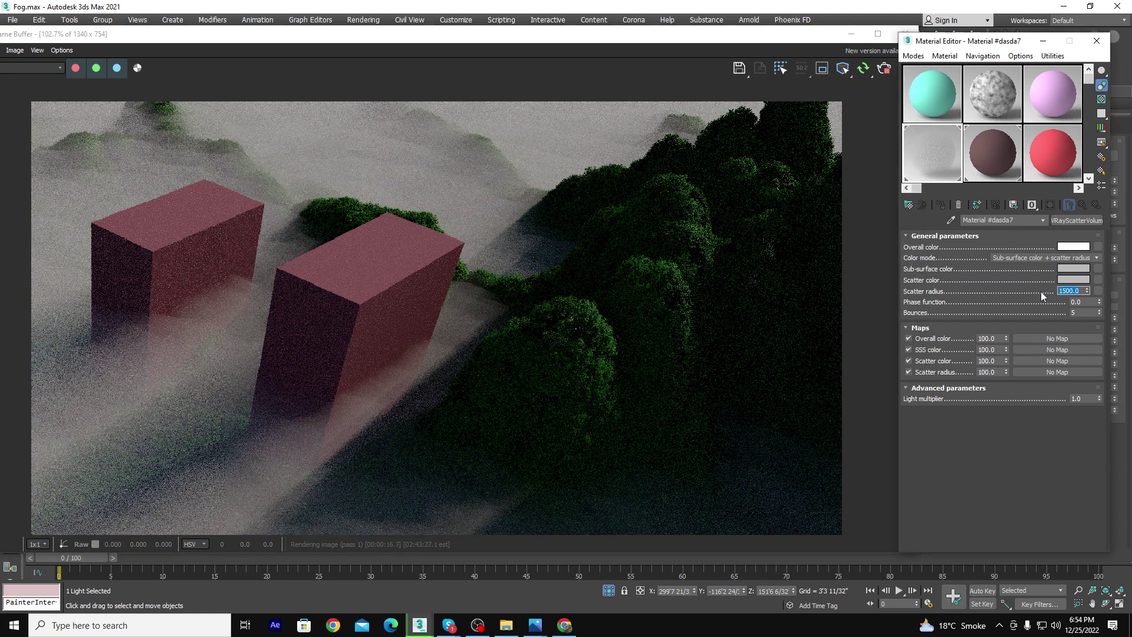
{"action": "type", "text": "2200"}
{"action": "key", "text": "Return"}
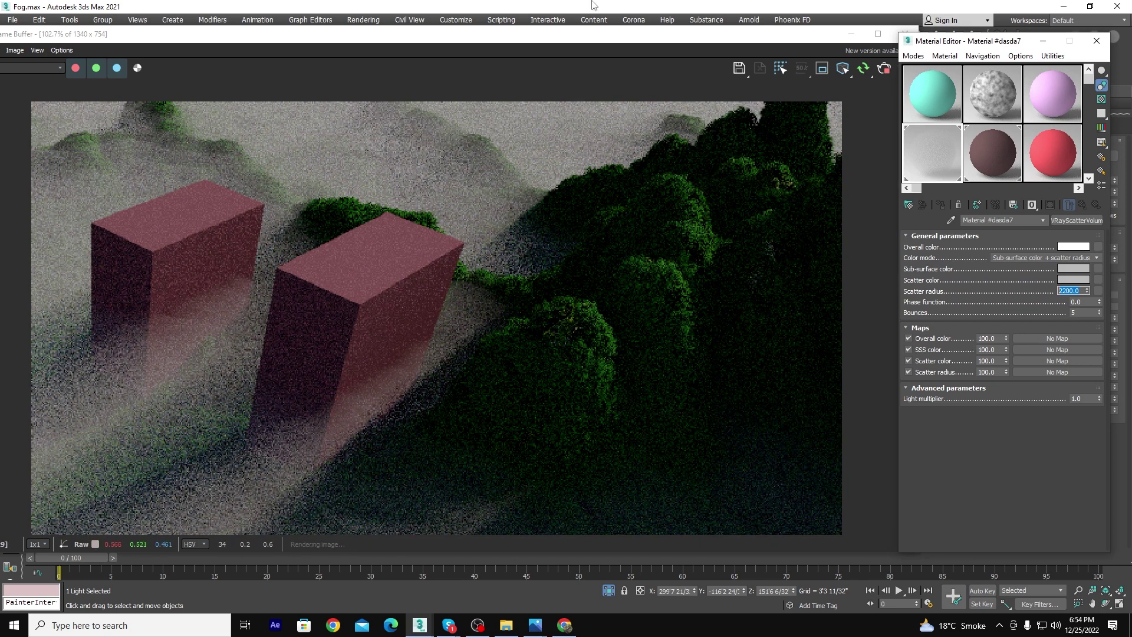
{"action": "left_click_drag", "start_coordinate": [553, 35], "coordinate": [548, 325]}
Restore the two-viewport layout, then zoom and pan the Top view onto the blocks and hills.
{"action": "left_click", "coordinate": [601, 213]}
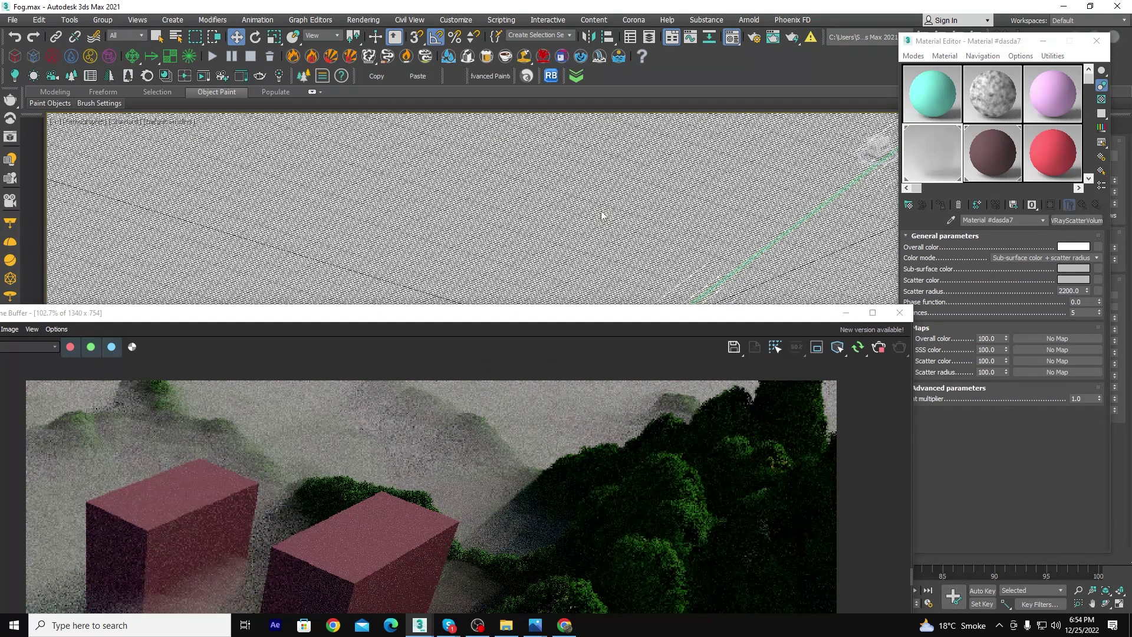
{"action": "key", "text": "alt+w"}
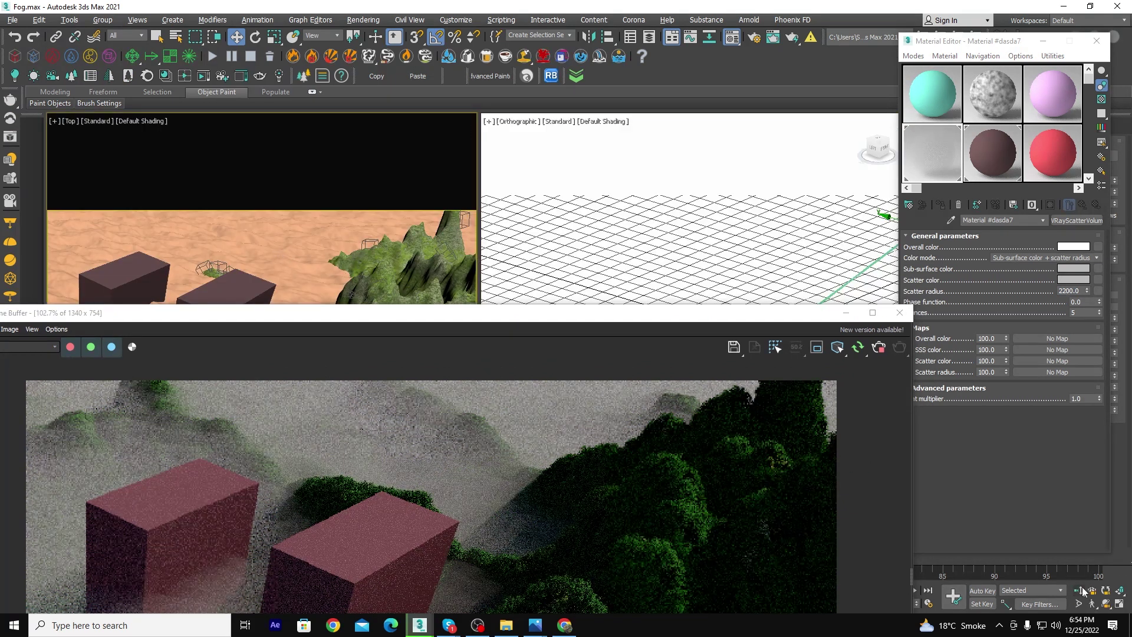
{"action": "left_click", "coordinate": [1078, 590]}
{"action": "left_click_drag", "start_coordinate": [343, 248], "coordinate": [338, 266]}
{"action": "mouse_move", "coordinate": [338, 266]}
{"action": "middle_mouse_down"}
{"action": "mouse_move", "coordinate": [311, 213]}
{"action": "mouse_move", "coordinate": [305, 240]}
{"action": "middle_mouse_up"}
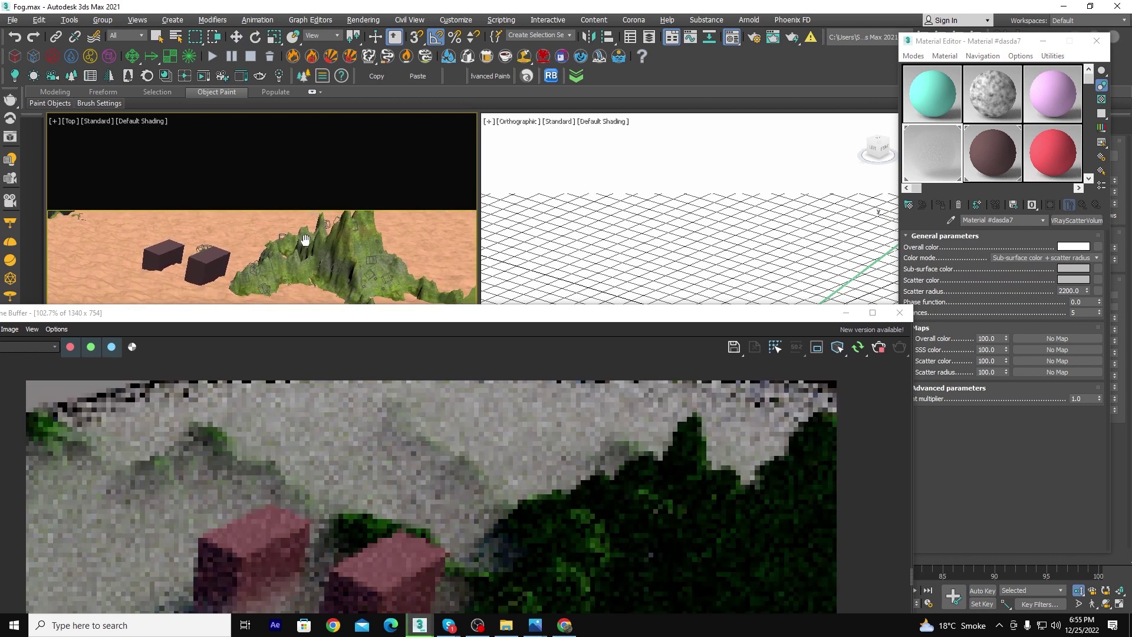
{"action": "double_click", "coordinate": [456, 313]}
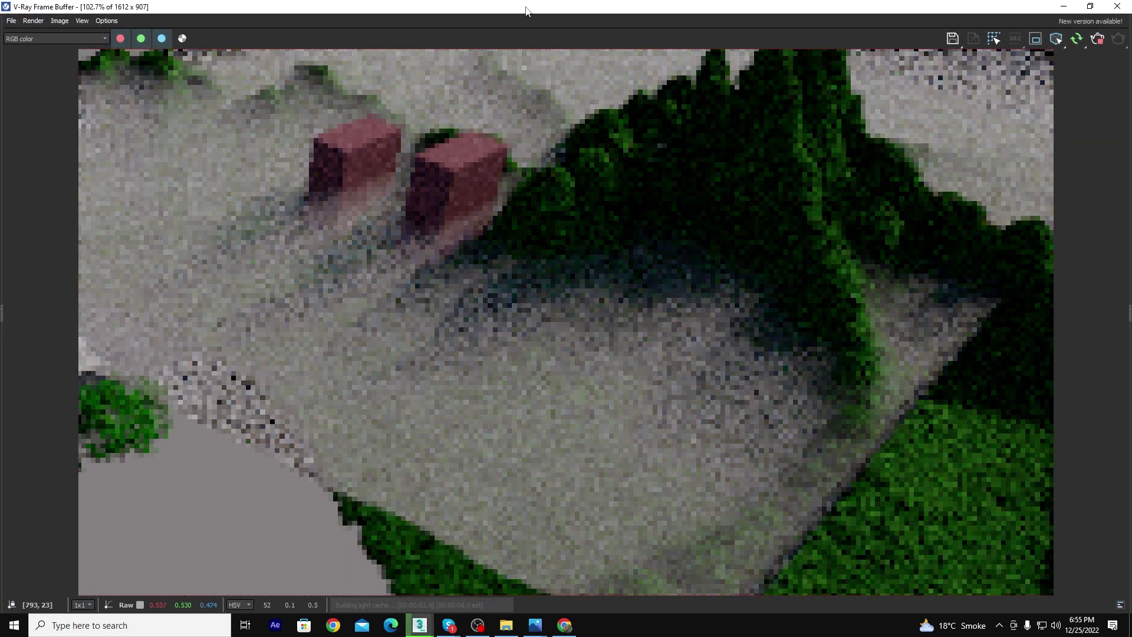
{"action": "left_click_drag", "start_coordinate": [527, 12], "coordinate": [507, 469]}
{"action": "middle_click_drag", "start_coordinate": [355, 322], "coordinate": [355, 328]}
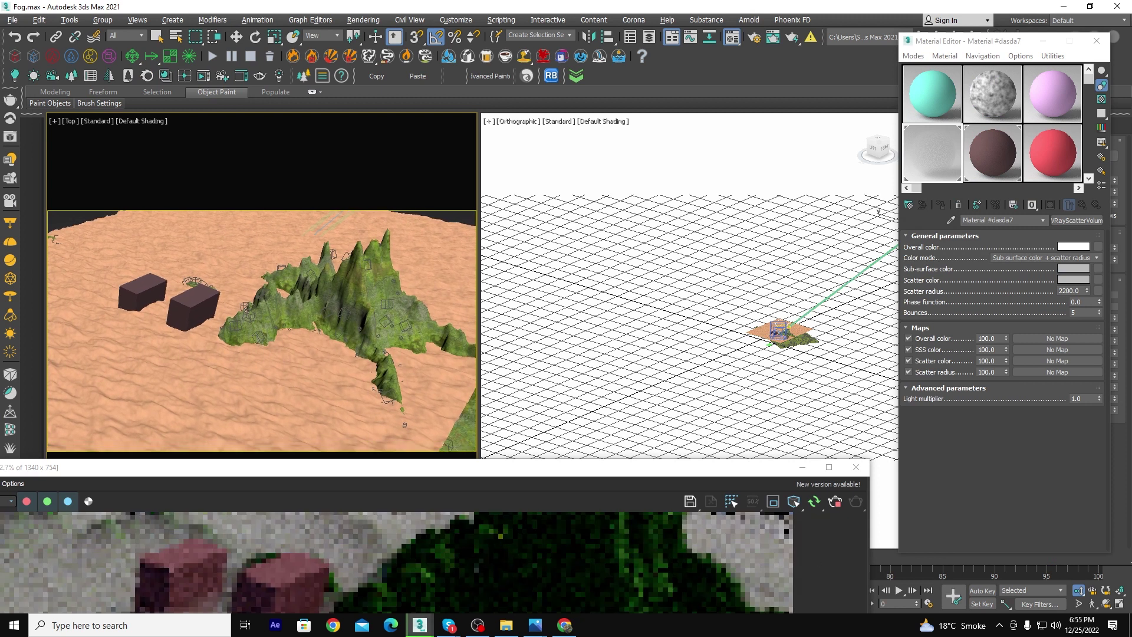
Orbit the view to look down on the scene and check the render full screen.
{"action": "left_click", "coordinate": [1106, 602]}
{"action": "left_click_drag", "start_coordinate": [383, 324], "coordinate": [471, 437]}
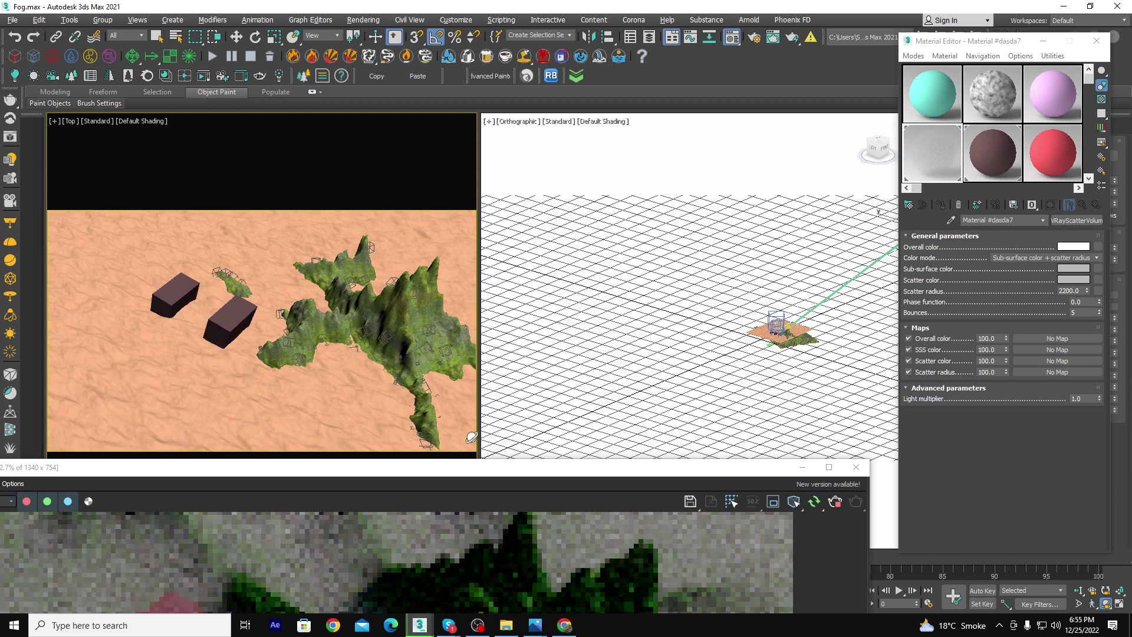
{"action": "double_click", "coordinate": [467, 471]}
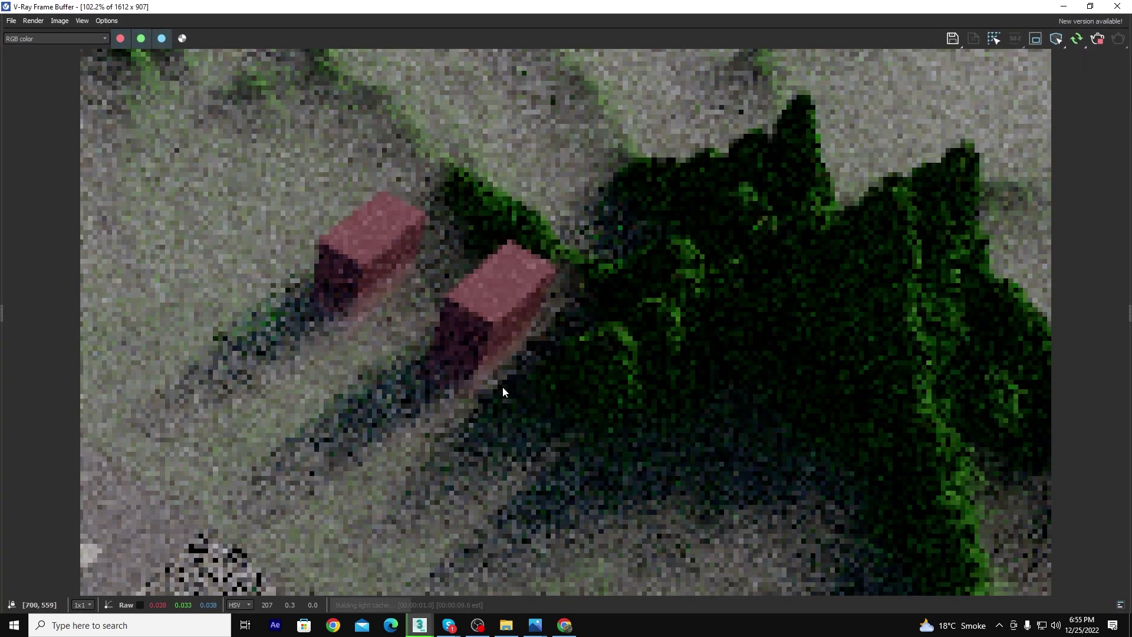
{"action": "double_click", "coordinate": [743, 7]}
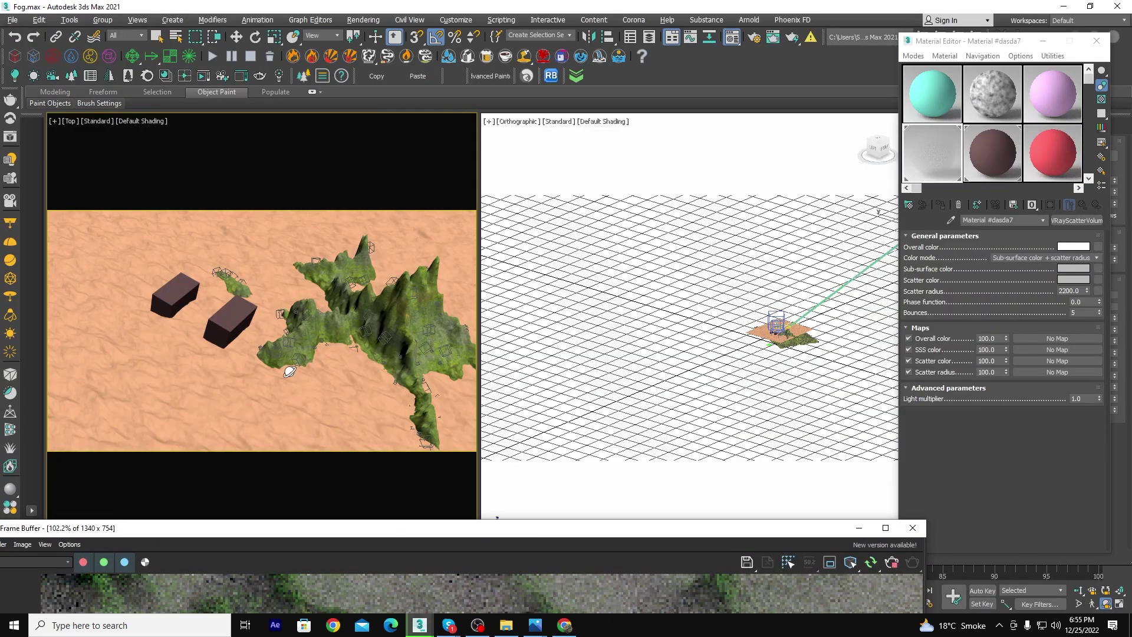
{"action": "double_click", "coordinate": [388, 533]}
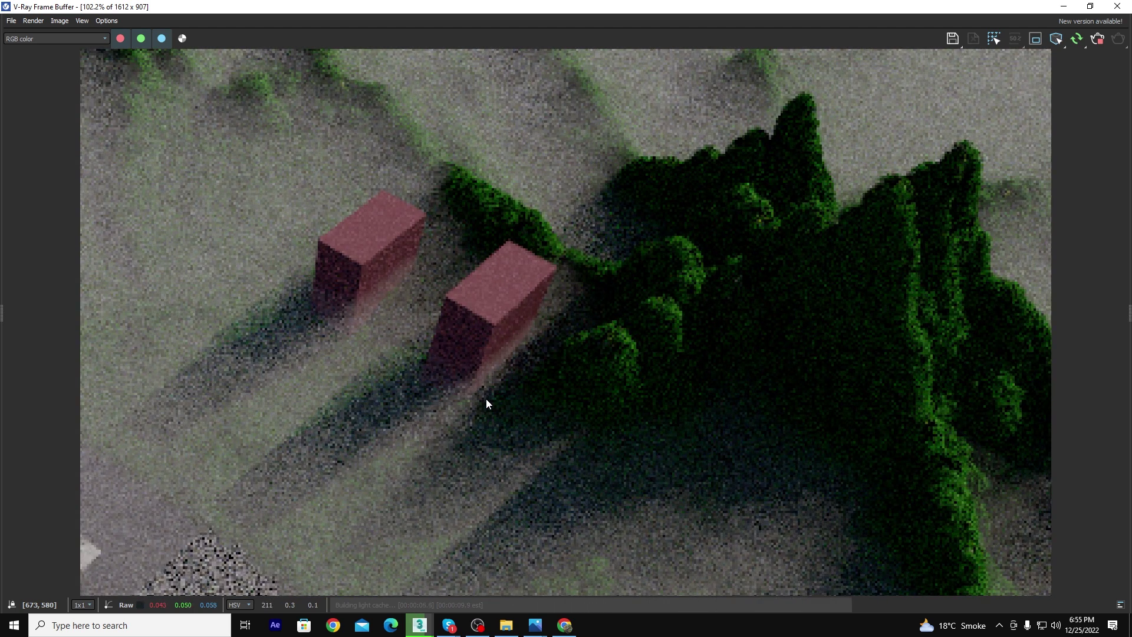
{"action": "left_click_drag", "start_coordinate": [484, 7], "coordinate": [447, 18]}
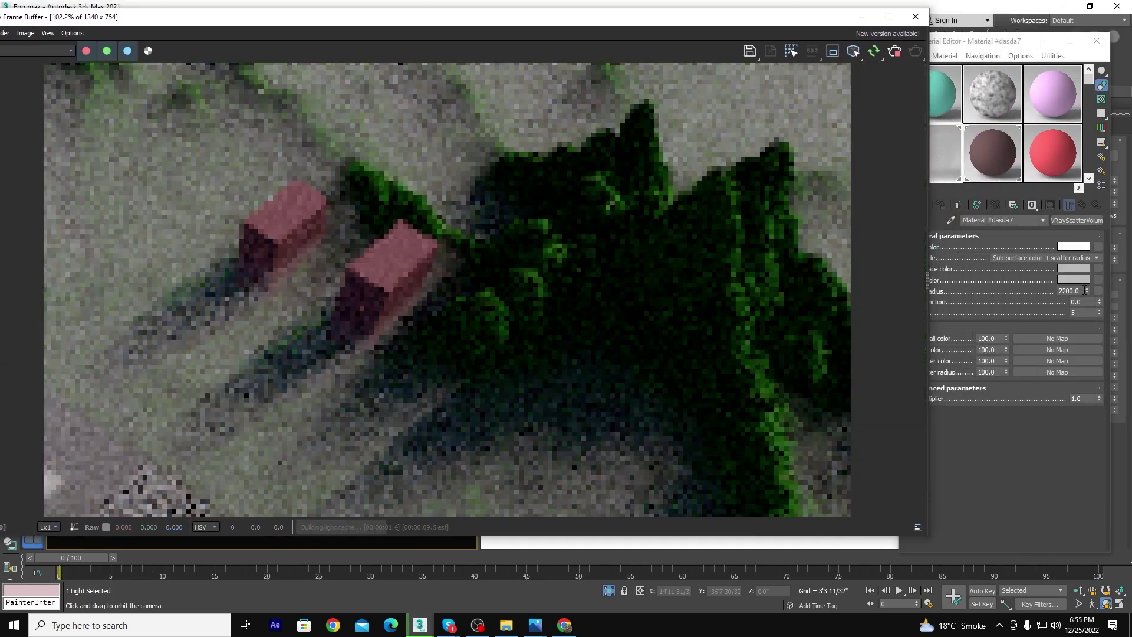
Set the fog material's scatter radius back to 1500.
{"action": "double_click", "coordinate": [1078, 290]}
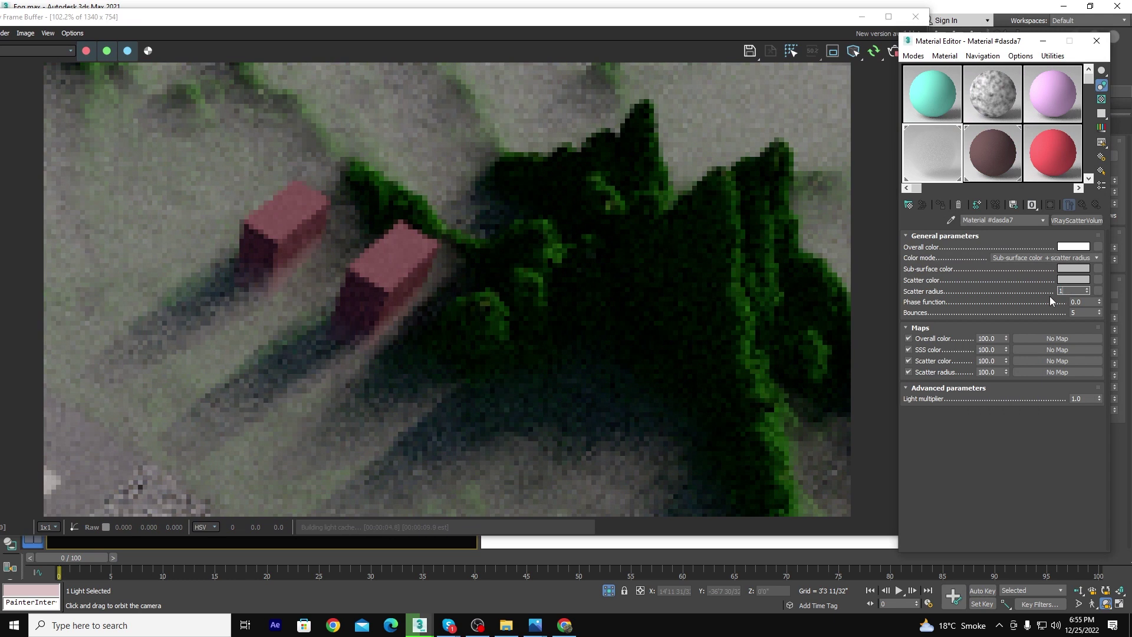
{"action": "type", "text": "500"}
{"action": "key", "text": "Return"}
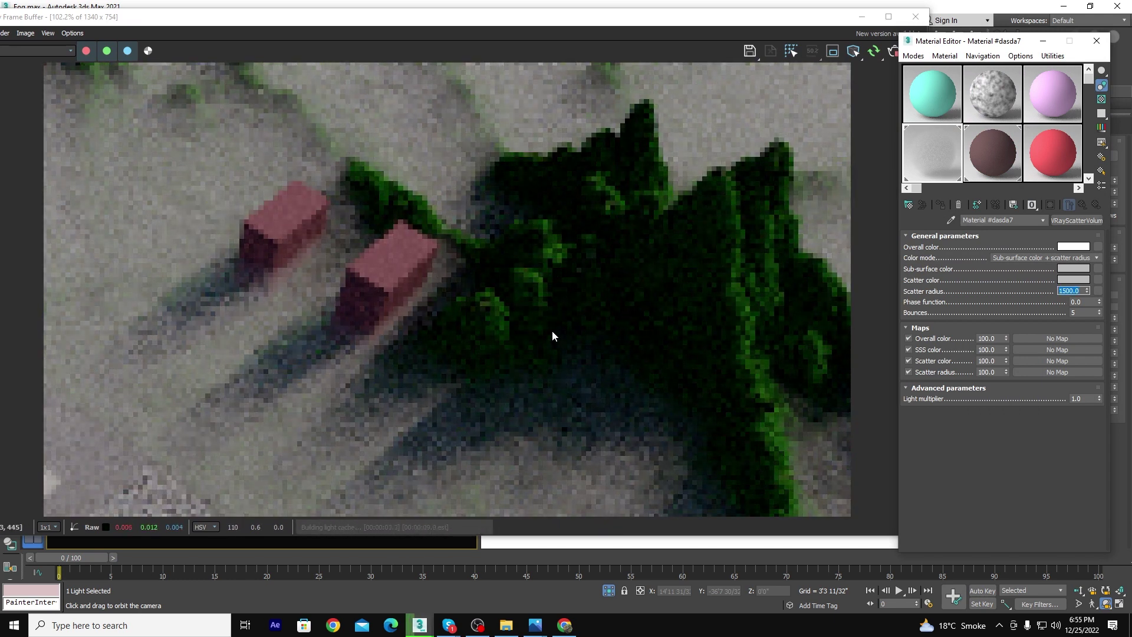
Set the fog's Overall color to light grey (223), discarding a trial red.
{"action": "left_click", "coordinate": [1071, 247]}
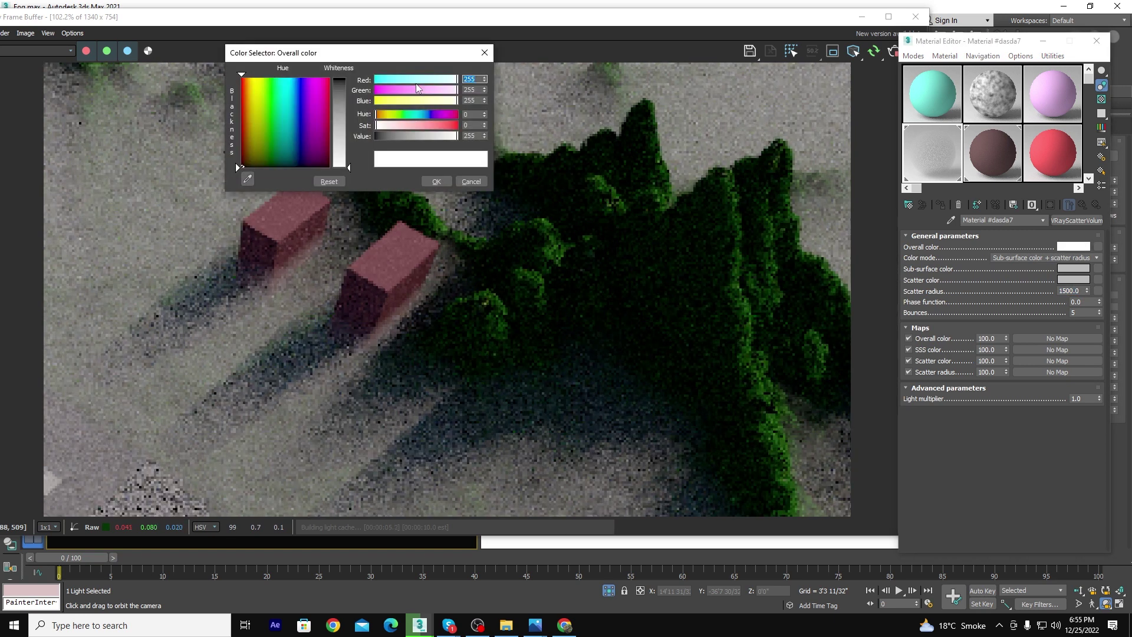
{"action": "left_click_drag", "start_coordinate": [416, 83], "coordinate": [392, 79]}
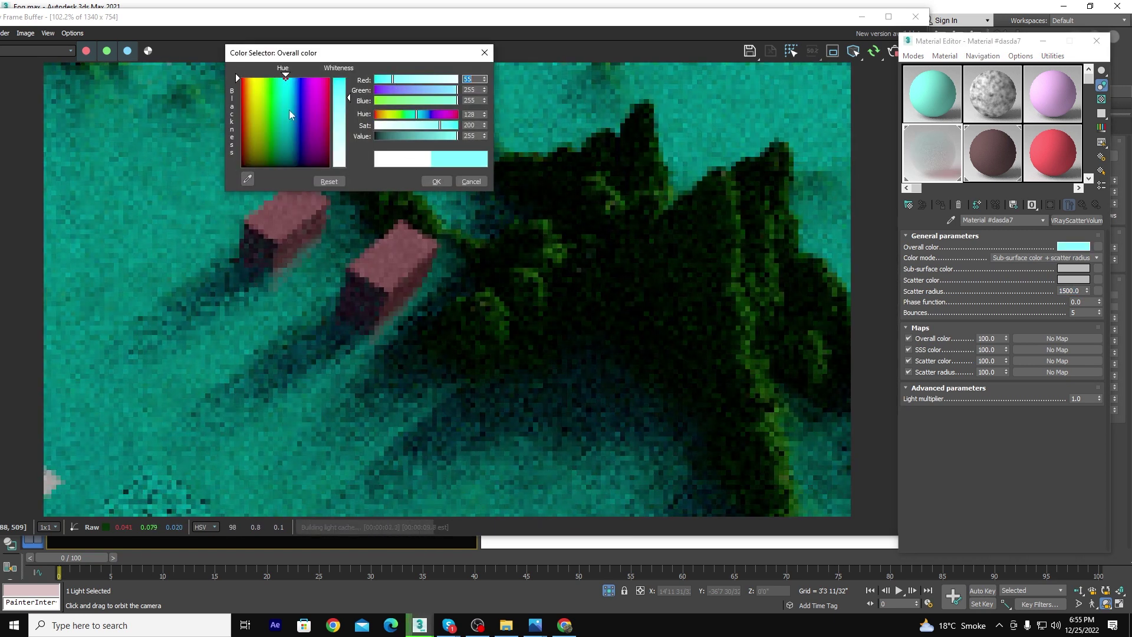
{"action": "left_click", "coordinate": [241, 98]}
{"action": "left_click_drag", "start_coordinate": [348, 97], "coordinate": [349, 79]}
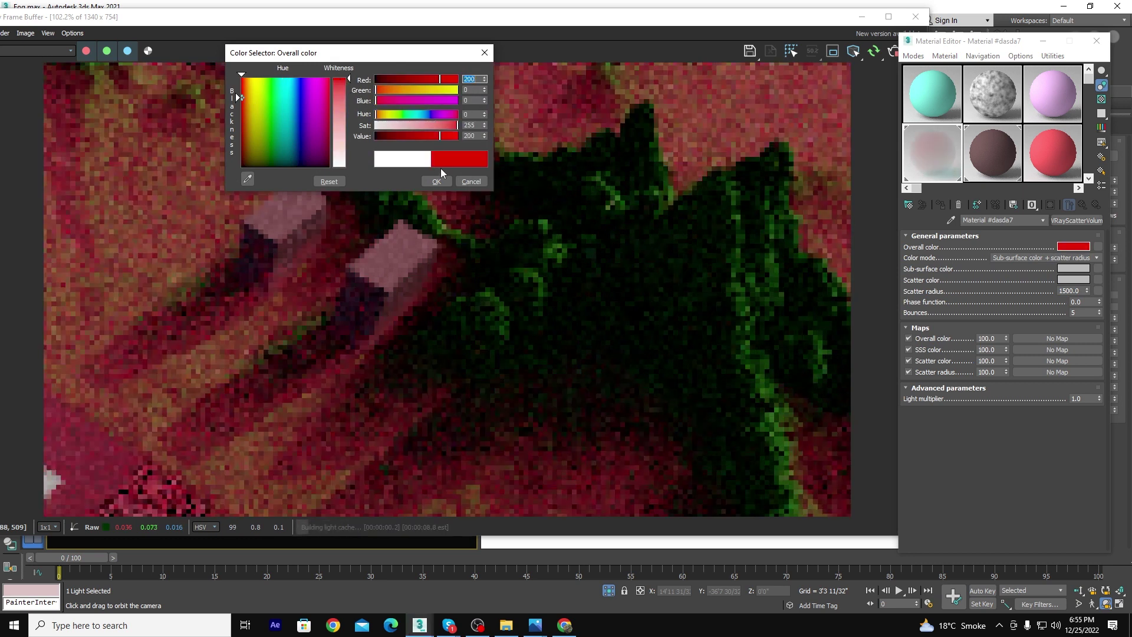
{"action": "left_click", "coordinate": [471, 179]}
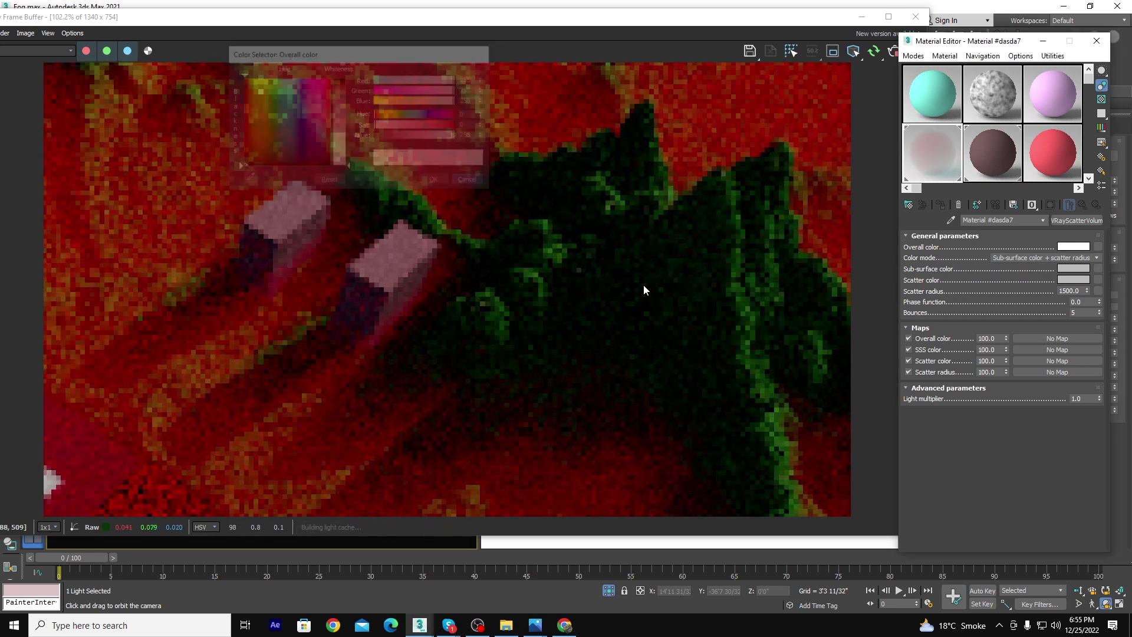
{"action": "left_click", "coordinate": [1078, 249]}
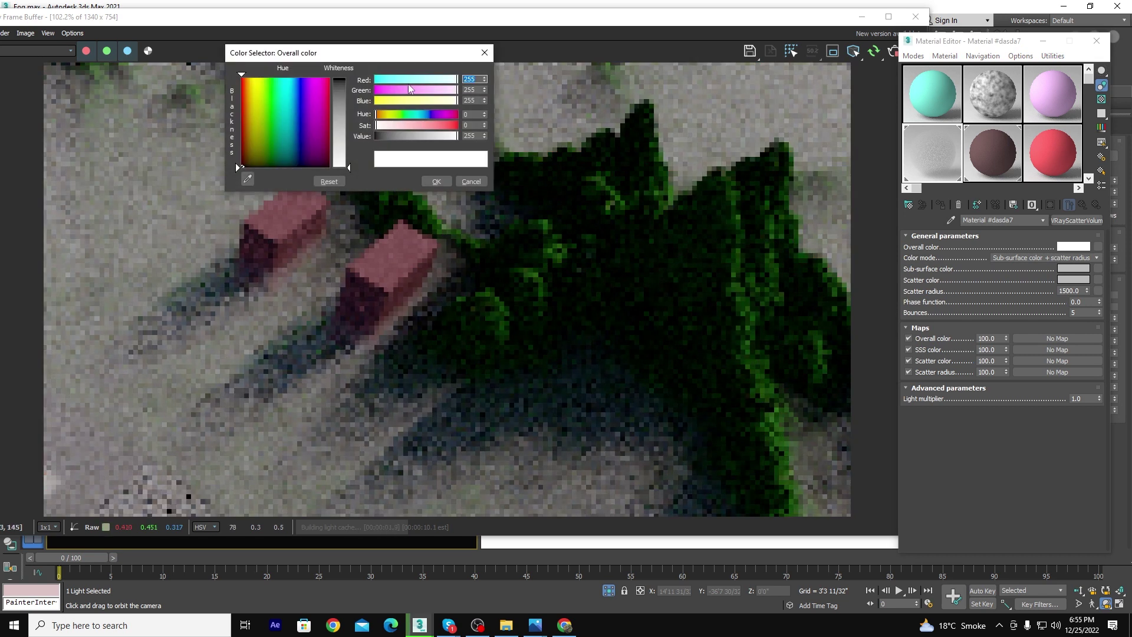
{"action": "left_click_drag", "start_coordinate": [433, 140], "coordinate": [440, 140]}
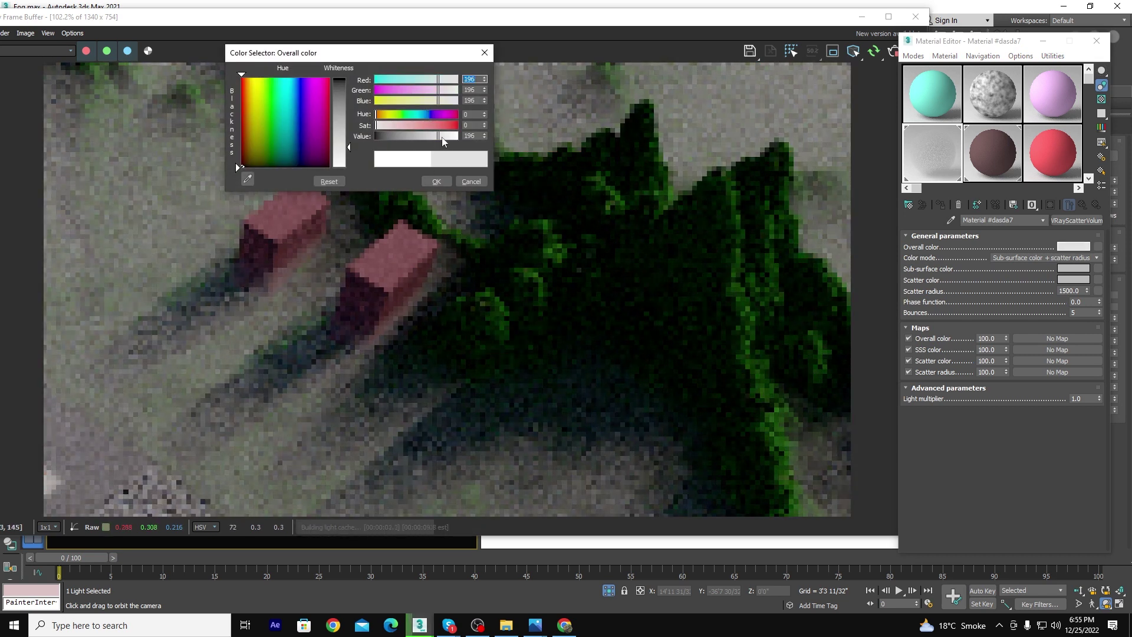
{"action": "left_click", "coordinate": [437, 182]}
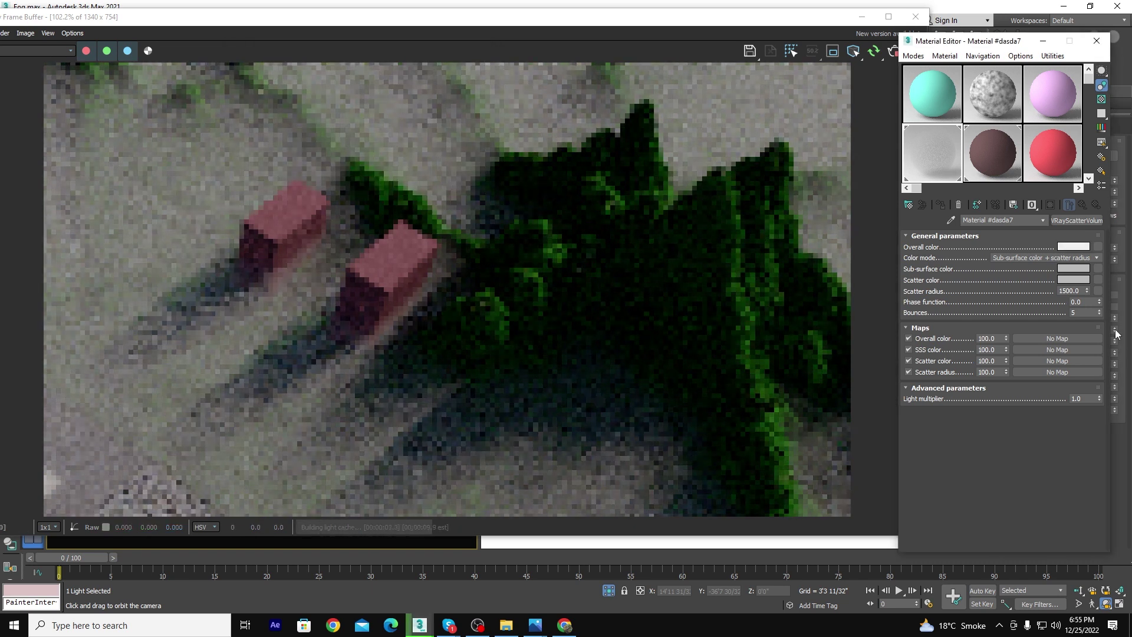
Set the fog material's phase function to 1.0, then 0.5.
{"action": "double_click", "coordinate": [1075, 301]}
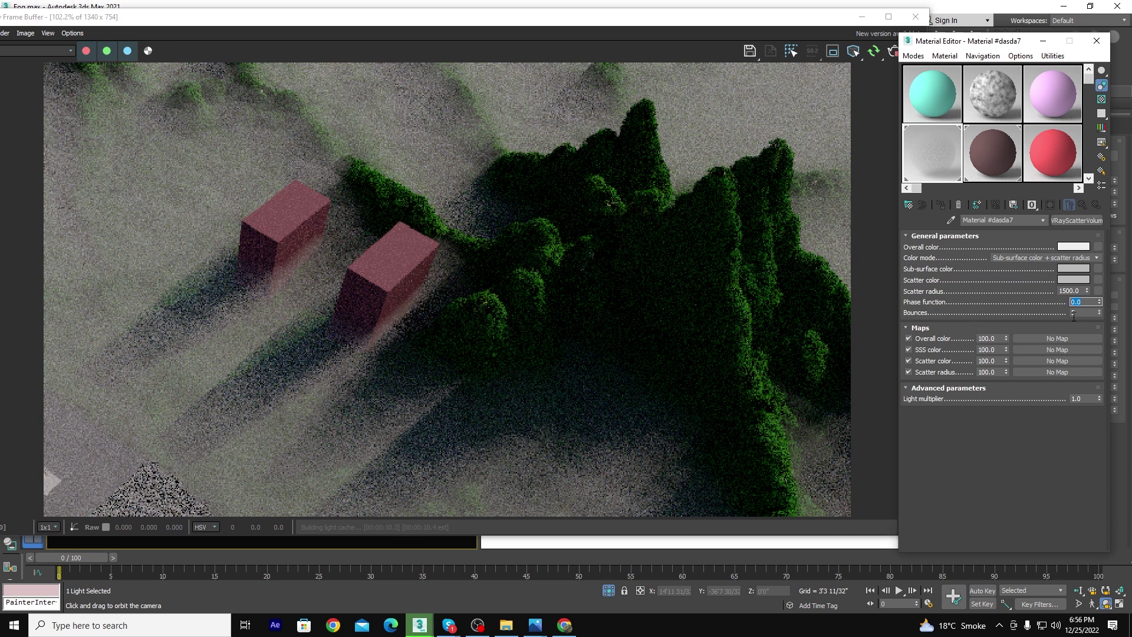
{"action": "type", "text": "1"}
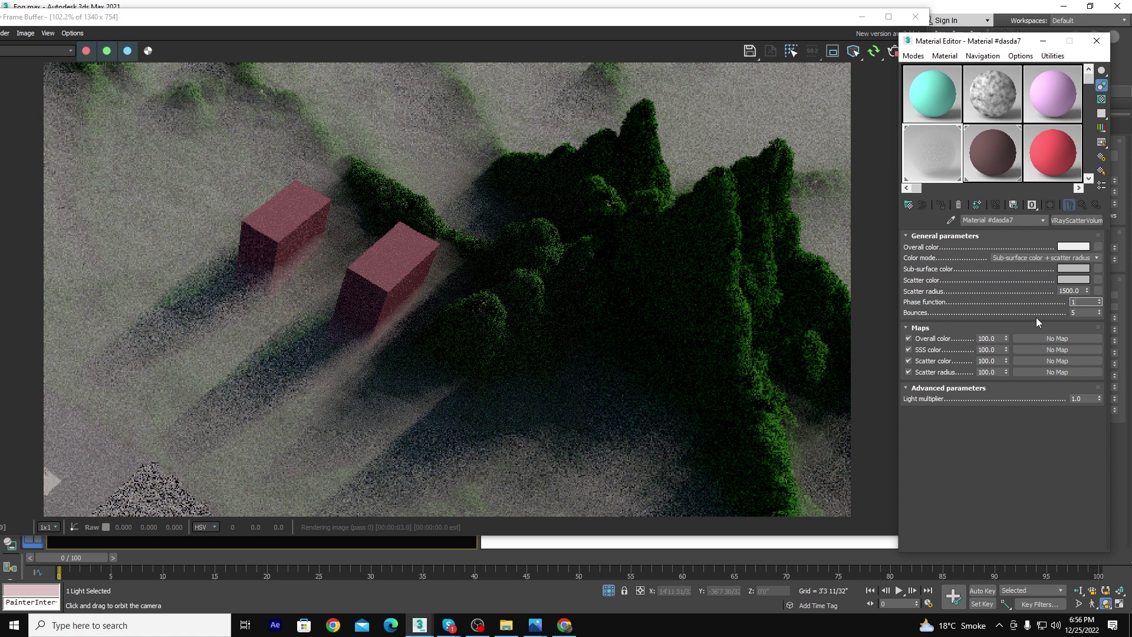
{"action": "key", "text": "Return"}
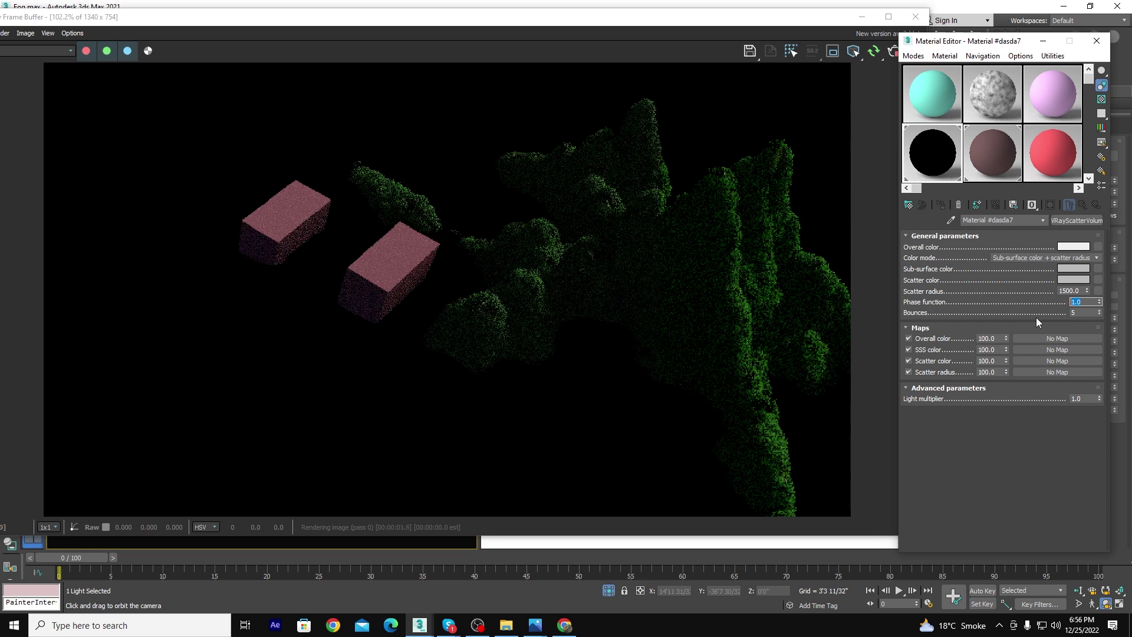
{"action": "type", "text": "1"}
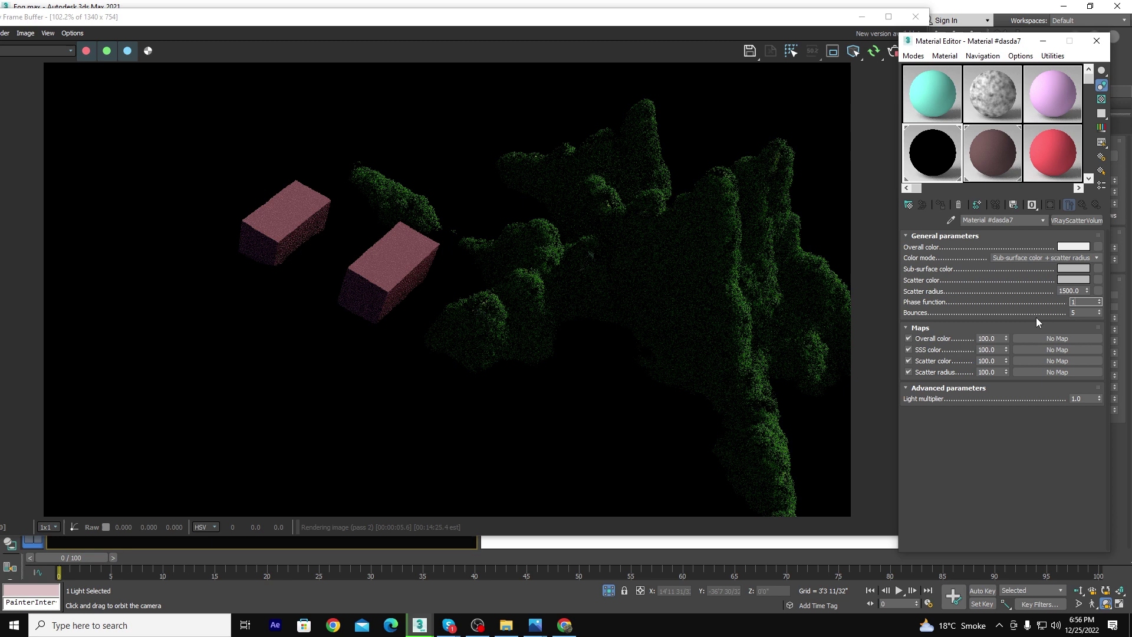
{"action": "type", "text": "0."}
{"action": "type", "text": "5"}
{"action": "key", "text": "Return"}
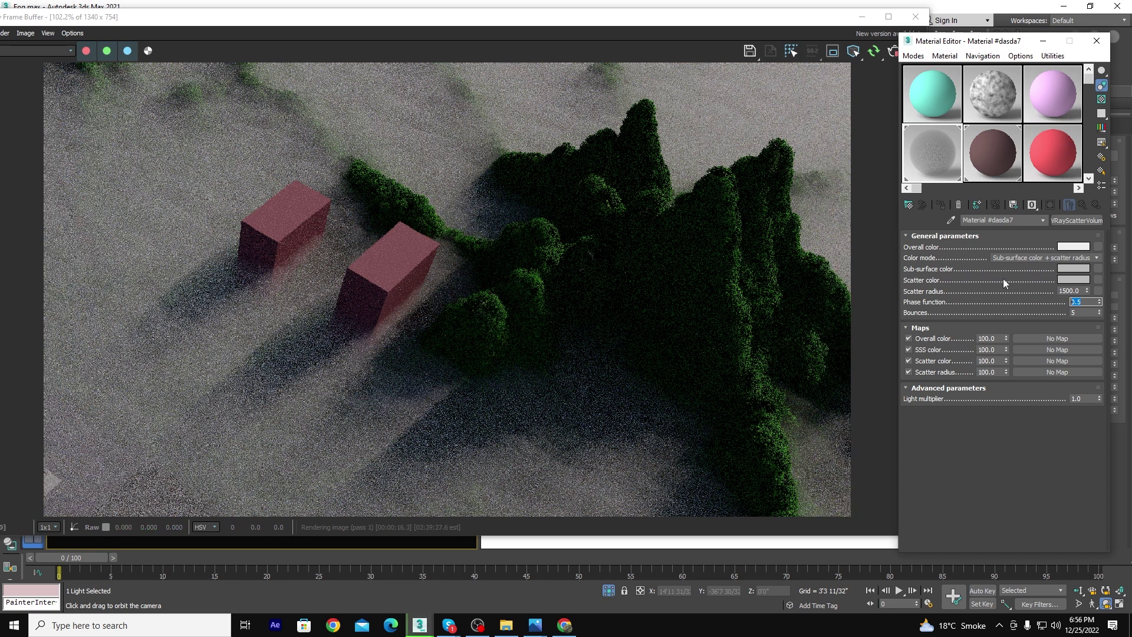
Lower the phase function to 0.1, then settle on 0.2.
{"action": "type", "text": "0."}
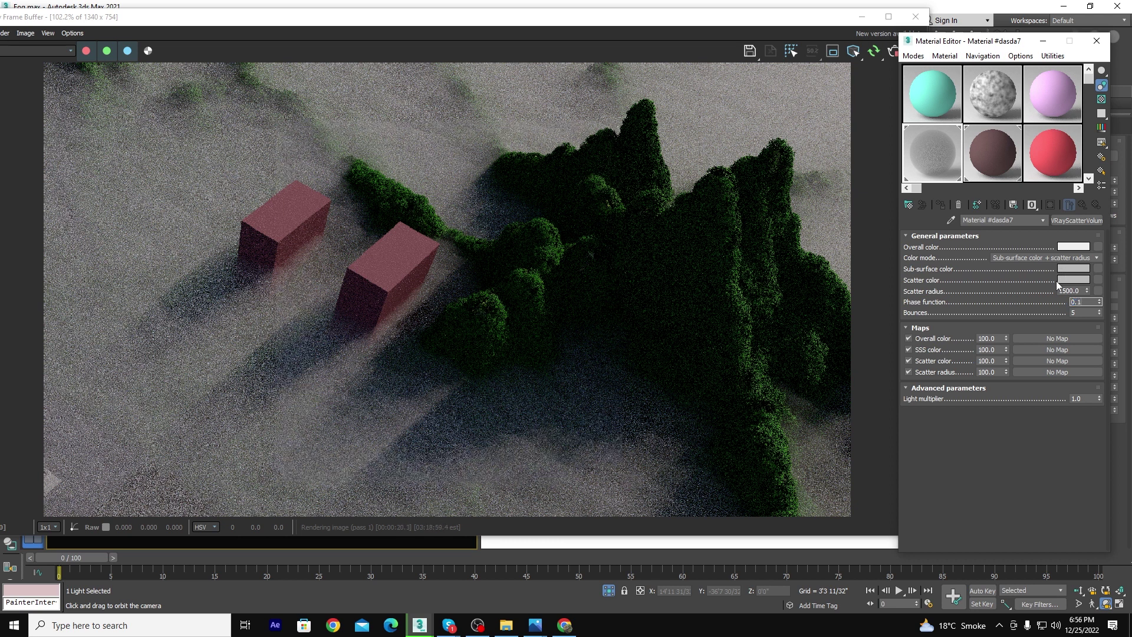
{"action": "key", "text": "Return"}
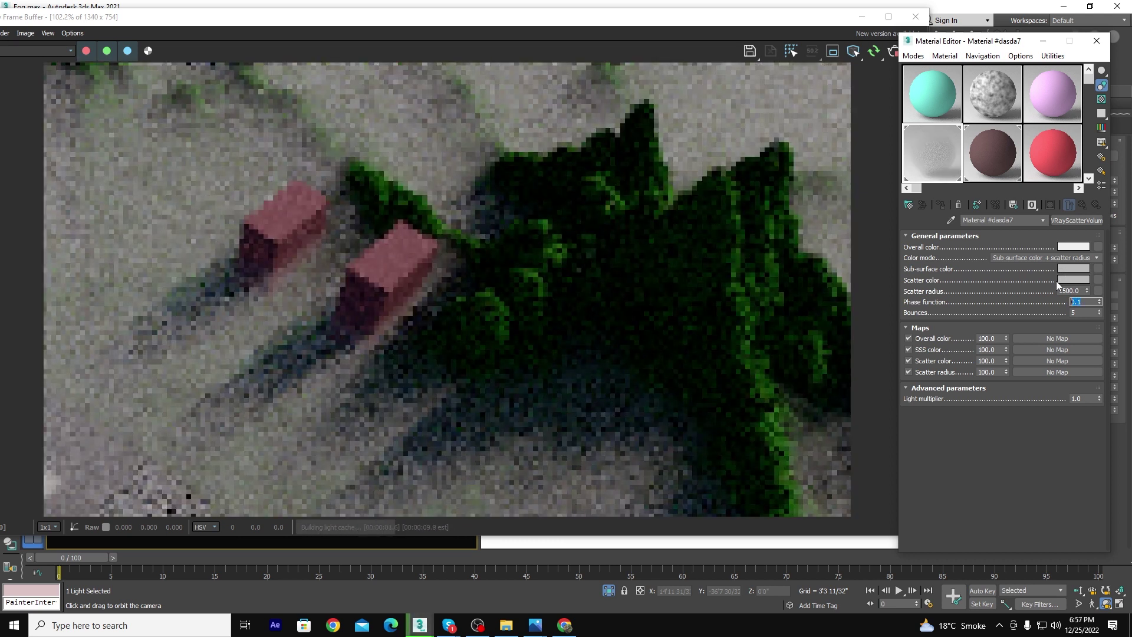
{"action": "type", "text": "0.2"}
{"action": "key", "text": "Return"}
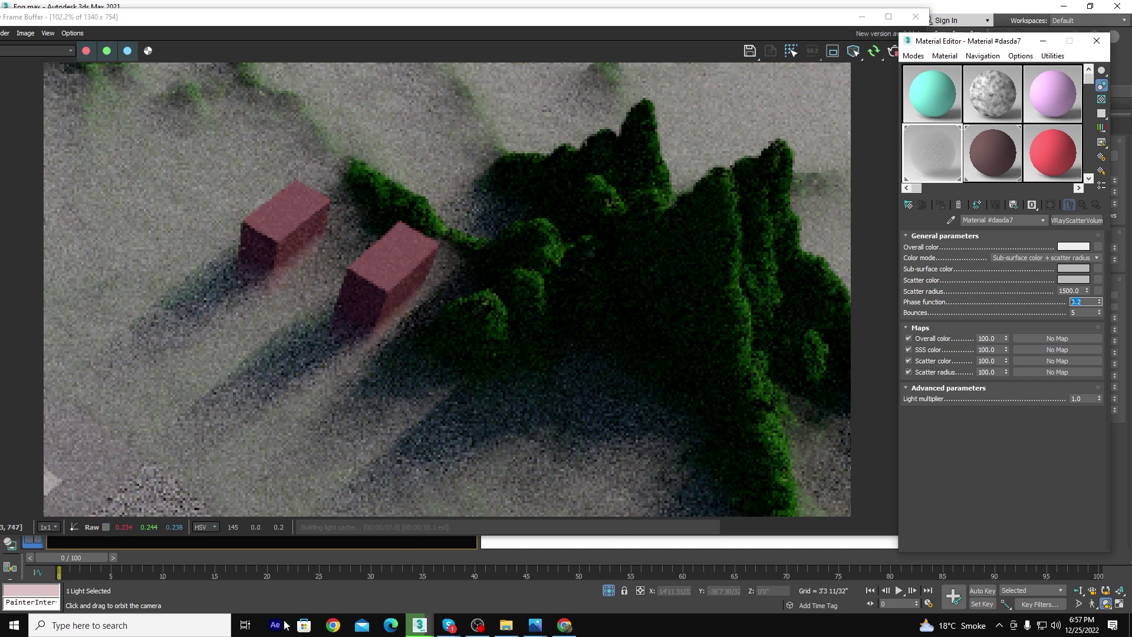
Launch Chaos Player from Windows search and allow chaosplayer_qt5.exe past the SmartScreen warning.
{"action": "left_click", "coordinate": [132, 631]}
{"action": "type", "text": "ch"}
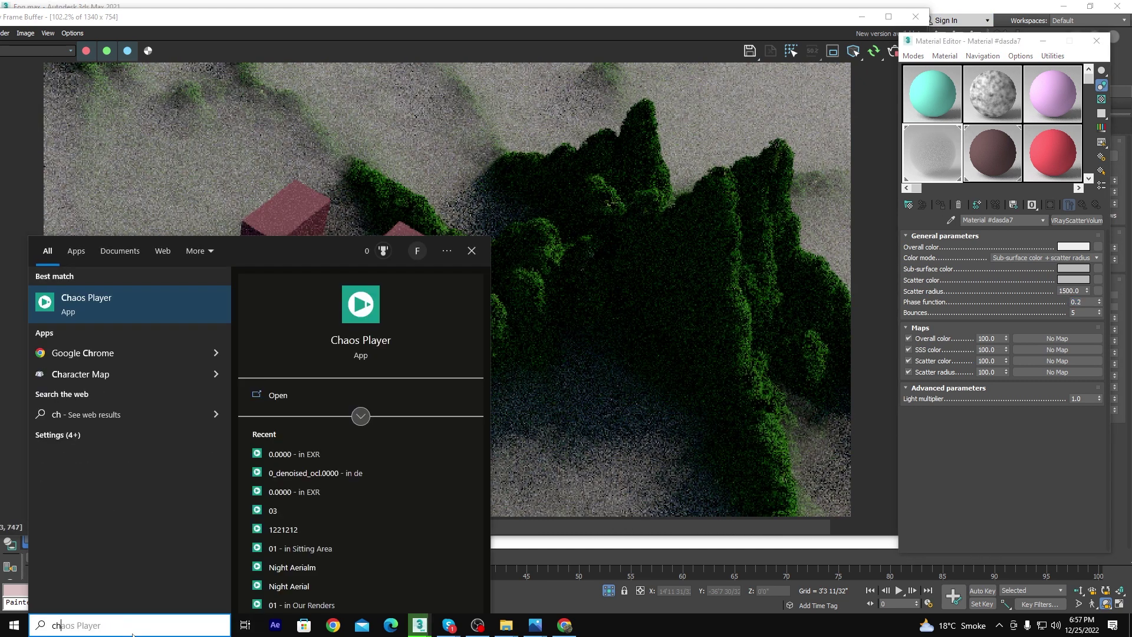
{"action": "left_click", "coordinate": [413, 378]}
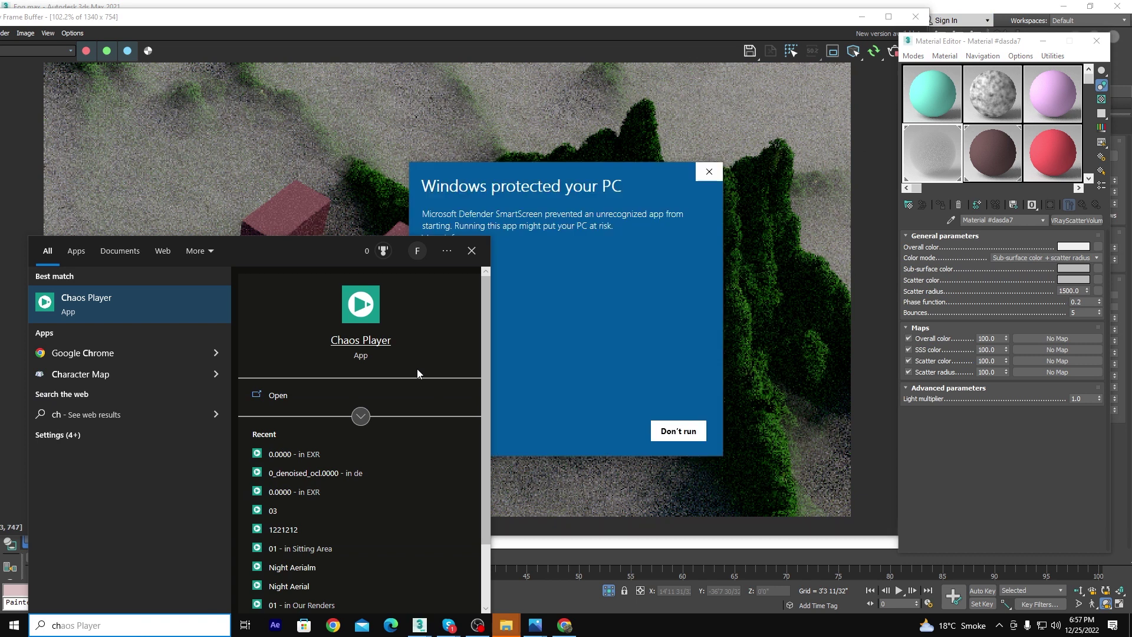
{"action": "left_click_drag", "start_coordinate": [500, 165], "coordinate": [641, 129]}
{"action": "left_click", "coordinate": [575, 203]}
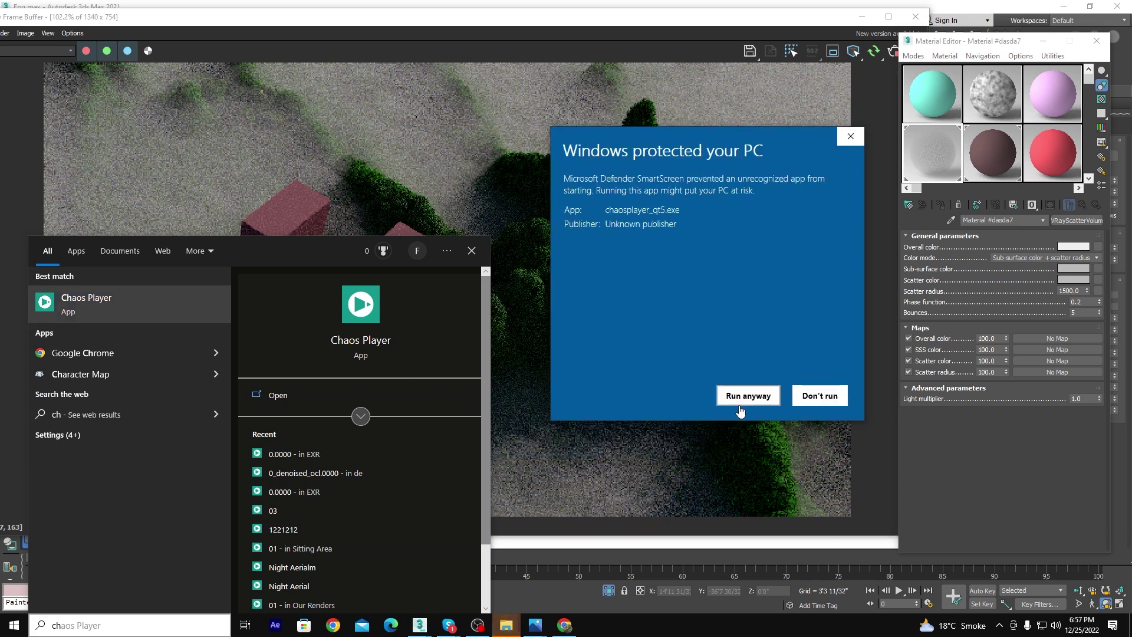
{"action": "left_click", "coordinate": [740, 406]}
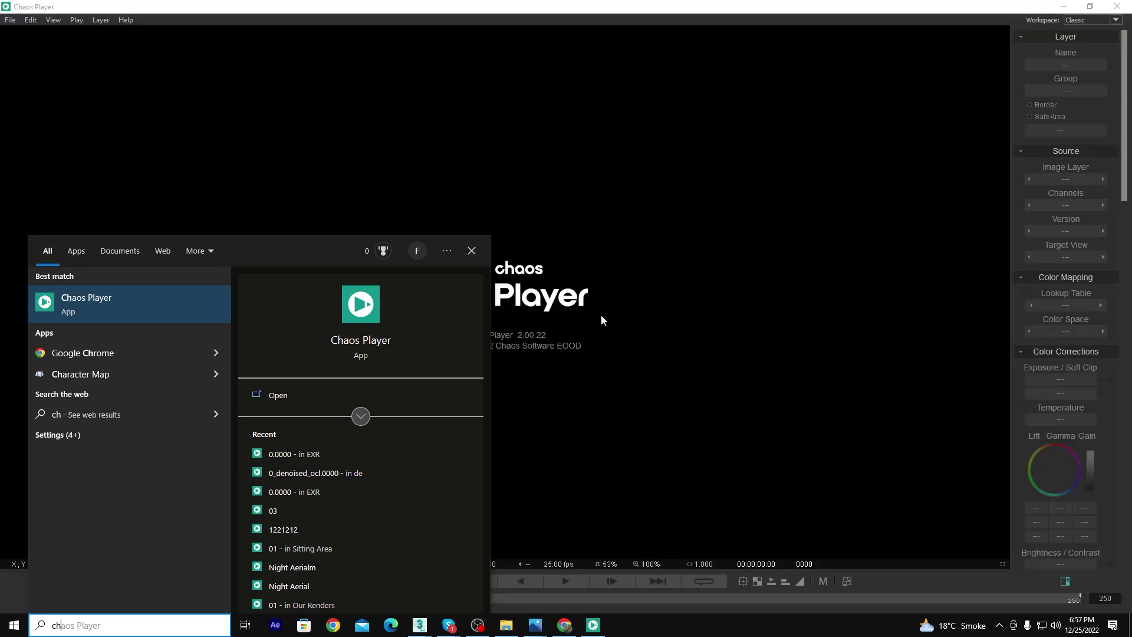
Browse to the Animation_SMG Hotel Exr\de folder on New Volume (E:) and preview one denoised frame.
{"action": "left_click", "coordinate": [126, 624]}
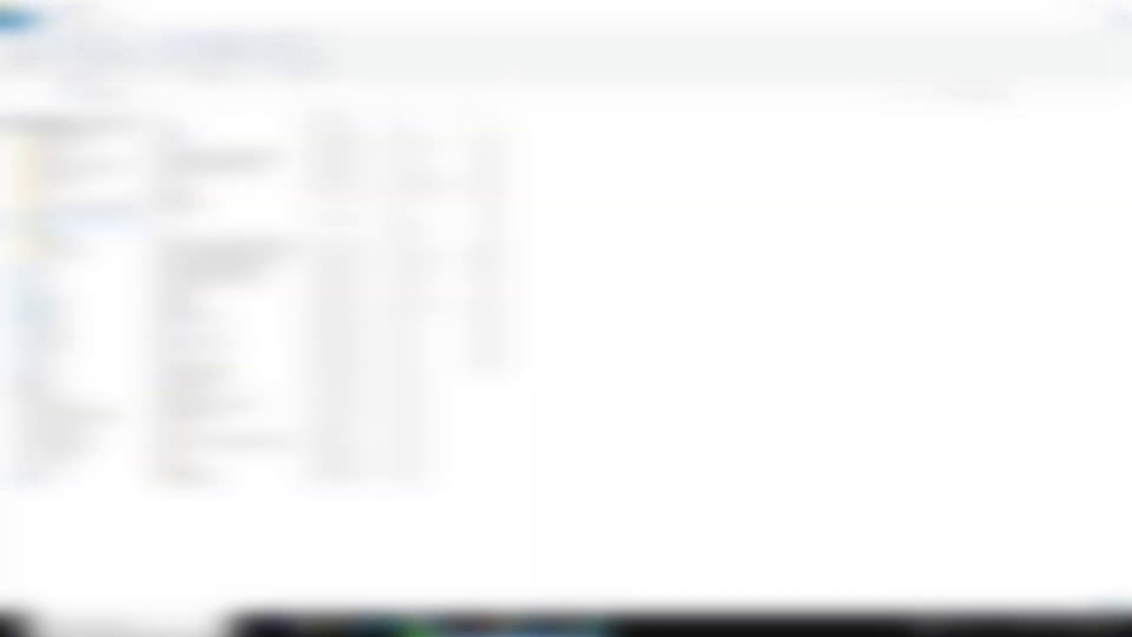
{"action": "left_click", "coordinate": [59, 288]}
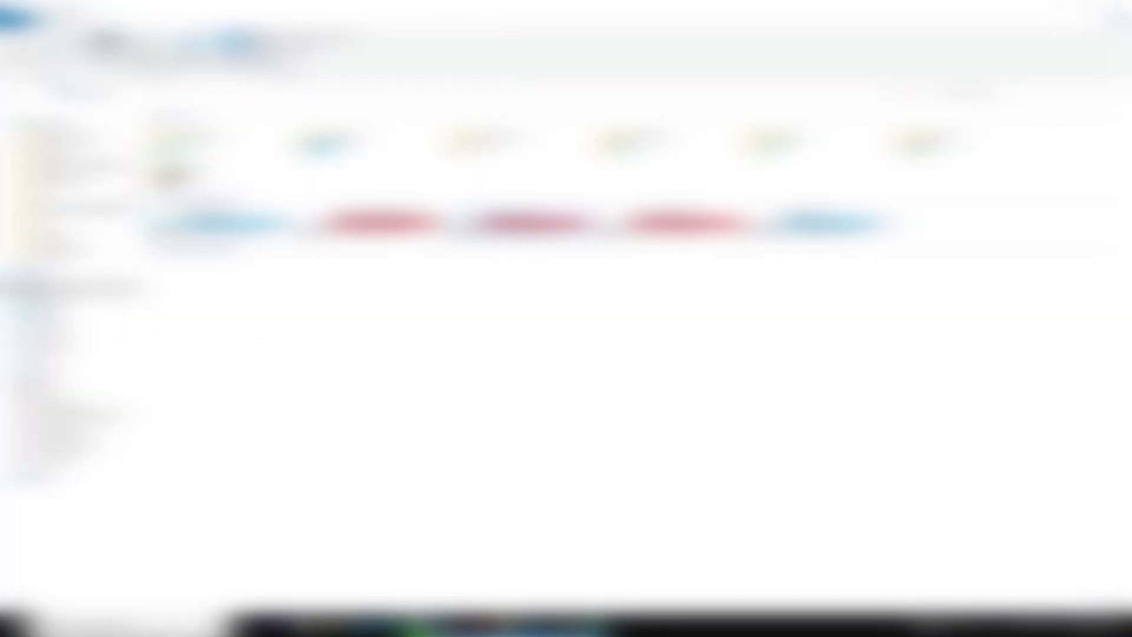
{"action": "double_click", "coordinate": [495, 223]}
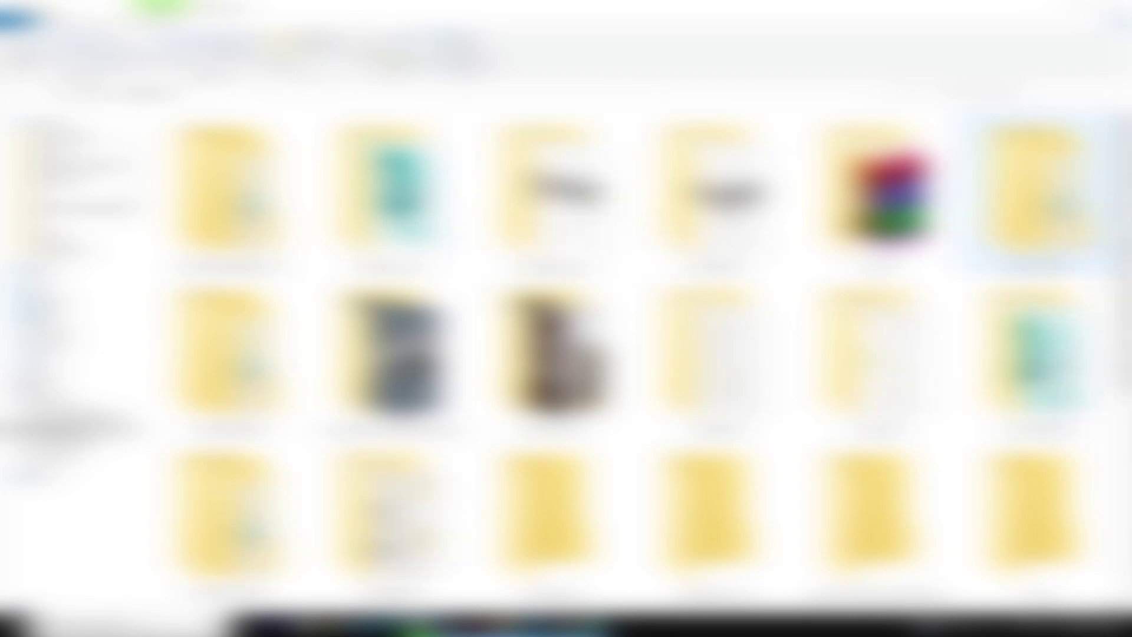
{"action": "double_click", "coordinate": [227, 351]}
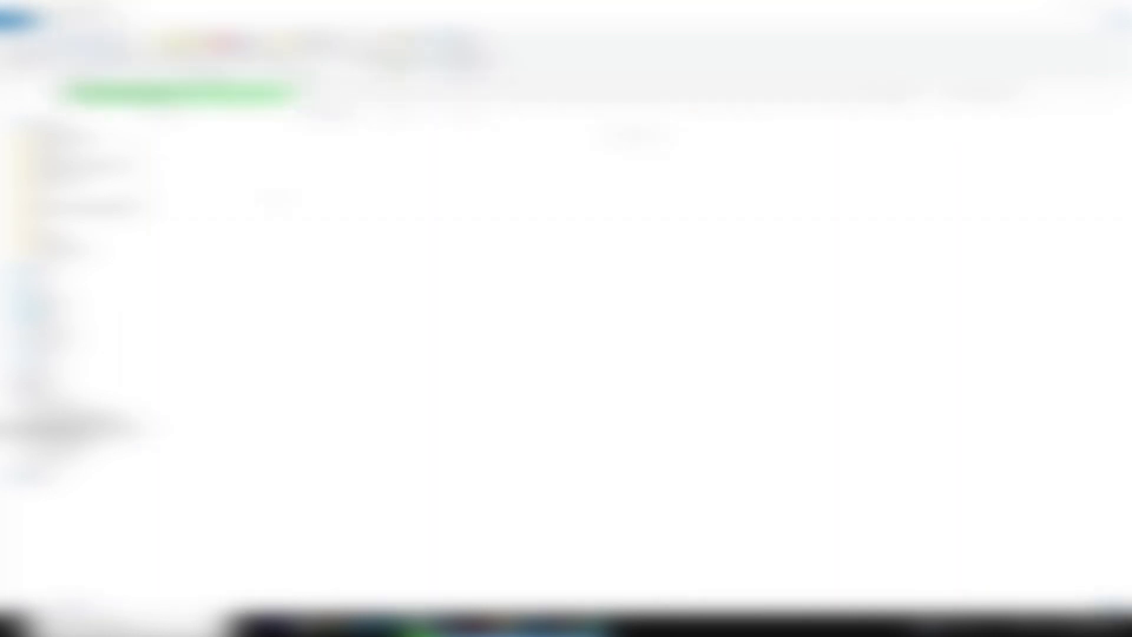
{"action": "key", "text": "Return"}
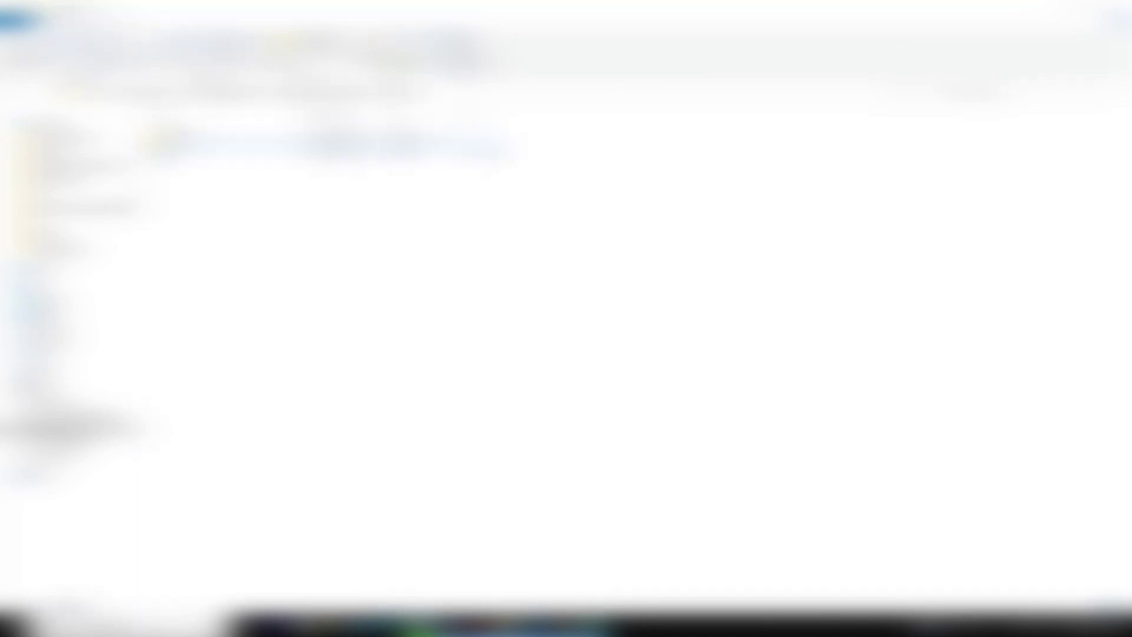
{"action": "key", "text": "Return"}
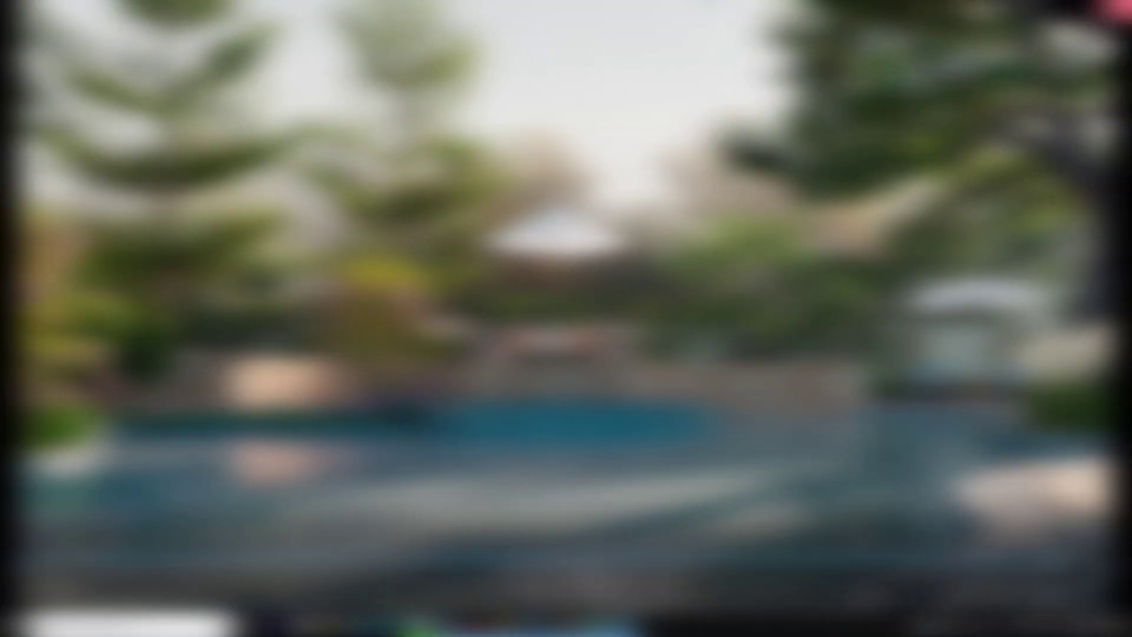
{"action": "left_click", "coordinate": [1119, 8]}
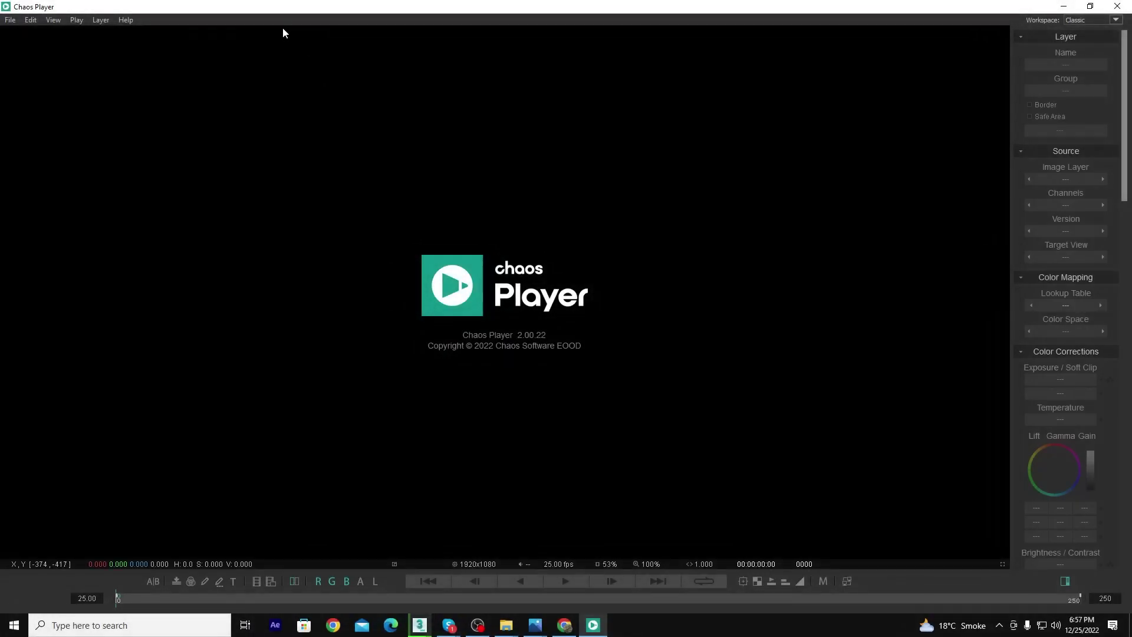
Maximise Chaos Player and play the 79-frame denoised pool sequence at 25 fps.
{"action": "left_click_drag", "start_coordinate": [283, 7], "coordinate": [375, 228]}
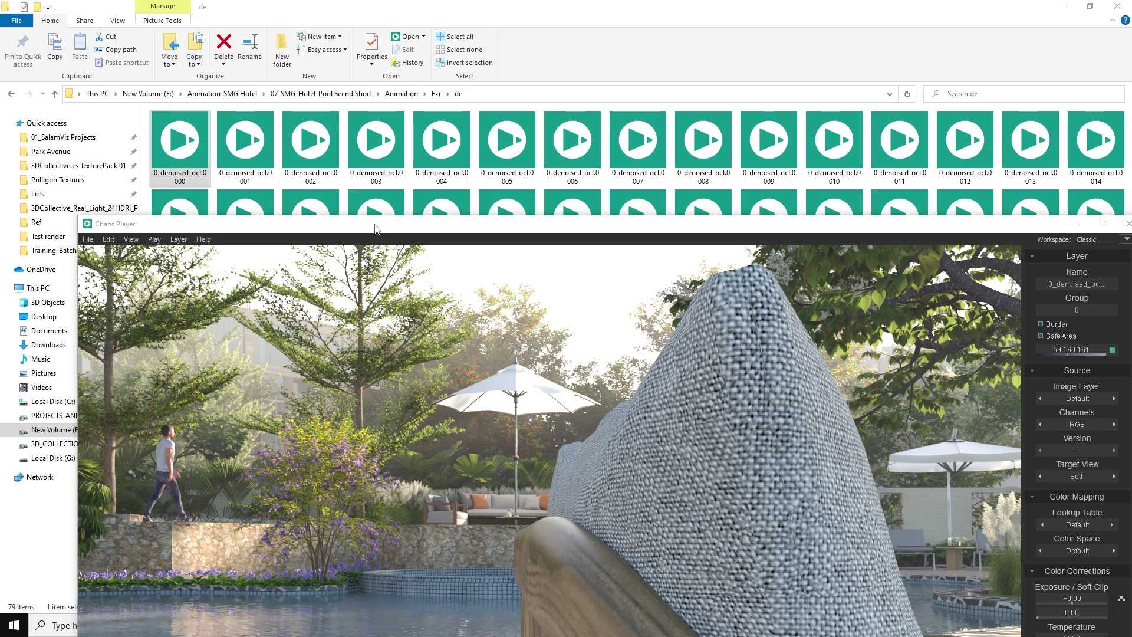
{"action": "double_click", "coordinate": [375, 225]}
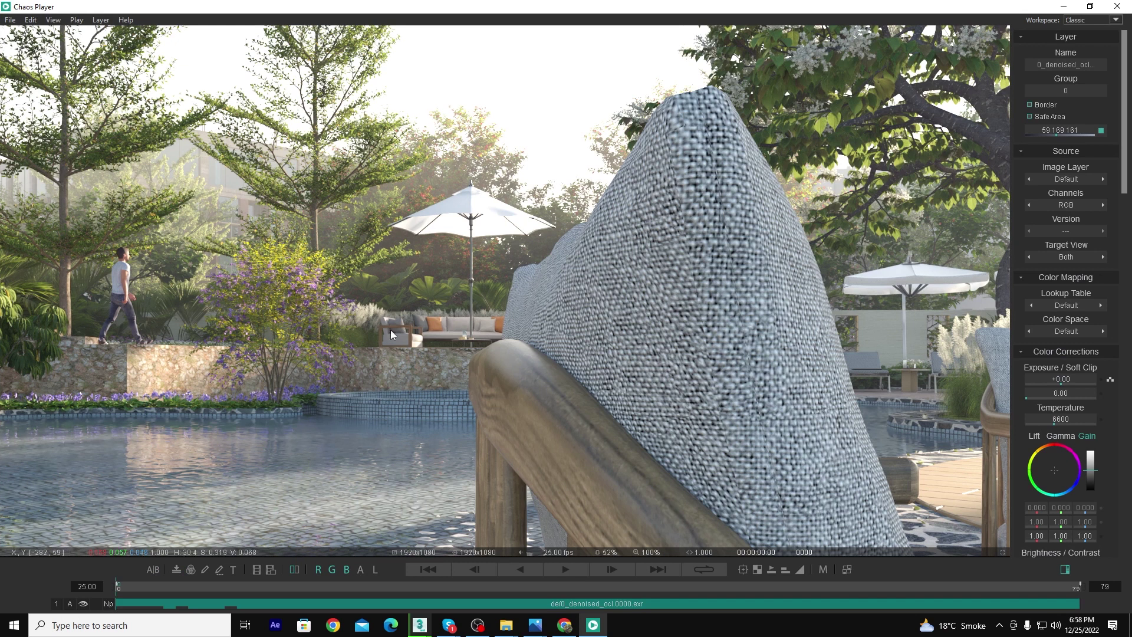
{"action": "key", "text": "space"}
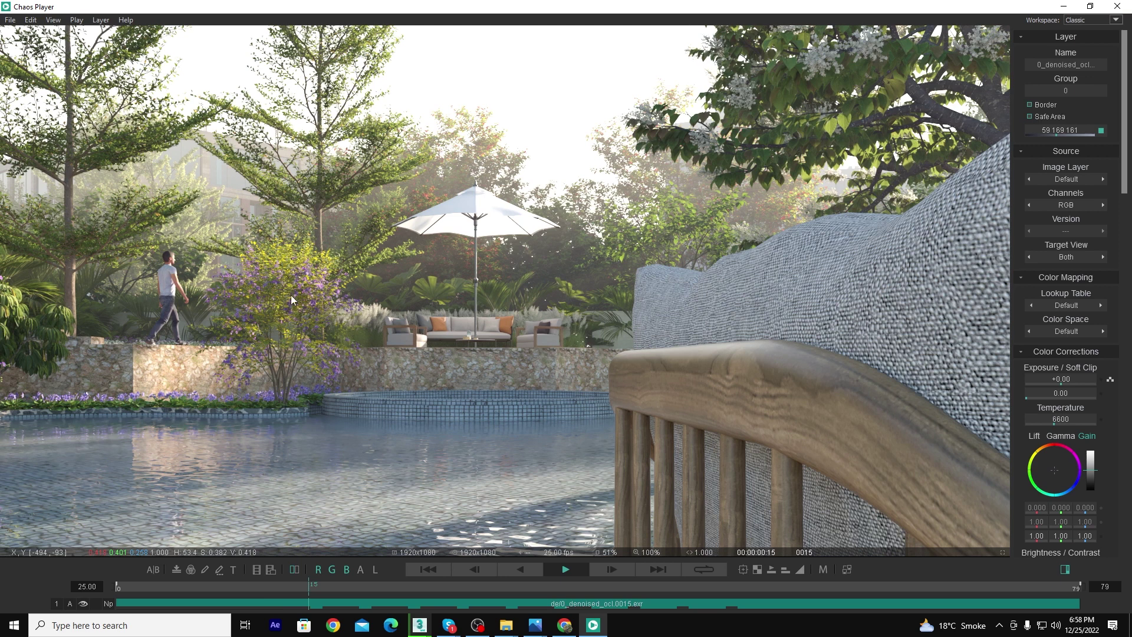
Compare against the SalamViz foggy aerial reference in Chrome, then return to the 3ds Max fog render.
{"action": "left_click", "coordinate": [564, 625]}
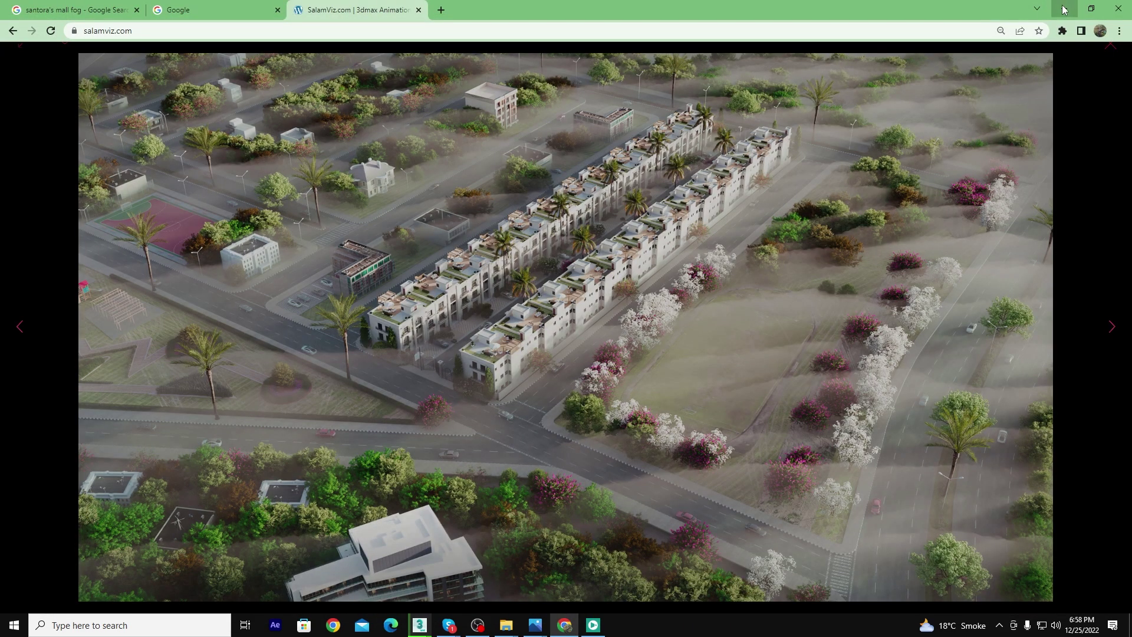
{"action": "left_click", "coordinate": [1064, 9]}
{"action": "left_click", "coordinate": [565, 625]}
{"action": "left_click", "coordinate": [1064, 8]}
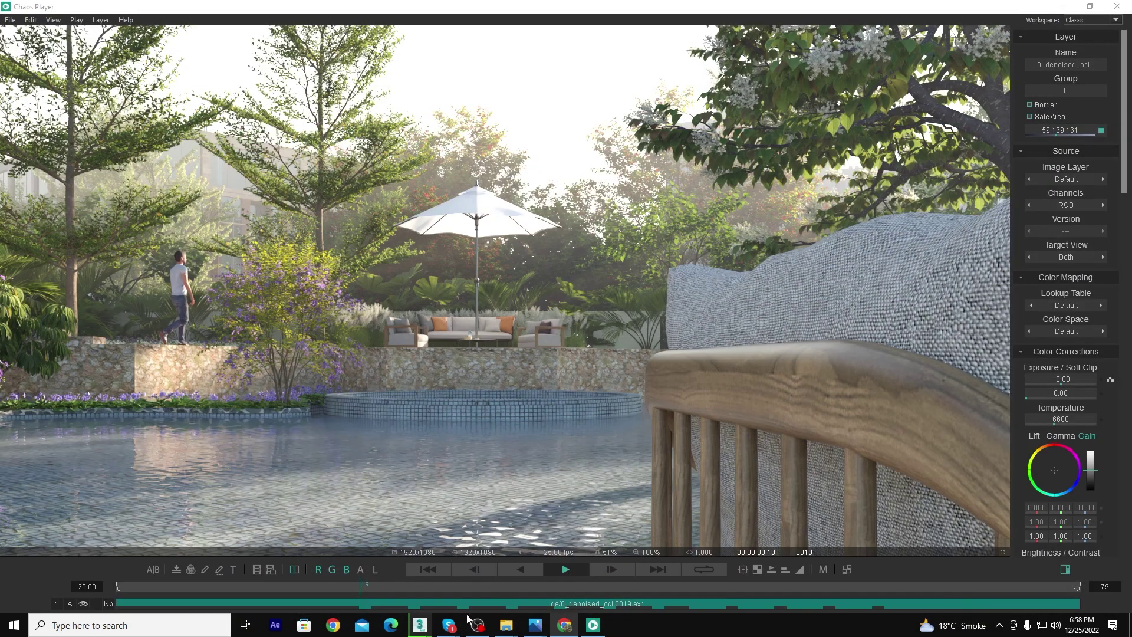
{"action": "mouse_move", "coordinate": [419, 625]}
{"action": "left_click", "coordinate": [371, 574]}
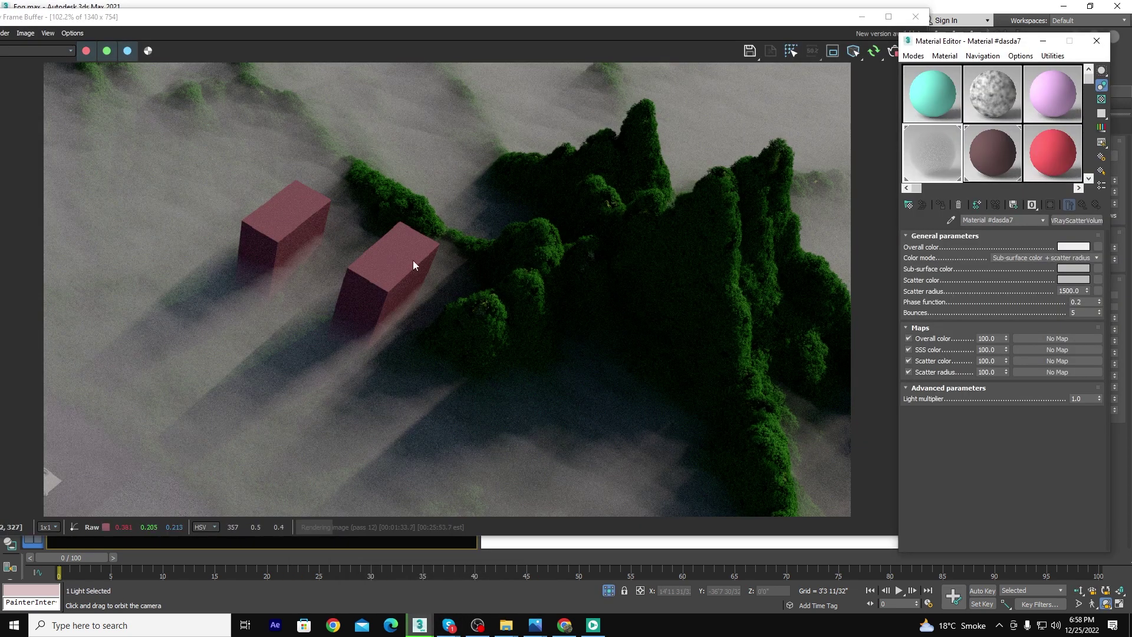
Shift the fog material's sub-surface colour toward a bluish lavender.
{"action": "left_click", "coordinate": [1078, 268]}
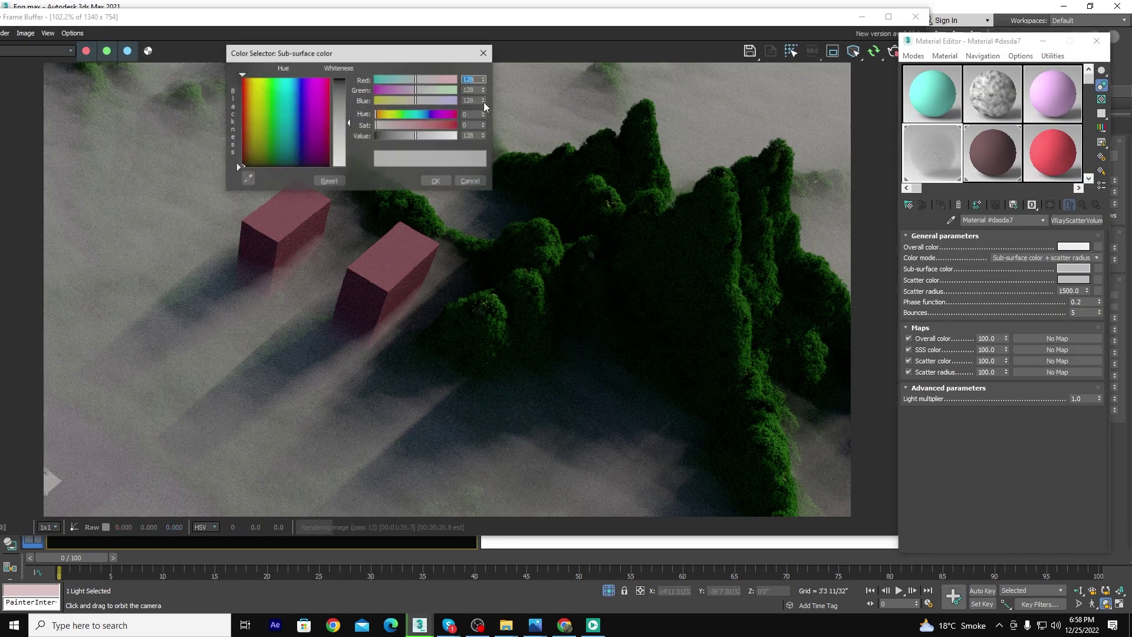
{"action": "left_click_drag", "start_coordinate": [409, 90], "coordinate": [398, 91]}
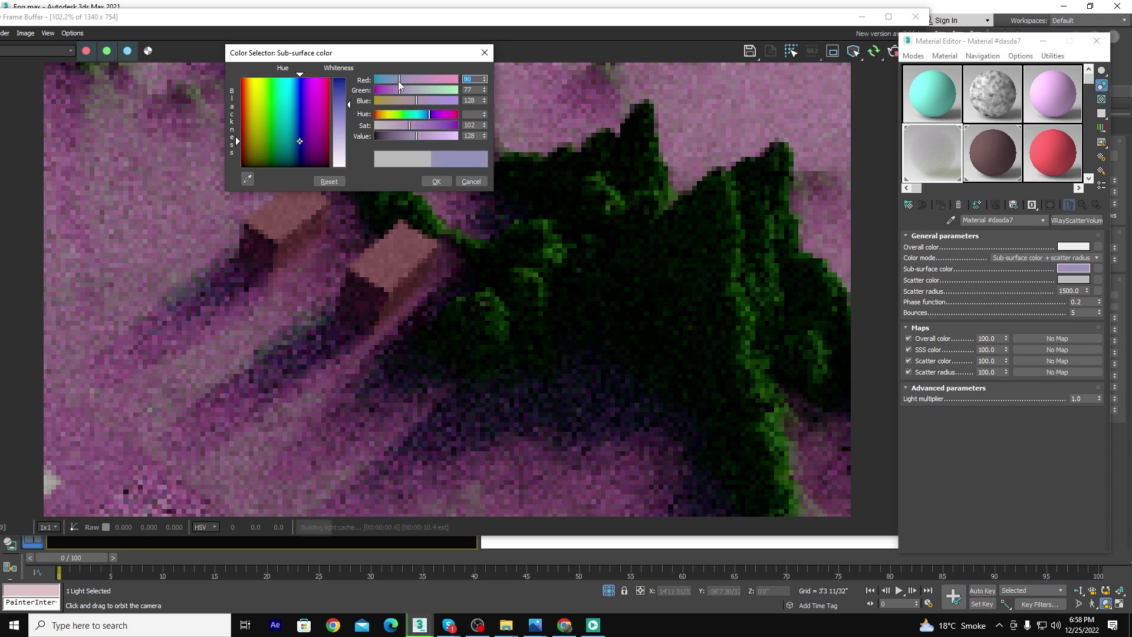
{"action": "left_click_drag", "start_coordinate": [415, 79], "coordinate": [401, 80]}
{"action": "left_click_drag", "start_coordinate": [408, 125], "coordinate": [388, 128]}
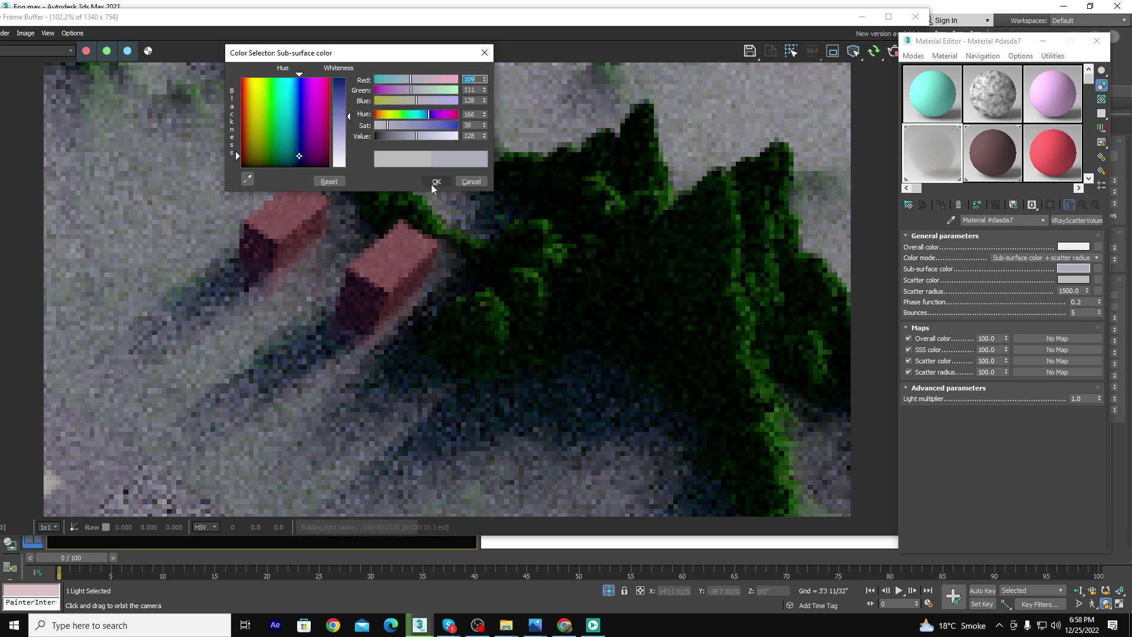
{"action": "left_click", "coordinate": [432, 182]}
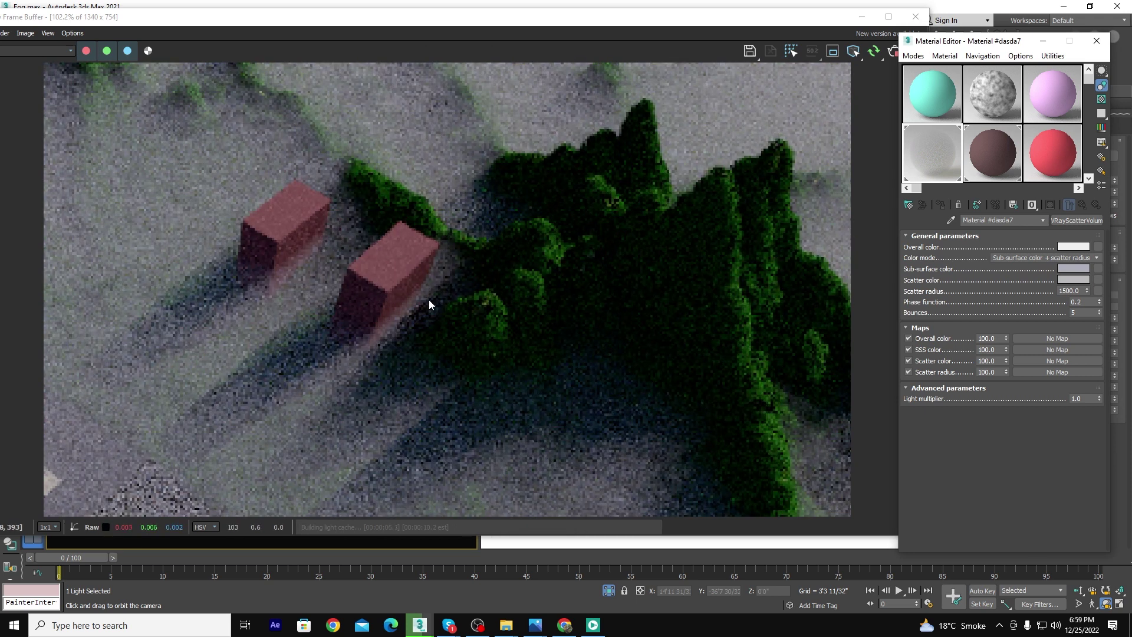
Retune the sub-surface colour's saturation to a muted olive-grey (100, 103, 86).
{"action": "left_click", "coordinate": [1074, 269]}
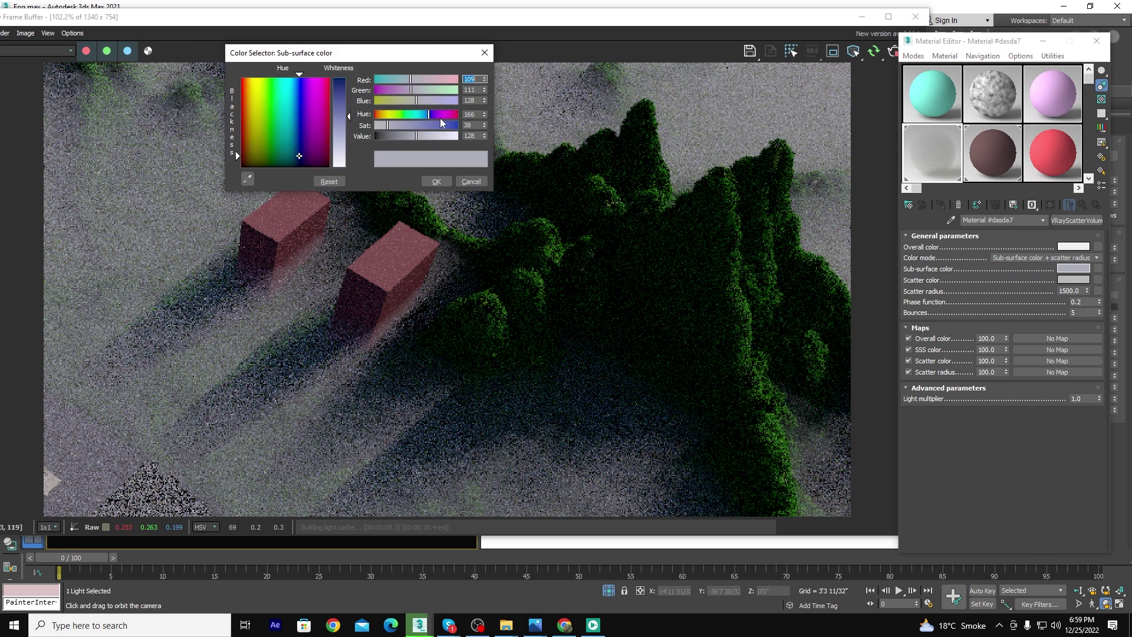
{"action": "left_click", "coordinate": [405, 127]}
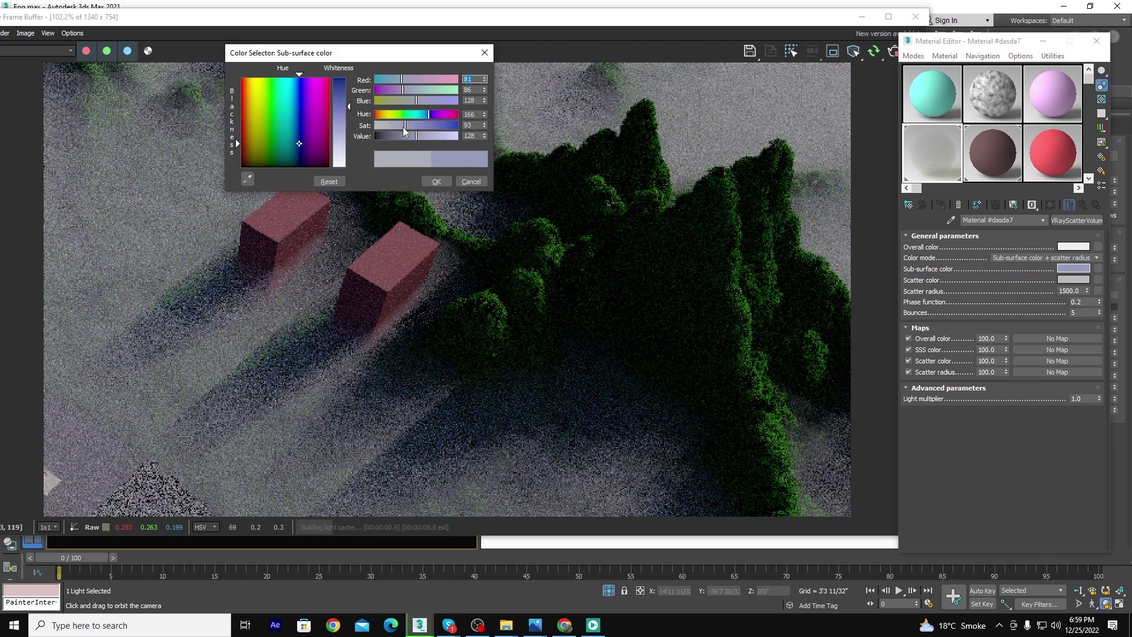
{"action": "mouse_move", "coordinate": [403, 126]}
{"action": "left_mouse_down"}
{"action": "mouse_move", "coordinate": [393, 126]}
{"action": "mouse_move", "coordinate": [411, 81]}
{"action": "left_mouse_up"}
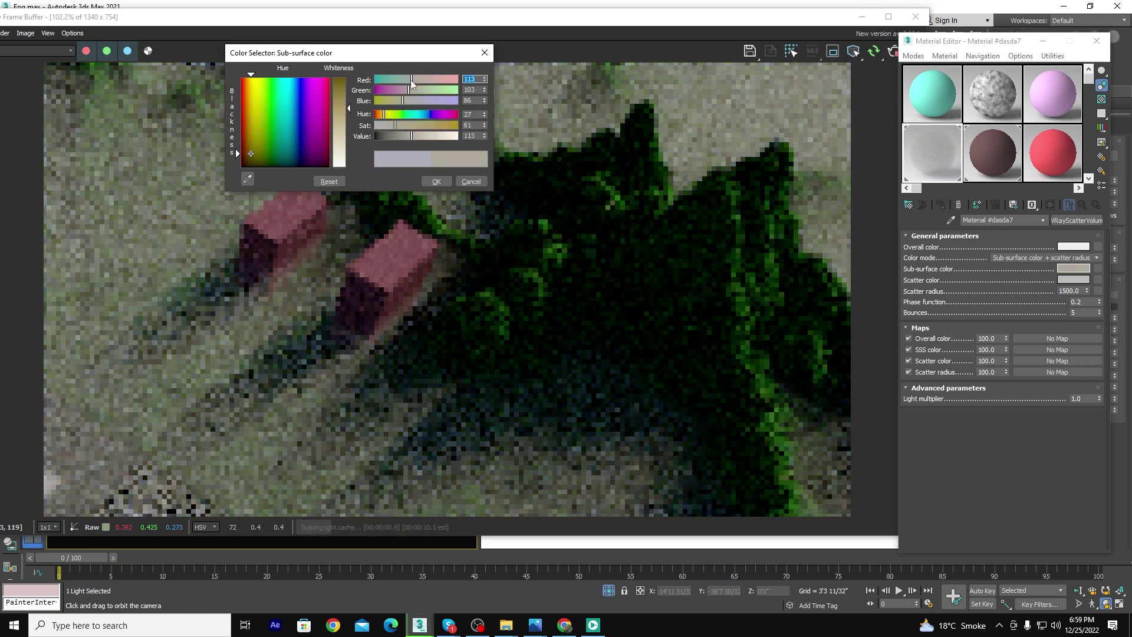
{"action": "left_click", "coordinate": [441, 181]}
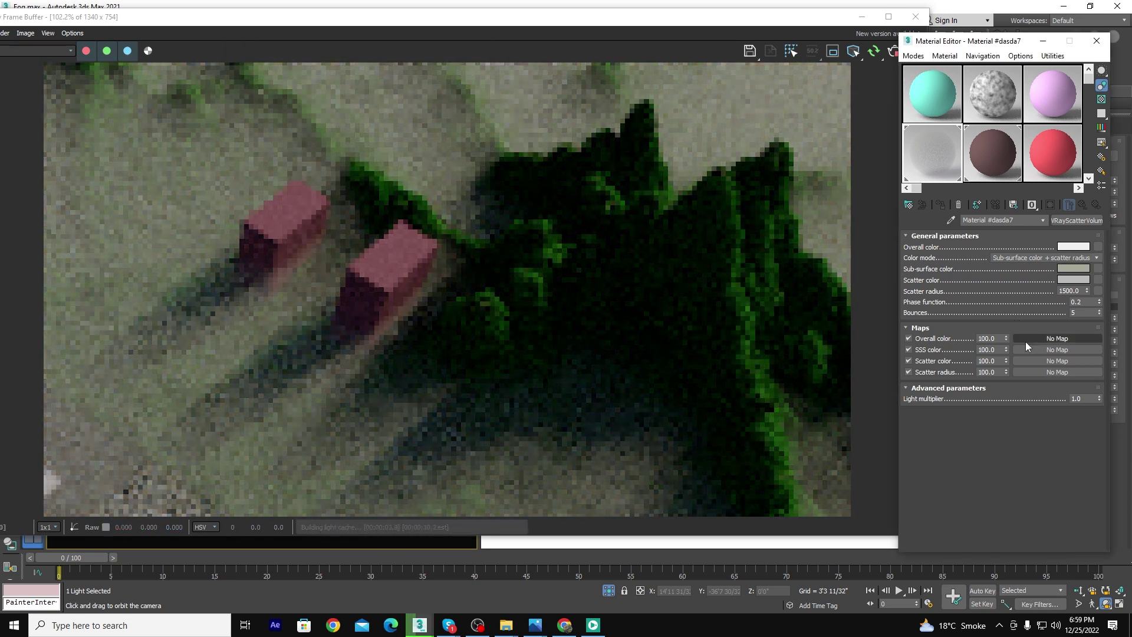
Set VRaySun001's intensity multiplier to 5.0 for brighter, sunlit fog.
{"action": "left_click", "coordinate": [1097, 40]}
{"action": "left_click_drag", "start_coordinate": [767, 16], "coordinate": [493, 41]}
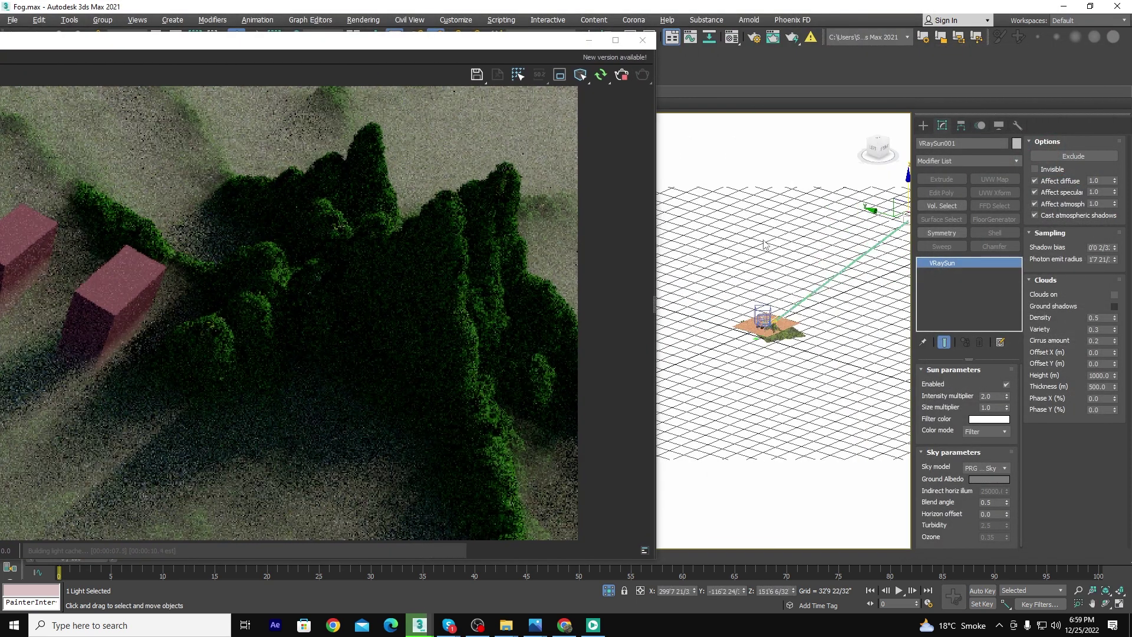
{"action": "middle_click_drag", "start_coordinate": [798, 260], "coordinate": [747, 269]}
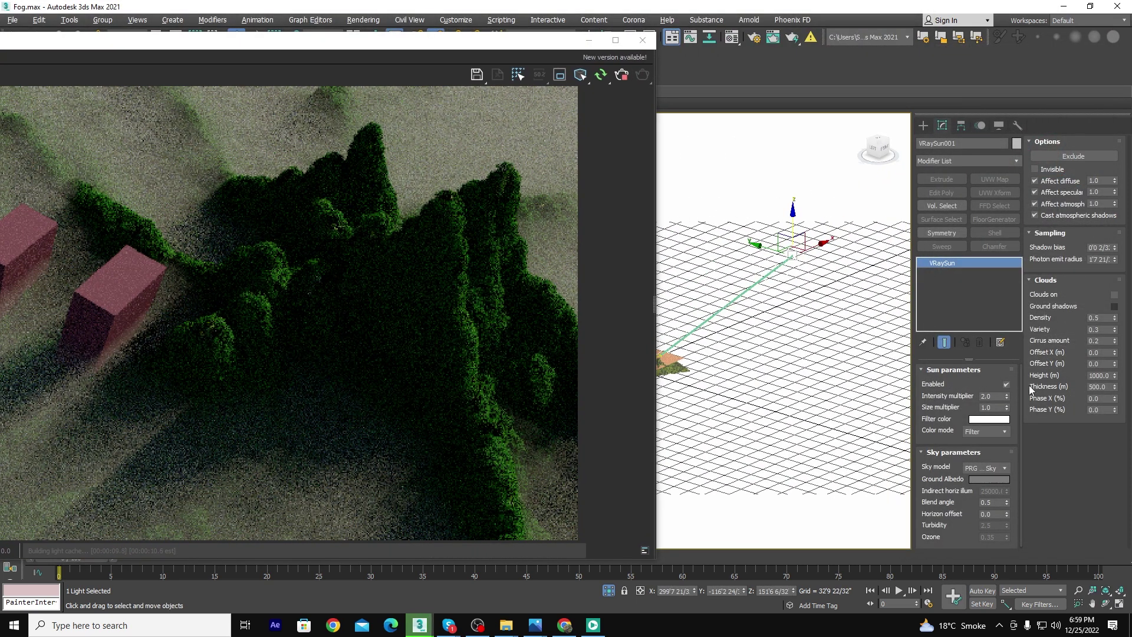
{"action": "double_click", "coordinate": [984, 396]}
{"action": "type", "text": "5"}
{"action": "key", "text": "Return"}
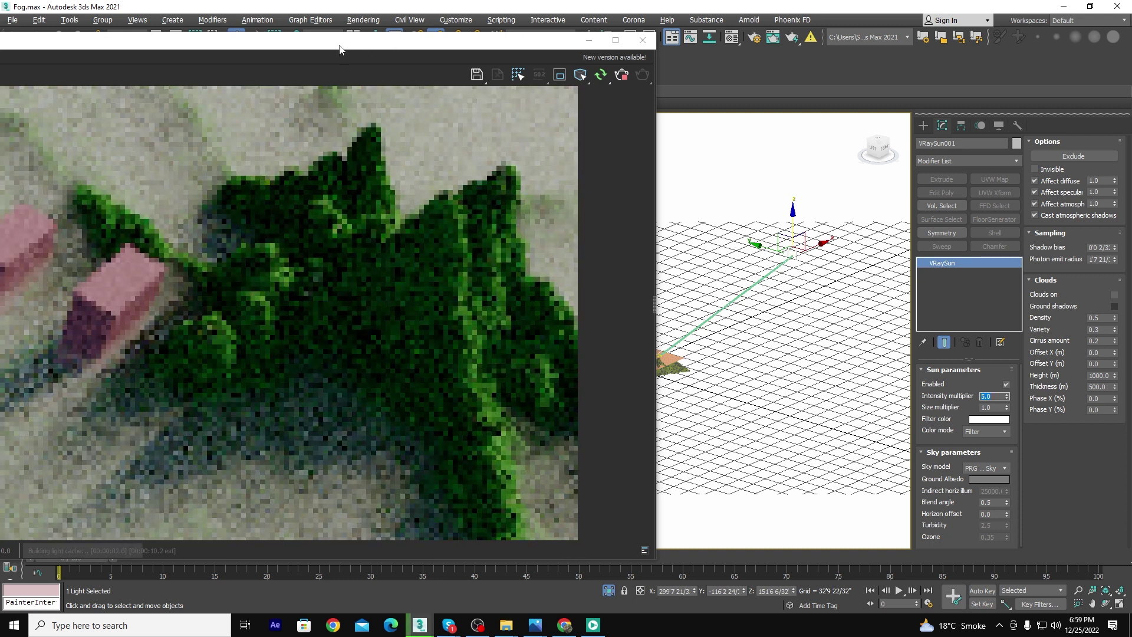
{"action": "mouse_move", "coordinate": [350, 33]}
{"action": "left_mouse_down"}
{"action": "mouse_move", "coordinate": [578, 34]}
{"action": "mouse_move", "coordinate": [560, 34]}
{"action": "left_mouse_up"}
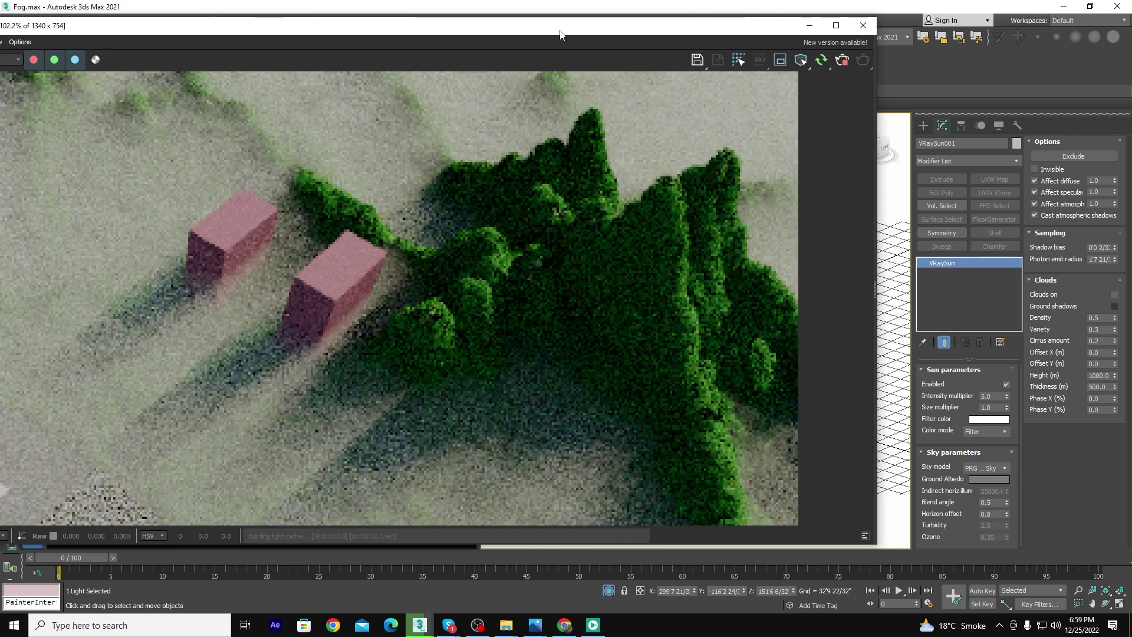
{"action": "left_click_drag", "start_coordinate": [560, 34], "coordinate": [563, 90]}
{"action": "left_click", "coordinate": [732, 36]}
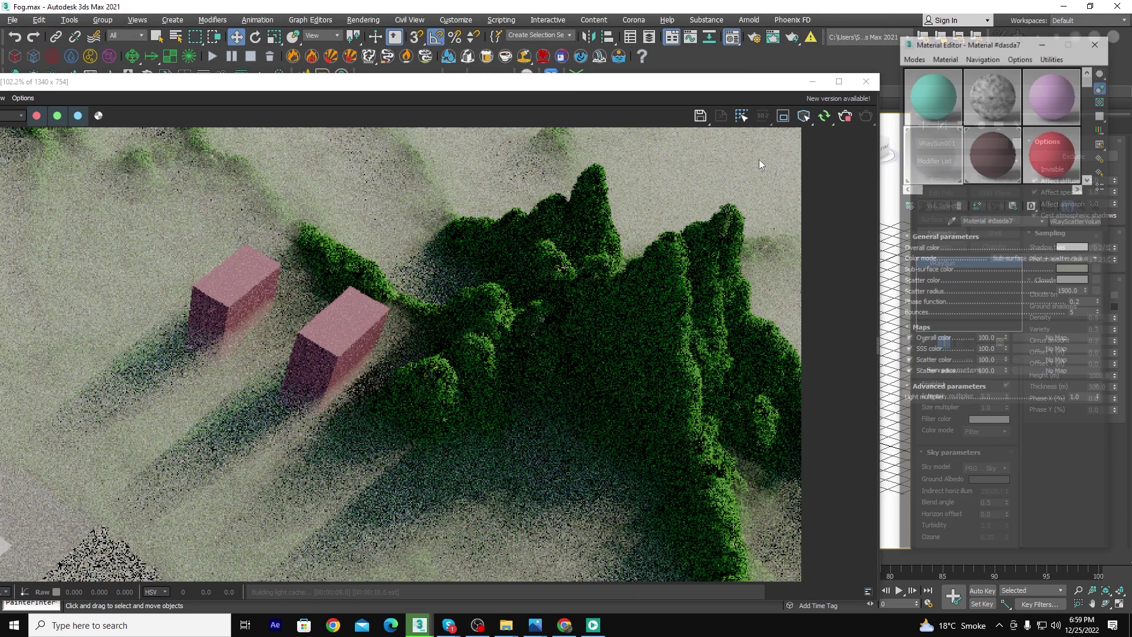
Set the VRayScatterVolume scatter radius to 2200, then view the pool sequence in Chaos Player.
{"action": "left_click_drag", "start_coordinate": [697, 86], "coordinate": [706, 33]}
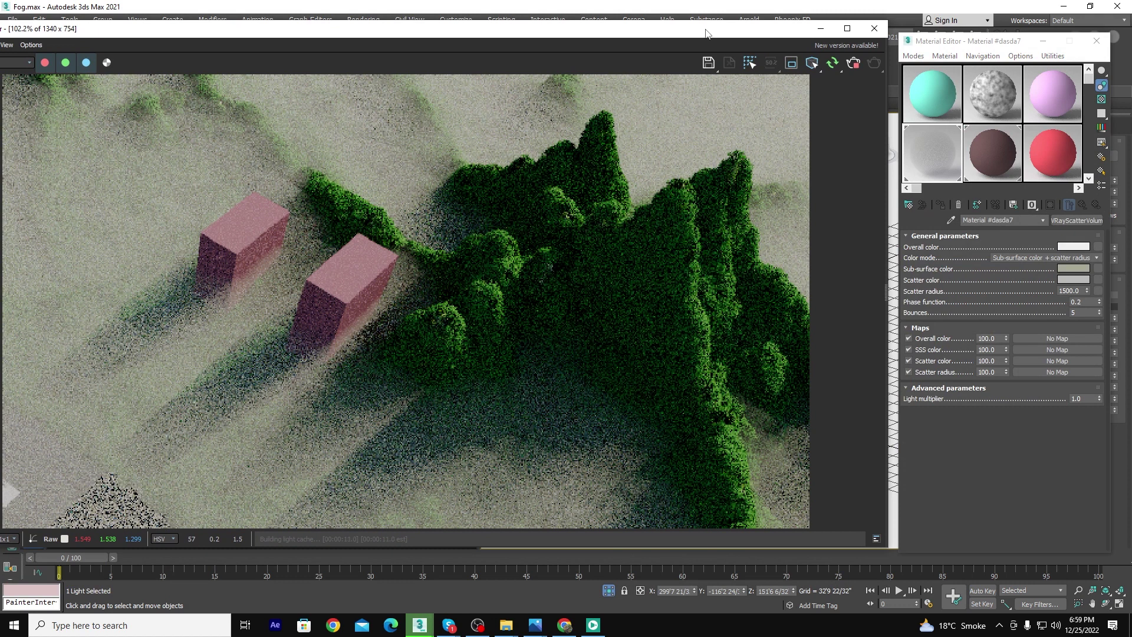
{"action": "left_click", "coordinate": [996, 101]}
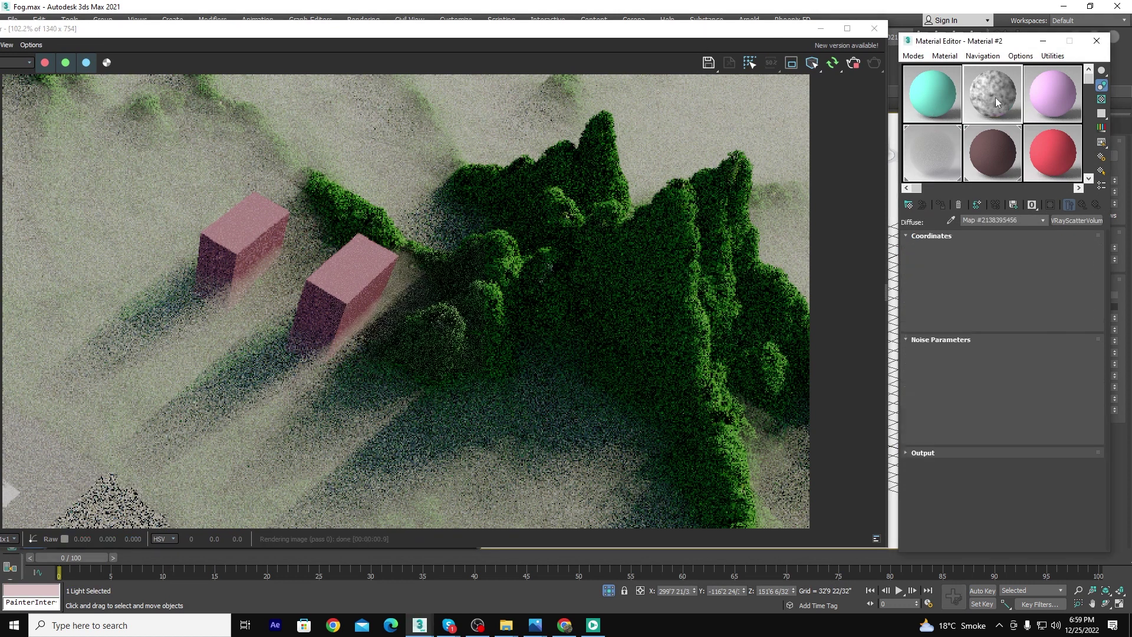
{"action": "left_click", "coordinate": [939, 168]}
{"action": "left_click", "coordinate": [853, 62]}
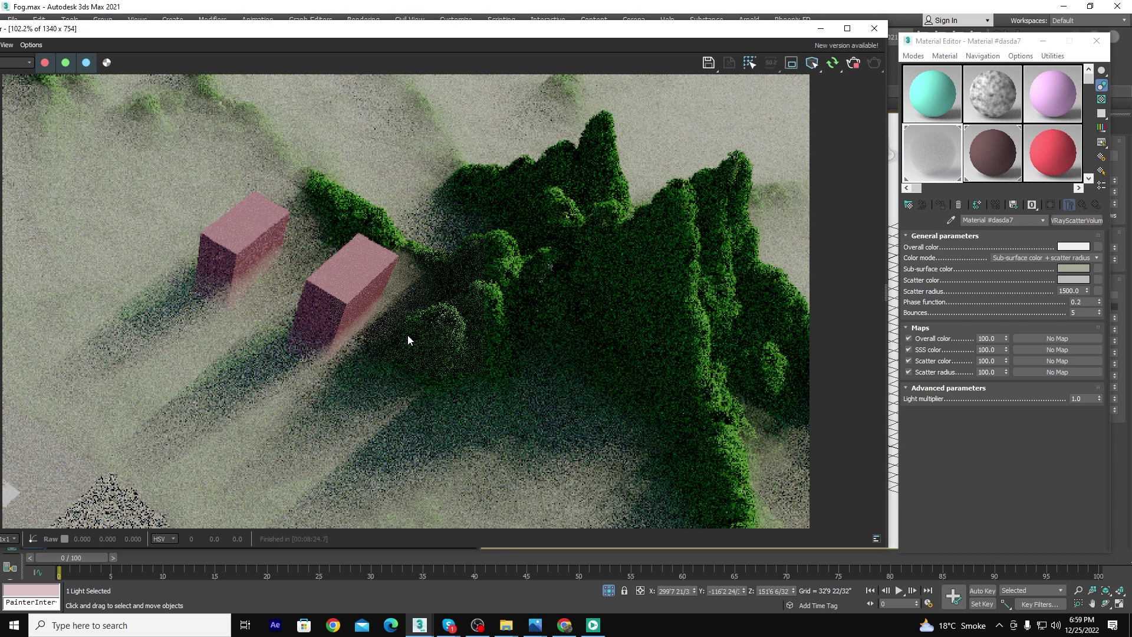
{"action": "scroll", "coordinate": [186, 312], "scroll_direction": "down", "scroll_amount": 5}
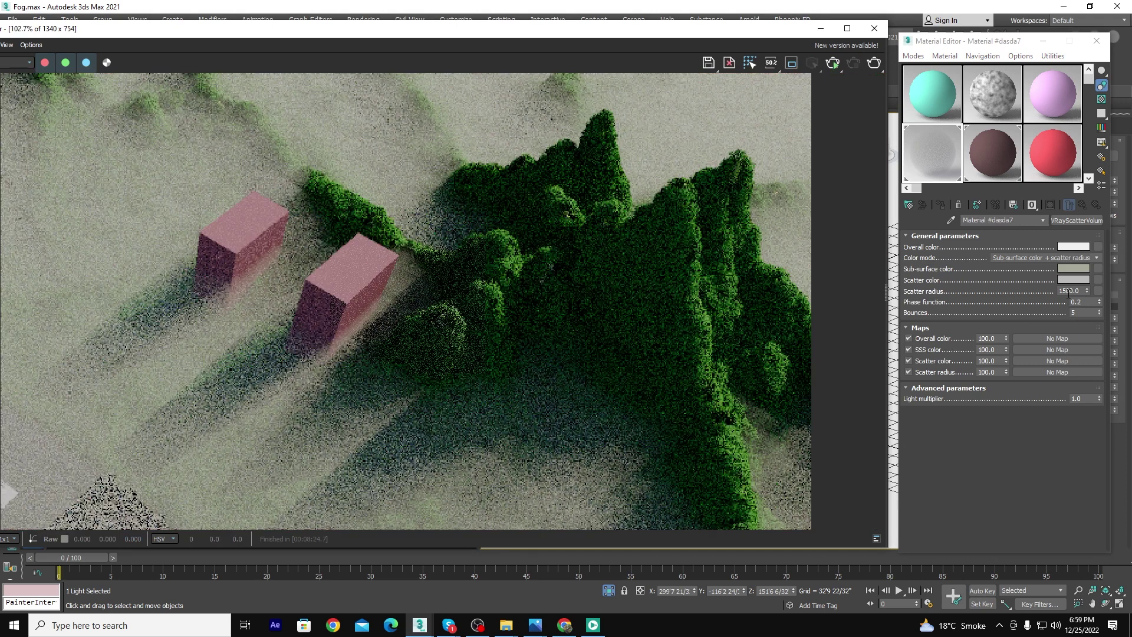
{"action": "left_click", "coordinate": [1062, 291]}
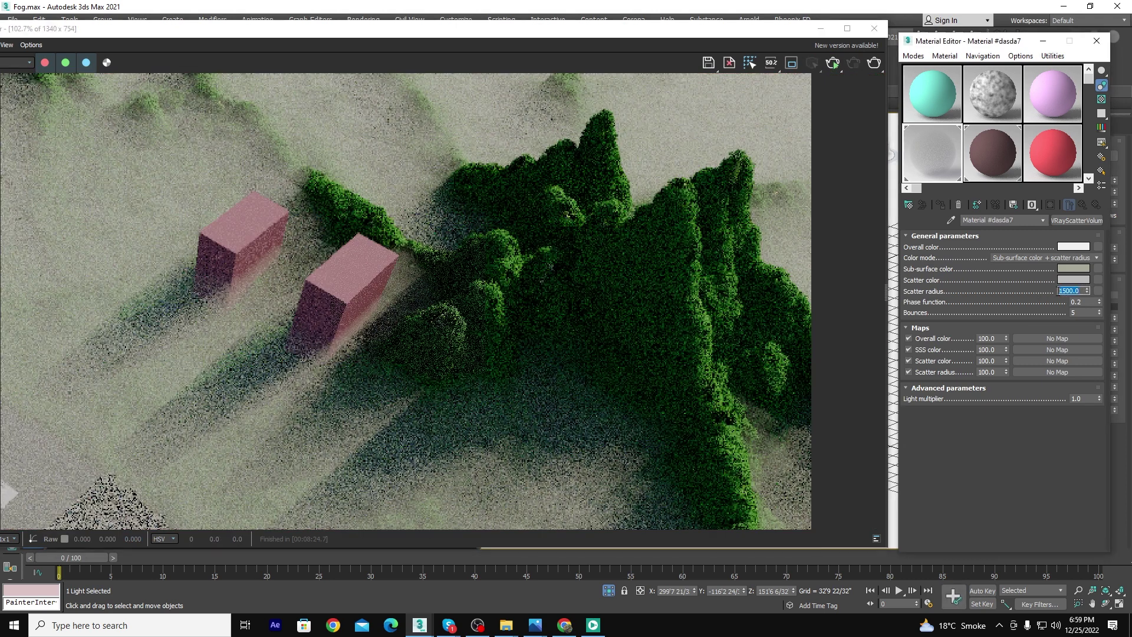
{"action": "type", "text": "200"}
{"action": "type", "text": "2200"}
{"action": "key", "text": "Return"}
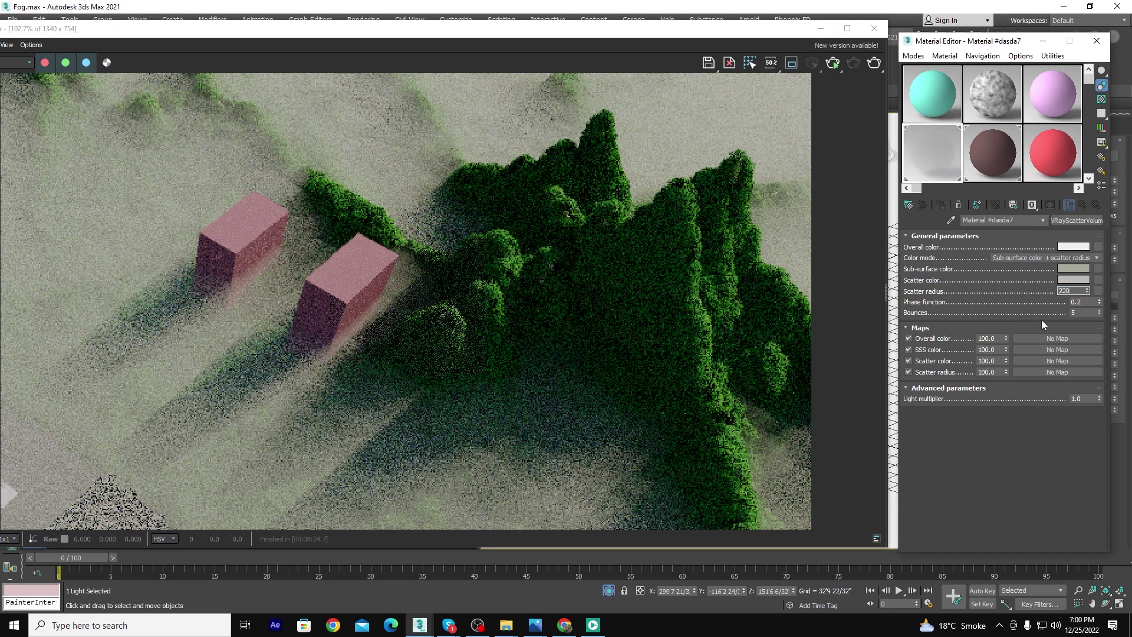
{"action": "left_click", "coordinate": [833, 71]}
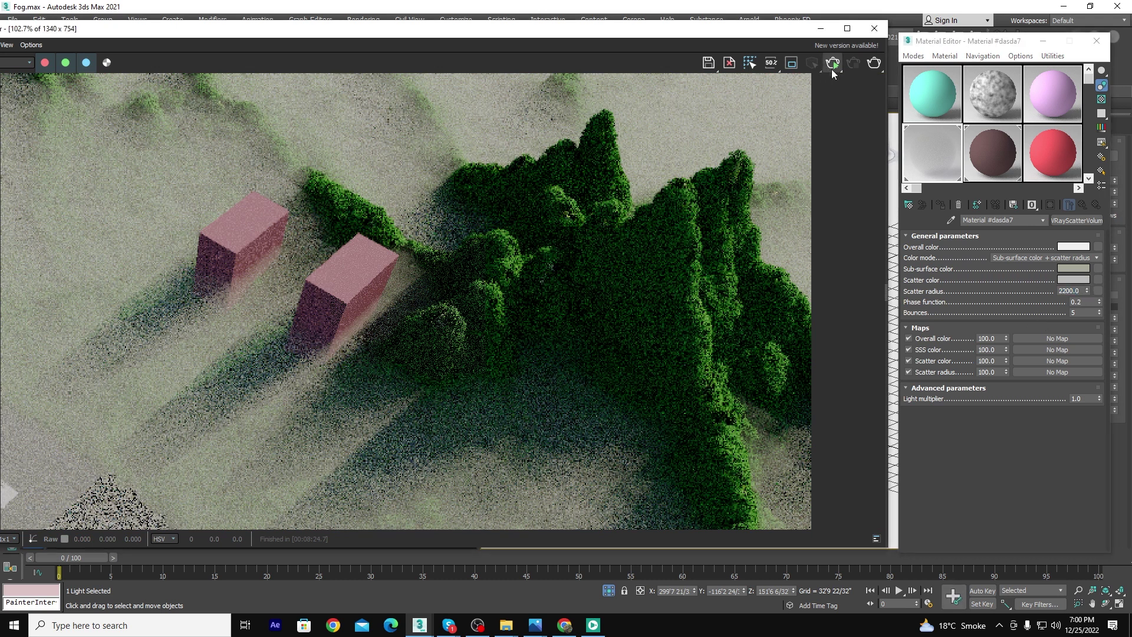
{"action": "left_click", "coordinate": [593, 625]}
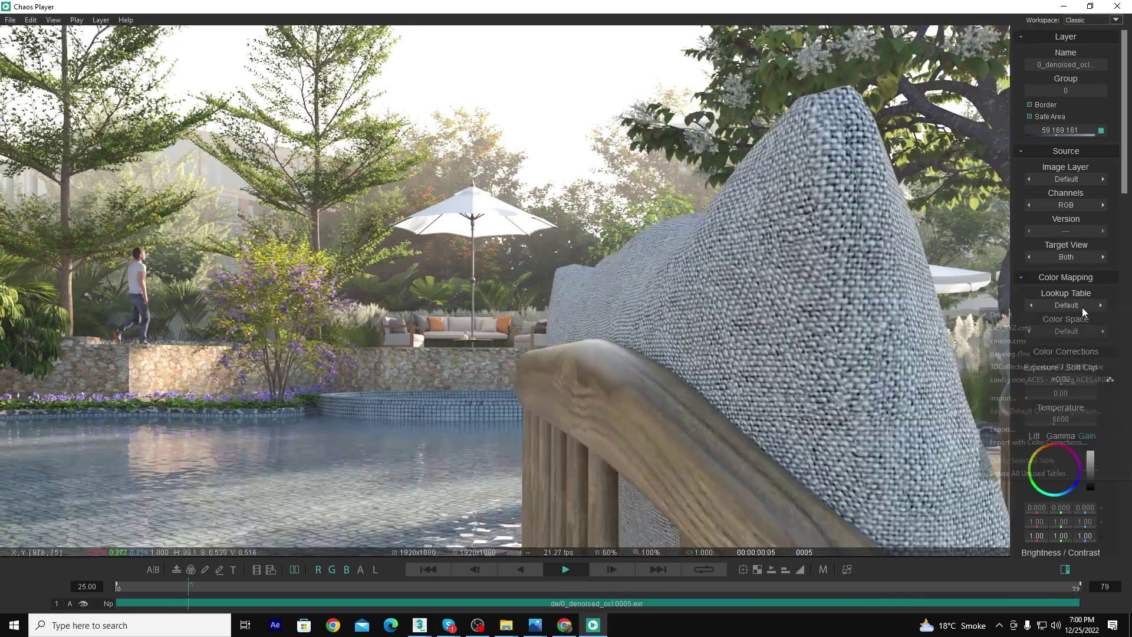
Apply the config.ocio ACES lookup table (ACEScg, ACES, sRGB) to the pool sequence.
{"action": "left_click", "coordinate": [1085, 331]}
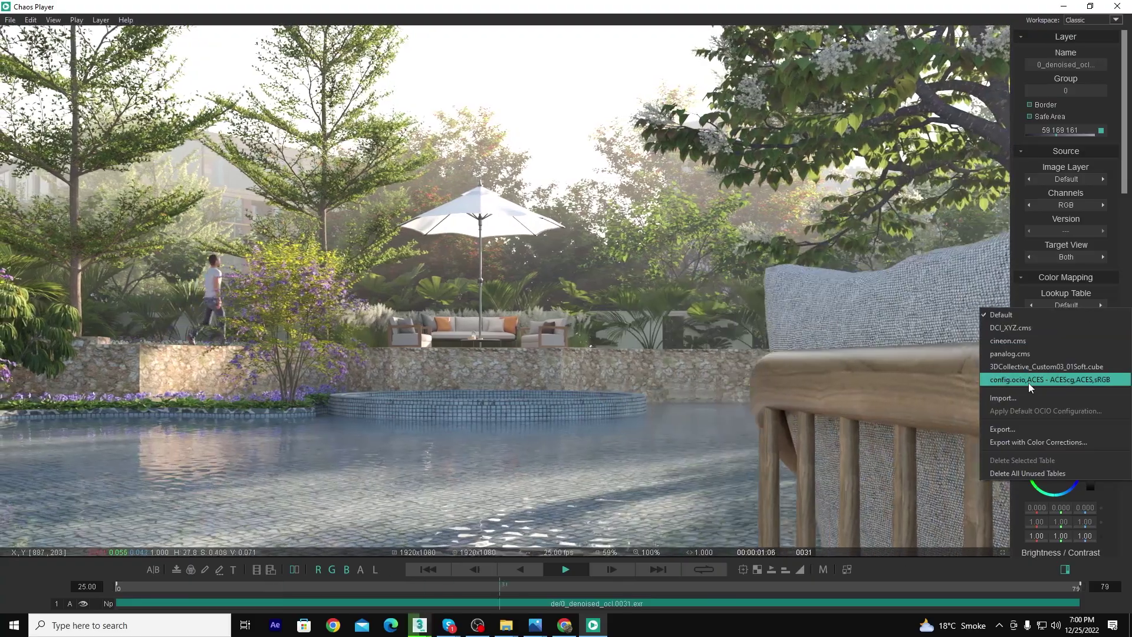
{"action": "left_click", "coordinate": [1026, 378]}
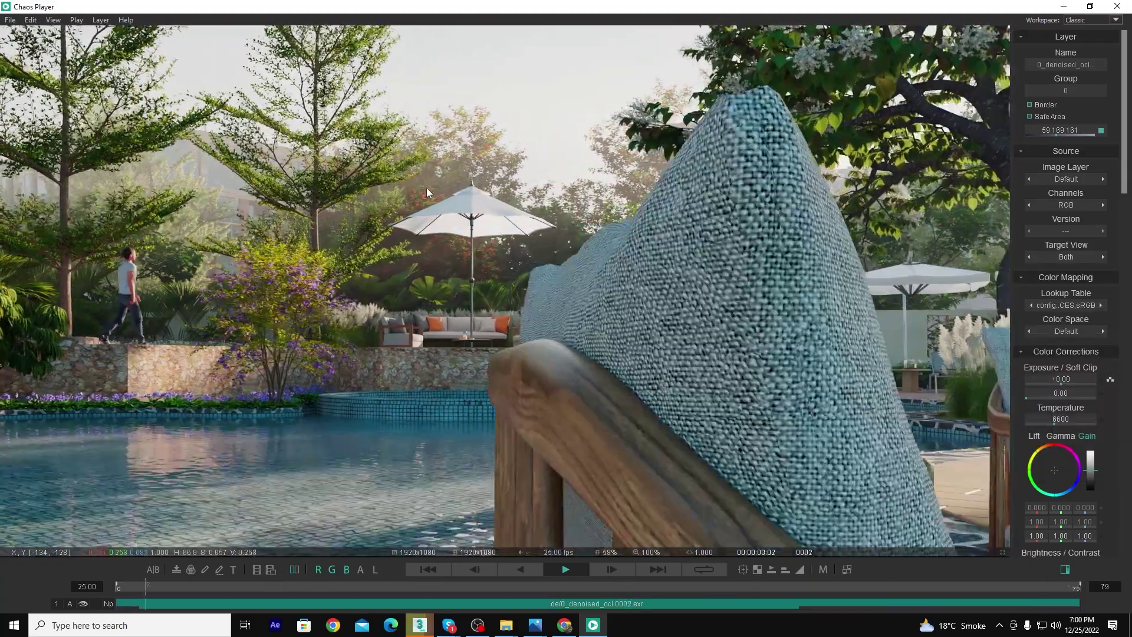
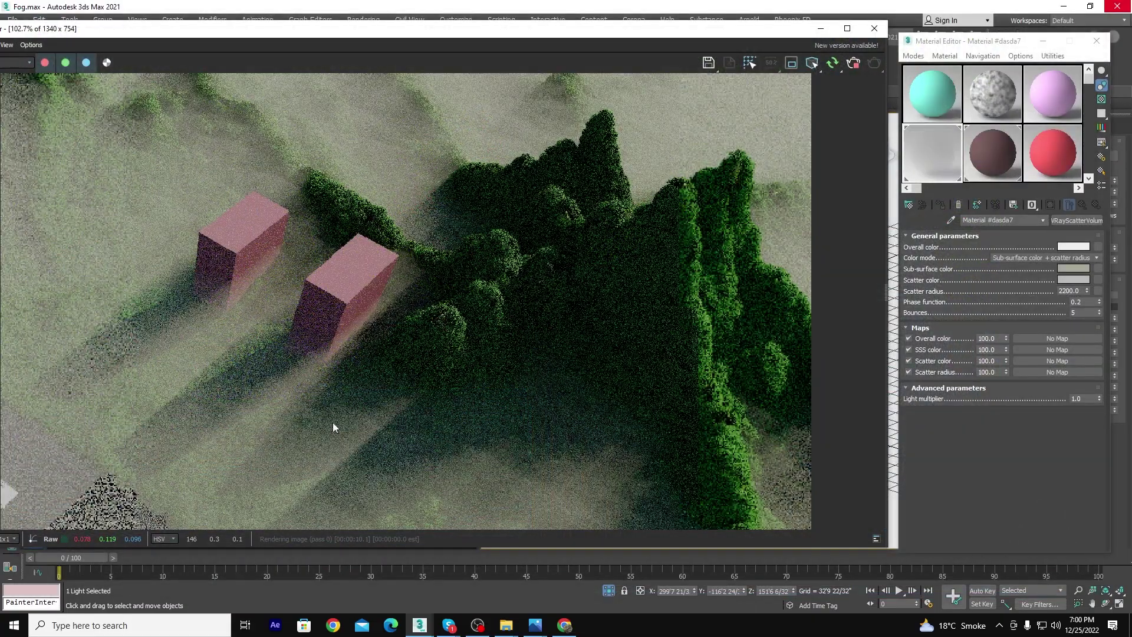
Set the VRayScatterVolume scatter radius to 5000 and let the frame buffer re-render.
{"action": "scroll", "coordinate": [254, 335], "scroll_direction": "up", "scroll_amount": 2}
{"action": "scroll", "coordinate": [343, 360], "scroll_direction": "down", "scroll_amount": 2}
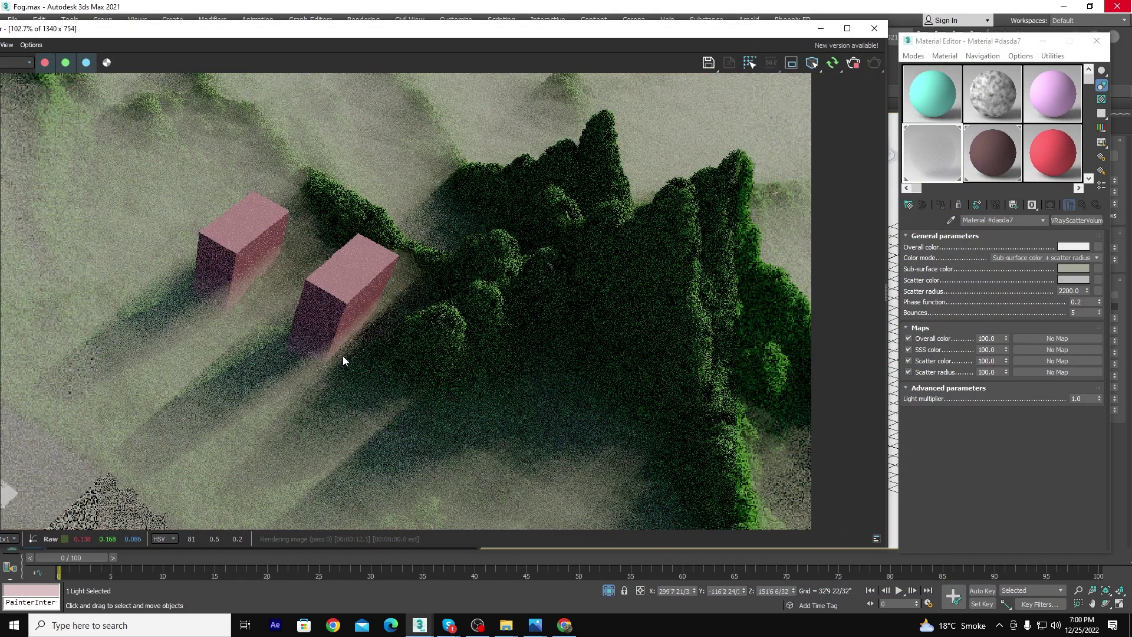
{"action": "double_click", "coordinate": [1080, 291]}
{"action": "type", "text": "50"}
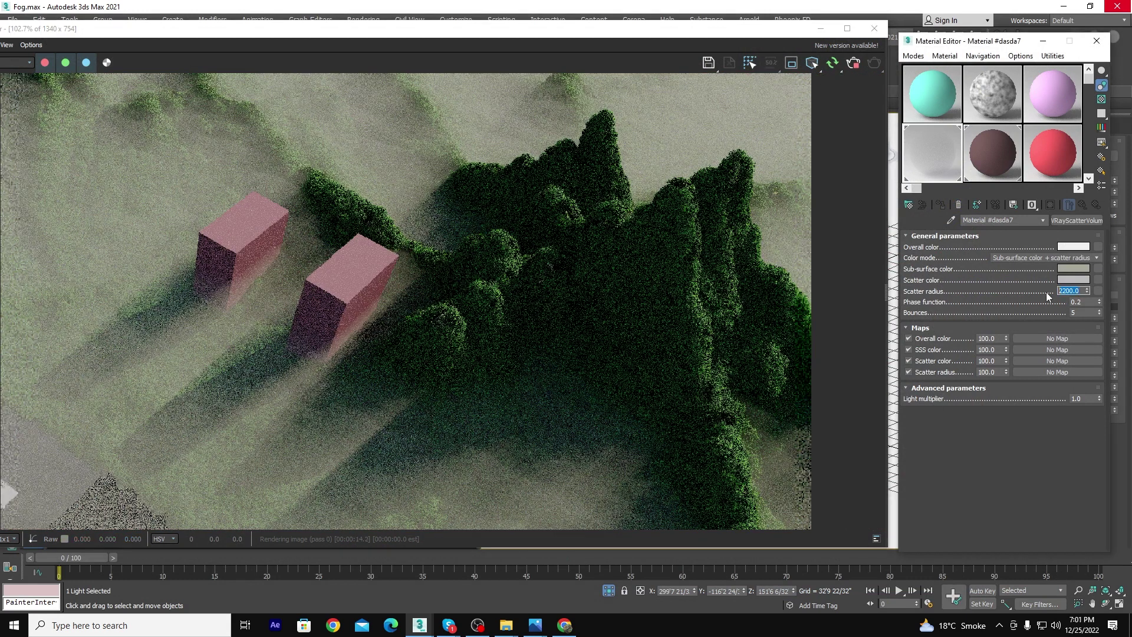
{"action": "type", "text": "00"}
{"action": "key", "text": "Return"}
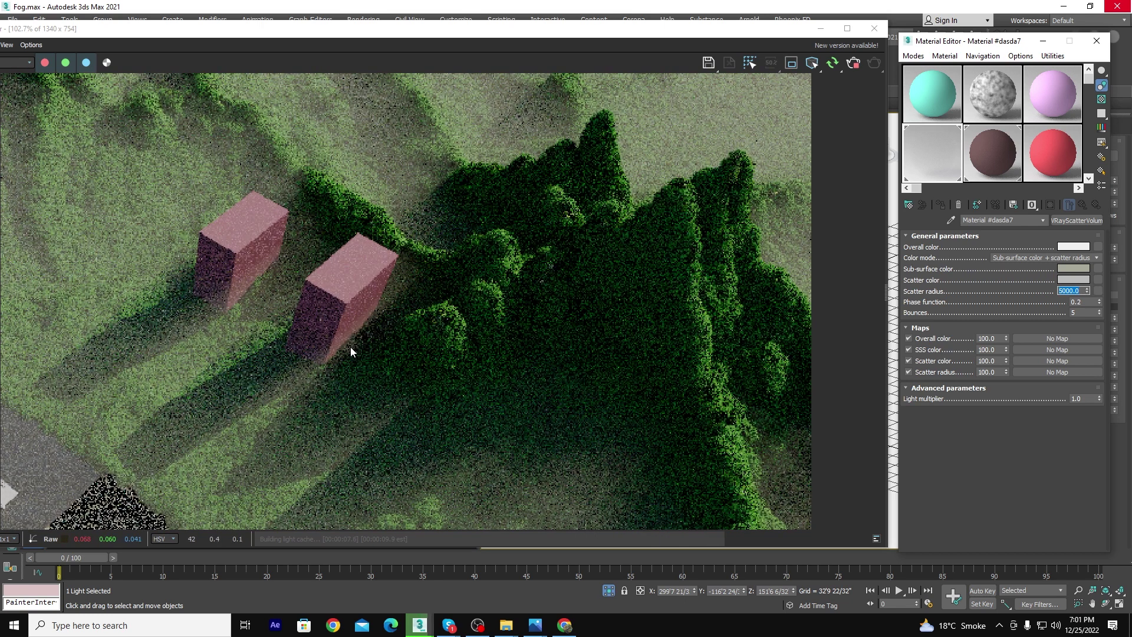
{"action": "left_click", "coordinate": [854, 63]}
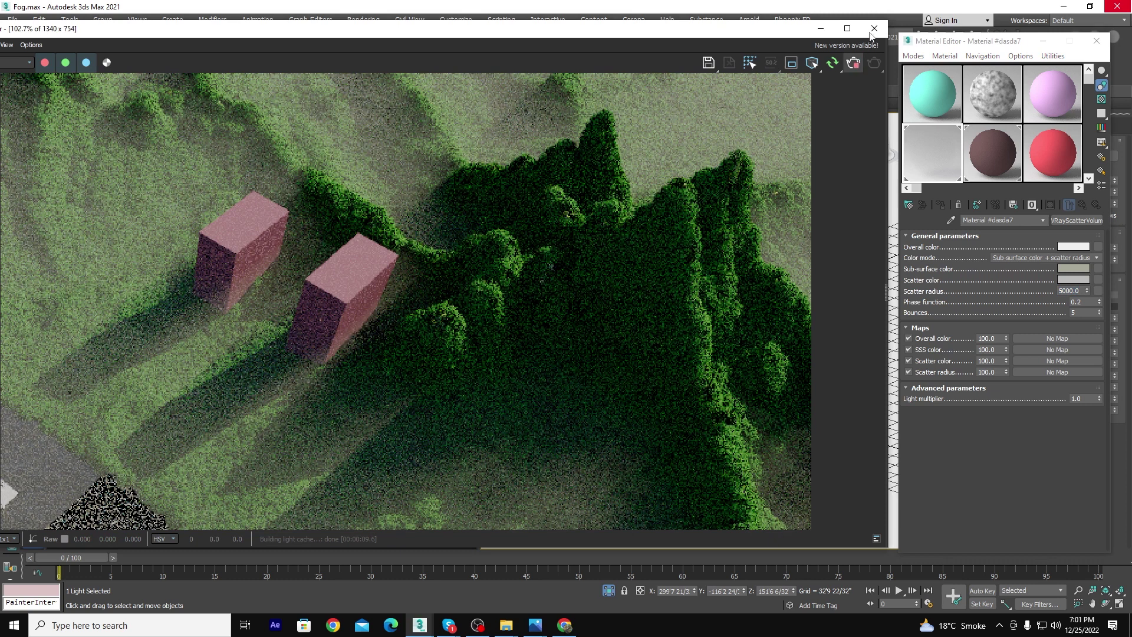
Close the frame buffer and Material Editor, then start a new scene without saving the fog scene.
{"action": "left_click", "coordinate": [878, 31]}
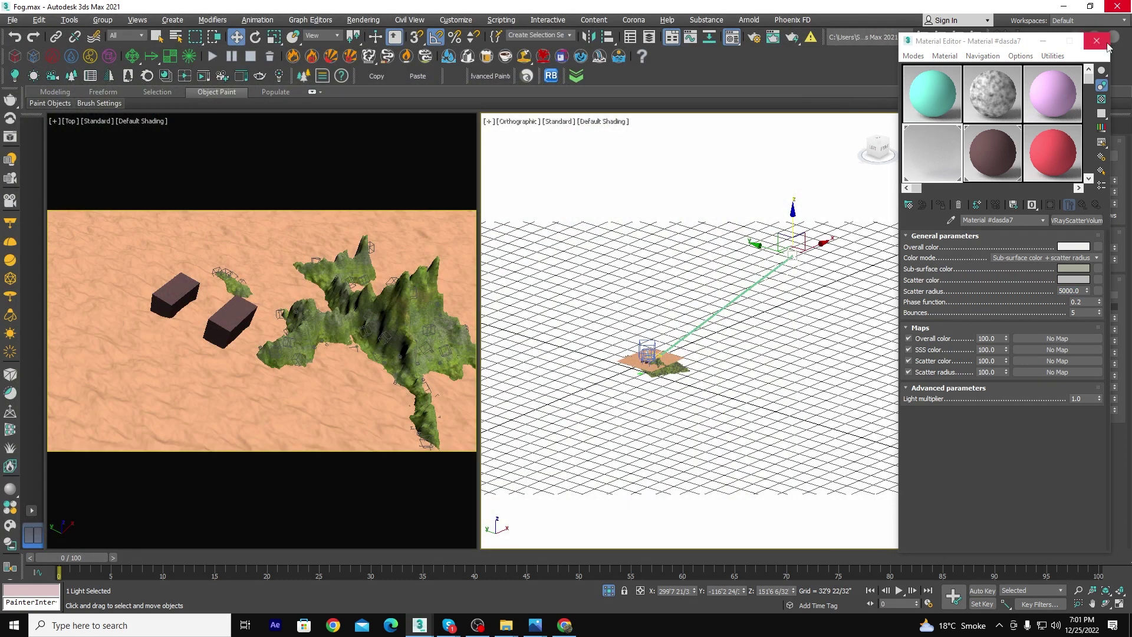
{"action": "left_click", "coordinate": [1096, 41]}
{"action": "left_click", "coordinate": [9, 23]}
{"action": "left_click", "coordinate": [44, 50]}
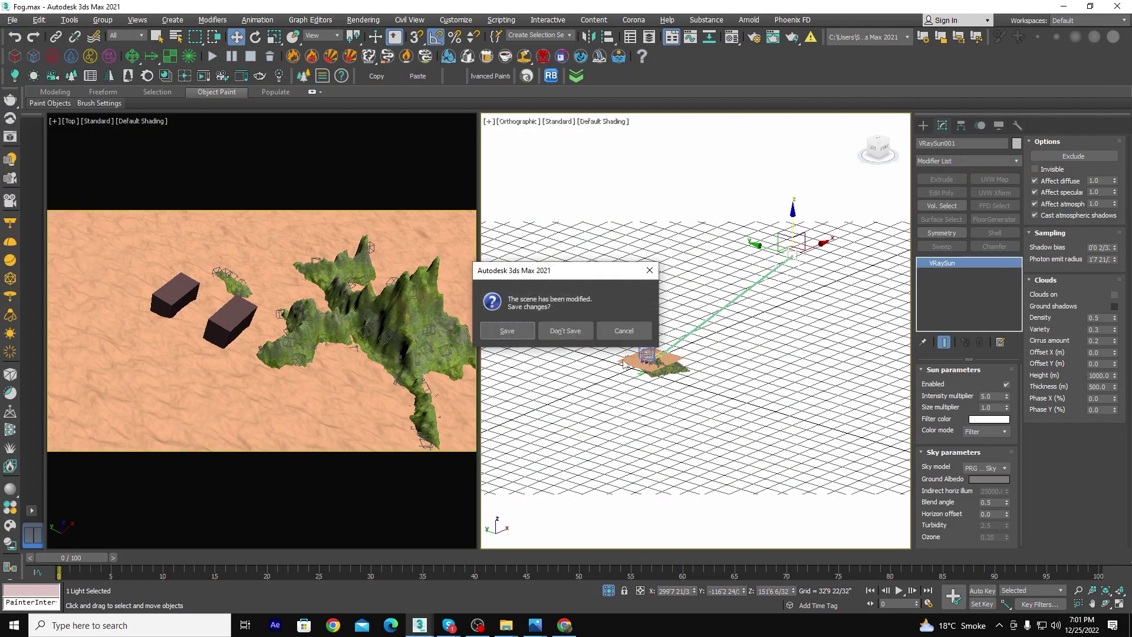
{"action": "left_click", "coordinate": [563, 333]}
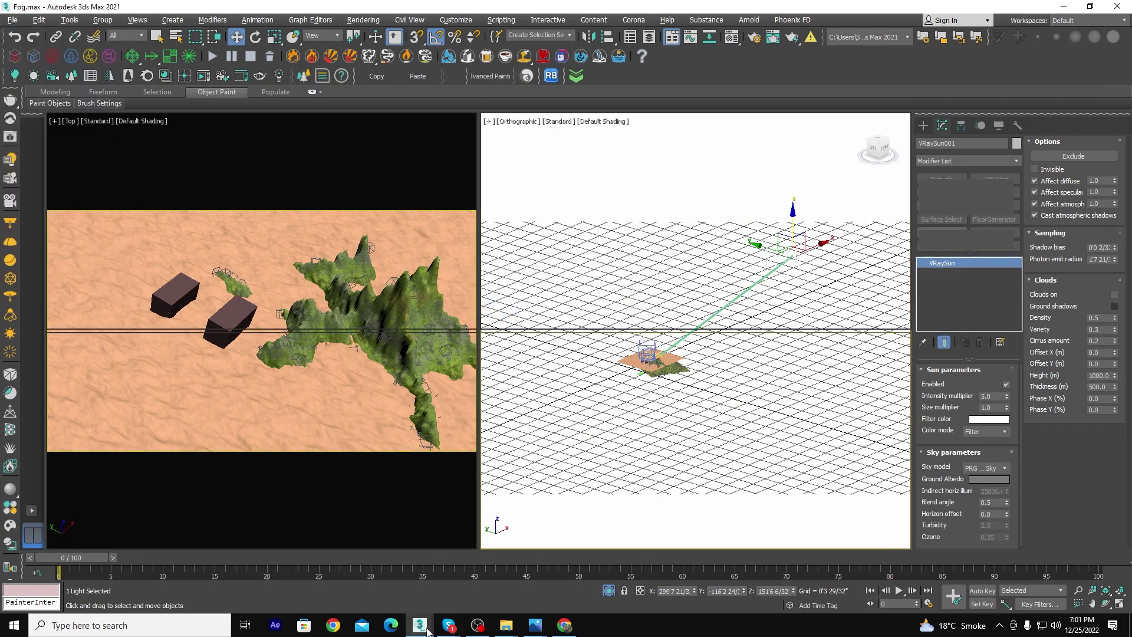
{"action": "mouse_move", "coordinate": [420, 625]}
{"action": "left_click", "coordinate": [372, 597]}
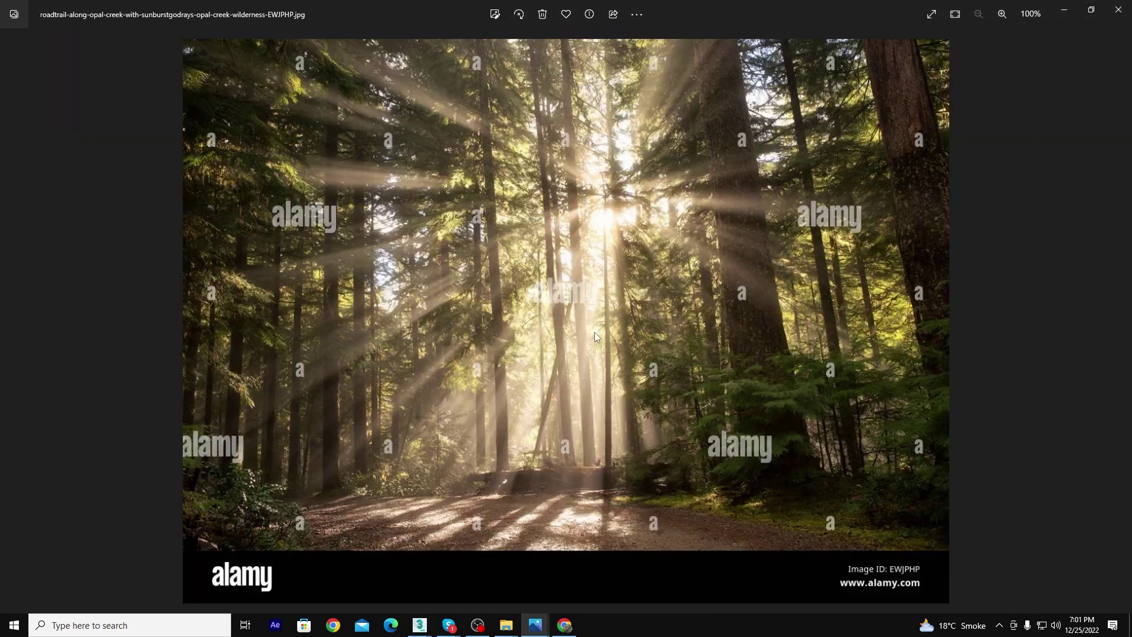
Browse the foggy terrain, street-lamp and window light-ray reference photos, ending on b8j9s.jpg.
{"action": "key", "text": "Right"}
{"action": "key", "text": "Right"}
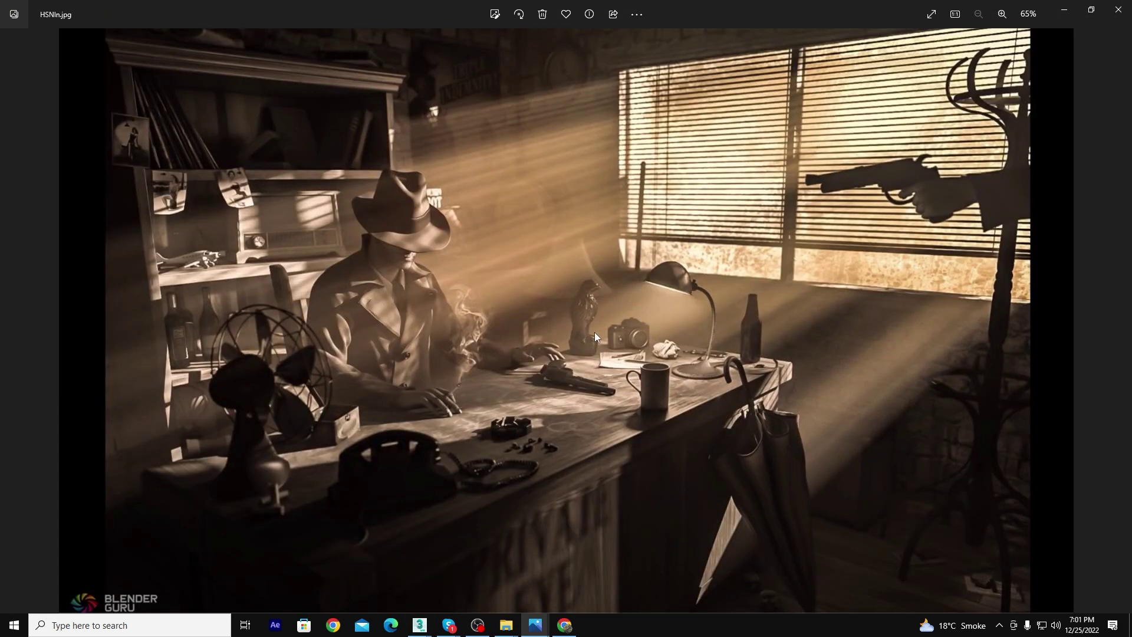
{"action": "scroll", "coordinate": [594, 332], "scroll_direction": "up", "scroll_amount": 3}
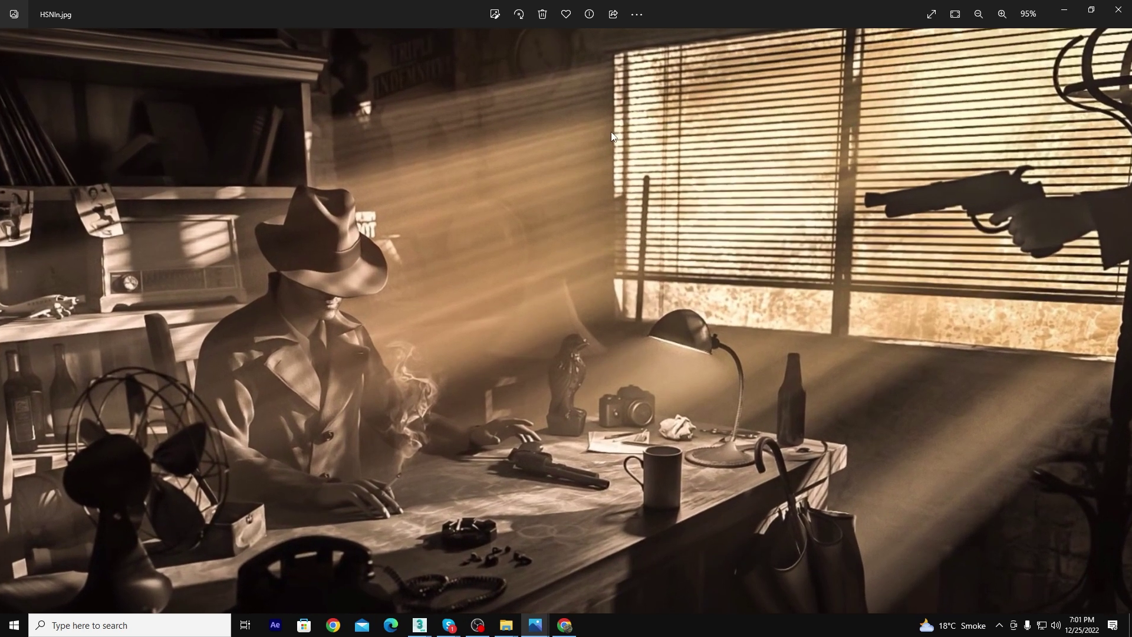
{"action": "scroll", "coordinate": [535, 287], "scroll_direction": "down", "scroll_amount": 3}
{"action": "key", "text": "Right"}
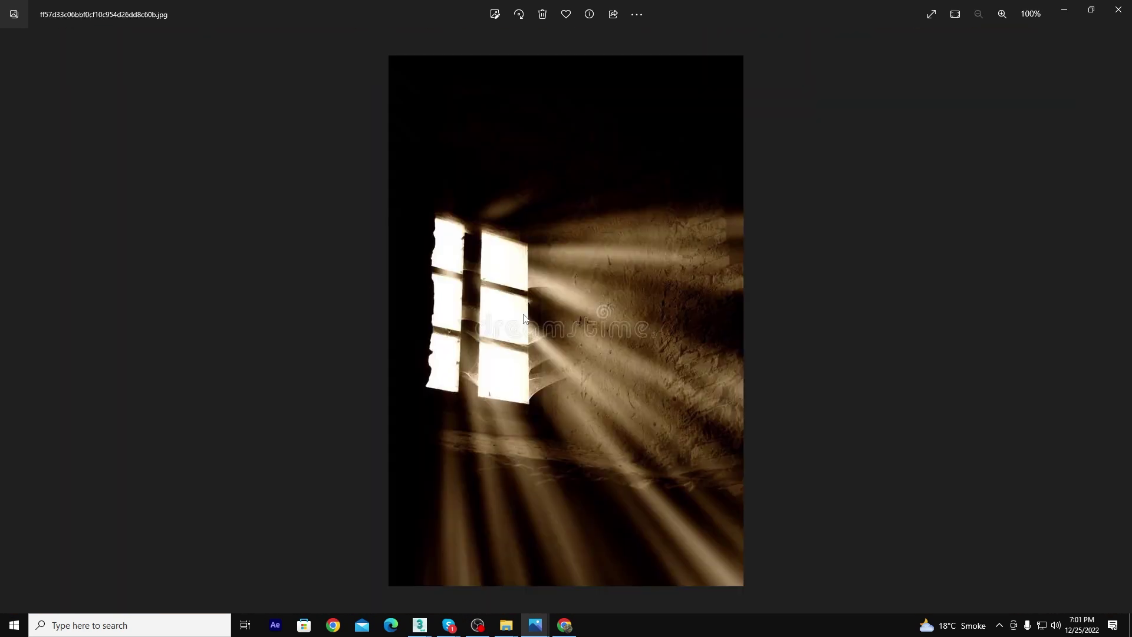
{"action": "key", "text": "Right"}
{"action": "key", "text": "Left"}
{"action": "key", "text": "Right"}
{"action": "key", "text": "Right"}
{"action": "key", "text": "Right"}
{"action": "key", "text": "Right"}
{"action": "key", "text": "Right"}
{"action": "scroll", "coordinate": [599, 291], "scroll_direction": "up", "scroll_amount": 2}
{"action": "scroll", "coordinate": [595, 298], "scroll_direction": "down", "scroll_amount": 1}
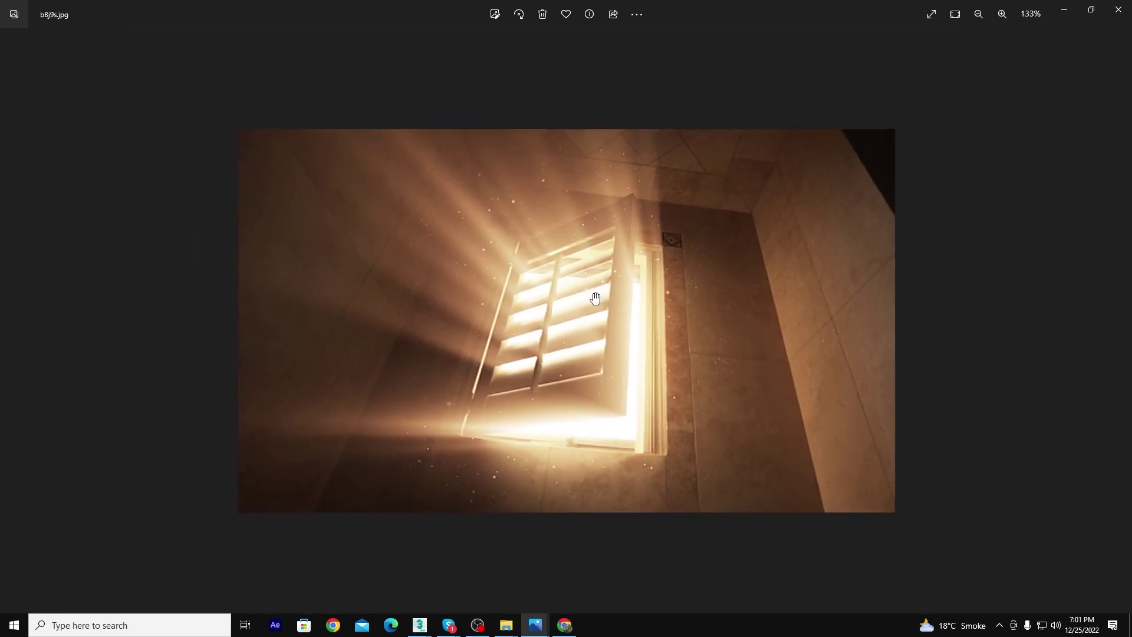
{"action": "key", "text": "Right"}
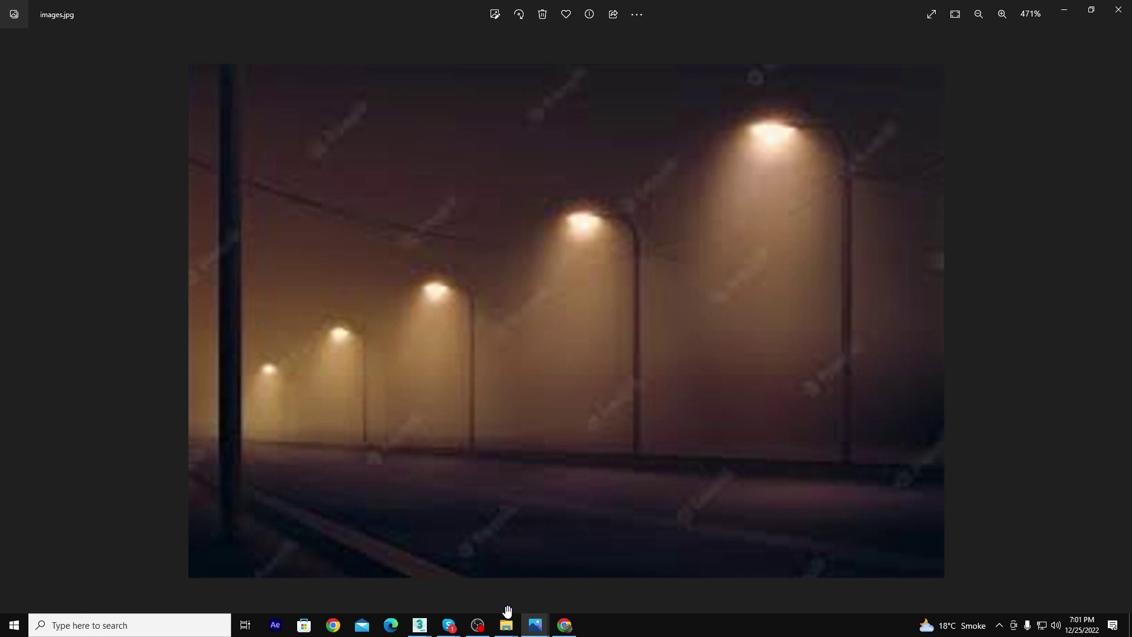
{"action": "mouse_move", "coordinate": [536, 625]}
{"action": "left_click", "coordinate": [536, 577]}
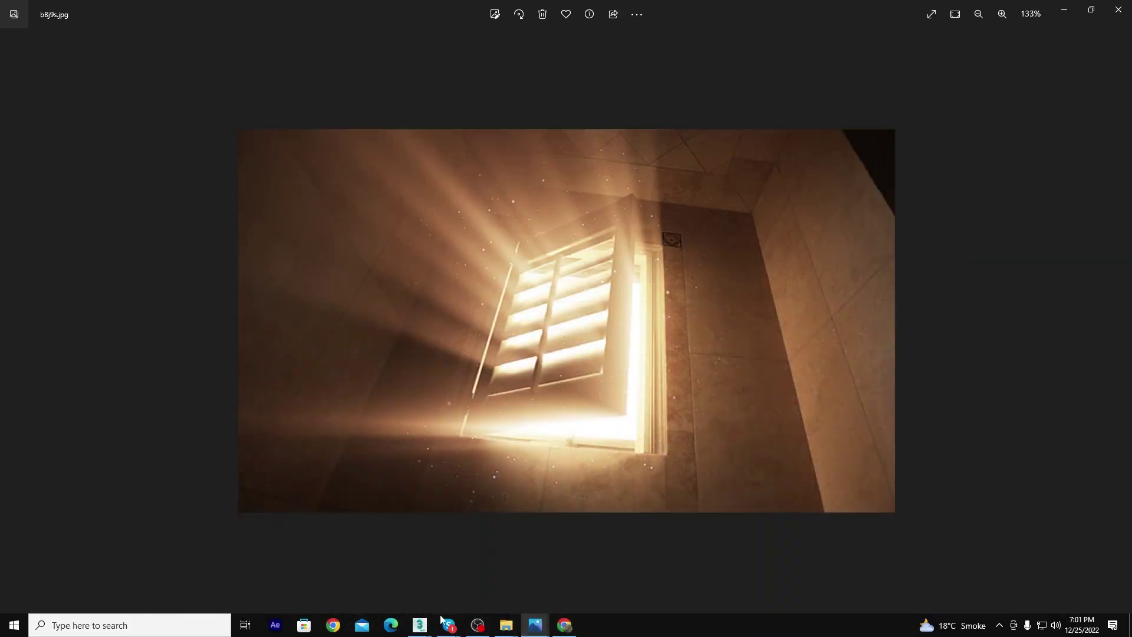
Open the Material Editor on red Material #9 and browse V-Ray material types without changing it.
{"action": "left_click", "coordinate": [373, 578]}
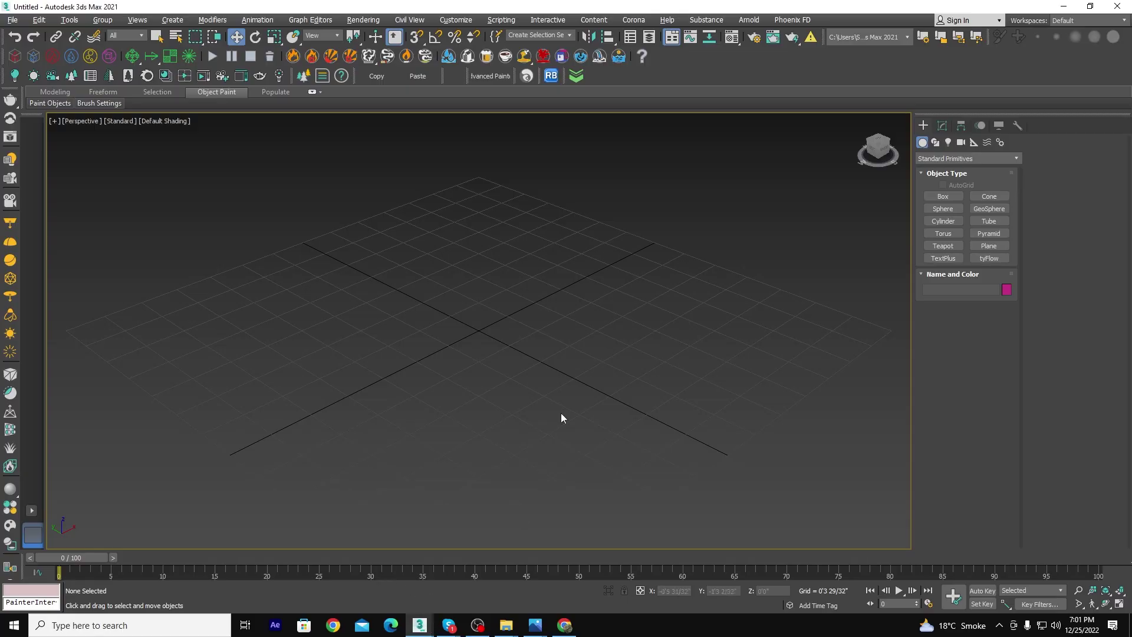
{"action": "left_click", "coordinate": [503, 586]}
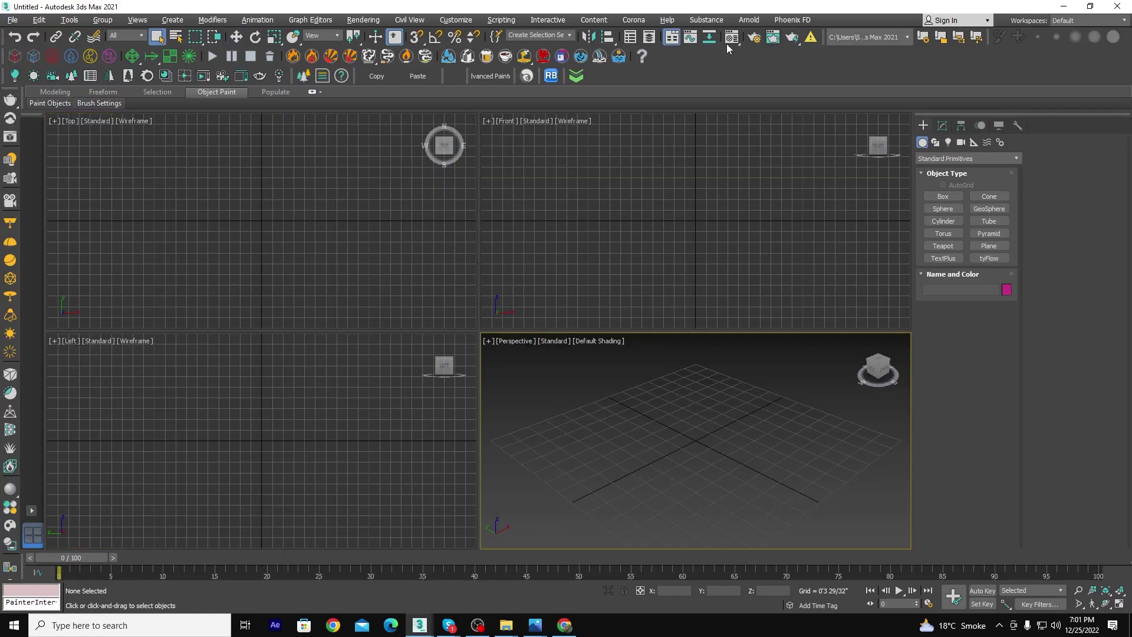
{"action": "left_click", "coordinate": [731, 39]}
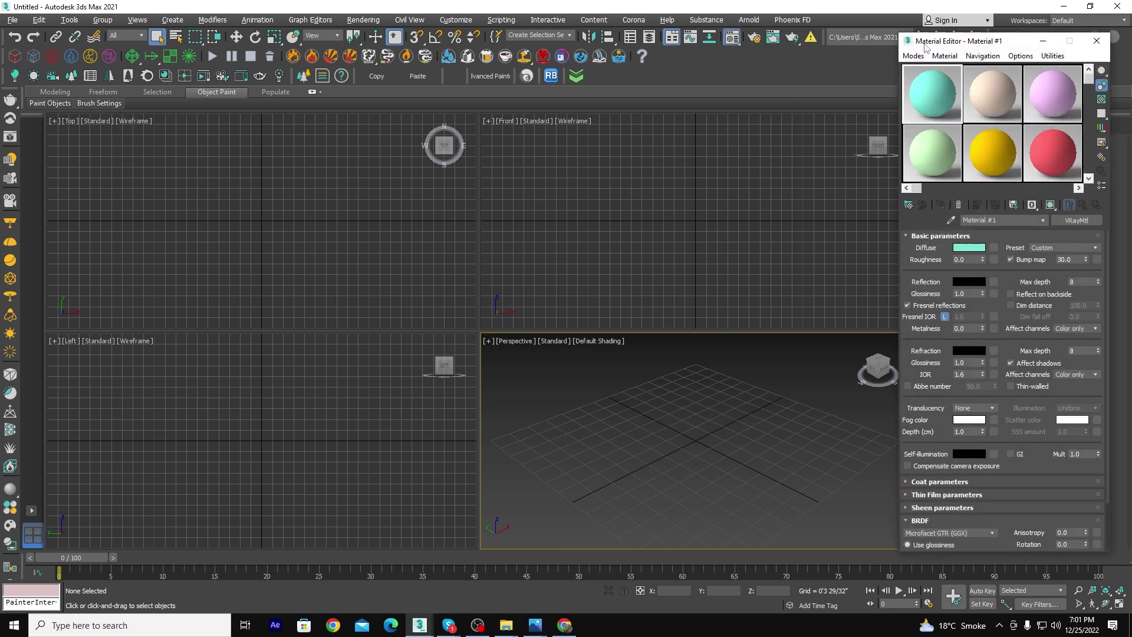
{"action": "left_click", "coordinate": [832, 167]}
{"action": "left_click", "coordinate": [855, 221]}
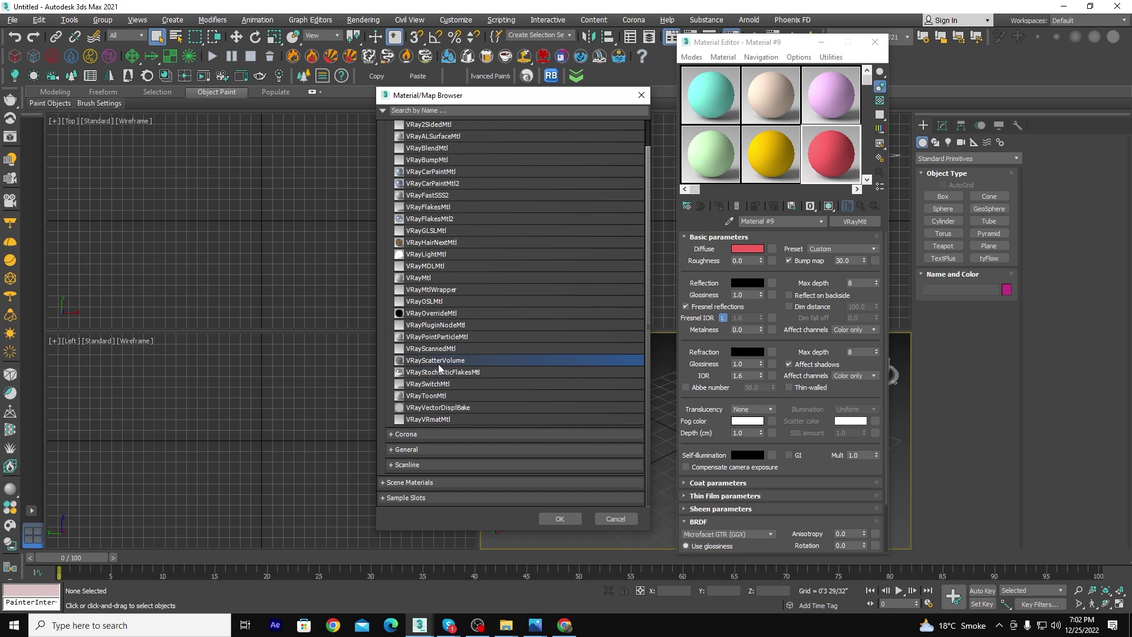
{"action": "scroll", "coordinate": [441, 240], "scroll_direction": "up", "scroll_amount": 2}
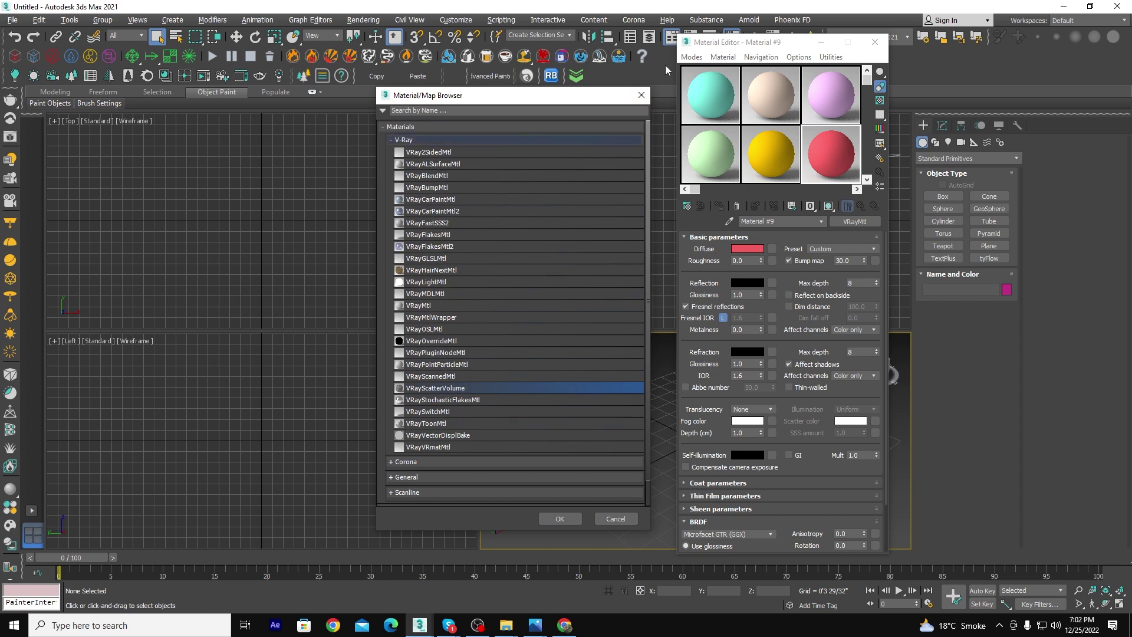
{"action": "left_click", "coordinate": [640, 101]}
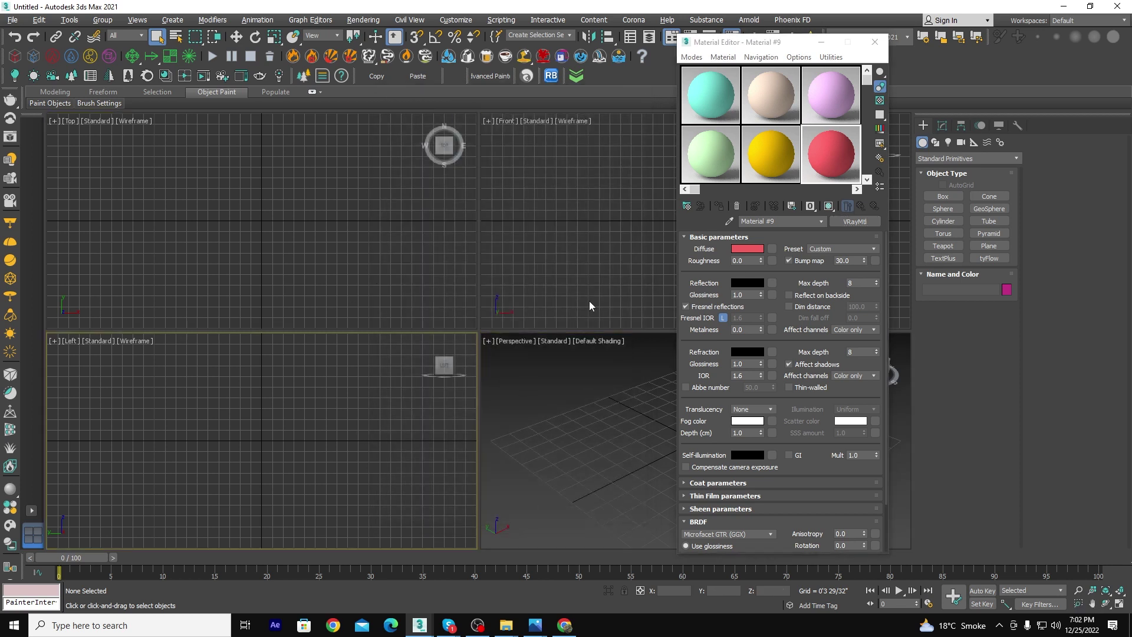
Open the recent scene Kitchin01.max and dismiss the mental ray legacy-assets warning.
{"action": "left_click", "coordinate": [874, 42]}
{"action": "left_click", "coordinate": [12, 20]}
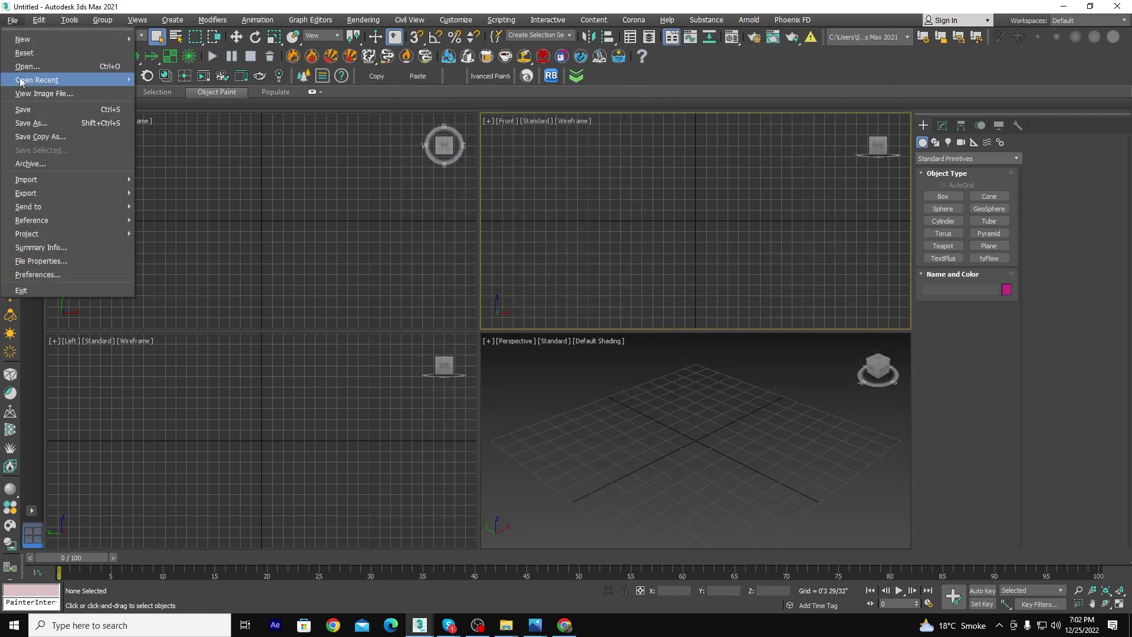
{"action": "left_click", "coordinate": [73, 246]}
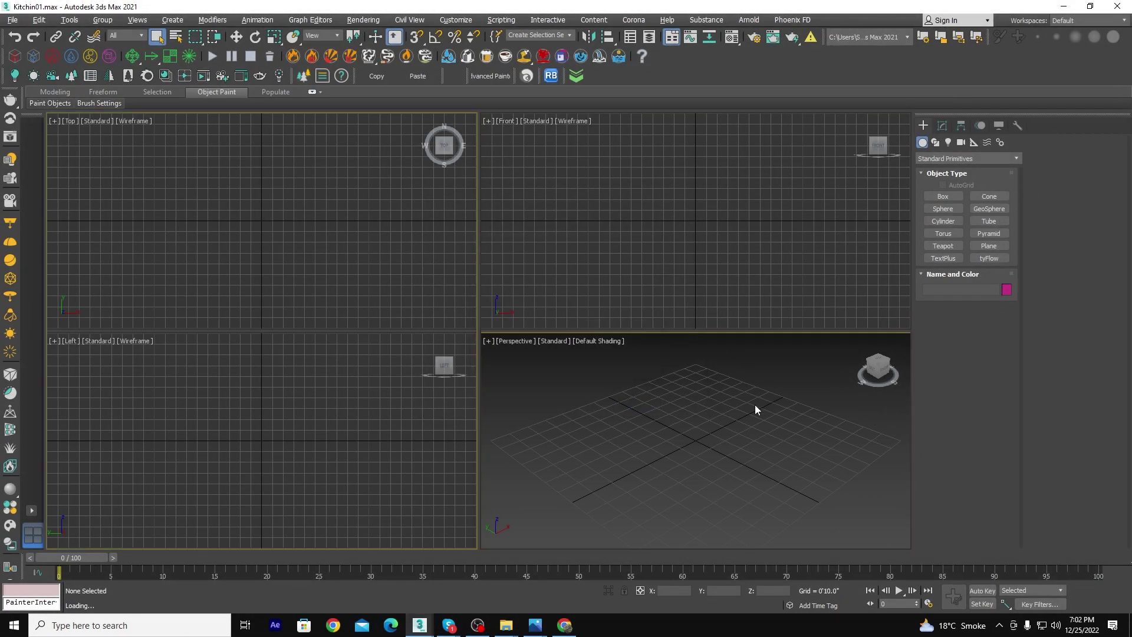
{"action": "key", "text": "Return"}
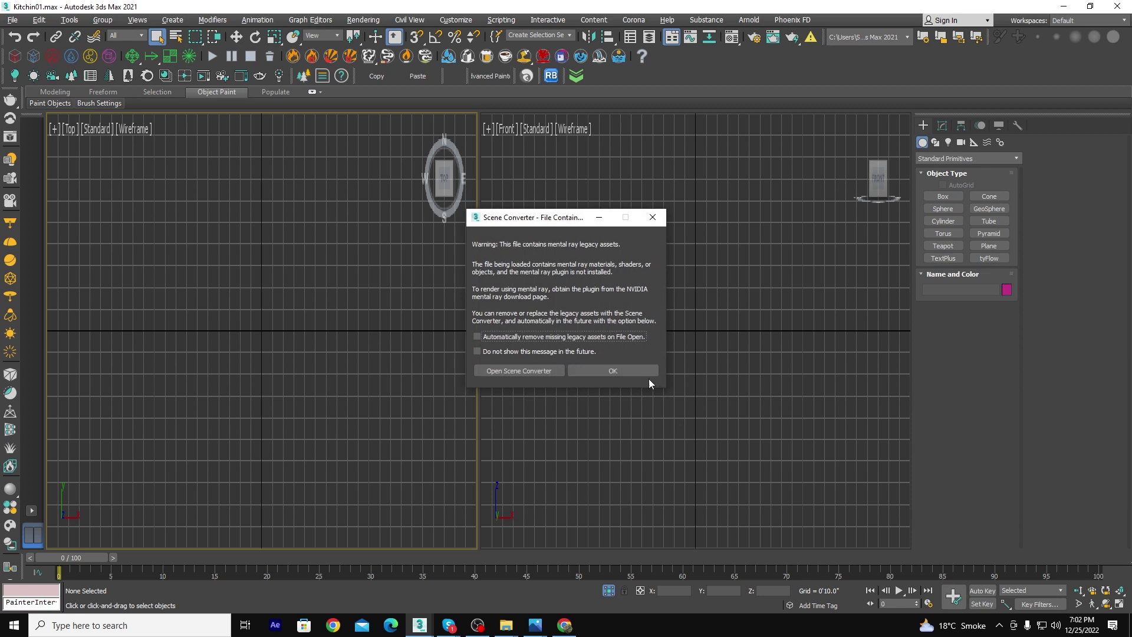
{"action": "left_click", "coordinate": [634, 373]}
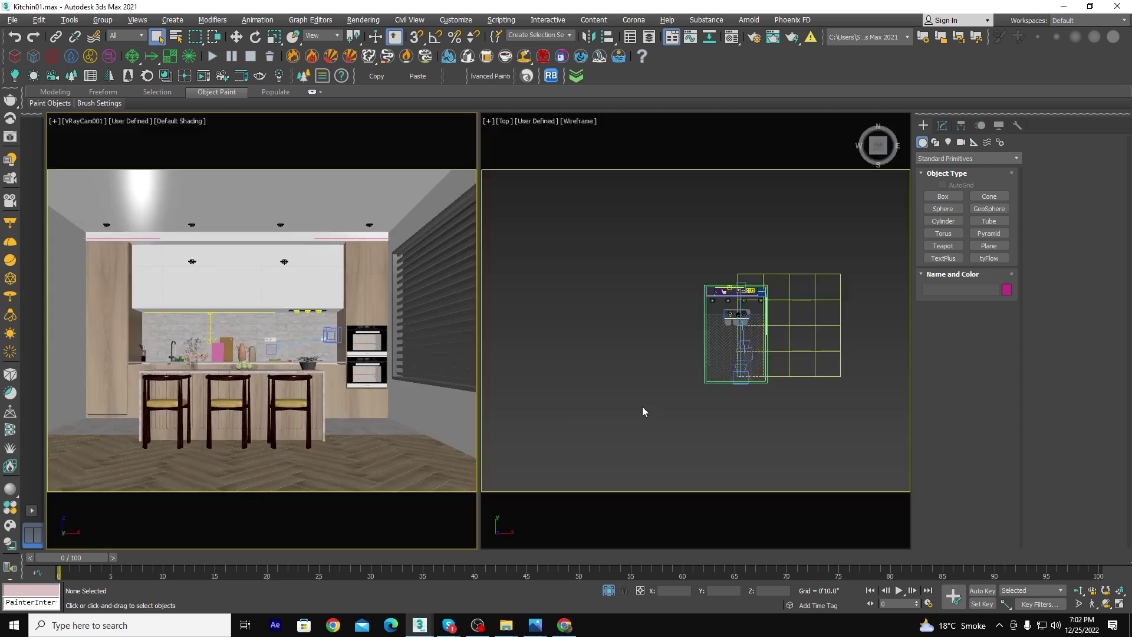
Maximize the right view and orbit it into an angled wireframe view centred on the kitchen.
{"action": "left_click", "coordinate": [611, 362]}
{"action": "key", "text": "alt+w"}
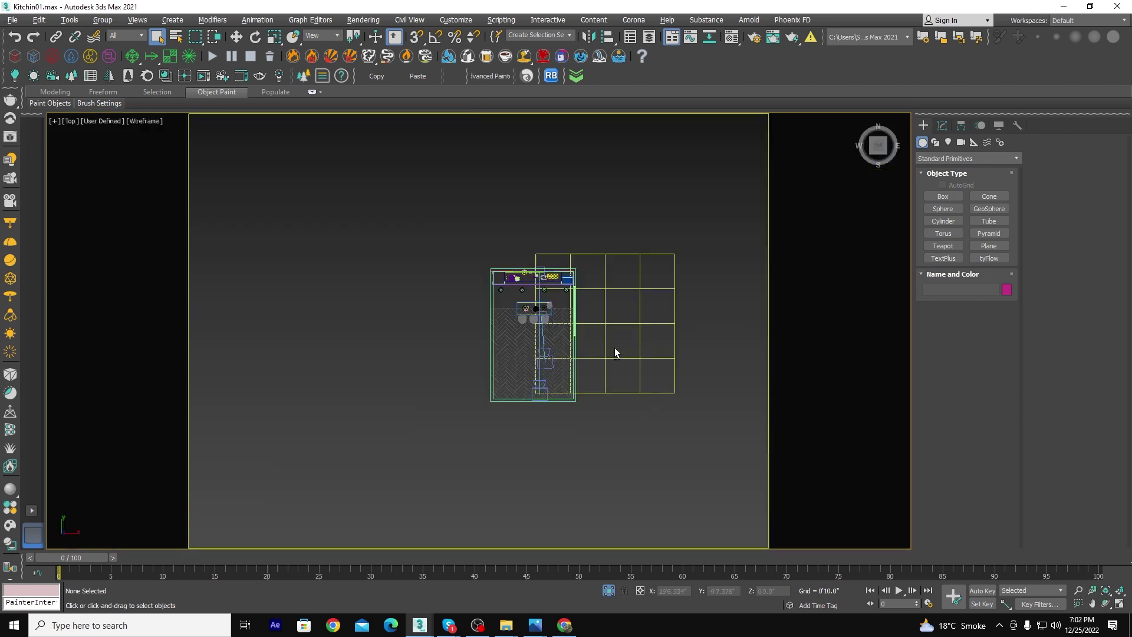
{"action": "middle_click_drag", "start_coordinate": [613, 351], "coordinate": [589, 312], "text": "alt"}
{"action": "key", "text": "F3"}
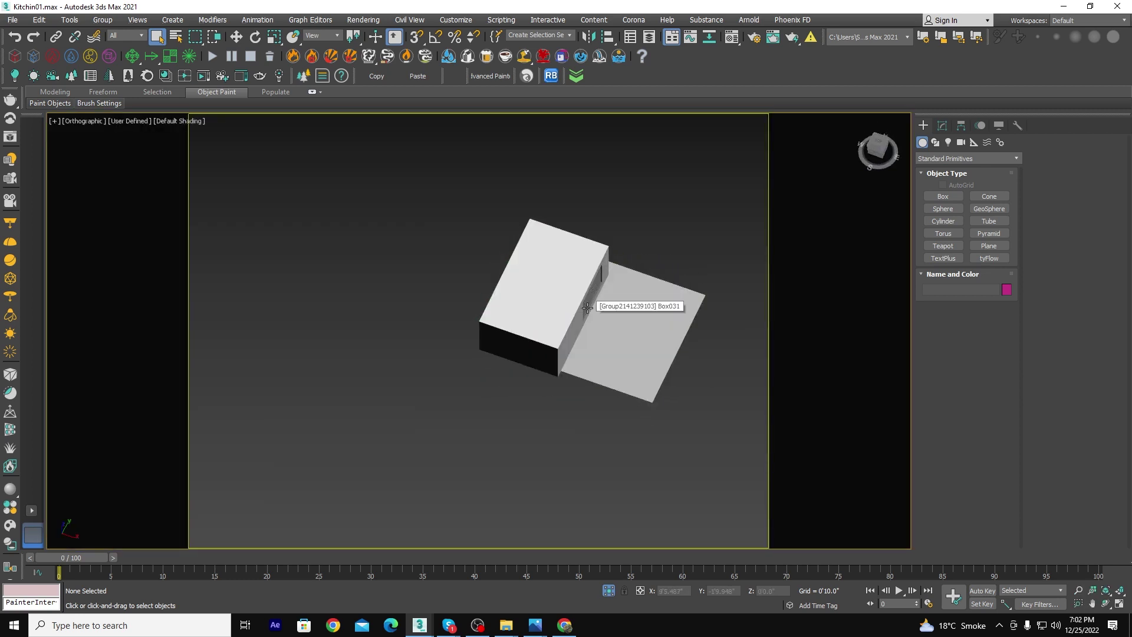
{"action": "key", "text": "F3"}
{"action": "key", "text": "w"}
{"action": "key", "text": "p"}
{"action": "middle_click_drag", "start_coordinate": [475, 272], "coordinate": [305, 313]}
{"action": "scroll", "coordinate": [460, 301], "scroll_direction": "up", "scroll_amount": 2}
{"action": "scroll", "coordinate": [460, 301], "scroll_direction": "up", "scroll_amount": 4}
{"action": "right_click", "coordinate": [613, 260]}
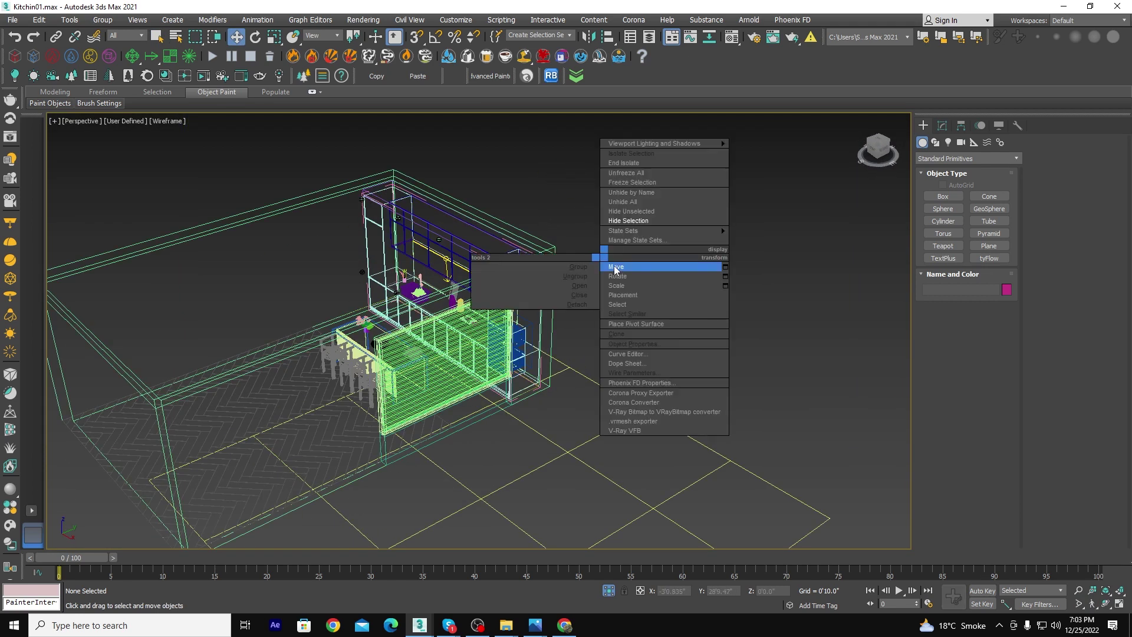
{"action": "left_click", "coordinate": [616, 273]}
{"action": "scroll", "coordinate": [472, 332], "scroll_direction": "down", "scroll_amount": 6}
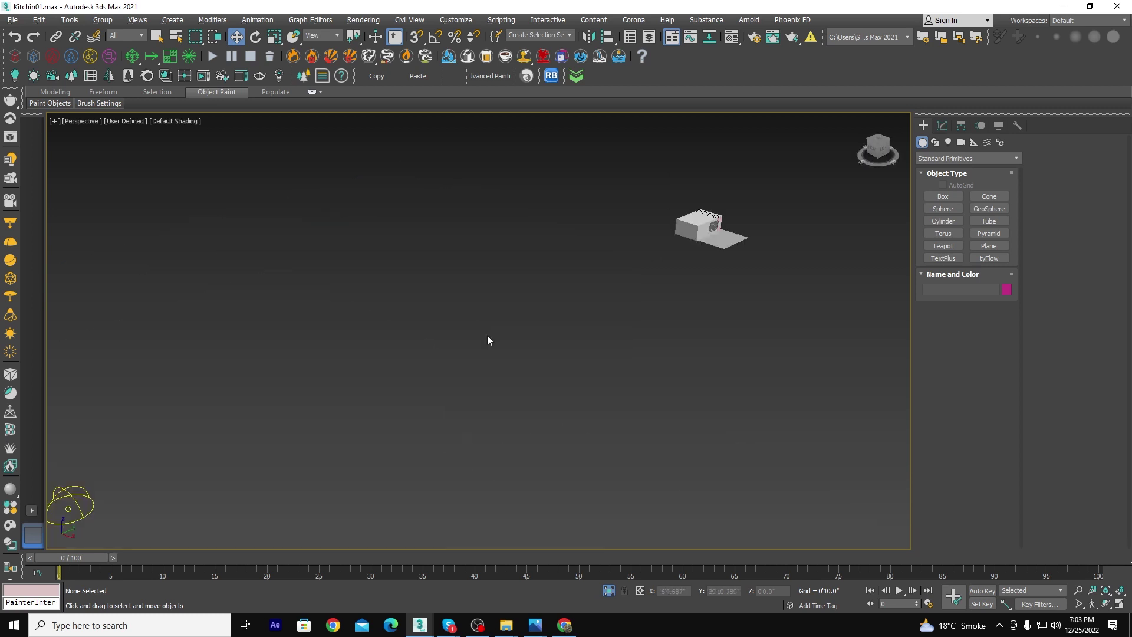
Frame the floor plane and orbit to look down at the kitchen wall and window.
{"action": "left_click", "coordinate": [722, 239]}
{"action": "key", "text": "z"}
{"action": "scroll", "coordinate": [412, 313], "scroll_direction": "down", "scroll_amount": 3}
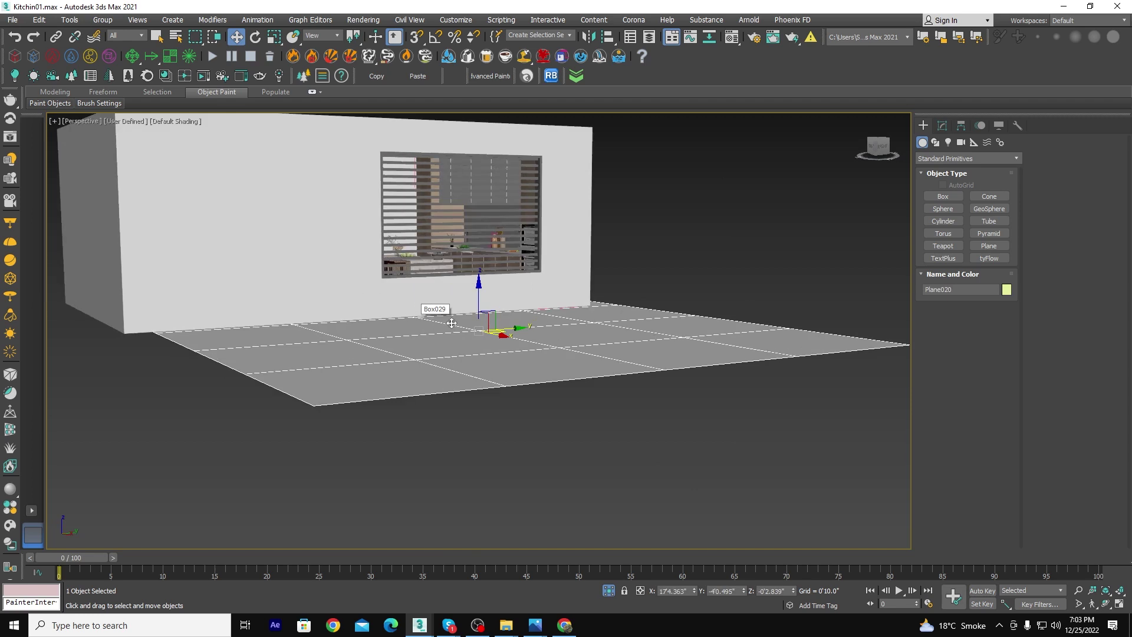
{"action": "middle_click_drag", "start_coordinate": [412, 310], "coordinate": [588, 290], "text": "alt"}
{"action": "scroll", "coordinate": [588, 290], "scroll_direction": "up", "scroll_amount": 5}
{"action": "scroll", "coordinate": [588, 291], "scroll_direction": "up", "scroll_amount": 4}
{"action": "scroll", "coordinate": [587, 290], "scroll_direction": "down", "scroll_amount": 2}
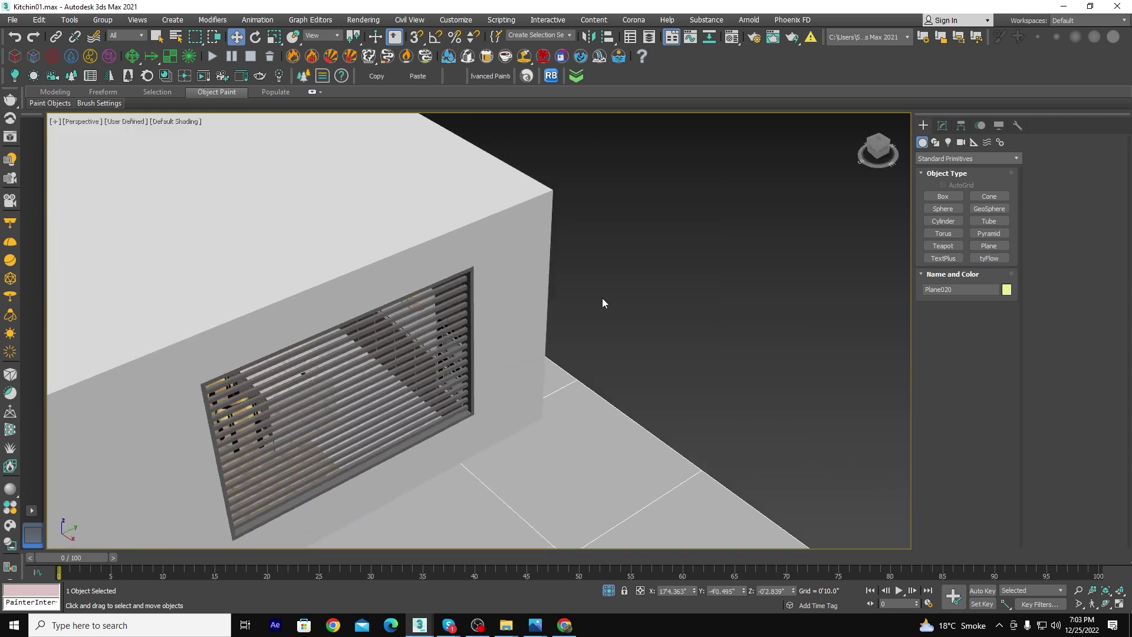
{"action": "scroll", "coordinate": [588, 290], "scroll_direction": "down", "scroll_amount": 6}
{"action": "left_click", "coordinate": [388, 378]}
{"action": "left_click", "coordinate": [611, 324]}
{"action": "scroll", "coordinate": [611, 318], "scroll_direction": "up", "scroll_amount": 3}
{"action": "scroll", "coordinate": [597, 447], "scroll_direction": "up", "scroll_amount": 5}
{"action": "left_click", "coordinate": [597, 447]}
{"action": "scroll", "coordinate": [597, 447], "scroll_direction": "down", "scroll_amount": 5}
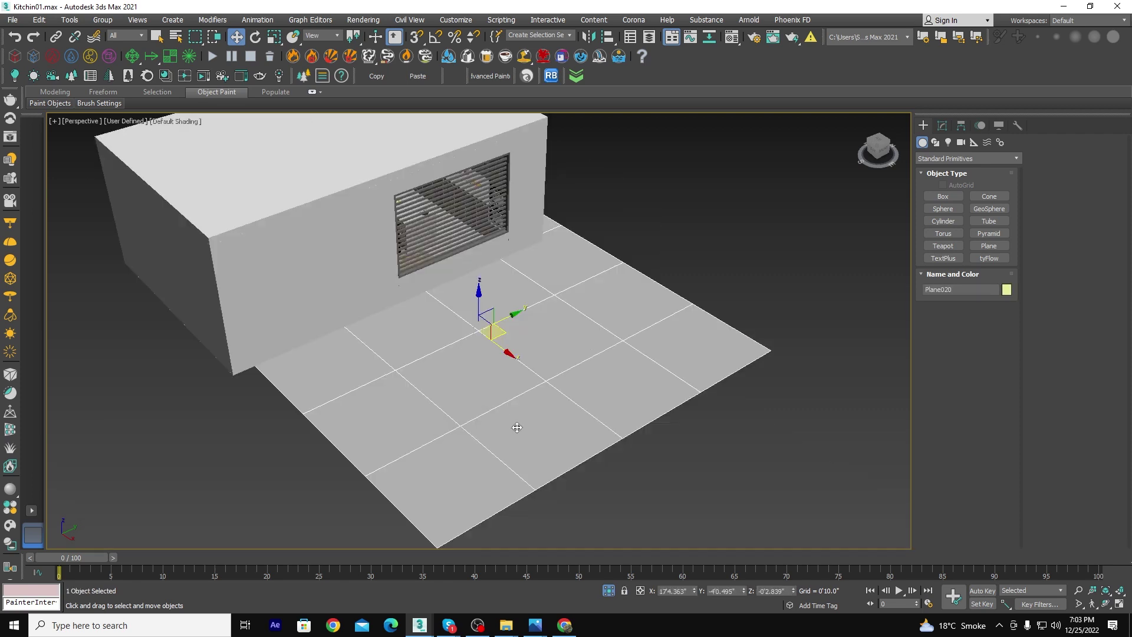
{"action": "scroll", "coordinate": [519, 424], "scroll_direction": "down", "scroll_amount": 3}
{"action": "left_click", "coordinate": [677, 271]}
In Top view, place a VRaySun aimed at the kitchen and replace the environment with VRaySky.
{"action": "key", "text": "e"}
{"action": "key", "text": "t"}
{"action": "left_click", "coordinate": [948, 142]}
{"action": "left_click", "coordinate": [967, 158]}
{"action": "left_click", "coordinate": [932, 205]}
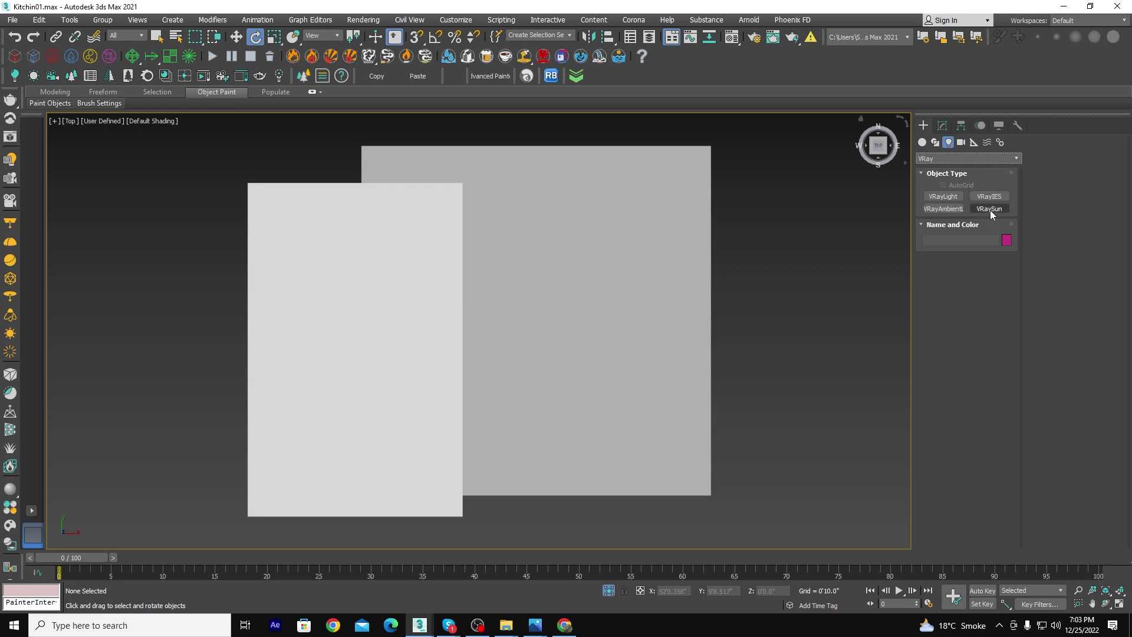
{"action": "left_click", "coordinate": [989, 208]}
{"action": "key", "text": "F3"}
{"action": "left_click_drag", "start_coordinate": [844, 345], "coordinate": [279, 366]}
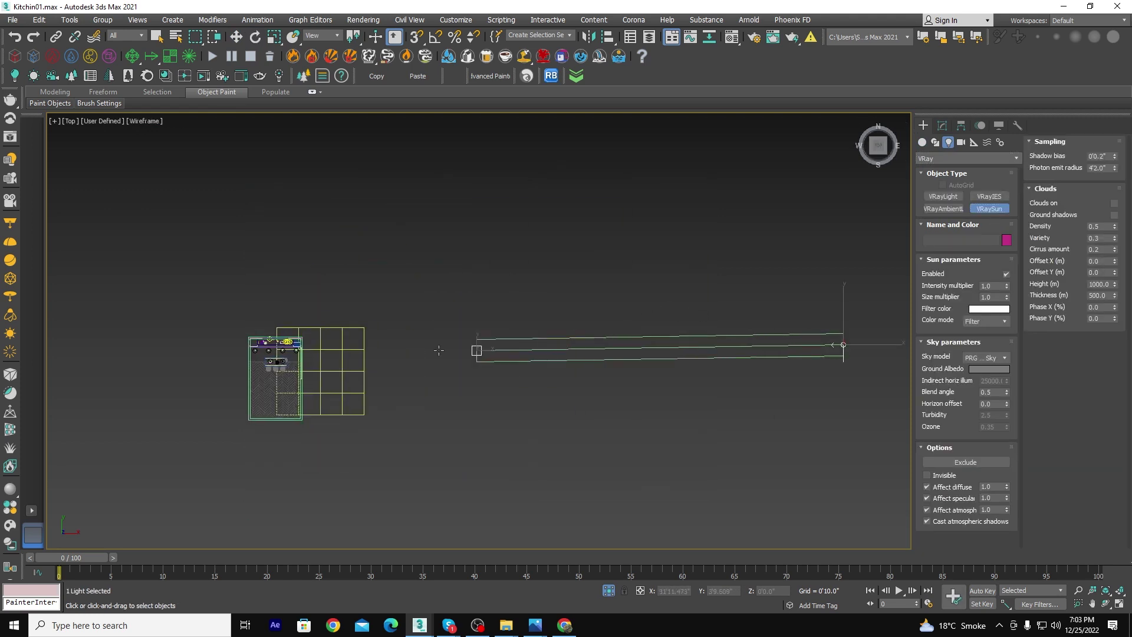
{"action": "left_click", "coordinate": [602, 351]}
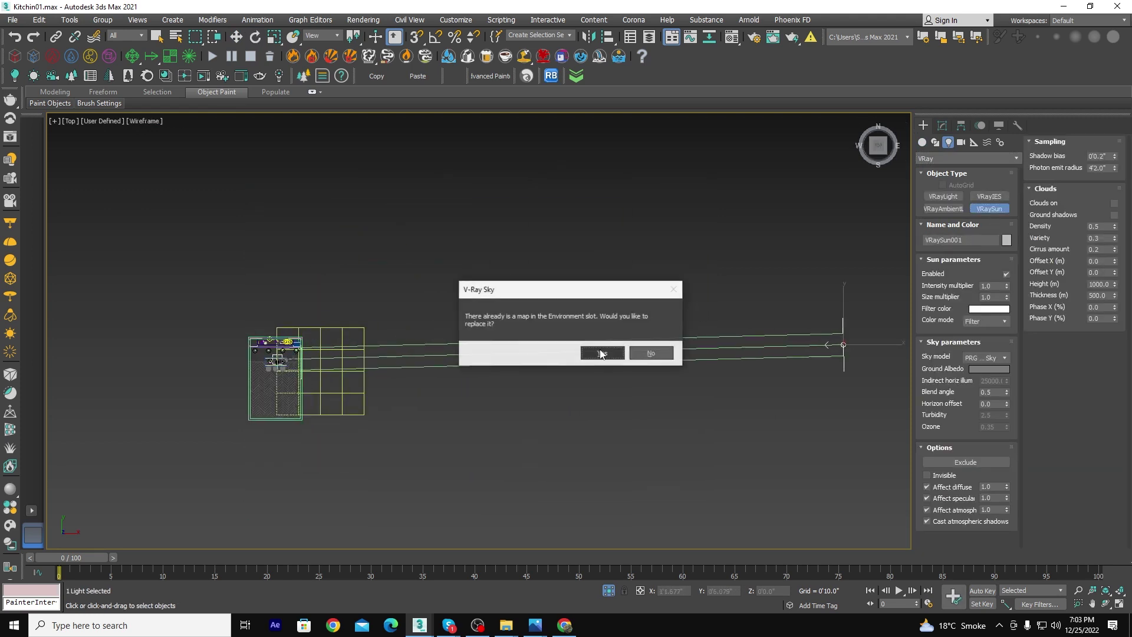
{"action": "left_click", "coordinate": [602, 350]}
{"action": "right_click", "coordinate": [516, 290]}
View the scene through the VRayCam001 camera.
{"action": "key", "text": "w"}
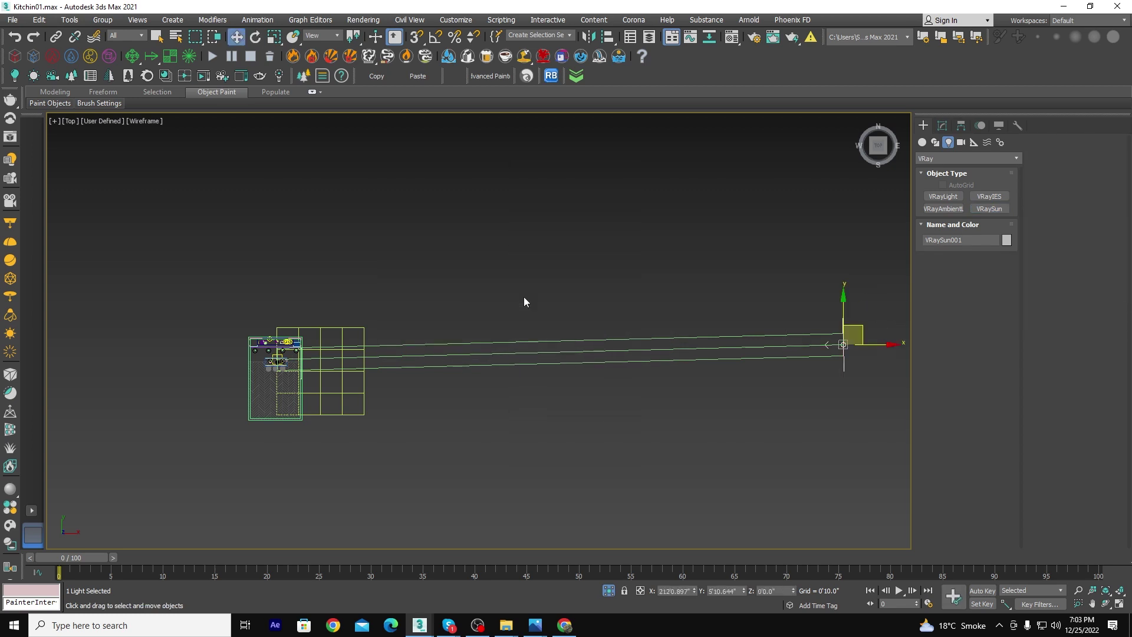
{"action": "key", "text": "c"}
{"action": "double_click", "coordinate": [524, 230]}
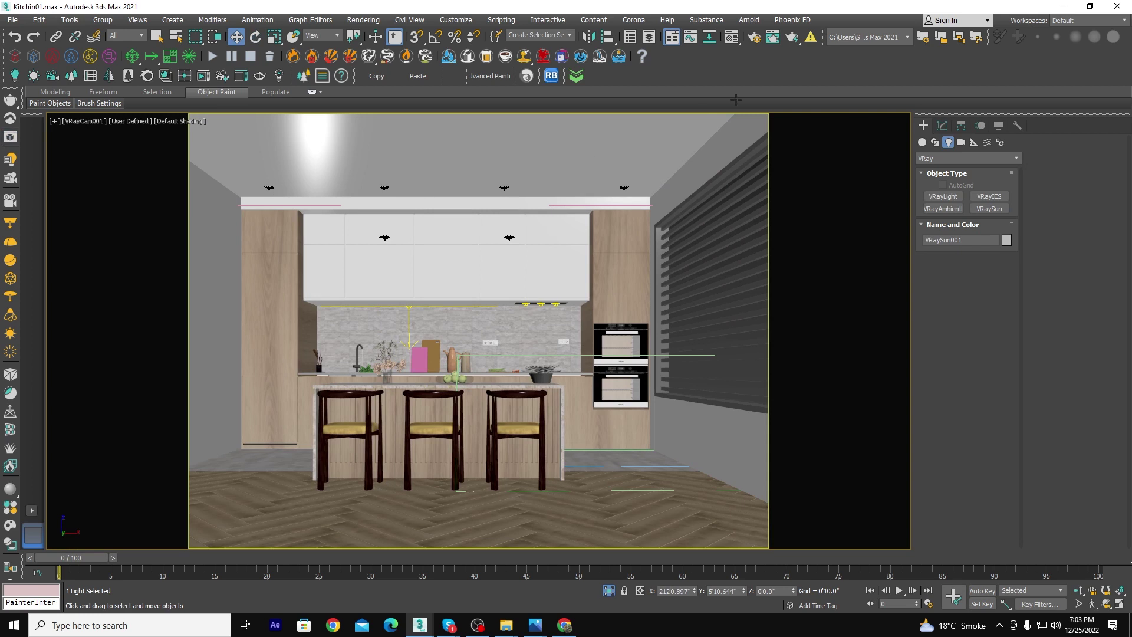
Start an interactive V-Ray render, then move the sun in Top view so its rays enter diagonally.
{"action": "key", "text": "shift+q"}
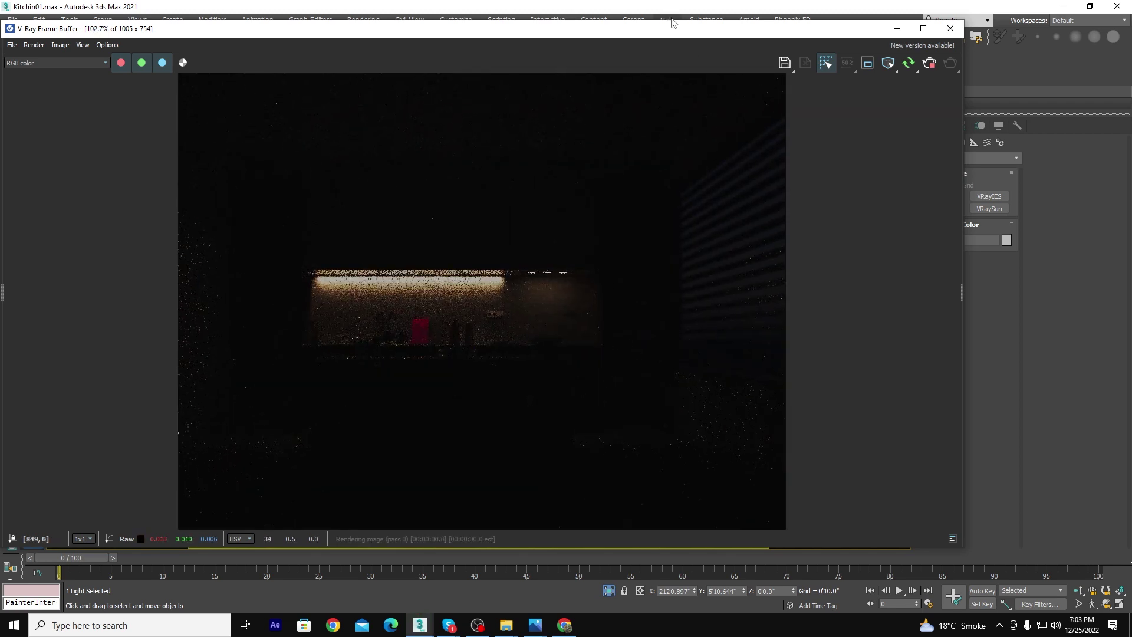
{"action": "left_click_drag", "start_coordinate": [528, 28], "coordinate": [273, 55]}
{"action": "key", "text": "t"}
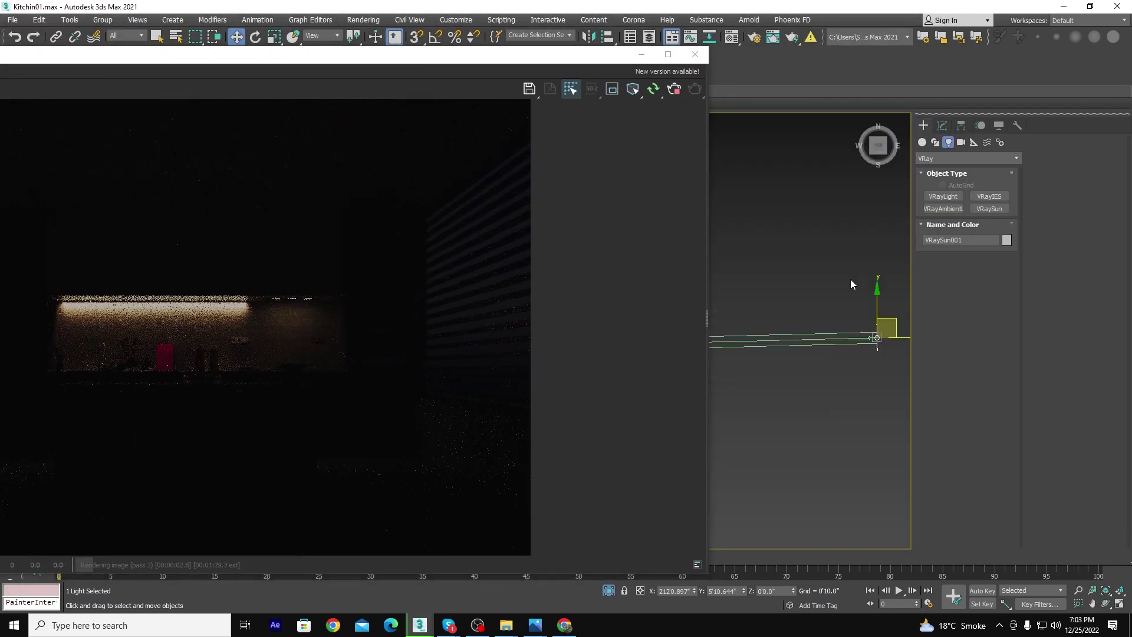
{"action": "left_click_drag", "start_coordinate": [878, 303], "coordinate": [786, 235]}
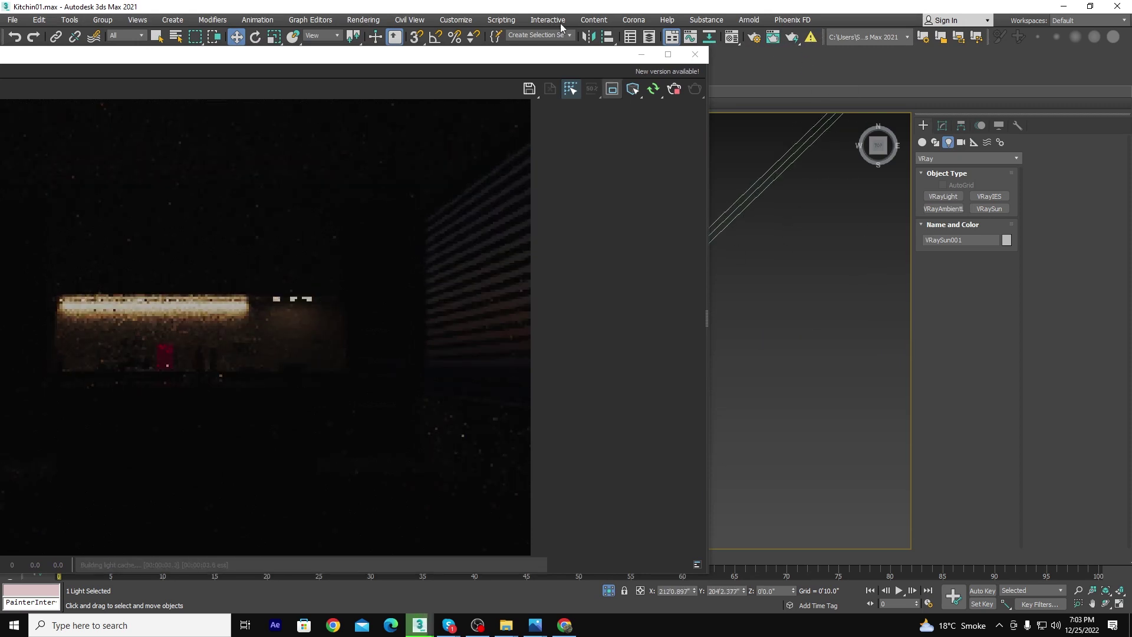
{"action": "left_click", "coordinate": [943, 127]}
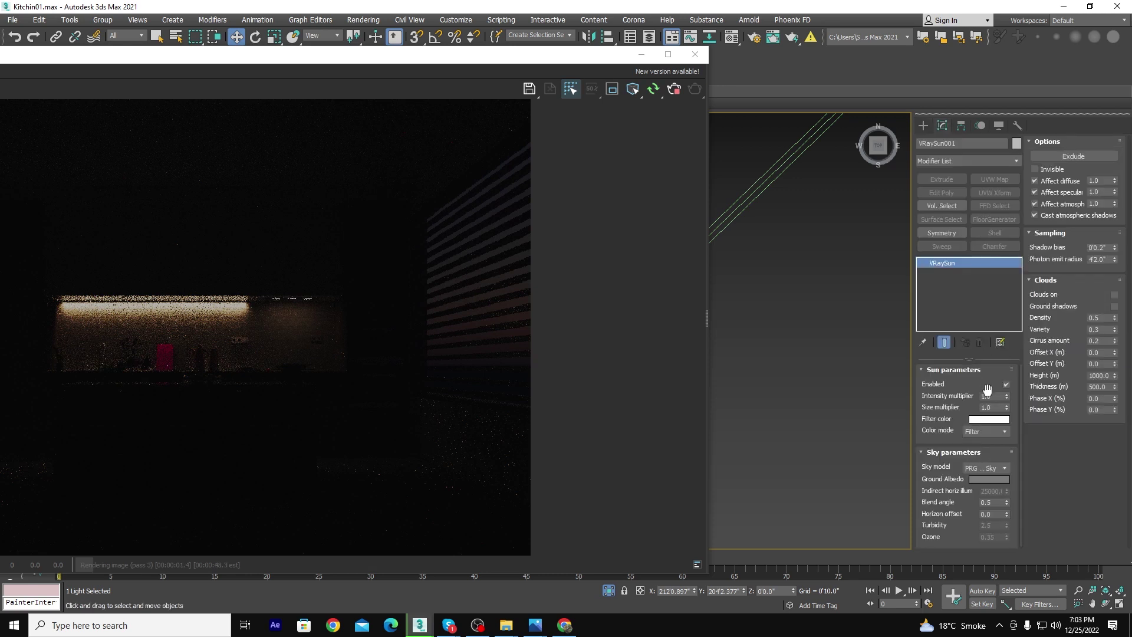
Set the sun intensity multiplier to 10 and nudge the sun to relight the blinds.
{"action": "type", "text": "10"}
{"action": "key", "text": "Return"}
{"action": "left_click_drag", "start_coordinate": [788, 349], "coordinate": [788, 362]}
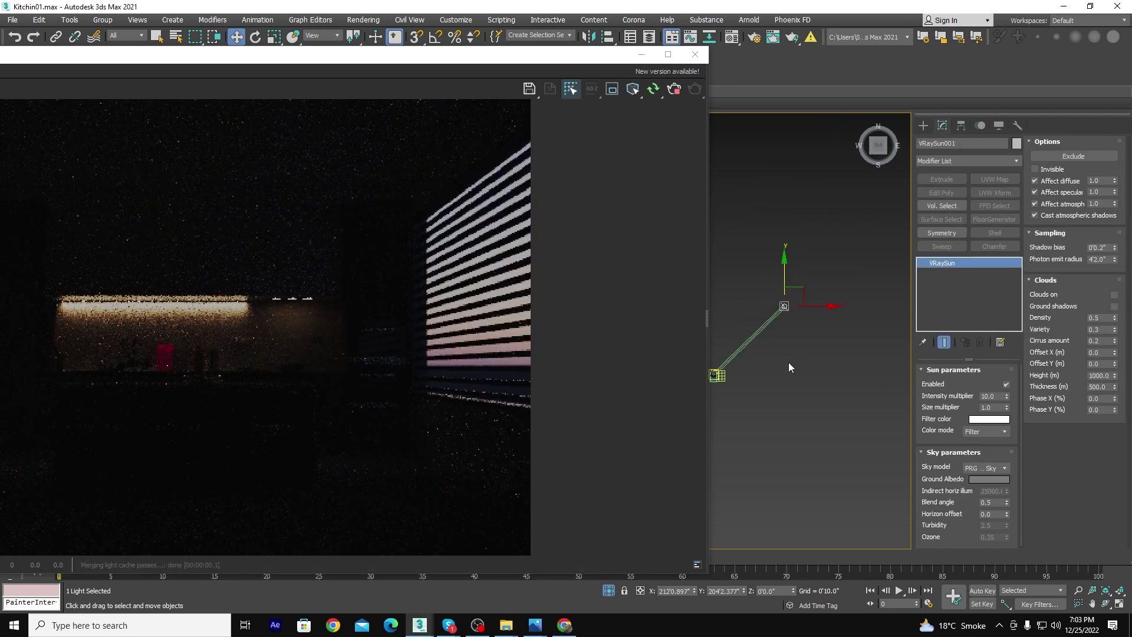
{"action": "left_click_drag", "start_coordinate": [708, 331], "coordinate": [598, 339]}
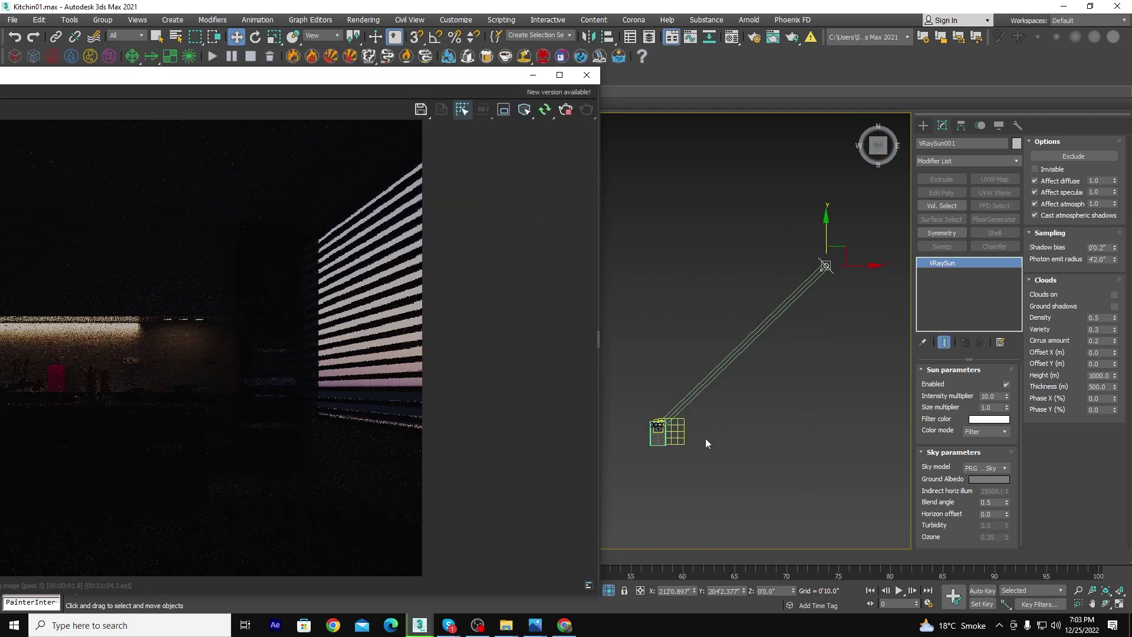
{"action": "scroll", "coordinate": [665, 394], "scroll_direction": "up", "scroll_amount": 5}
{"action": "key", "text": "z"}
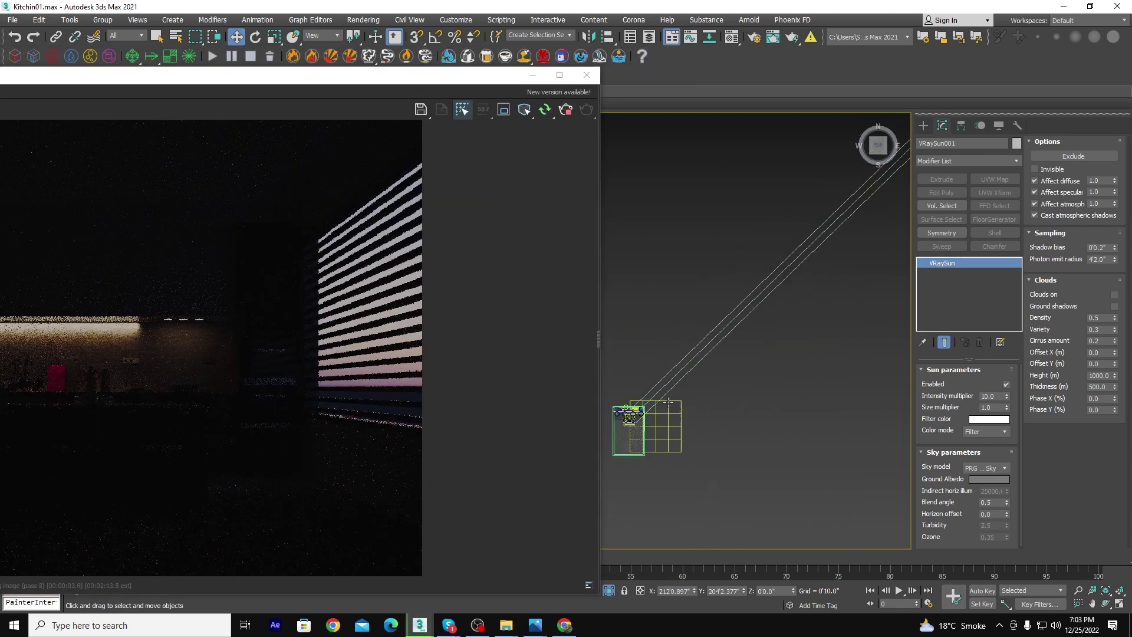
Move the sun closer to the kitchen and raise it until striped sunlight crosses the floor.
{"action": "left_click_drag", "start_coordinate": [736, 244], "coordinate": [714, 447]}
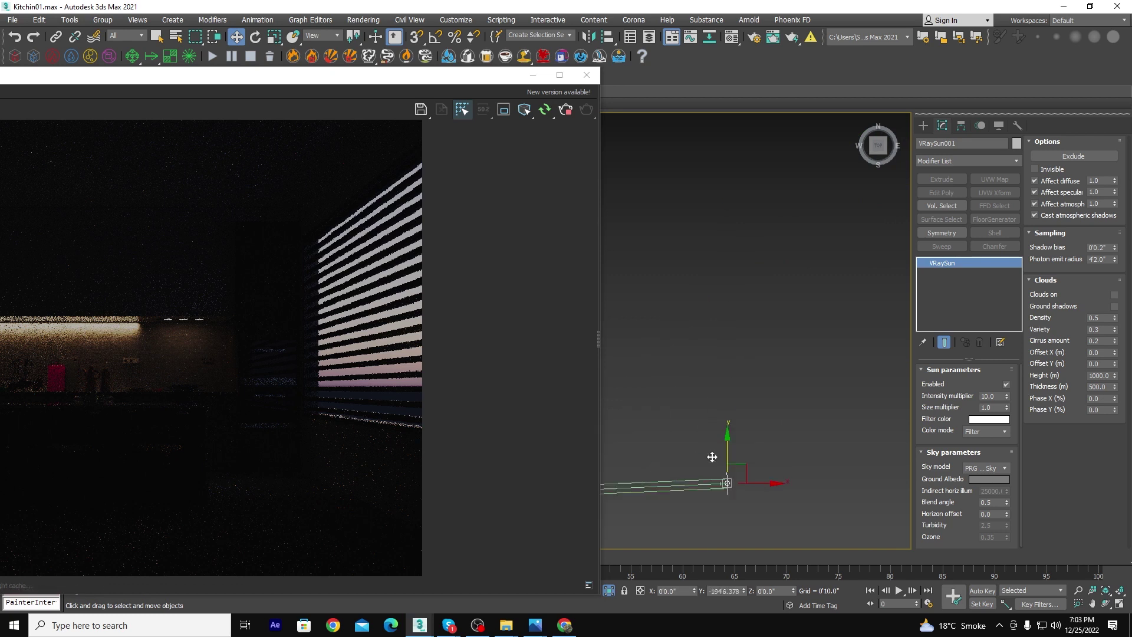
{"action": "mouse_move", "coordinate": [705, 446]}
{"action": "middle_mouse_down"}
{"action": "mouse_move", "coordinate": [840, 329]}
{"action": "mouse_move", "coordinate": [855, 290]}
{"action": "mouse_move", "coordinate": [858, 316]}
{"action": "mouse_move", "coordinate": [808, 369]}
{"action": "middle_mouse_up"}
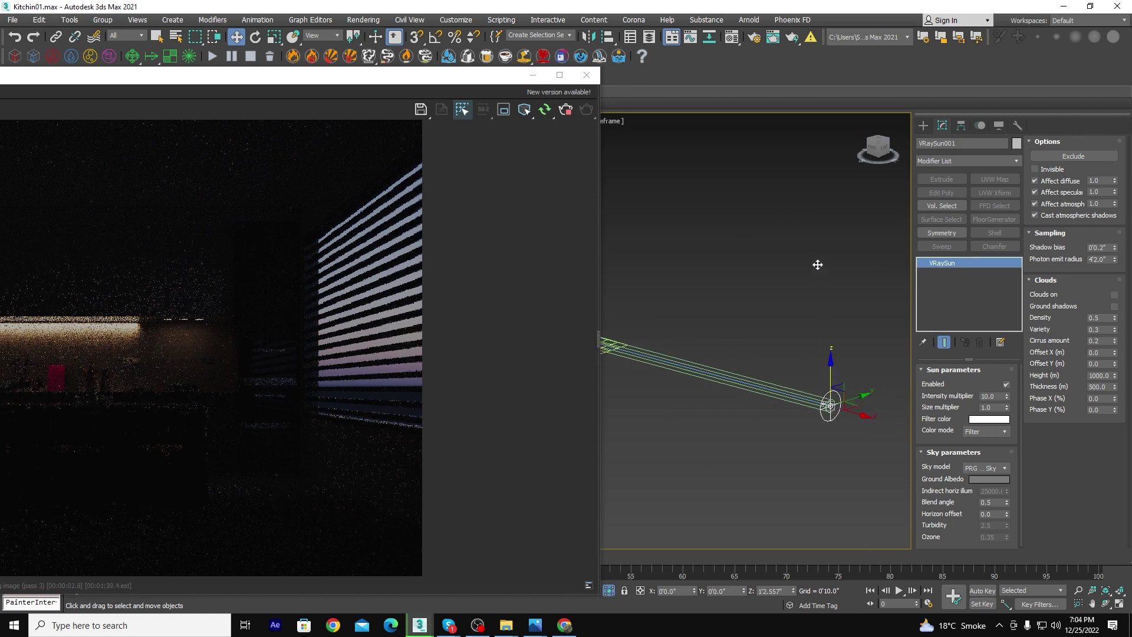
{"action": "left_click_drag", "start_coordinate": [818, 265], "coordinate": [821, 264]}
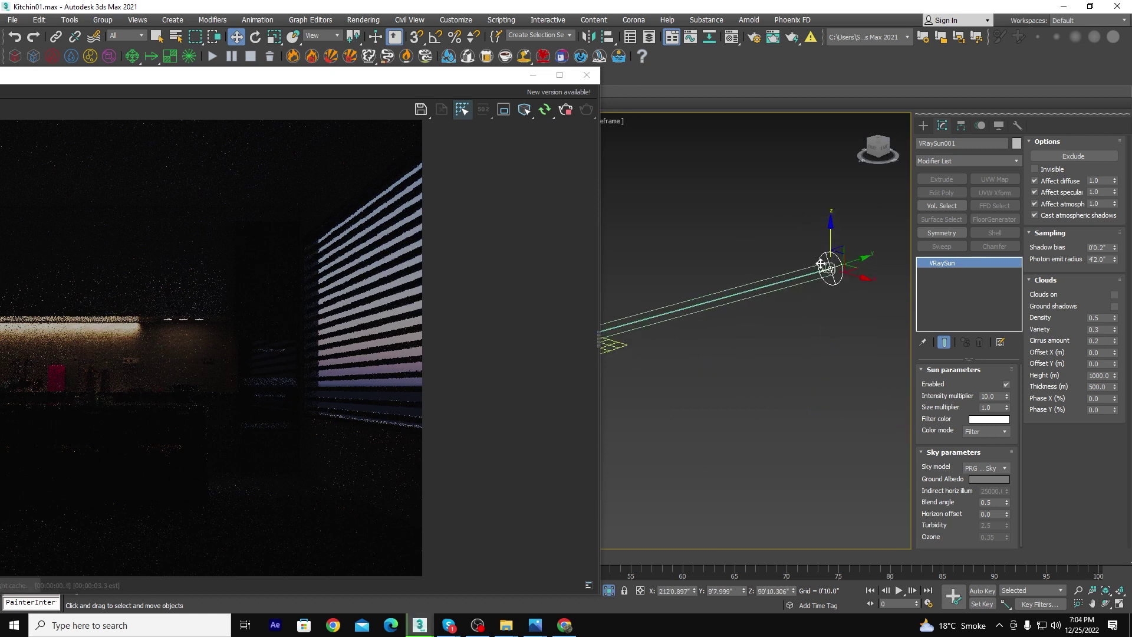
{"action": "mouse_move", "coordinate": [456, 85]}
{"action": "left_mouse_down"}
{"action": "mouse_move", "coordinate": [584, 80]}
{"action": "mouse_move", "coordinate": [569, 70]}
{"action": "left_mouse_up"}
{"action": "left_click_drag", "start_coordinate": [827, 230], "coordinate": [827, 200]}
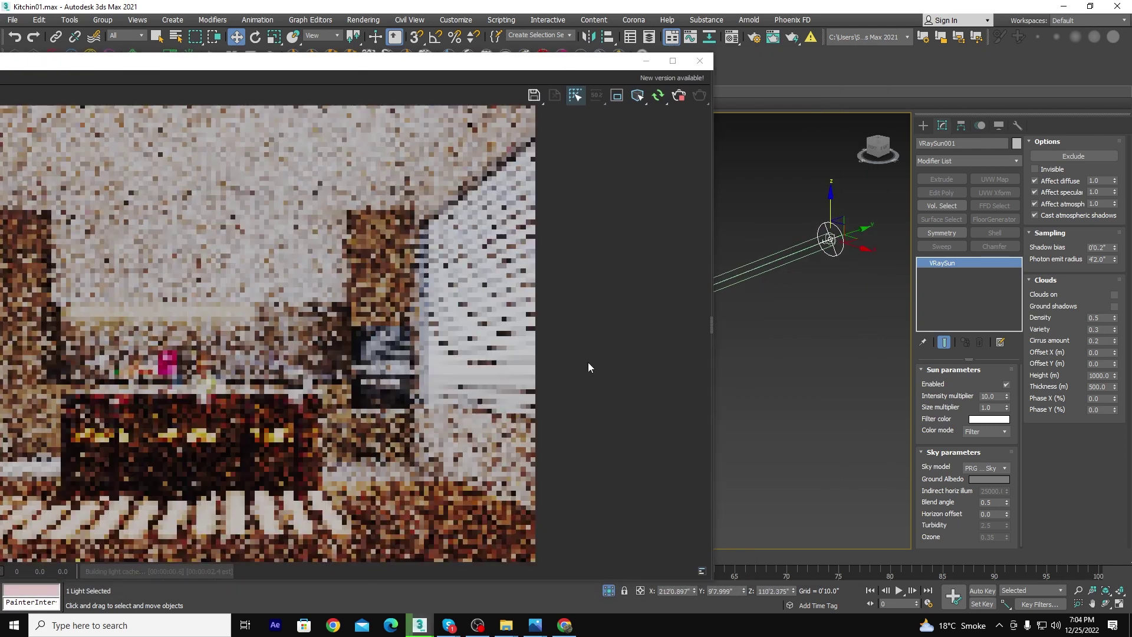
{"action": "left_click_drag", "start_coordinate": [445, 63], "coordinate": [647, 44]}
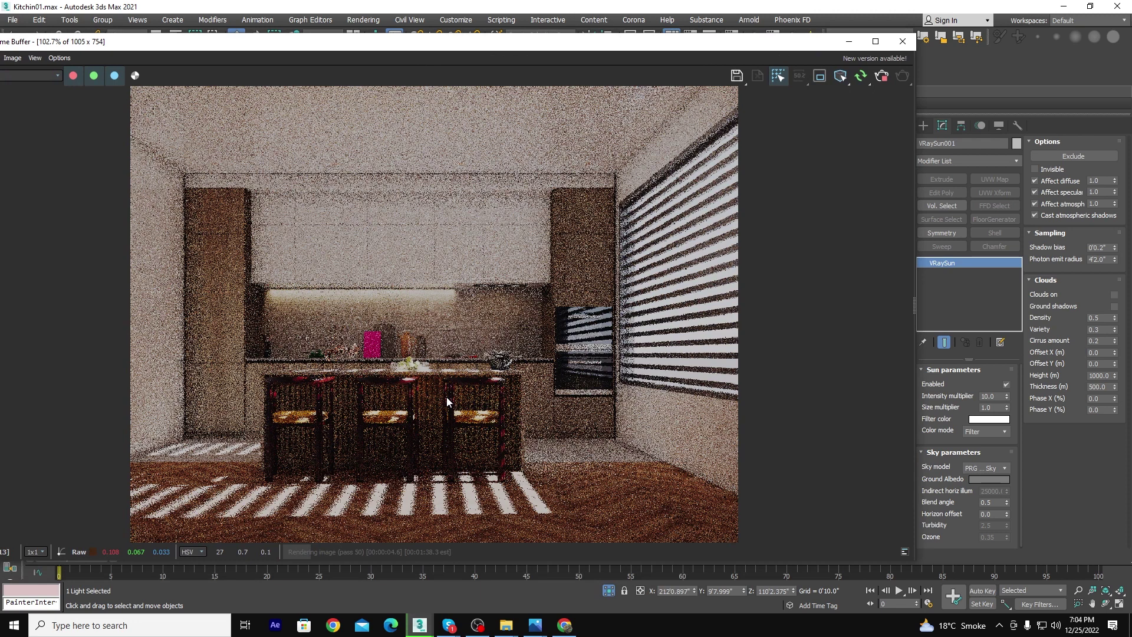
Zoom the viewport and drag the V-Ray frame buffer aside to reveal VRaySun001 aimed at the kitchen.
{"action": "scroll", "coordinate": [712, 262], "scroll_direction": "up", "scroll_amount": 2}
{"action": "scroll", "coordinate": [725, 272], "scroll_direction": "down", "scroll_amount": 2}
{"action": "scroll", "coordinate": [725, 257], "scroll_direction": "up", "scroll_amount": 2}
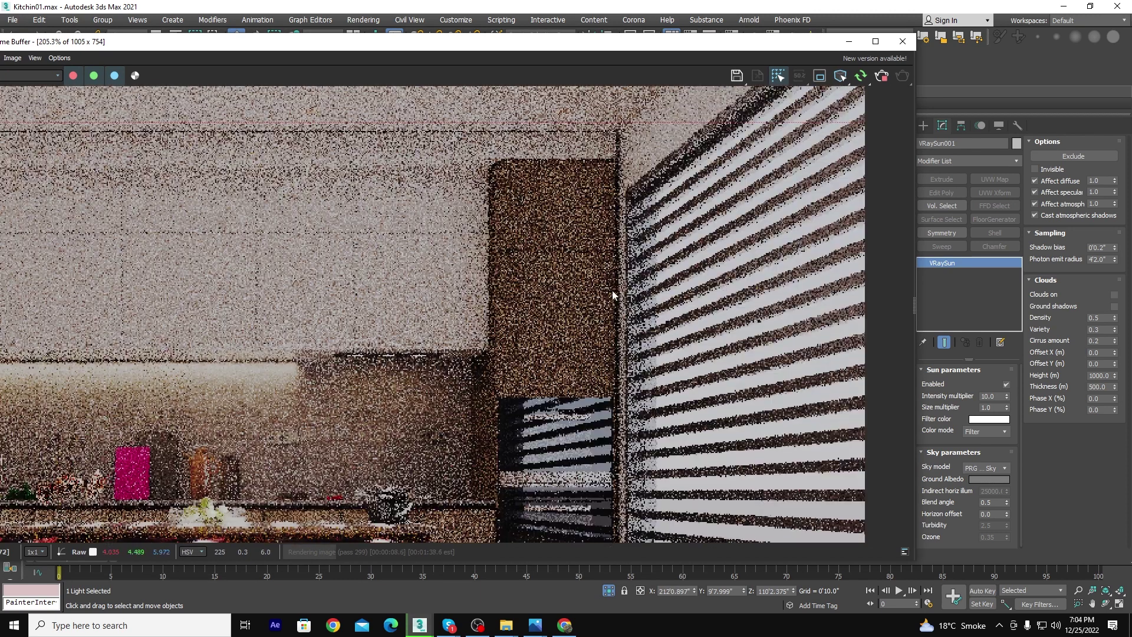
{"action": "scroll", "coordinate": [608, 304], "scroll_direction": "down", "scroll_amount": 2}
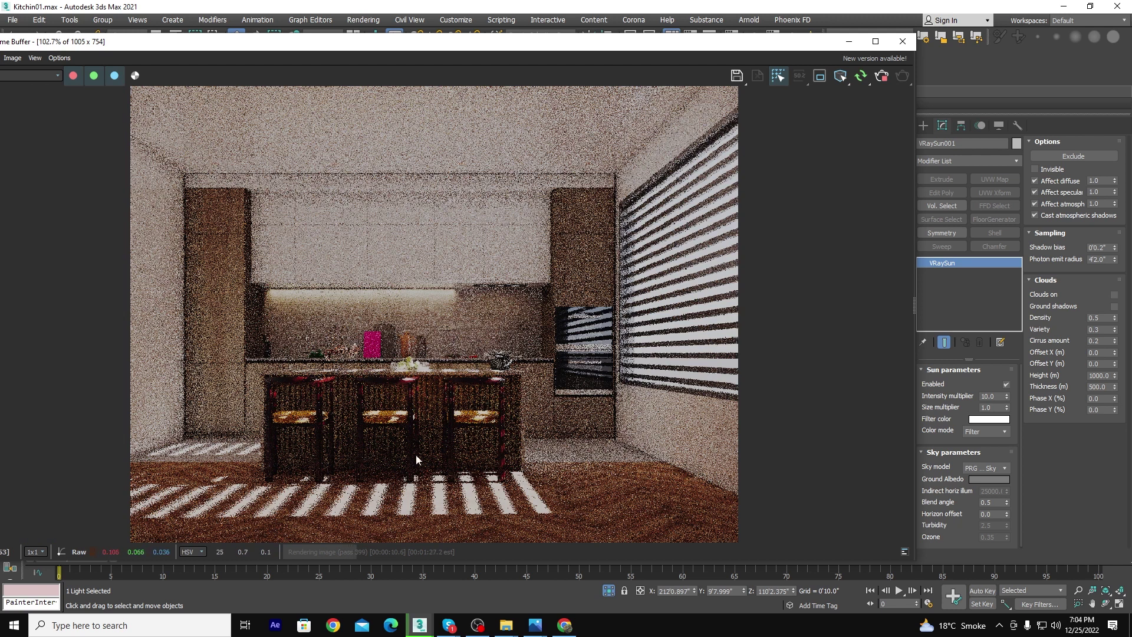
{"action": "mouse_move", "coordinate": [619, 44]}
{"action": "left_mouse_down"}
{"action": "mouse_move", "coordinate": [596, 101]}
{"action": "mouse_move", "coordinate": [355, 70]}
{"action": "left_mouse_up"}
In Top view, draw a box covering the whole kitchen footprint.
{"action": "key", "text": "t"}
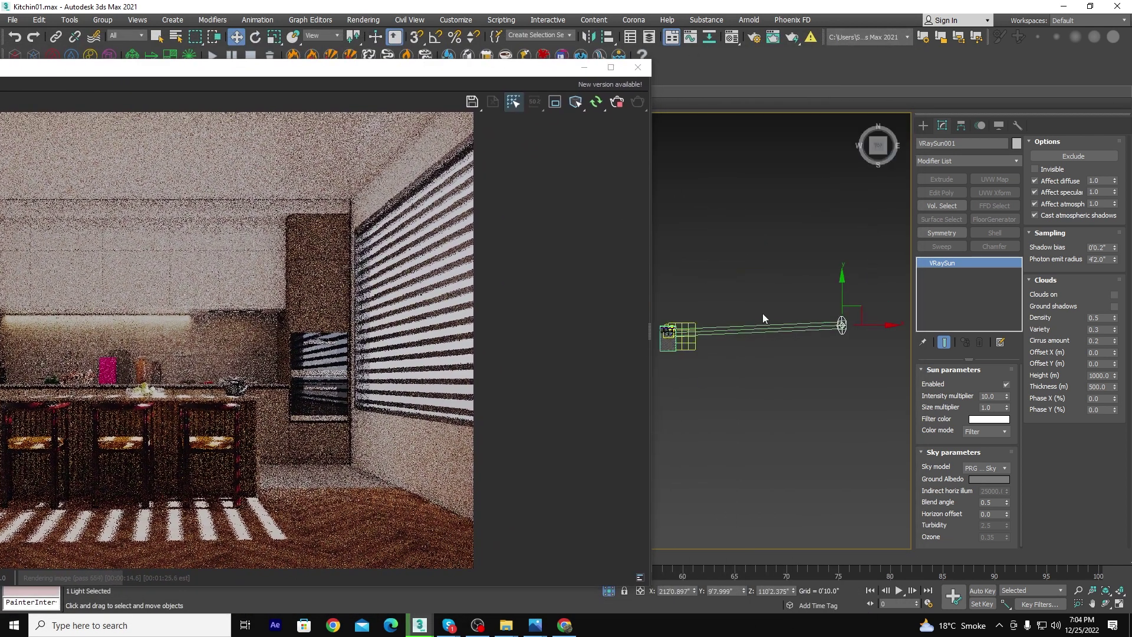
{"action": "scroll", "coordinate": [766, 335], "scroll_direction": "up", "scroll_amount": 5}
{"action": "middle_click_drag", "start_coordinate": [766, 335], "coordinate": [902, 368]}
{"action": "left_click", "coordinate": [839, 241]}
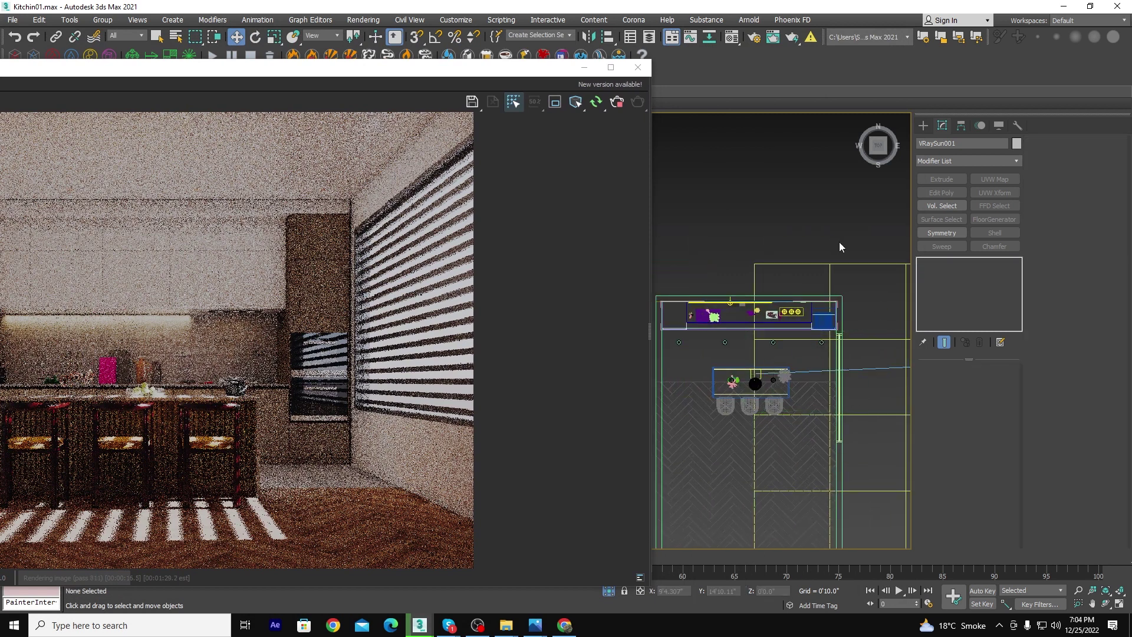
{"action": "right_click", "coordinate": [733, 264]}
{"action": "left_click", "coordinate": [767, 242]}
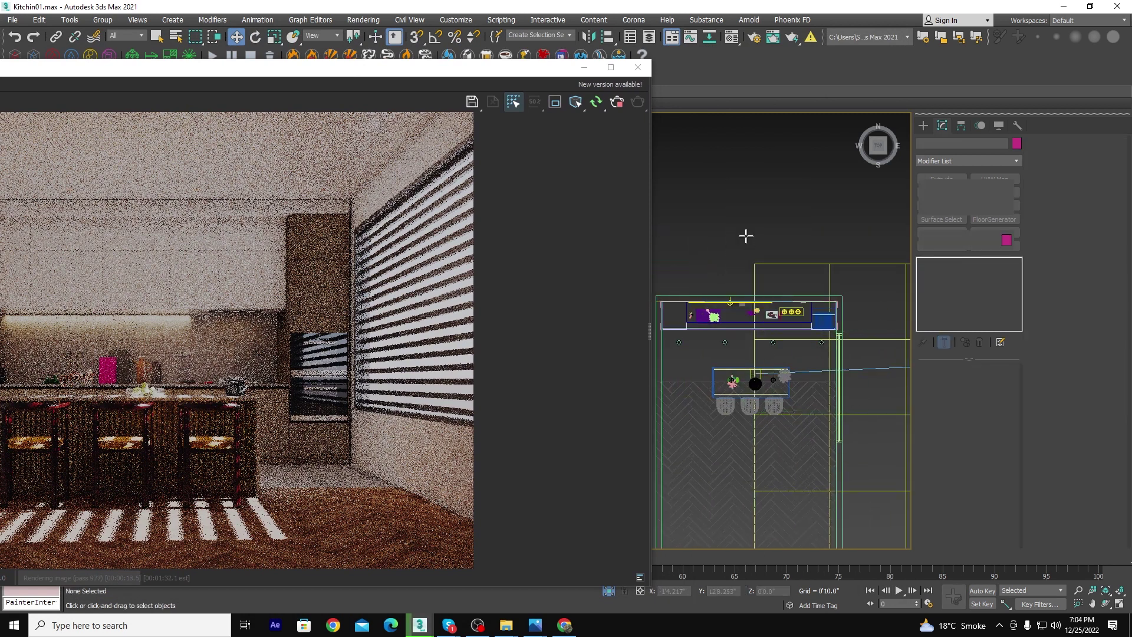
{"action": "scroll", "coordinate": [738, 245], "scroll_direction": "down", "scroll_amount": 5}
{"action": "left_click_drag", "start_coordinate": [709, 221], "coordinate": [774, 354]}
{"action": "left_click", "coordinate": [791, 230]}
{"action": "key", "text": "w"}
{"action": "mouse_move", "coordinate": [791, 230]}
{"action": "middle_mouse_down", "text": "alt"}
{"action": "mouse_move", "coordinate": [748, 243]}
{"action": "mouse_move", "coordinate": [785, 253]}
{"action": "middle_mouse_up", "text": "alt"}
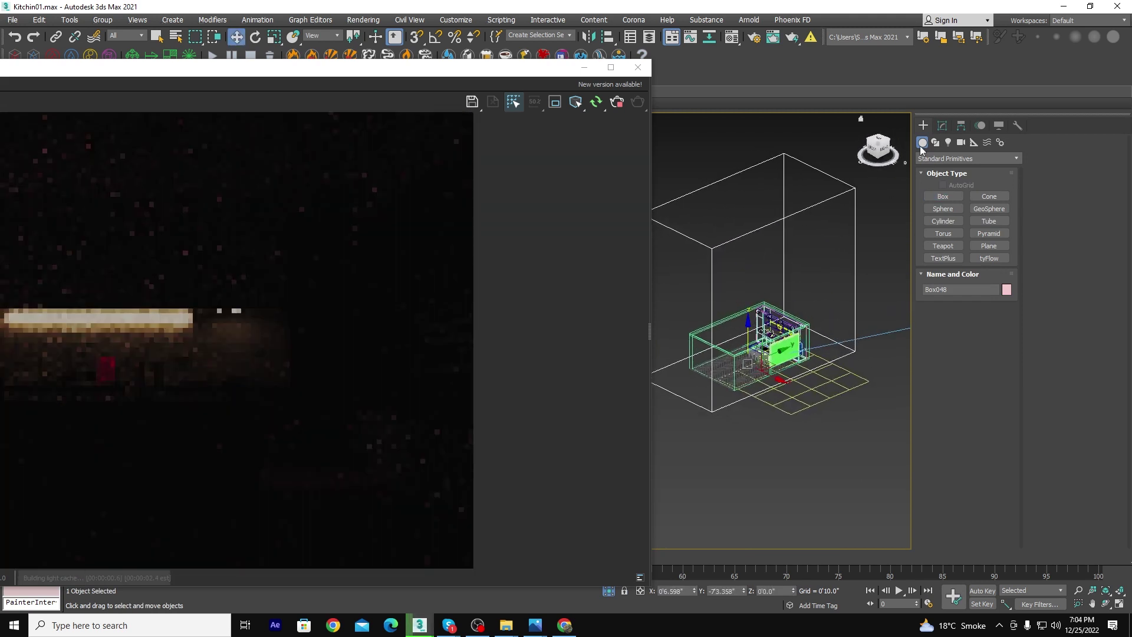
Set Box048's height to 20'0" and view it as a shaded solid from a frontal angle.
{"action": "left_click", "coordinate": [942, 126]}
{"action": "left_click", "coordinate": [991, 408]}
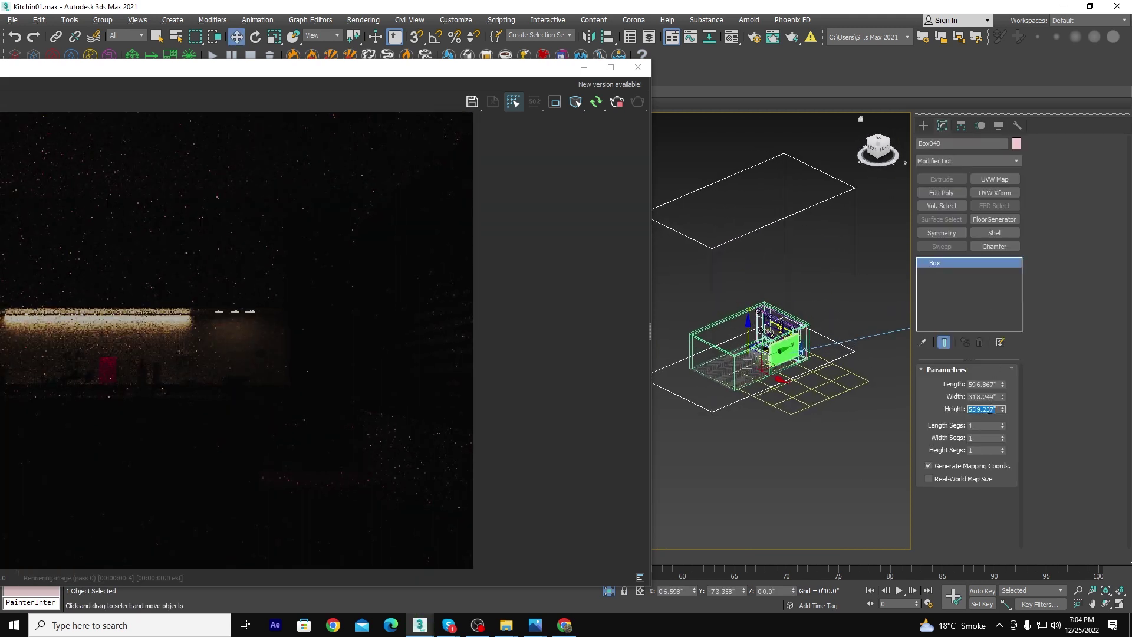
{"action": "type", "text": "10"}
{"action": "key", "text": "Return"}
{"action": "type", "text": "20"}
{"action": "key", "text": "Return"}
{"action": "middle_click_drag", "start_coordinate": [858, 378], "coordinate": [794, 345], "text": "alt"}
{"action": "key", "text": "F3"}
{"action": "scroll", "coordinate": [763, 330], "scroll_direction": "up", "scroll_amount": 5}
{"action": "scroll", "coordinate": [766, 328], "scroll_direction": "down", "scroll_amount": 3}
{"action": "key", "text": "m"}
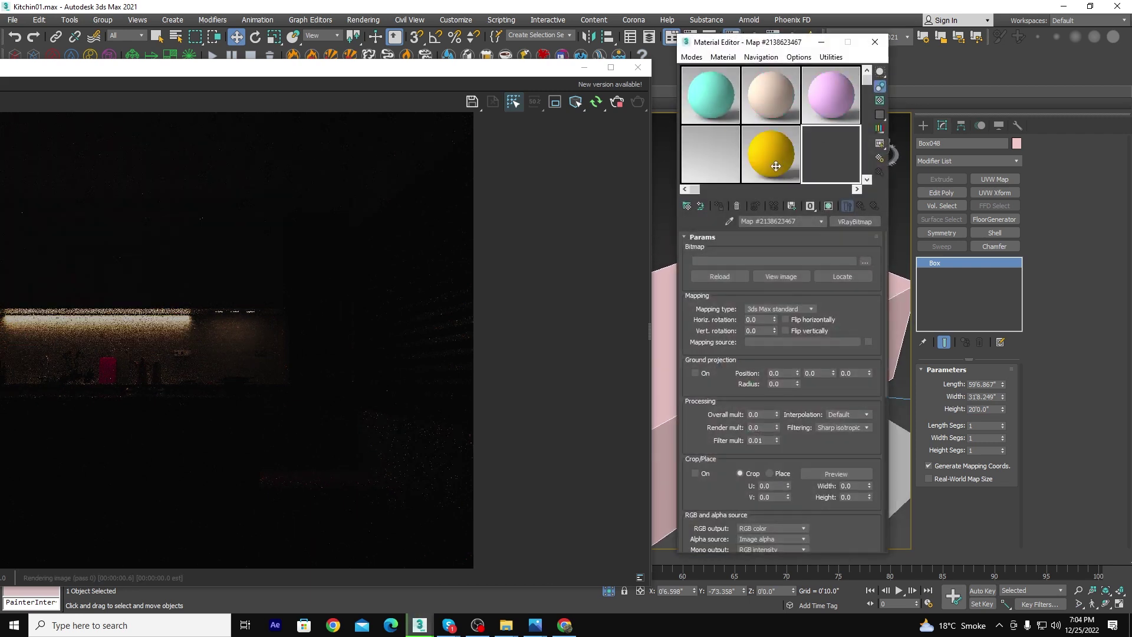
Reset the material slots, make the first material a VRayScatterVolume, and assign it to the box.
{"action": "left_click", "coordinate": [831, 56]}
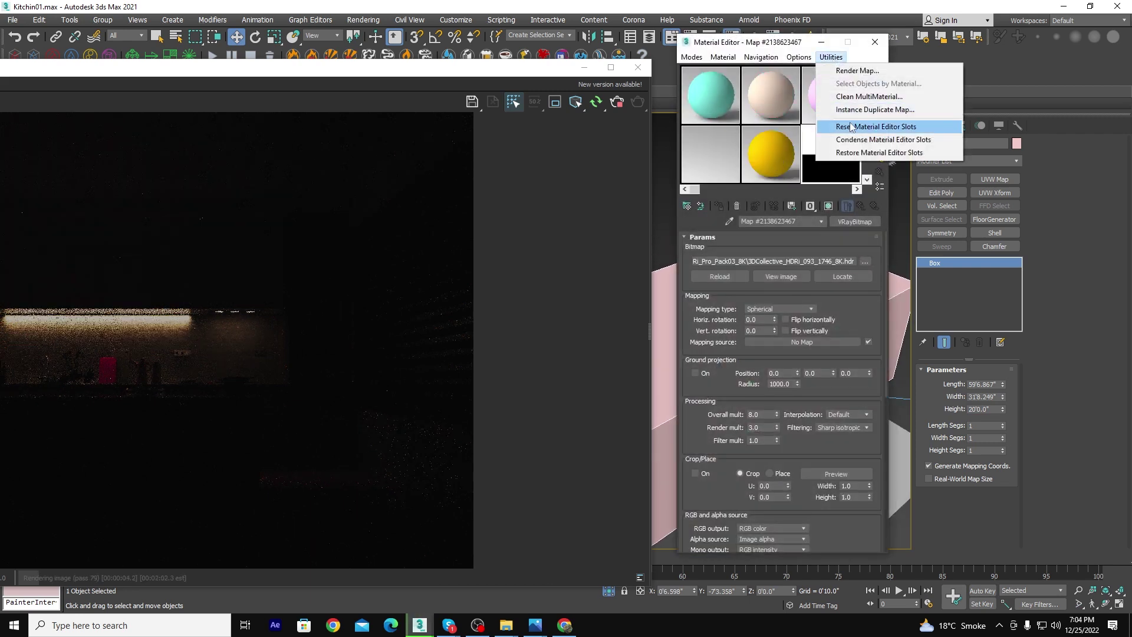
{"action": "left_click", "coordinate": [714, 96]}
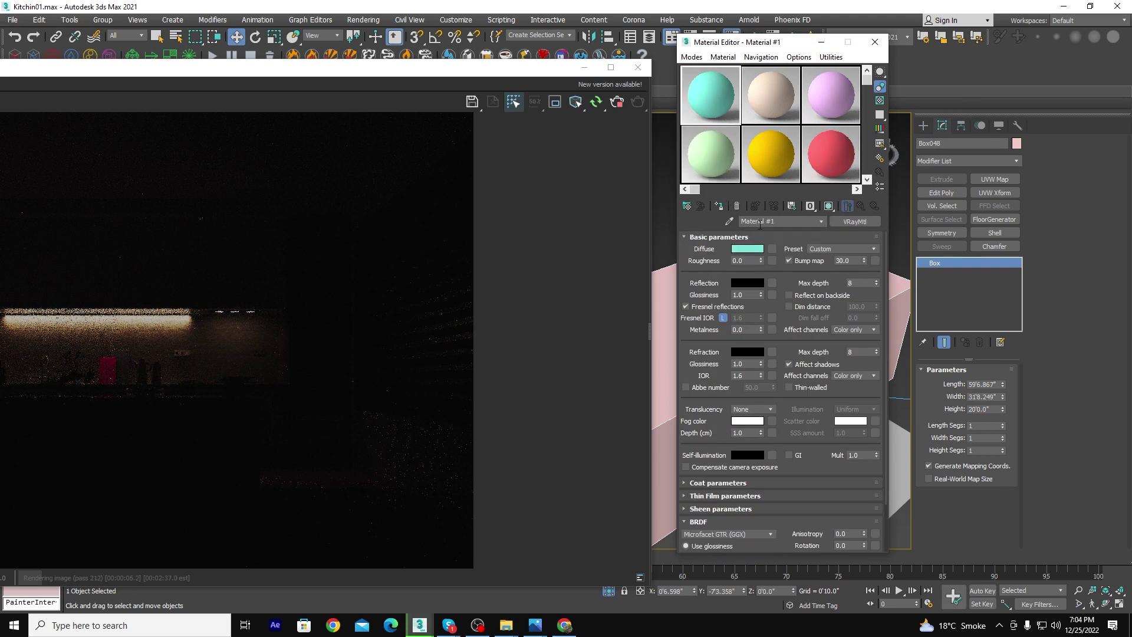
{"action": "left_click", "coordinate": [845, 224]}
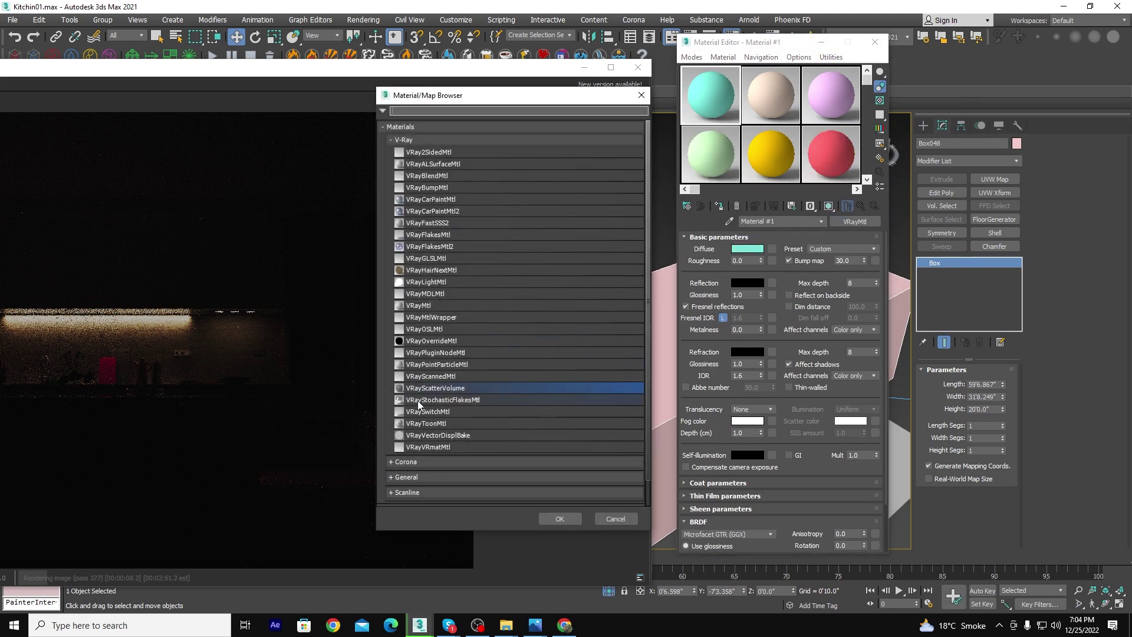
{"action": "double_click", "coordinate": [415, 388]}
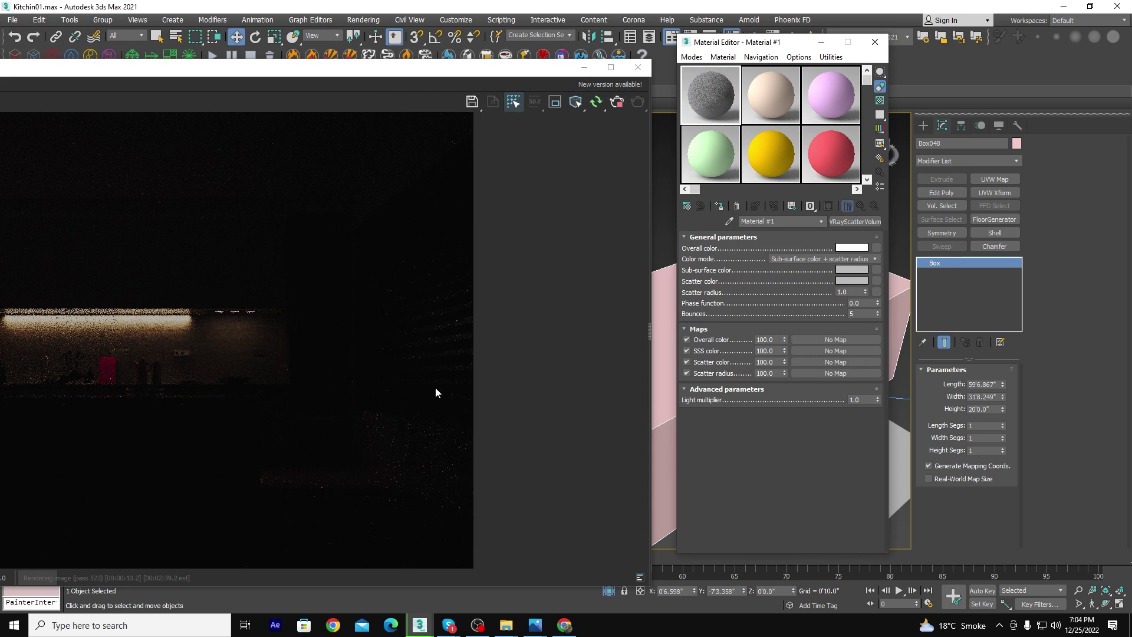
{"action": "left_click_drag", "start_coordinate": [753, 48], "coordinate": [874, 59]}
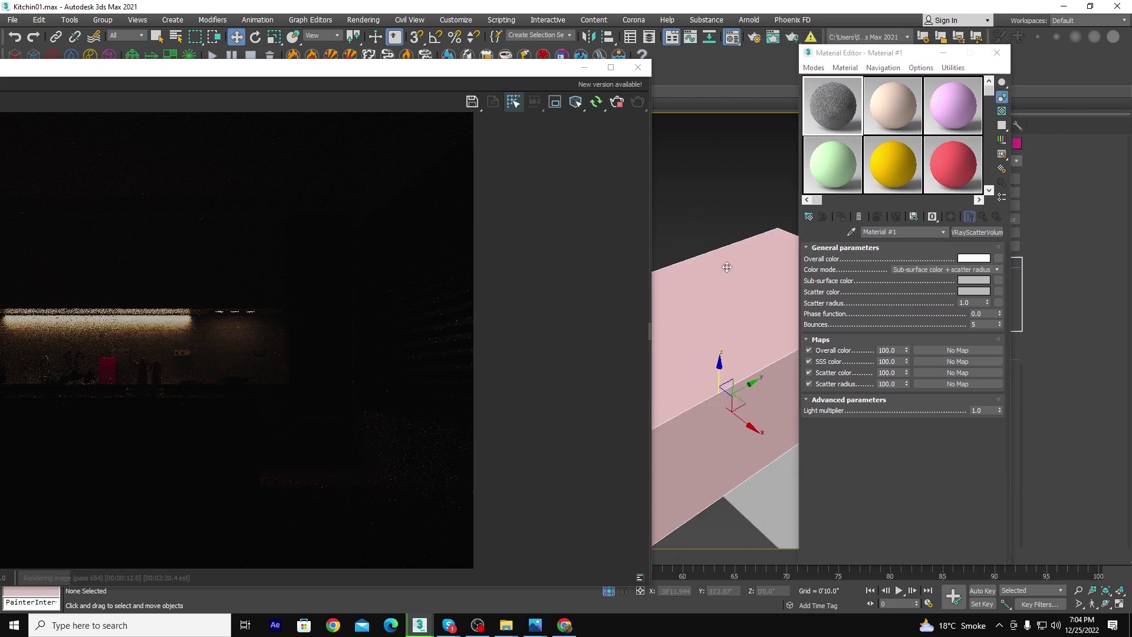
{"action": "left_click", "coordinate": [843, 217]}
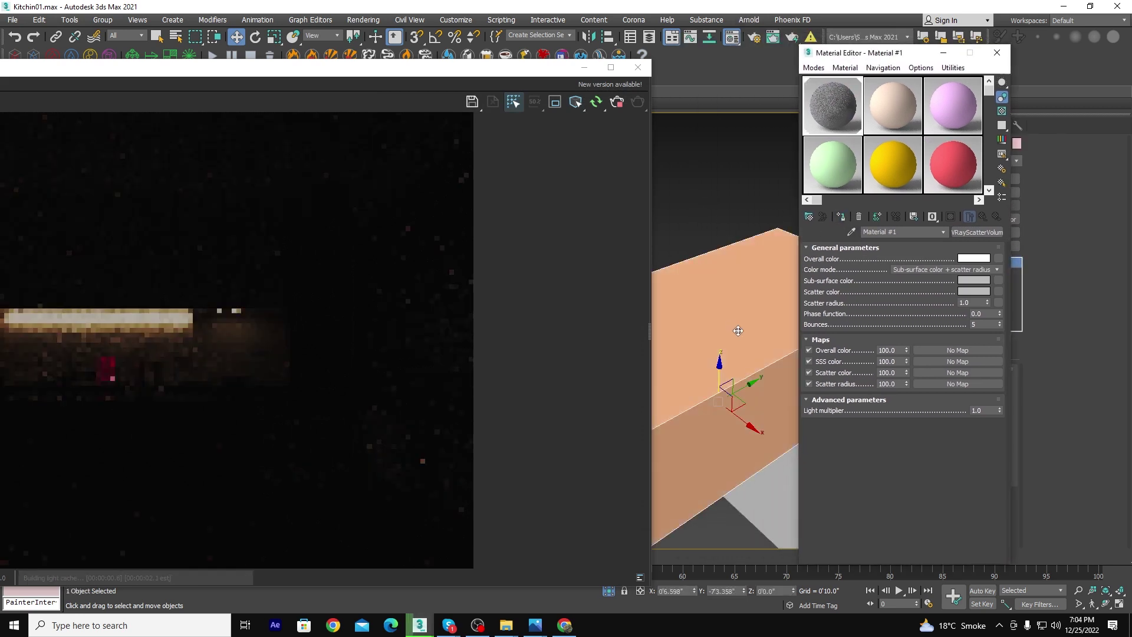
Move the V-Ray Frame Buffer up-left, resize it narrower and taller, and shift the material editor right.
{"action": "scroll", "coordinate": [738, 331], "scroll_direction": "down", "scroll_amount": 3}
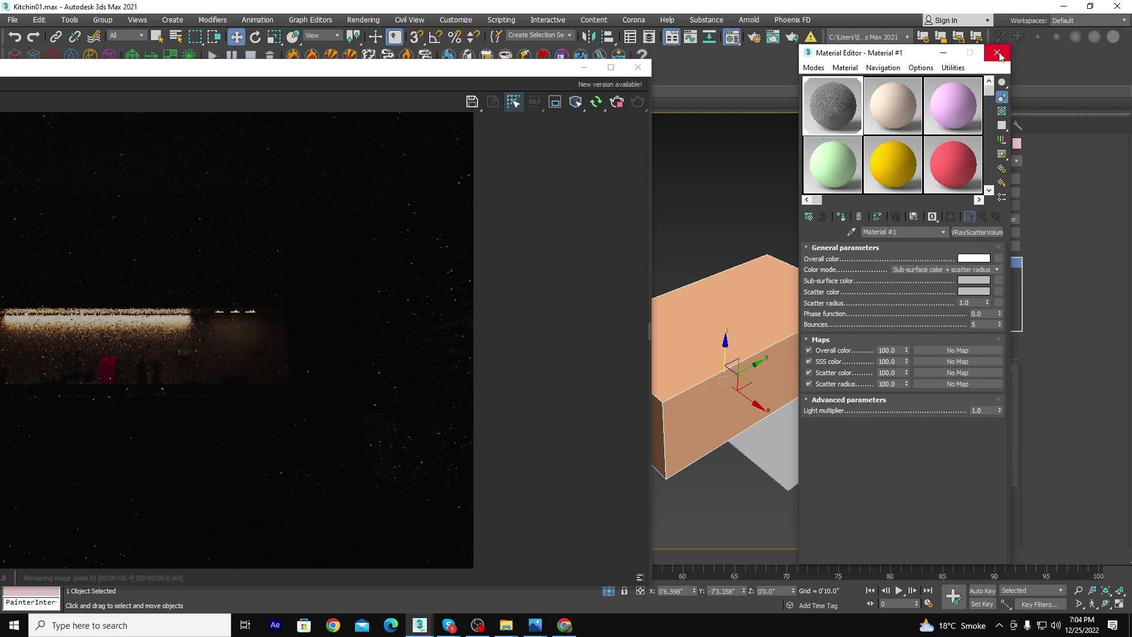
{"action": "left_click_drag", "start_coordinate": [492, 69], "coordinate": [667, 35]}
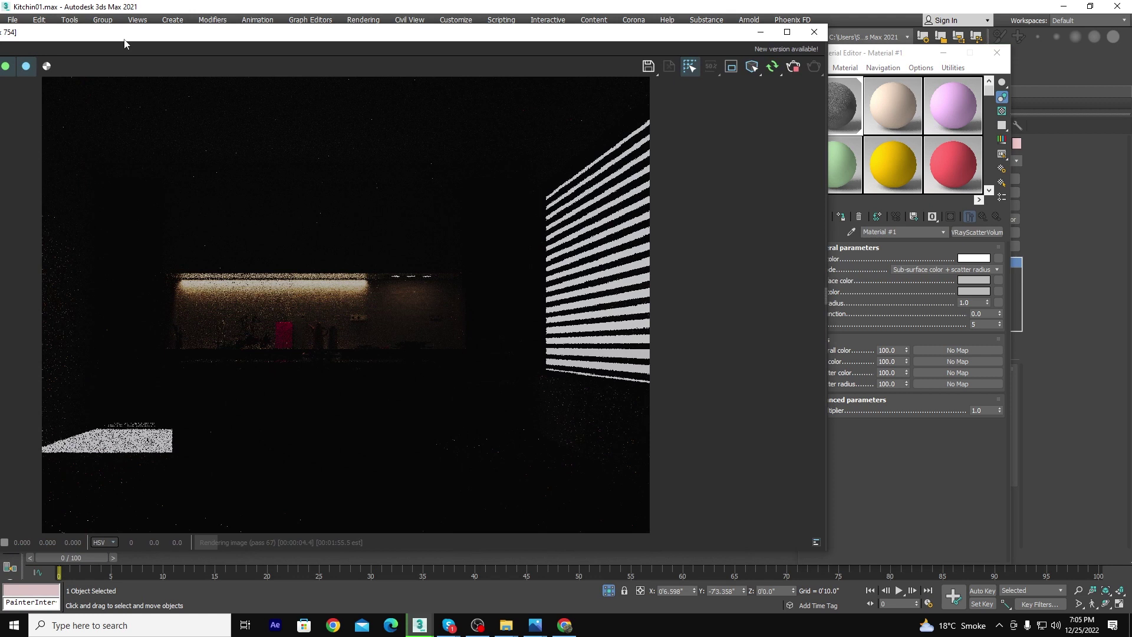
{"action": "left_click_drag", "start_coordinate": [123, 41], "coordinate": [71, 57]}
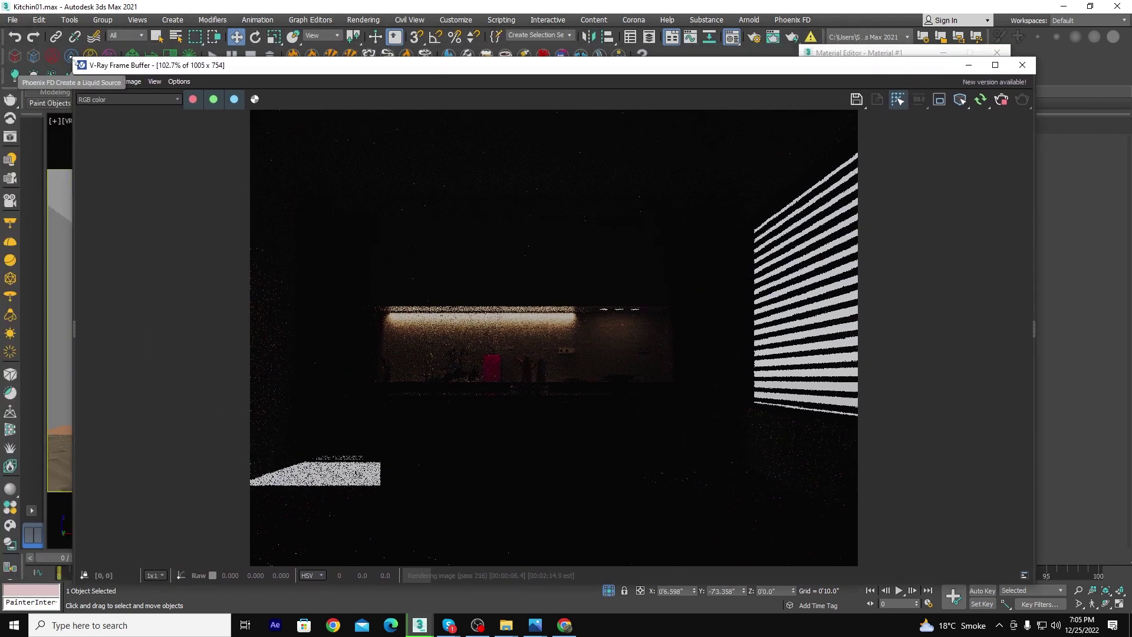
{"action": "left_click", "coordinate": [73, 56]}
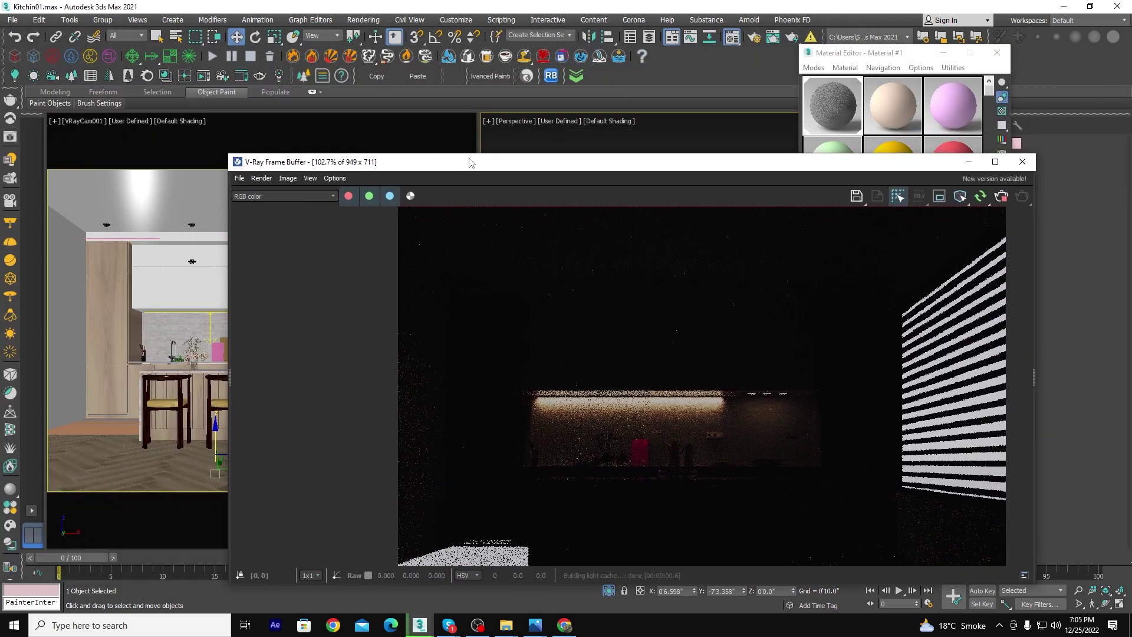
{"action": "left_click_drag", "start_coordinate": [468, 165], "coordinate": [242, 71]}
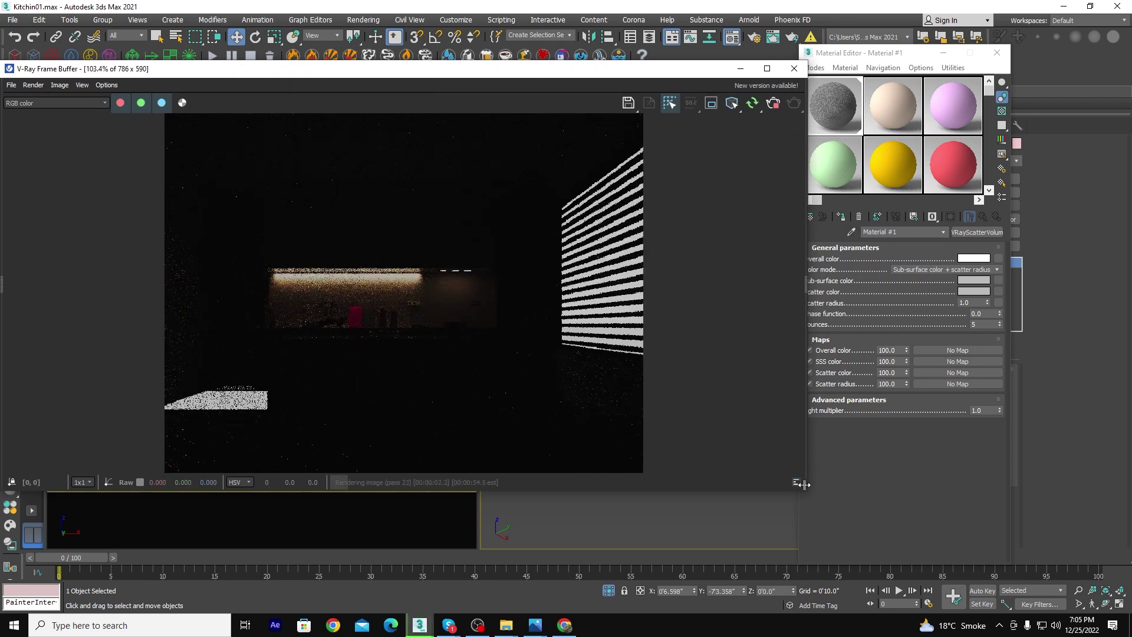
{"action": "left_click_drag", "start_coordinate": [808, 493], "coordinate": [700, 563]}
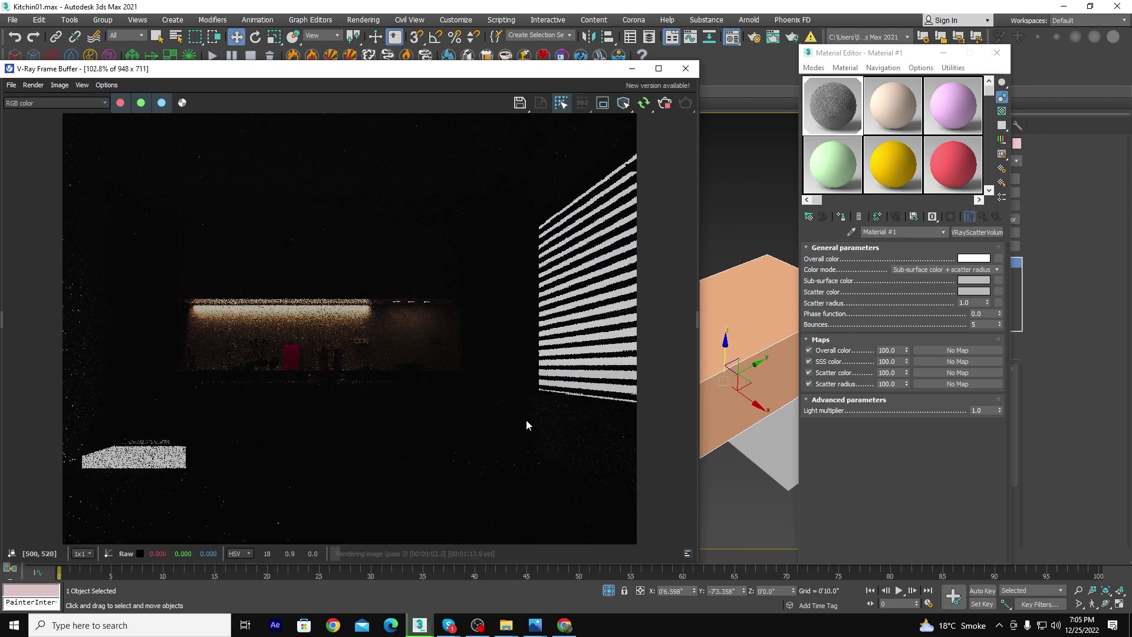
{"action": "middle_click_drag", "start_coordinate": [773, 330], "coordinate": [805, 289], "text": "alt"}
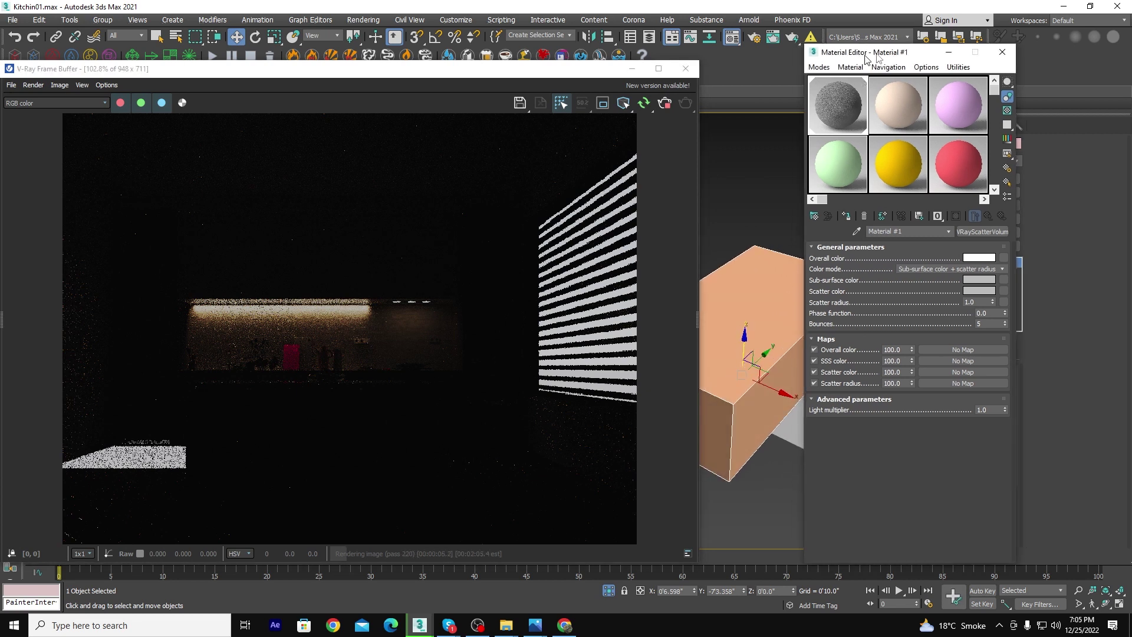
{"action": "left_click_drag", "start_coordinate": [858, 57], "coordinate": [903, 46]}
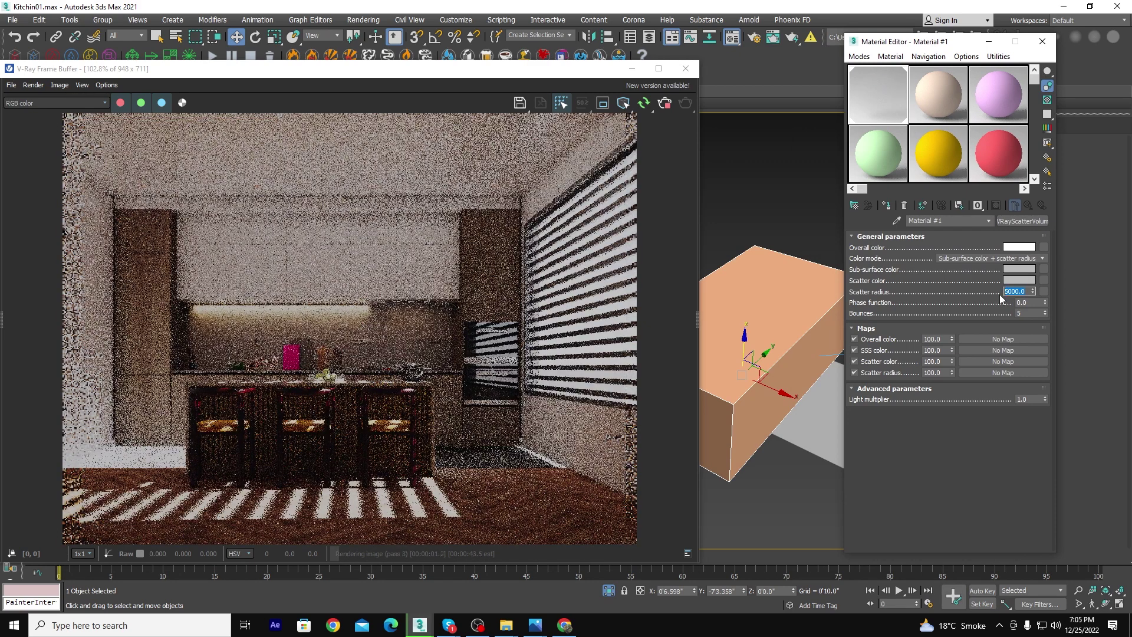
{"action": "left_click_drag", "start_coordinate": [457, 73], "coordinate": [405, 360]}
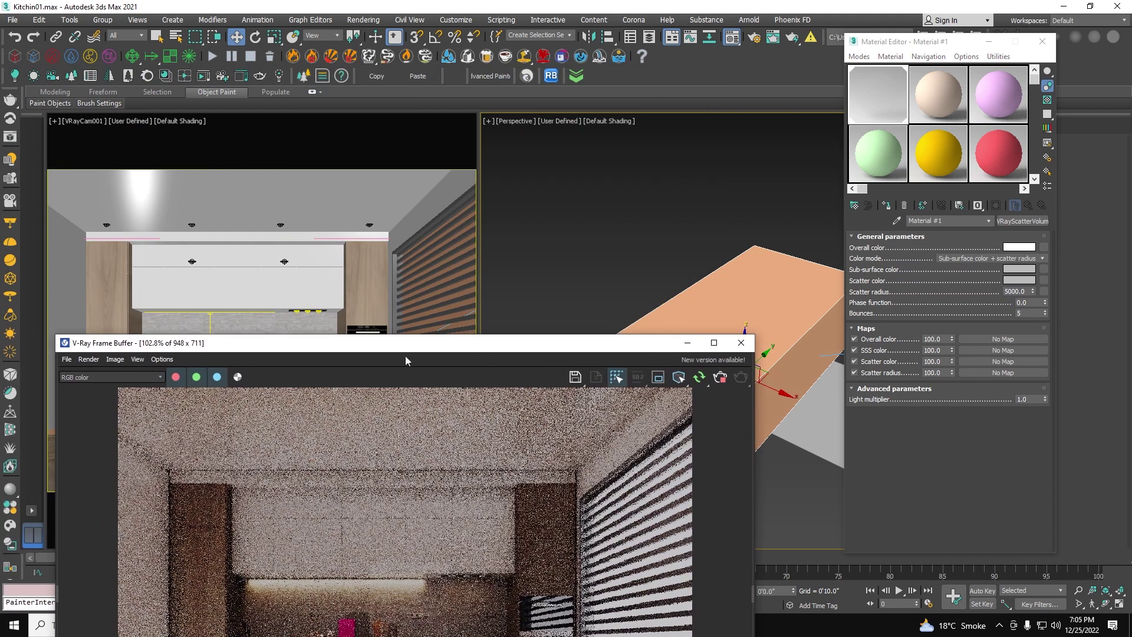
Limit the selection filter to Lights and toggle the On setting of an interior VRayLight.
{"action": "left_click", "coordinate": [126, 35]}
{"action": "left_click", "coordinate": [121, 75]}
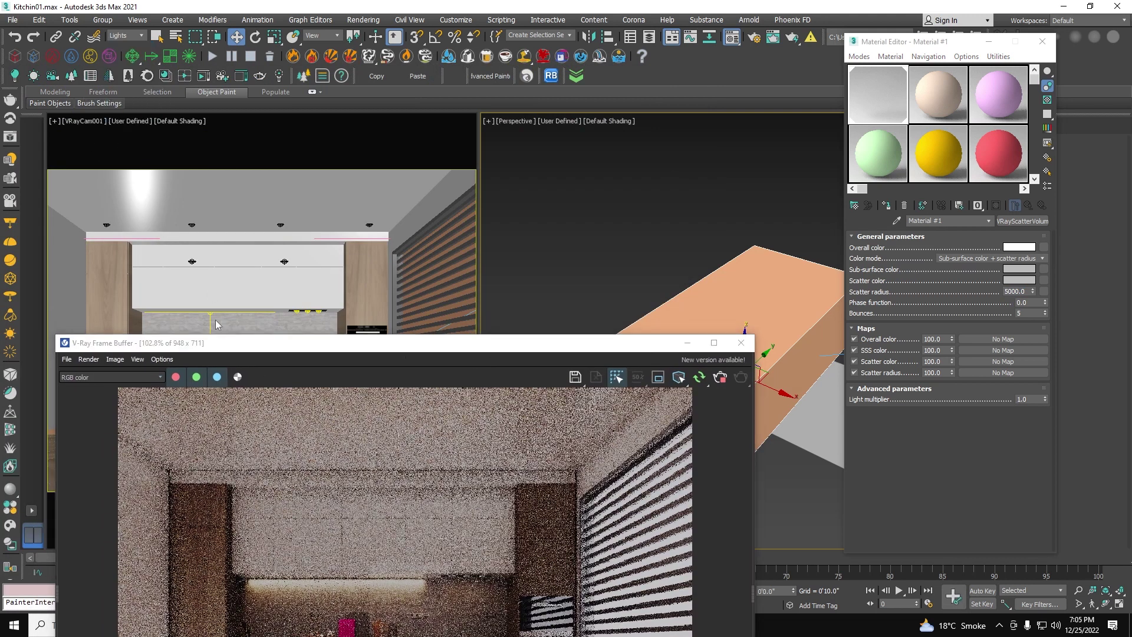
{"action": "left_click", "coordinate": [325, 319]}
{"action": "left_click_drag", "start_coordinate": [944, 41], "coordinate": [806, 38]}
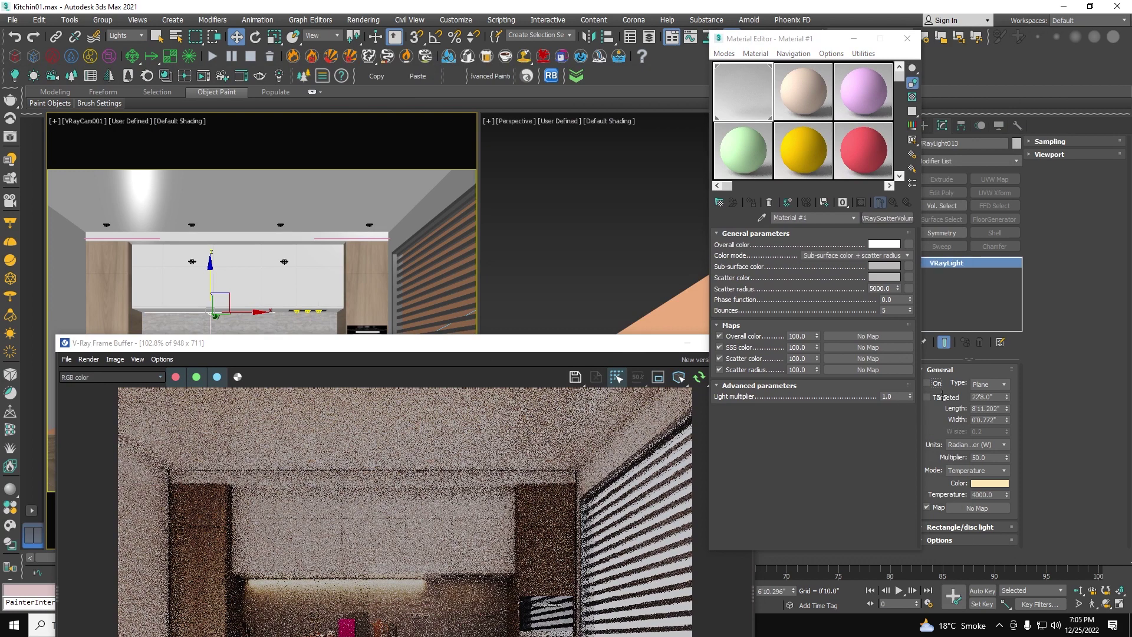
{"action": "left_click", "coordinate": [936, 385]}
Bring the render window back up-left and move the fog material settings clear of it.
{"action": "left_click_drag", "start_coordinate": [337, 347], "coordinate": [330, 80]}
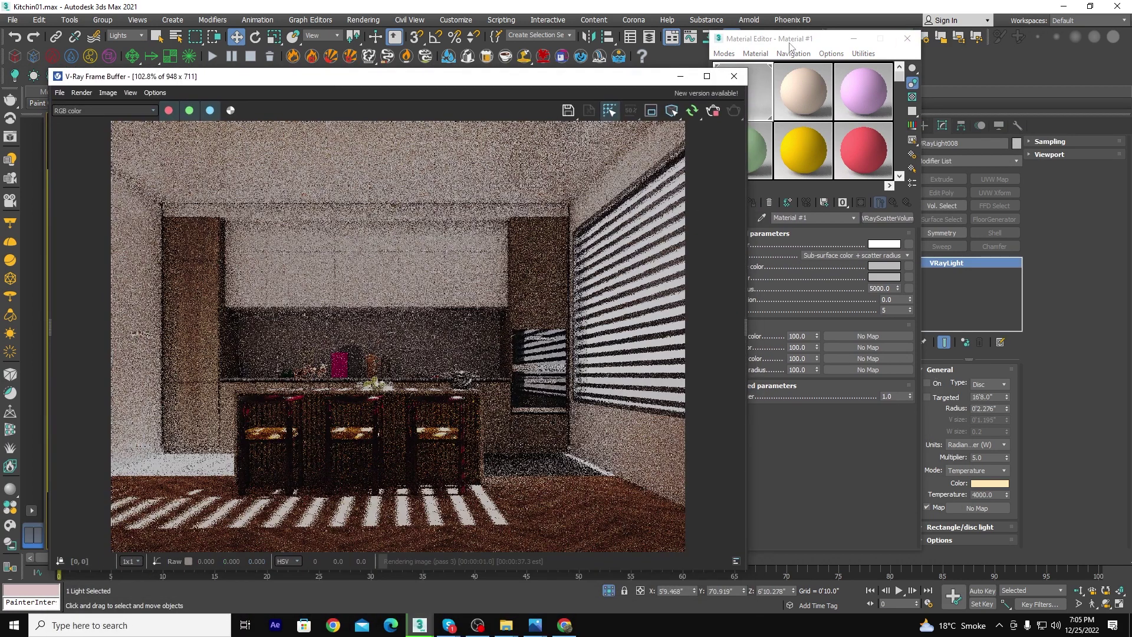
{"action": "left_click_drag", "start_coordinate": [787, 44], "coordinate": [873, 39]}
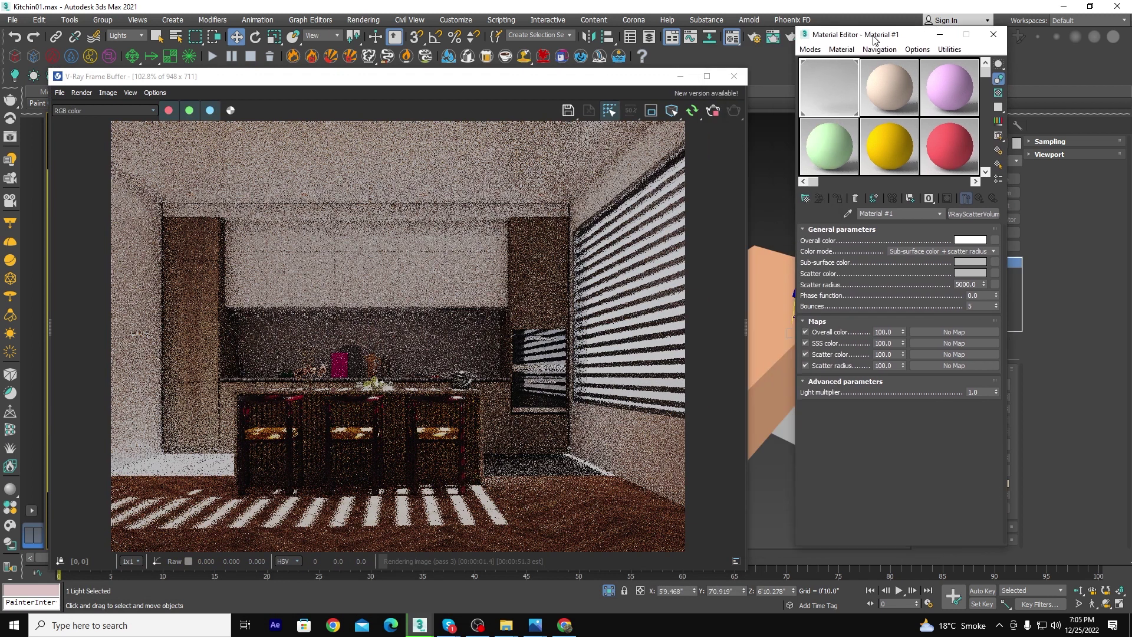
{"action": "left_click_drag", "start_coordinate": [583, 82], "coordinate": [561, 56]}
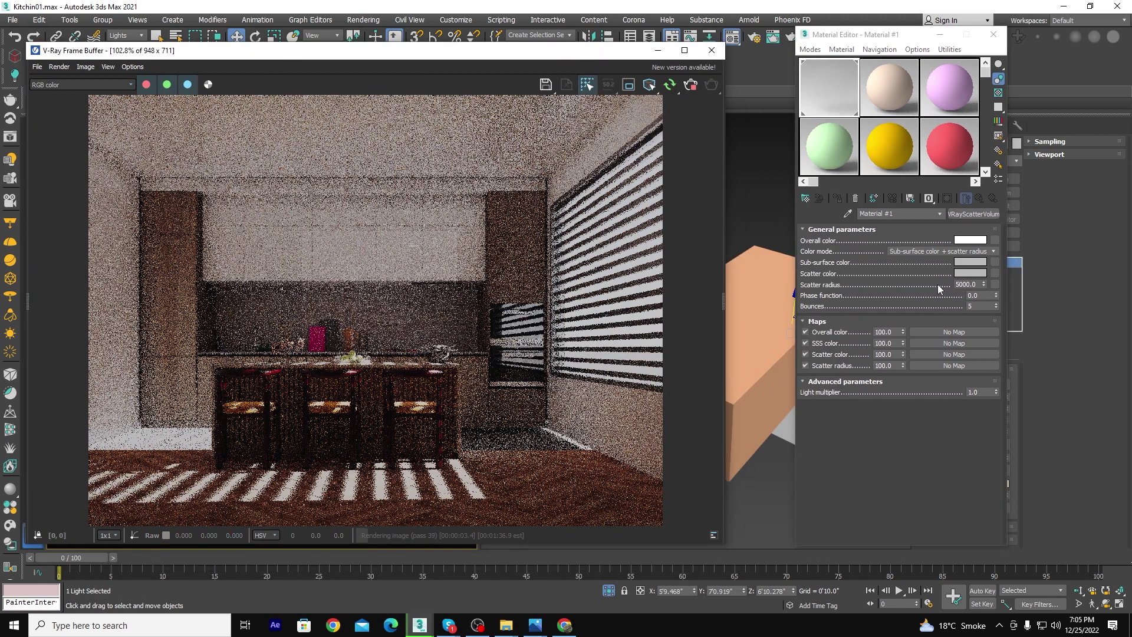
Try fog scatter radius values of 10, 50 and 80.
{"action": "left_click", "coordinate": [967, 284]}
{"action": "type", "text": "0"}
{"action": "key", "text": "Return"}
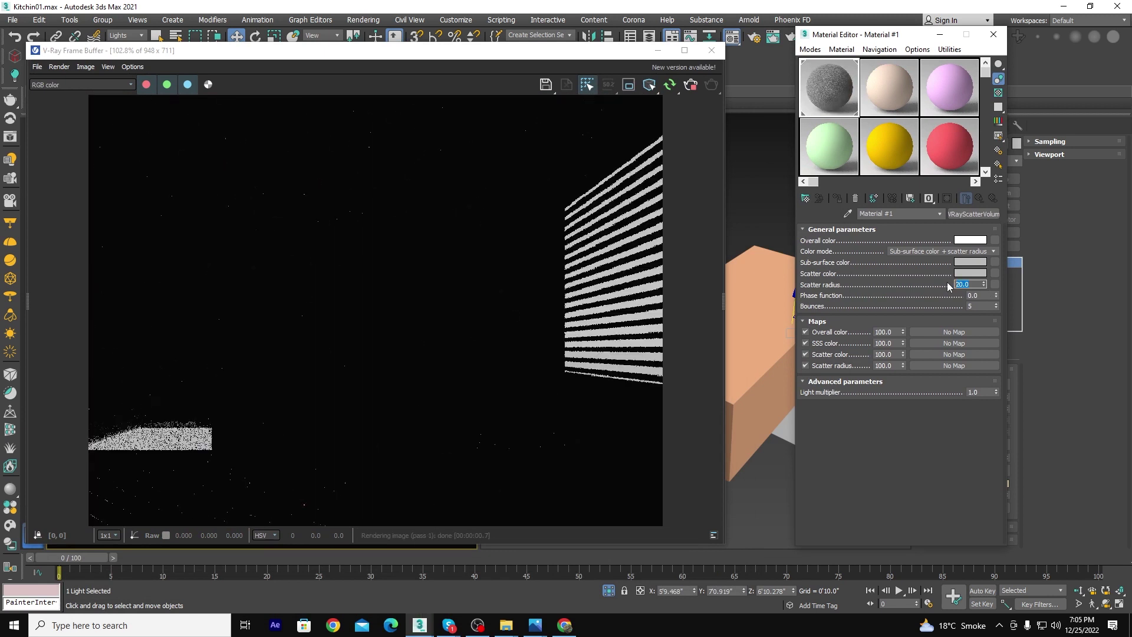
{"action": "type", "text": "50"}
{"action": "key", "text": "Return"}
{"action": "type", "text": "80"}
{"action": "key", "text": "Return"}
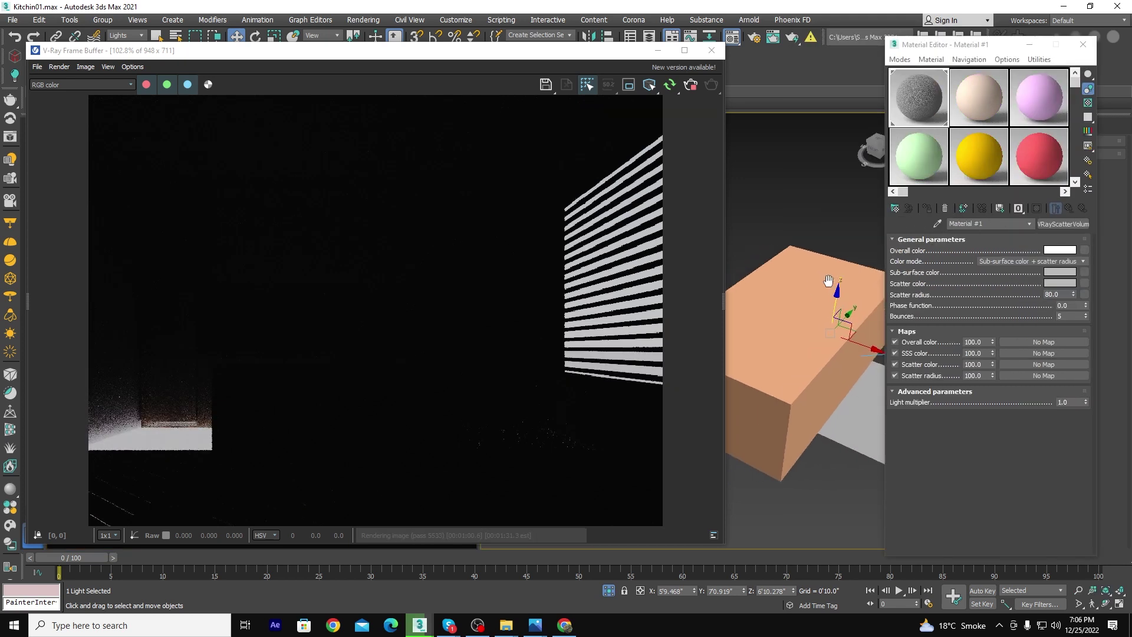
Switch the viewport to Top view, zoom out, and clear the light selection.
{"action": "middle_click_drag", "start_coordinate": [830, 285], "coordinate": [837, 305], "text": "alt"}
{"action": "key", "text": "t"}
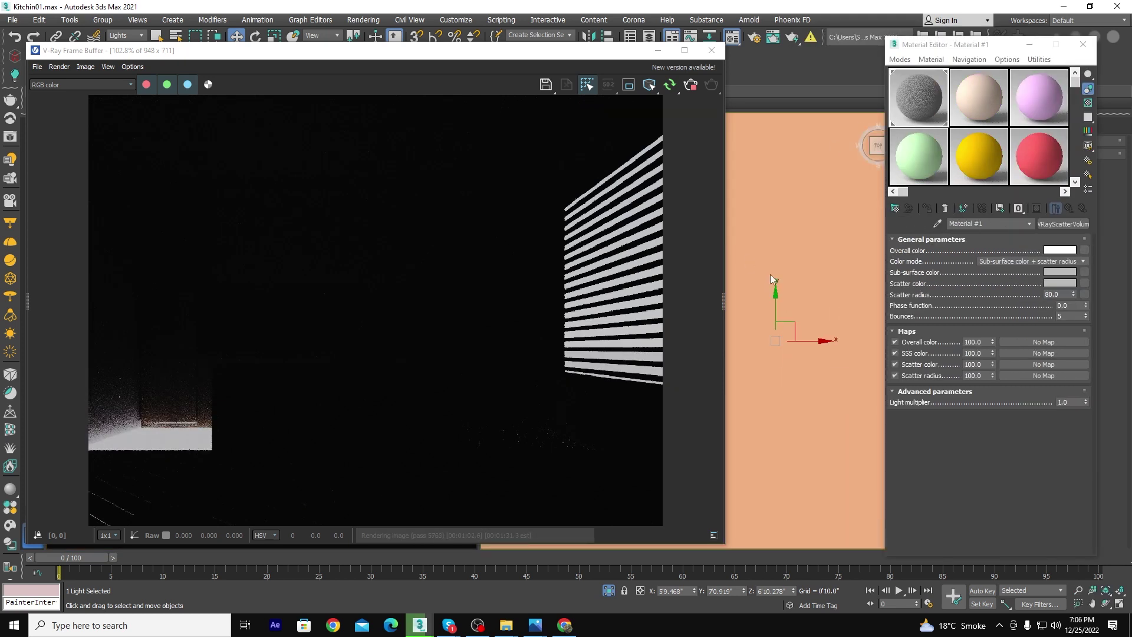
{"action": "scroll", "coordinate": [841, 305], "scroll_direction": "down", "scroll_amount": 4}
{"action": "scroll", "coordinate": [839, 307], "scroll_direction": "down", "scroll_amount": 2}
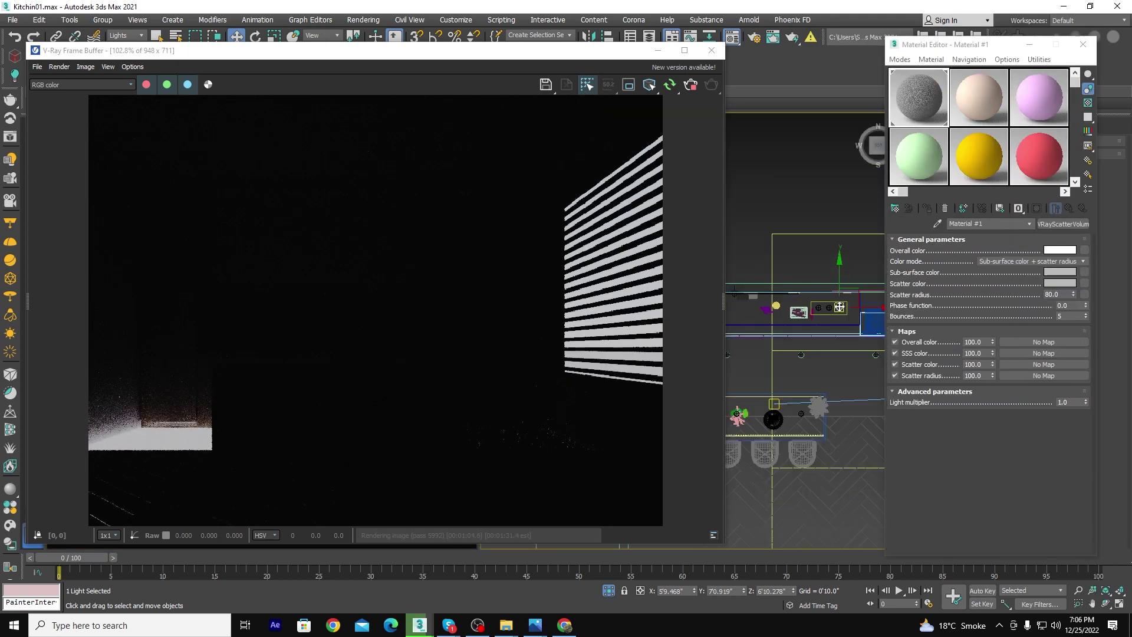
{"action": "left_click_drag", "start_coordinate": [503, 52], "coordinate": [443, 48]}
{"action": "scroll", "coordinate": [764, 317], "scroll_direction": "down", "scroll_amount": 3}
{"action": "scroll", "coordinate": [755, 254], "scroll_direction": "down", "scroll_amount": 2}
{"action": "left_click", "coordinate": [760, 194]}
{"action": "right_click", "coordinate": [769, 203]}
{"action": "left_click", "coordinate": [772, 217]}
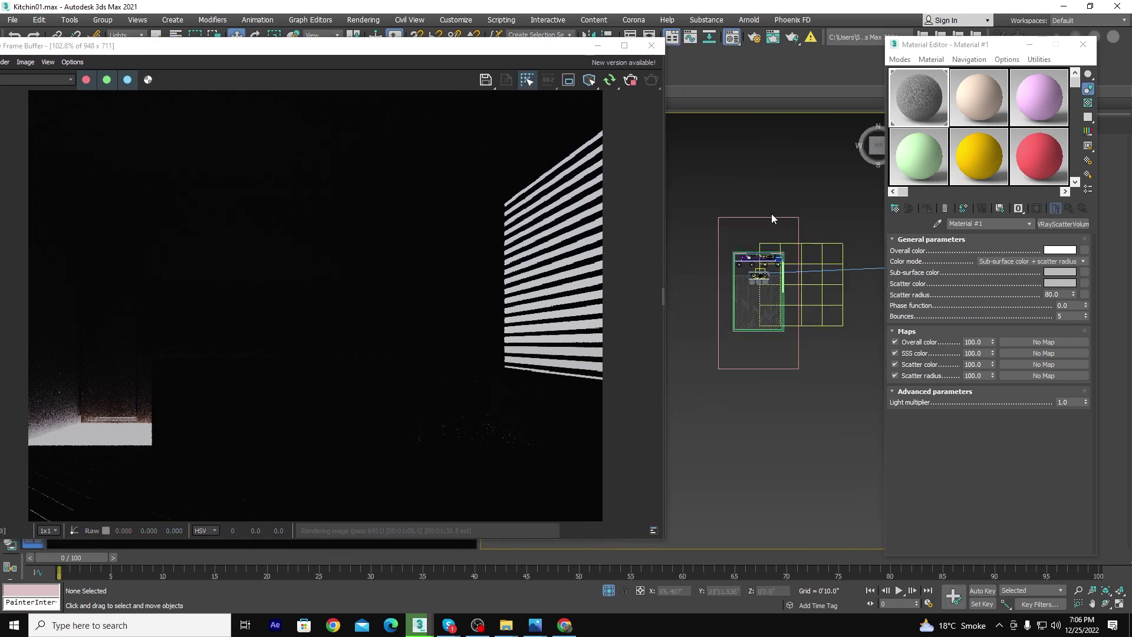
Set the fog scatter radius to 1.0.
{"action": "left_click_drag", "start_coordinate": [1074, 292], "coordinate": [1023, 296]}
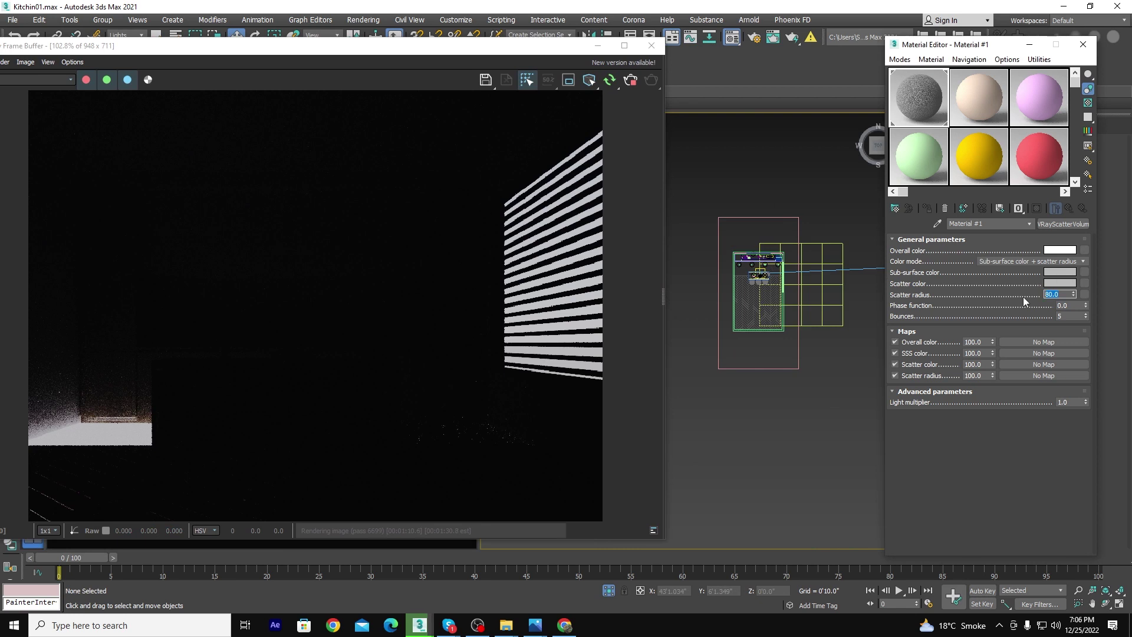
{"action": "type", "text": "1"}
{"action": "key", "text": "Return"}
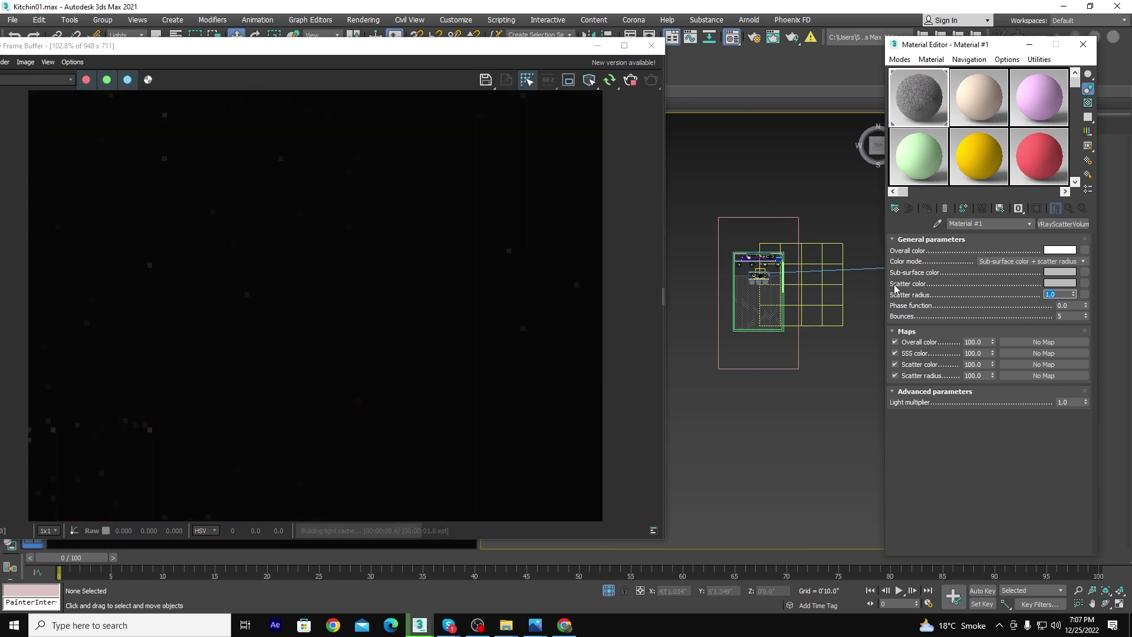
{"action": "scroll", "coordinate": [759, 215], "scroll_direction": "up", "scroll_amount": 3}
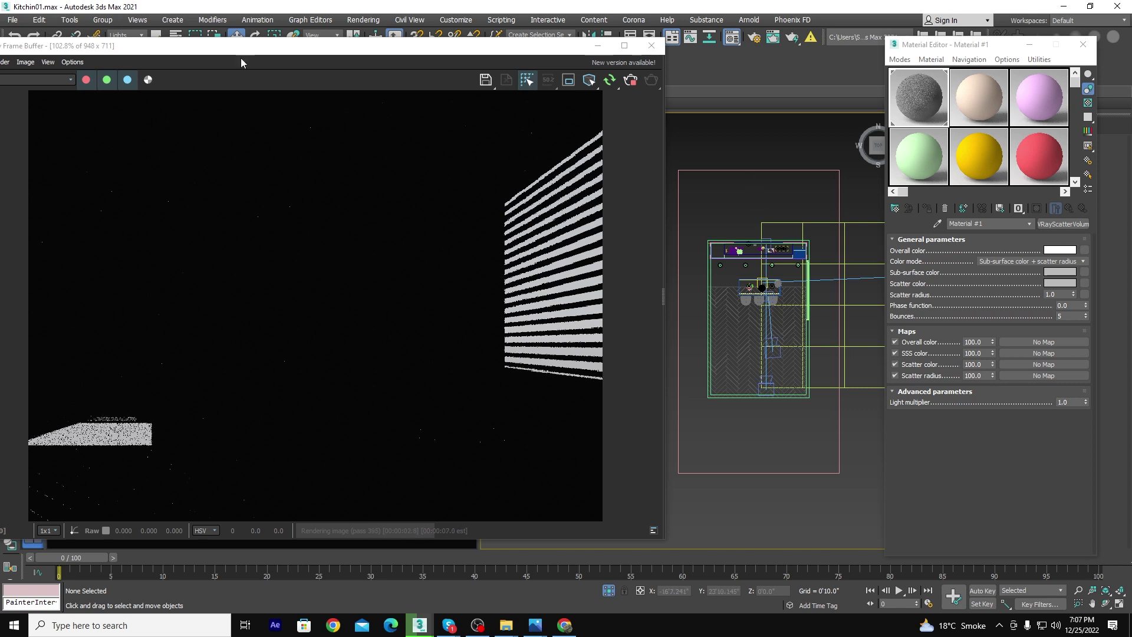
Set the selection filter to All, select the fog box, and trial-move it upward before cancelling.
{"action": "left_click", "coordinate": [126, 34]}
{"action": "left_click", "coordinate": [765, 193]}
{"action": "scroll", "coordinate": [758, 301], "scroll_direction": "up", "scroll_amount": 2}
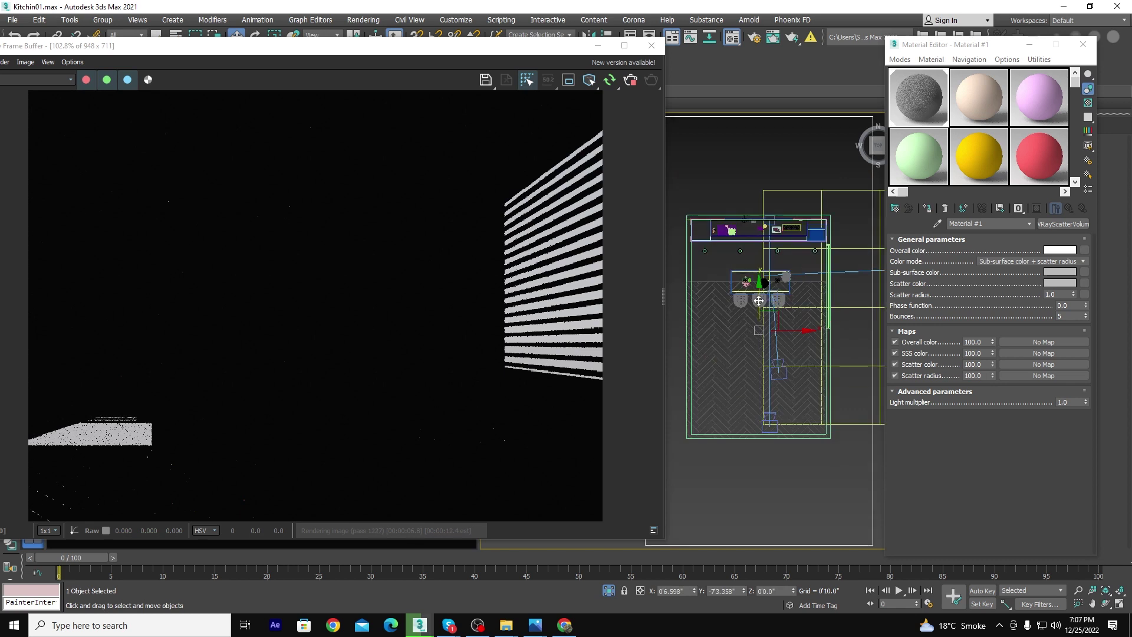
{"action": "scroll", "coordinate": [757, 308], "scroll_direction": "down", "scroll_amount": 2}
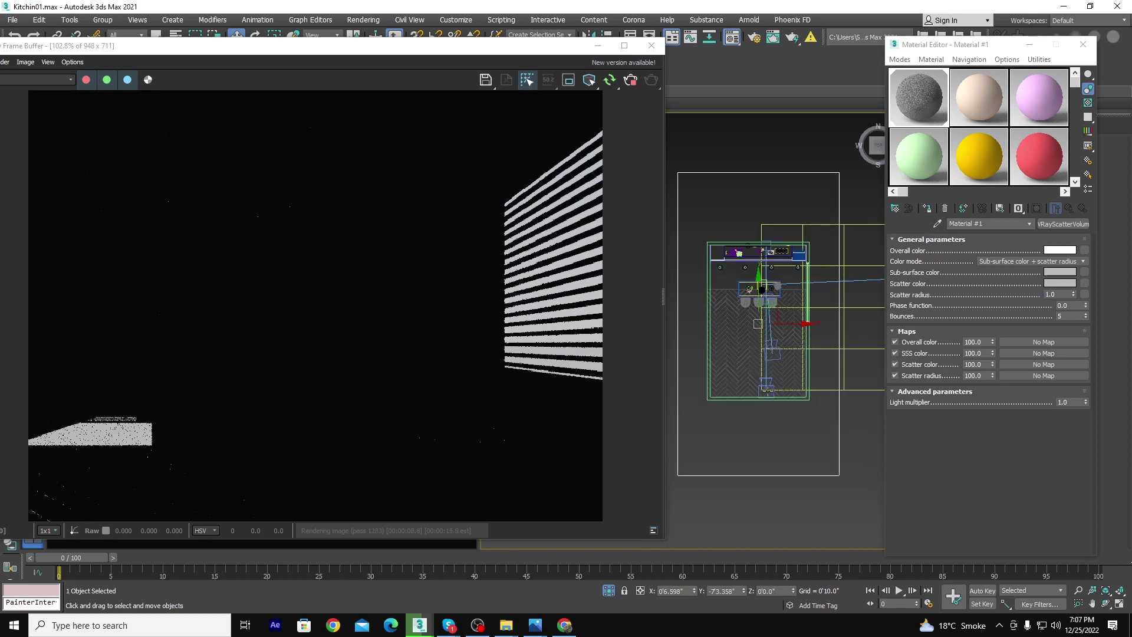
{"action": "scroll", "coordinate": [767, 391], "scroll_direction": "up", "scroll_amount": 3}
{"action": "scroll", "coordinate": [756, 394], "scroll_direction": "up", "scroll_amount": 2}
{"action": "scroll", "coordinate": [756, 394], "scroll_direction": "up", "scroll_amount": 2}
{"action": "scroll", "coordinate": [756, 395], "scroll_direction": "down", "scroll_amount": 4}
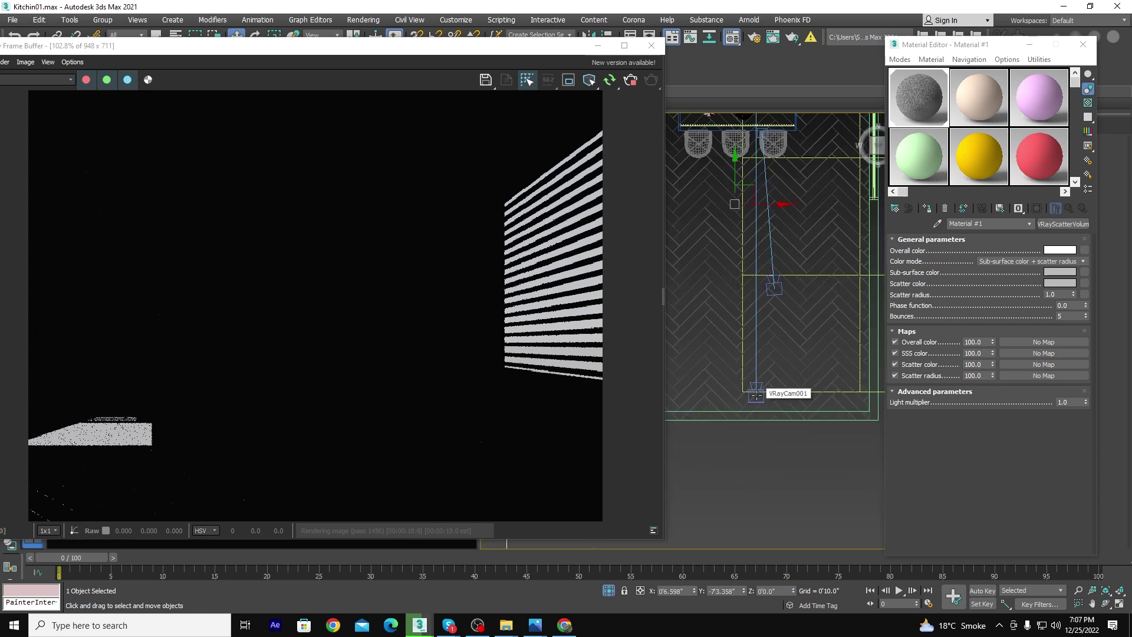
{"action": "scroll", "coordinate": [756, 395], "scroll_direction": "down", "scroll_amount": 4}
{"action": "left_click_drag", "start_coordinate": [752, 320], "coordinate": [750, 236]}
{"action": "right_click", "coordinate": [749, 235]}
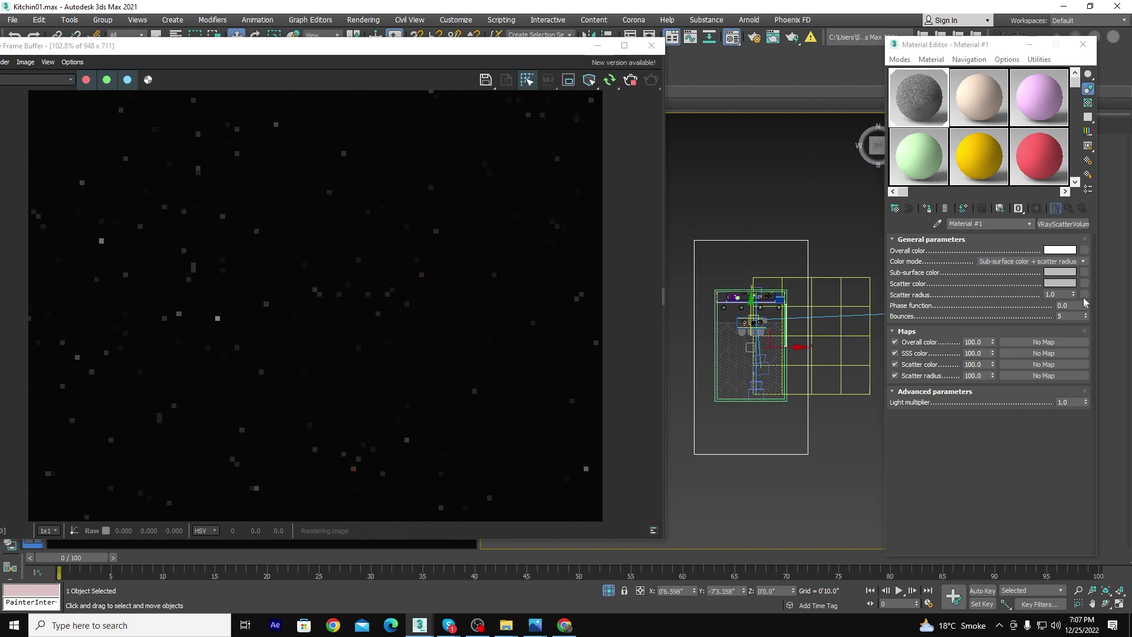
Set the fog scatter radius to 2000, then settle on 1500.
{"action": "double_click", "coordinate": [1055, 295]}
{"action": "type", "text": "2000"}
{"action": "key", "text": "Return"}
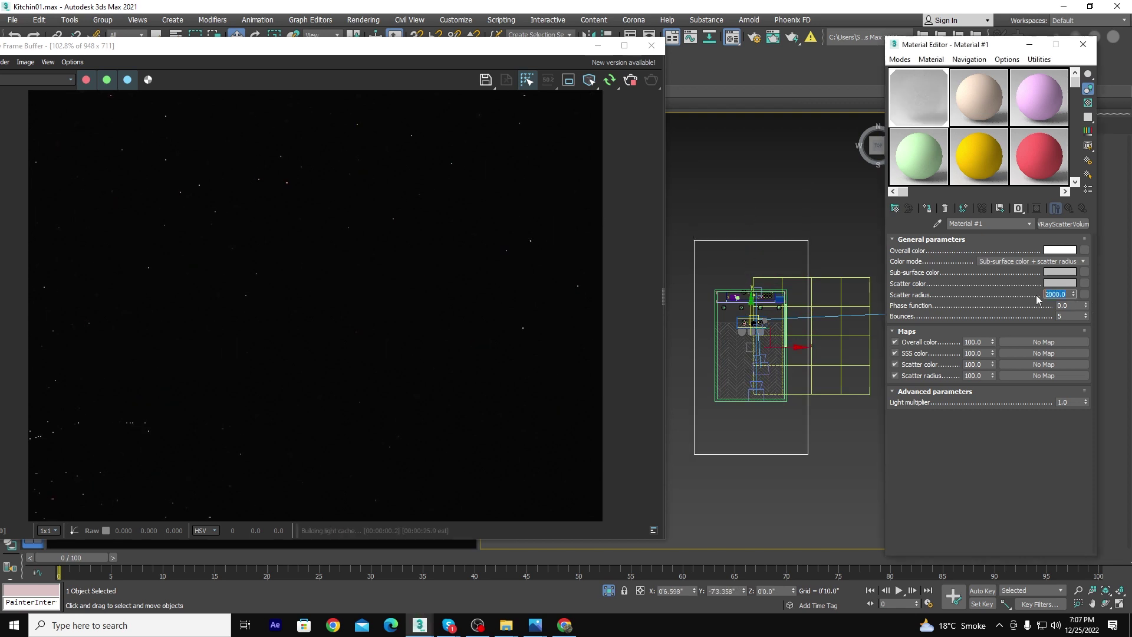
{"action": "type", "text": "1"}
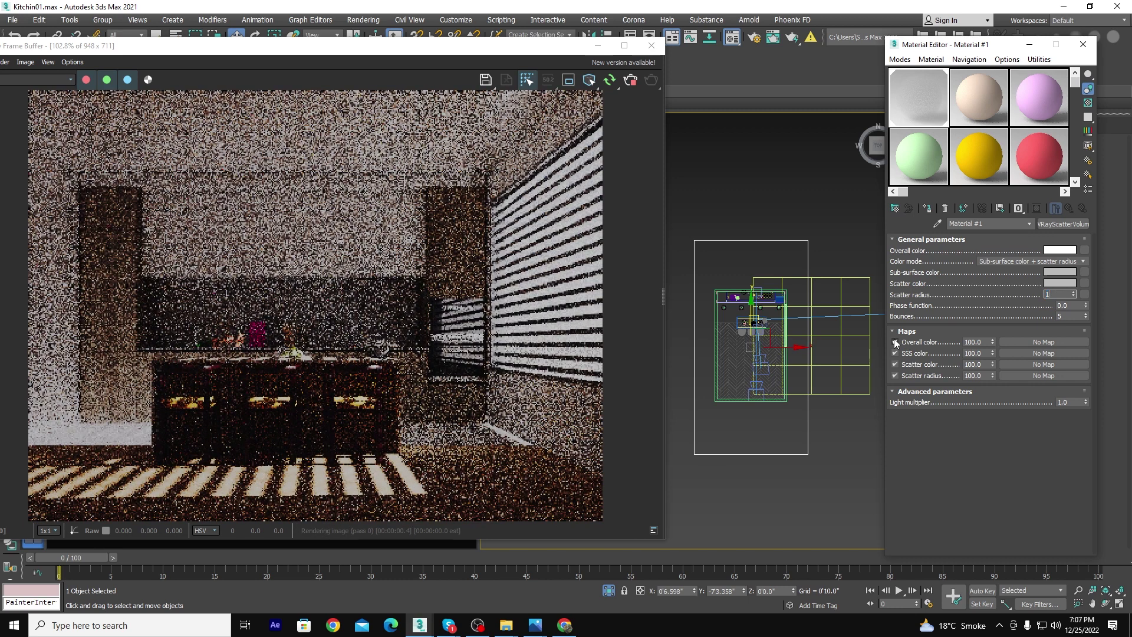
{"action": "type", "text": "500"}
{"action": "key", "text": "Return"}
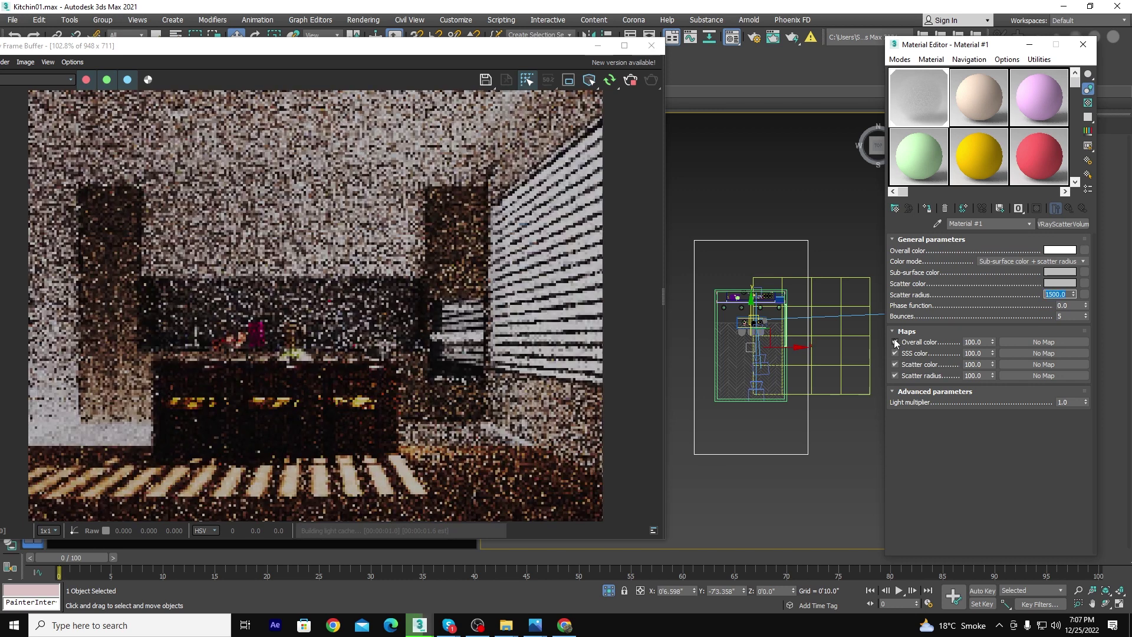
{"action": "left_click", "coordinate": [750, 307]}
Shift the fog box along Y until sunbeams appear, then maximize the V-Ray Frame Buffer.
{"action": "left_click_drag", "start_coordinate": [750, 308], "coordinate": [755, 231]}
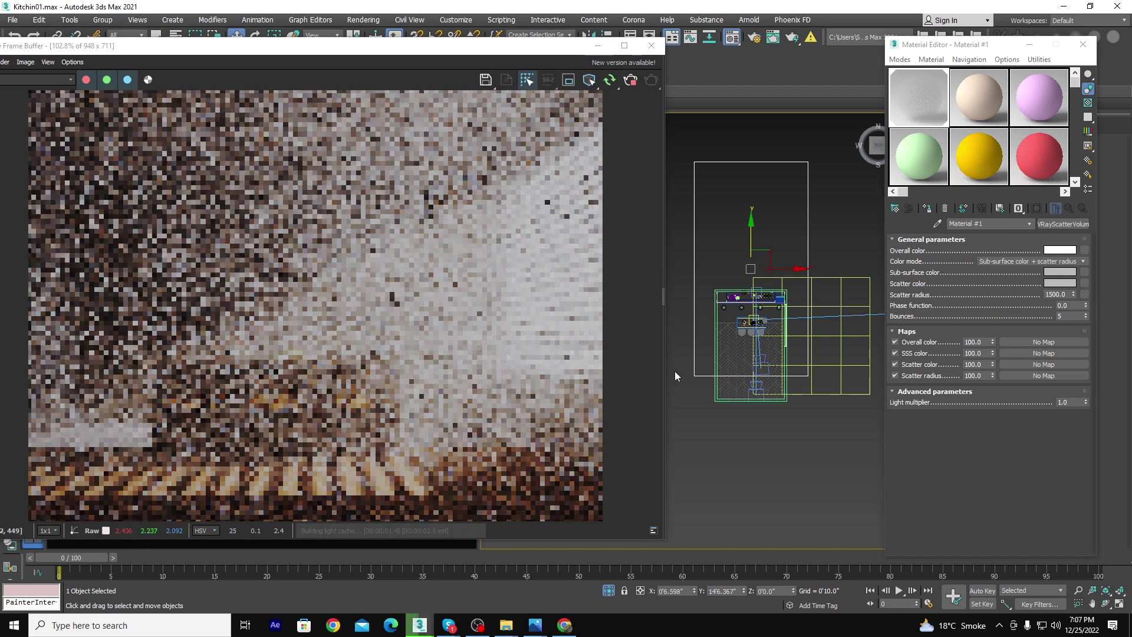
{"action": "scroll", "coordinate": [675, 371], "scroll_direction": "up", "scroll_amount": 3}
{"action": "scroll", "coordinate": [731, 381], "scroll_direction": "up", "scroll_amount": 2}
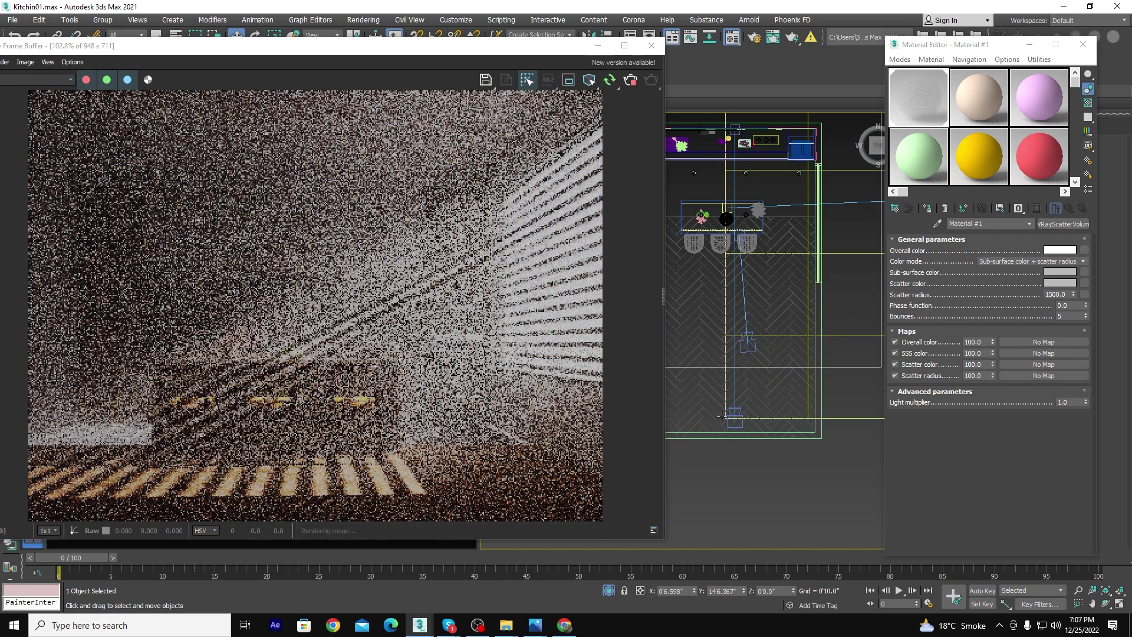
{"action": "scroll", "coordinate": [727, 401], "scroll_direction": "down", "scroll_amount": 1}
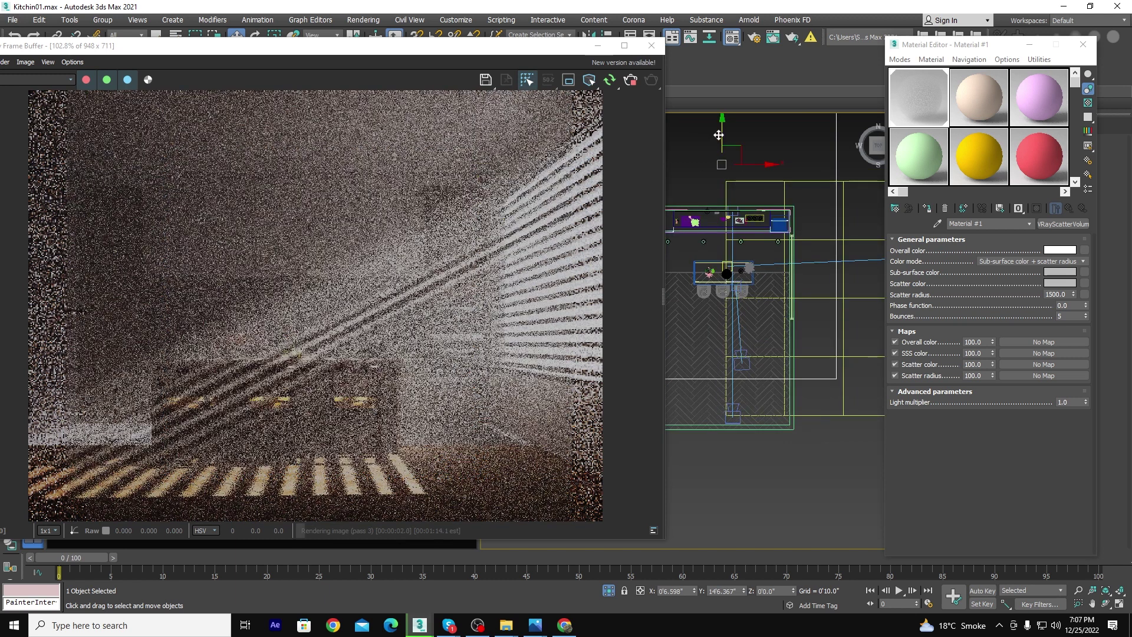
{"action": "left_click_drag", "start_coordinate": [723, 134], "coordinate": [728, 180]}
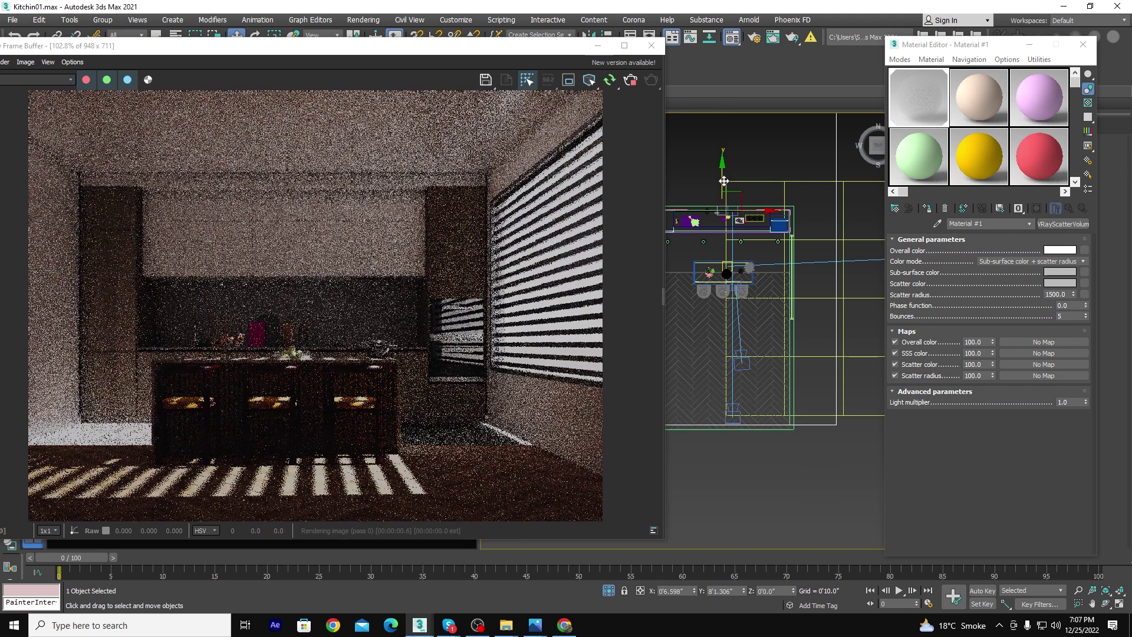
{"action": "scroll", "coordinate": [727, 180], "scroll_direction": "down", "scroll_amount": 1}
{"action": "middle_click_drag", "start_coordinate": [727, 180], "coordinate": [753, 212]}
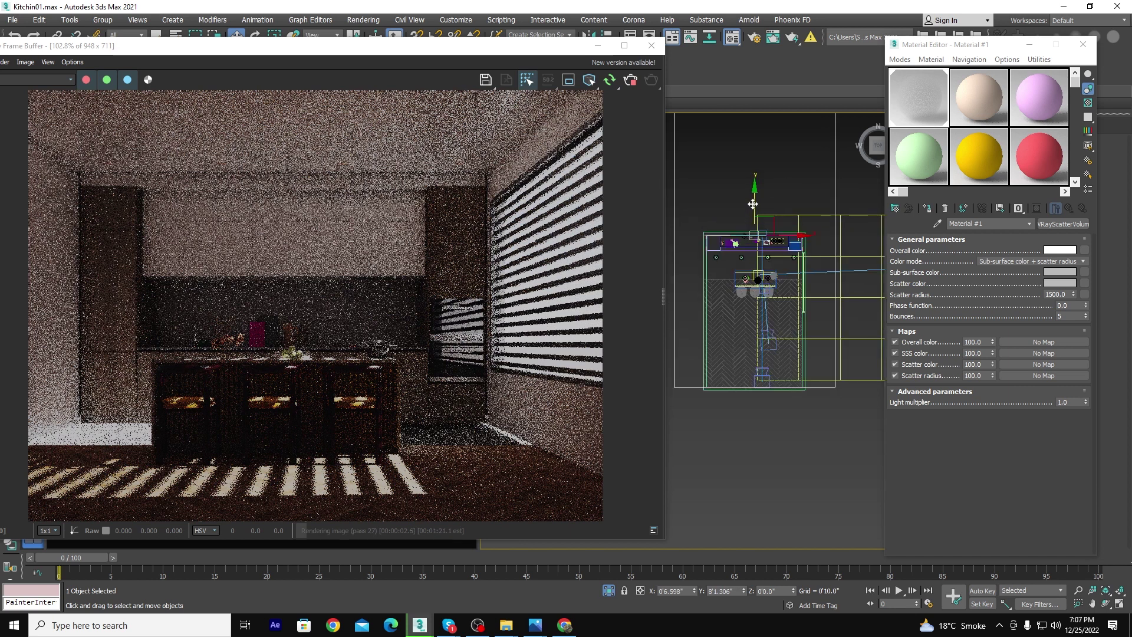
{"action": "left_click_drag", "start_coordinate": [753, 203], "coordinate": [751, 182]}
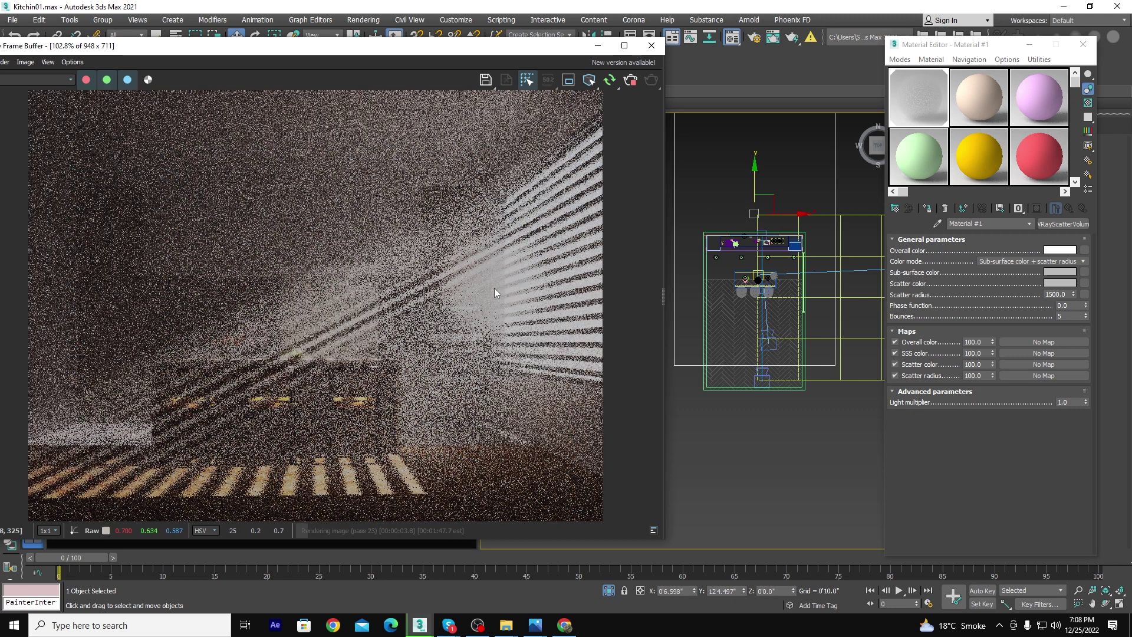
{"action": "left_click", "coordinate": [624, 45]}
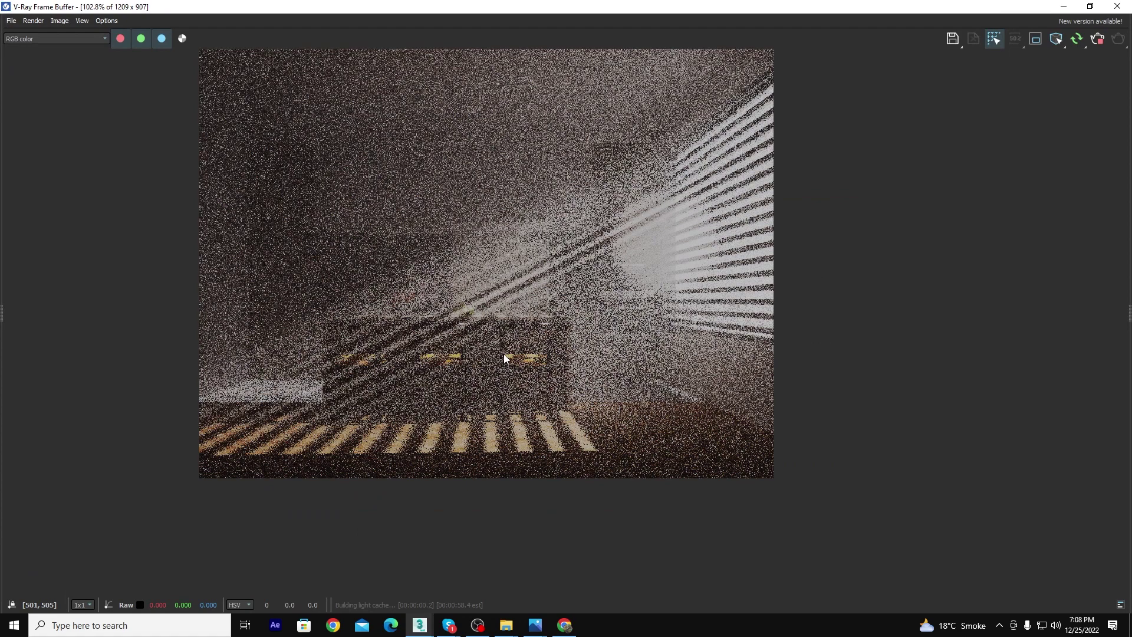